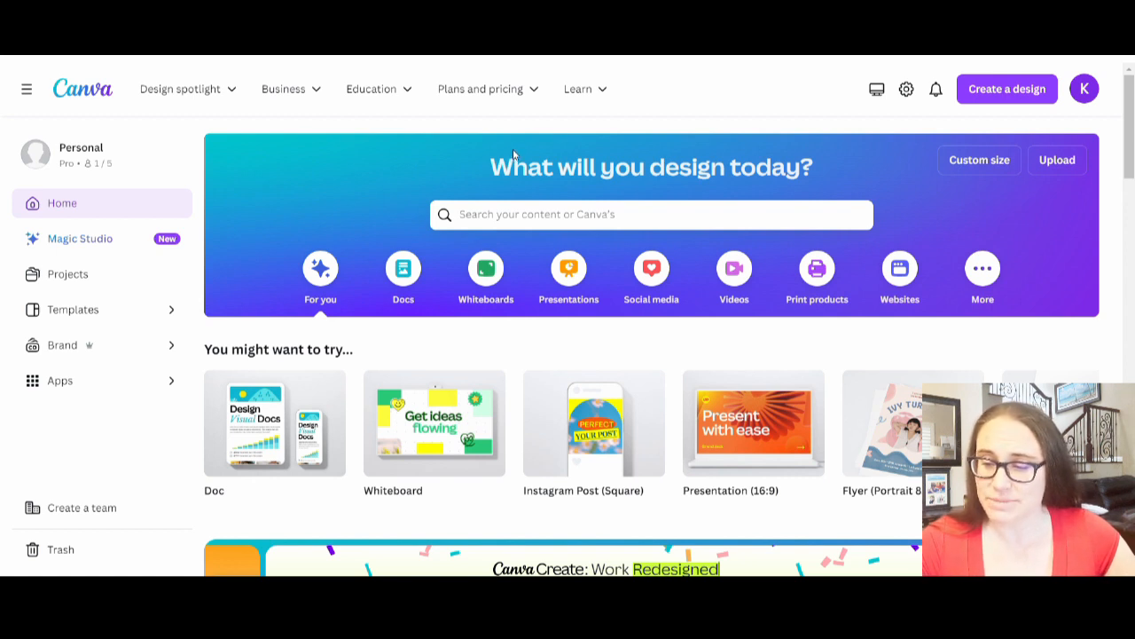
# Create a new 4500 × 5400 px custom-size design and give its page a solid black background
pyautogui.click(964, 166)
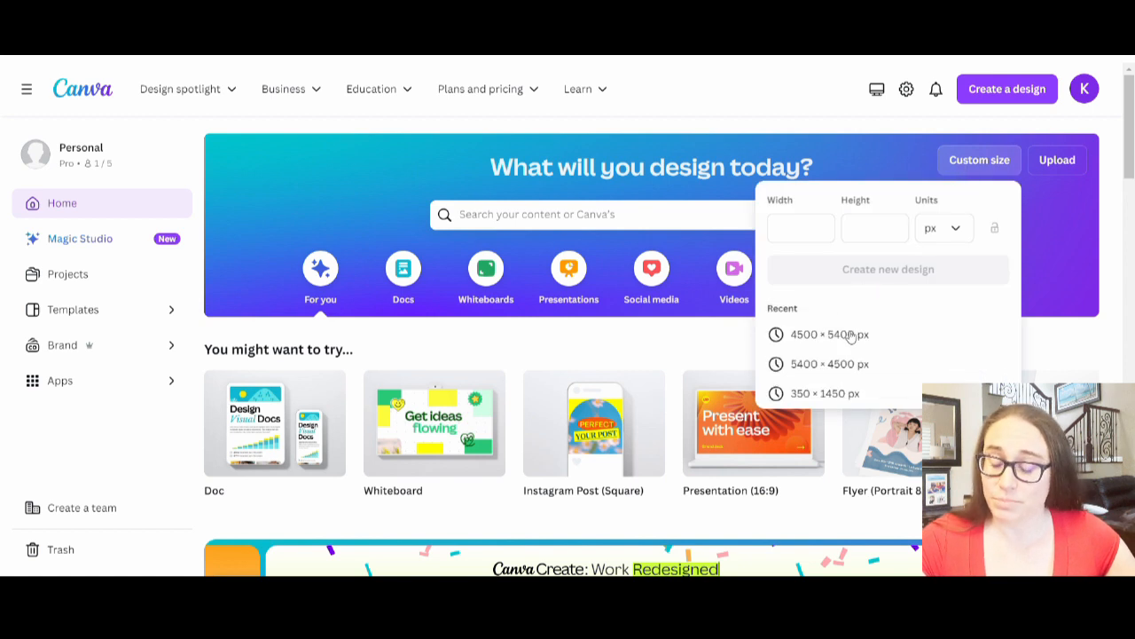
pyautogui.click(797, 335)
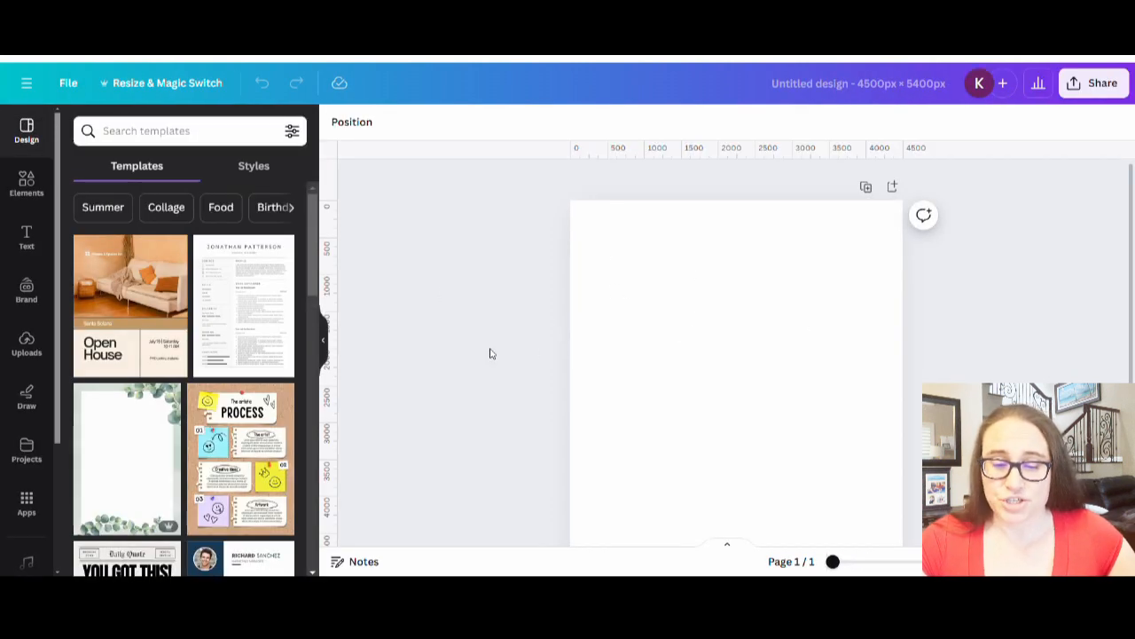
pyautogui.click(614, 287)
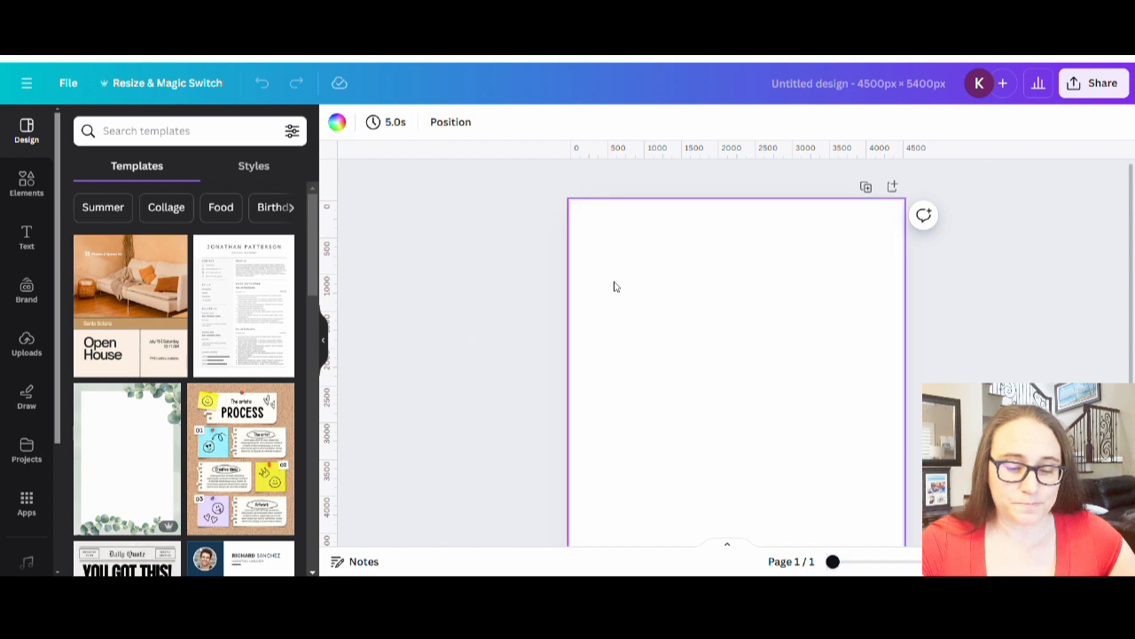
pyautogui.click(337, 124)
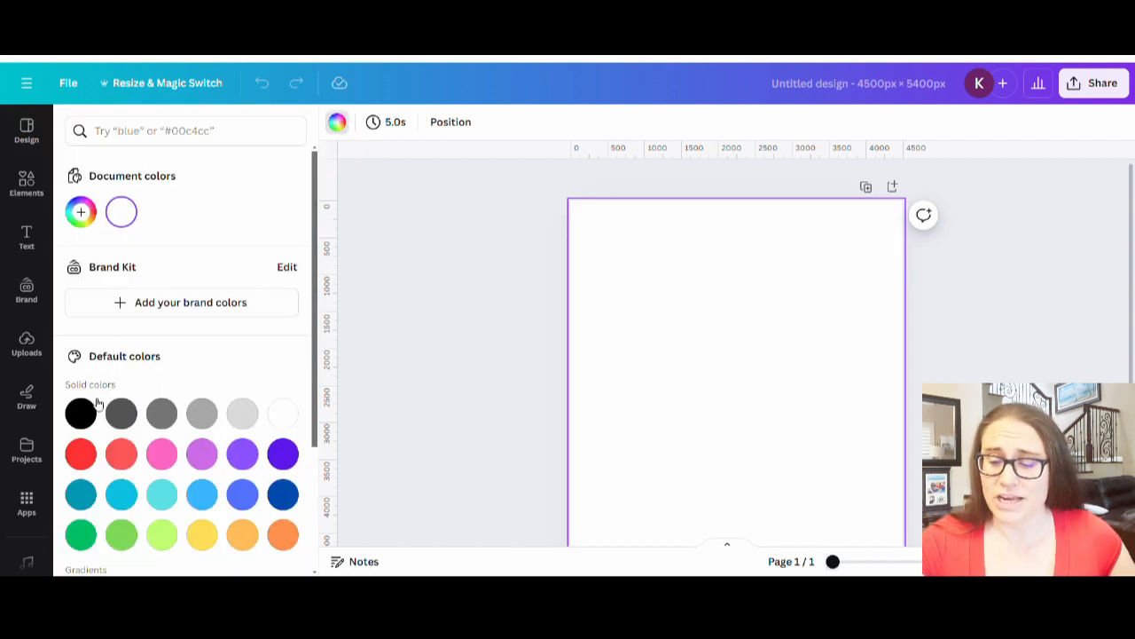
pyautogui.click(81, 413)
pyautogui.click(507, 333)
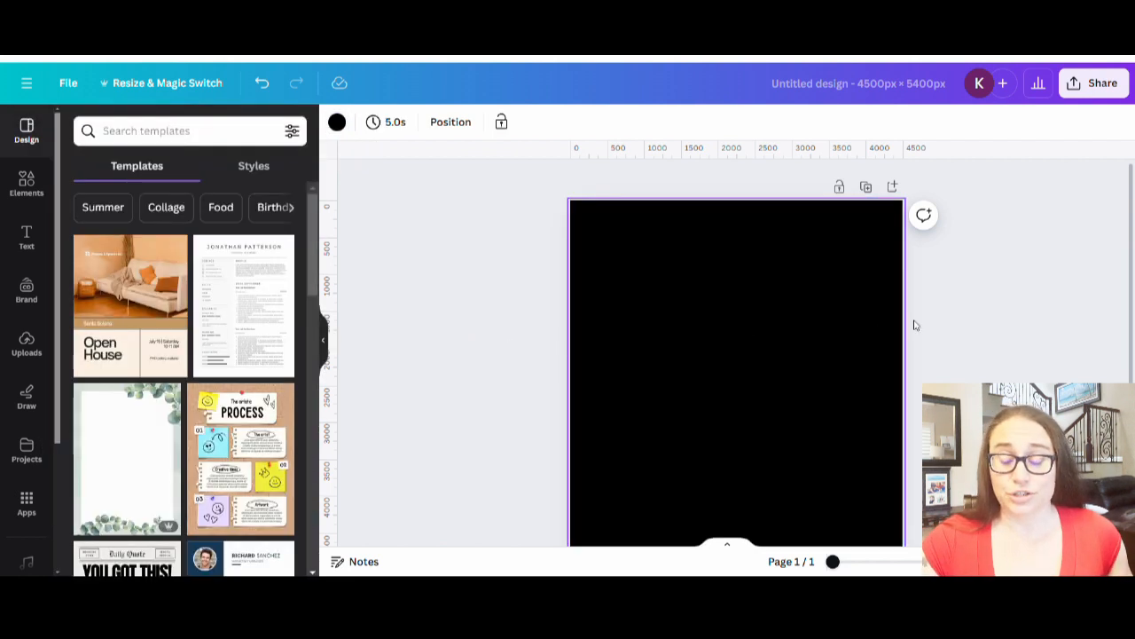
pyautogui.click(1007, 314)
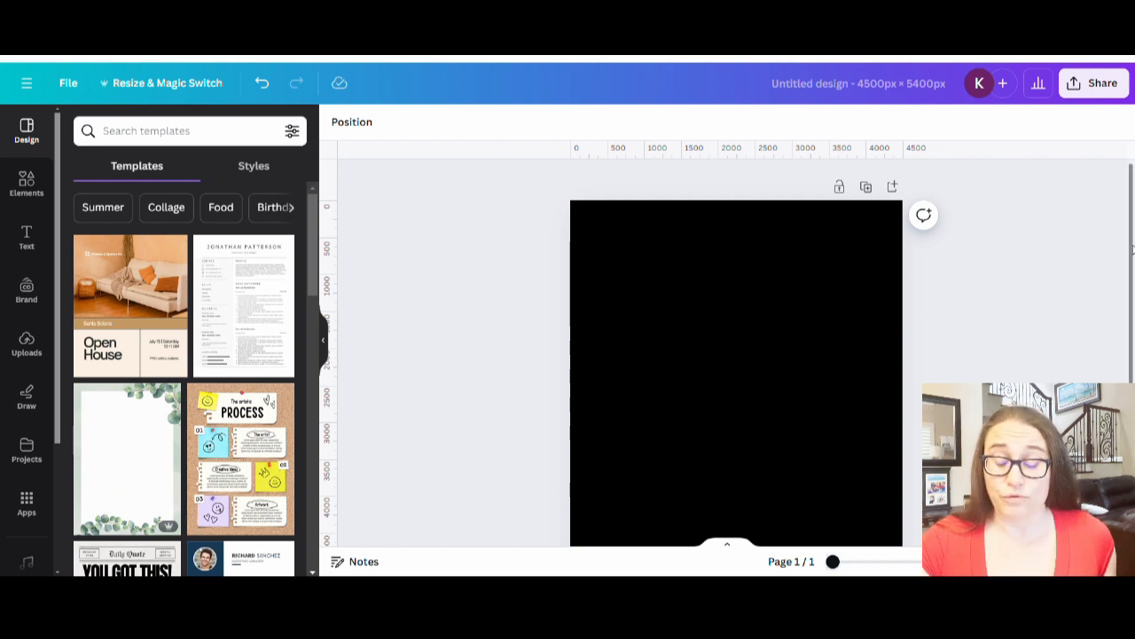
pyautogui.scroll(-1, 1117, 248)
pyautogui.scroll(1, 1115, 252)
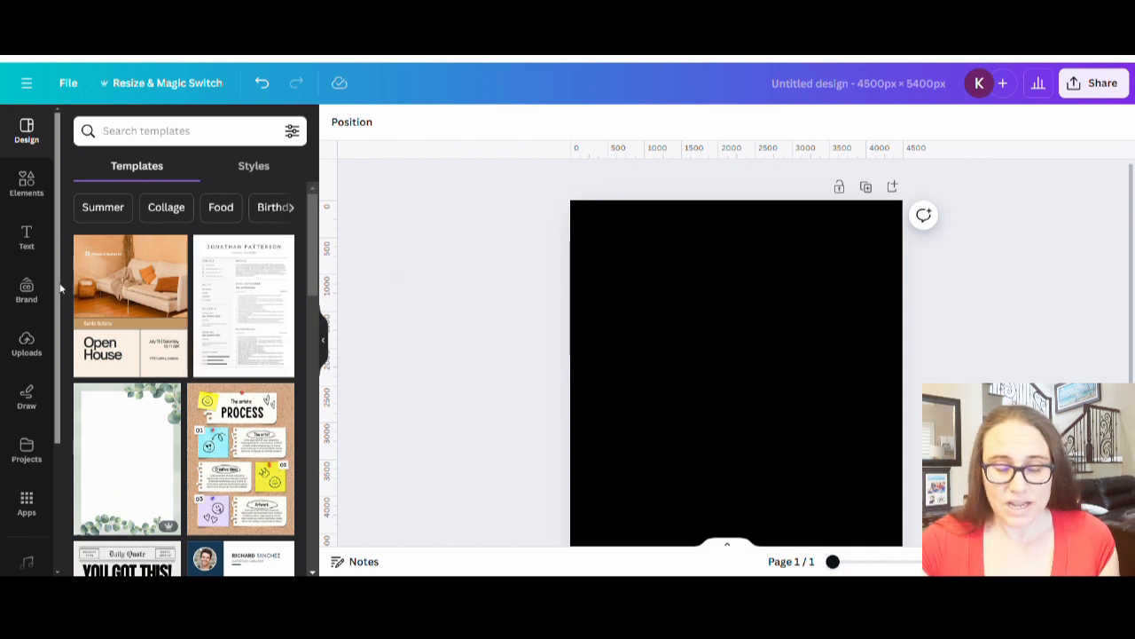
# Search the elements library for "splatter" and browse all of the matching graphics
pyautogui.click(26, 184)
pyautogui.click(177, 130)
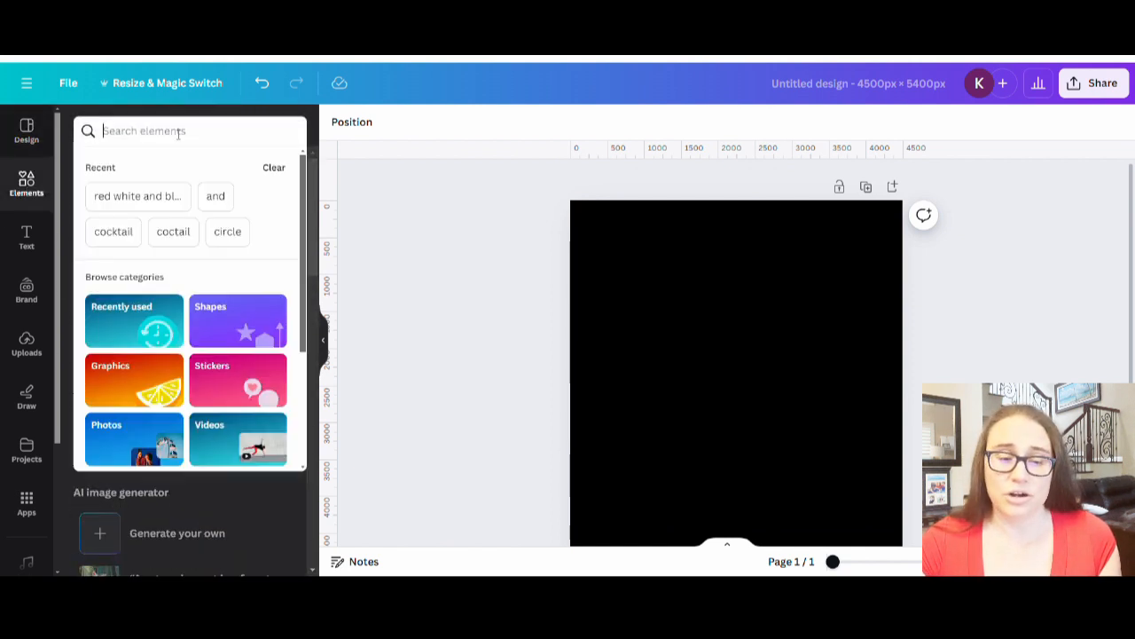
pyautogui.write('s')
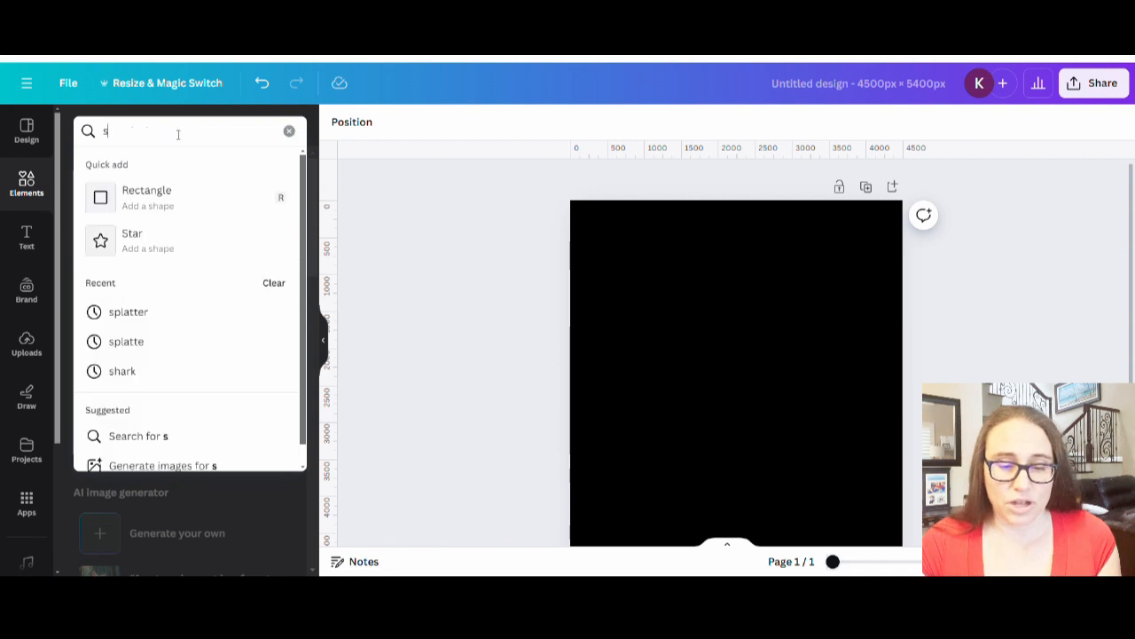
pyautogui.write('pla')
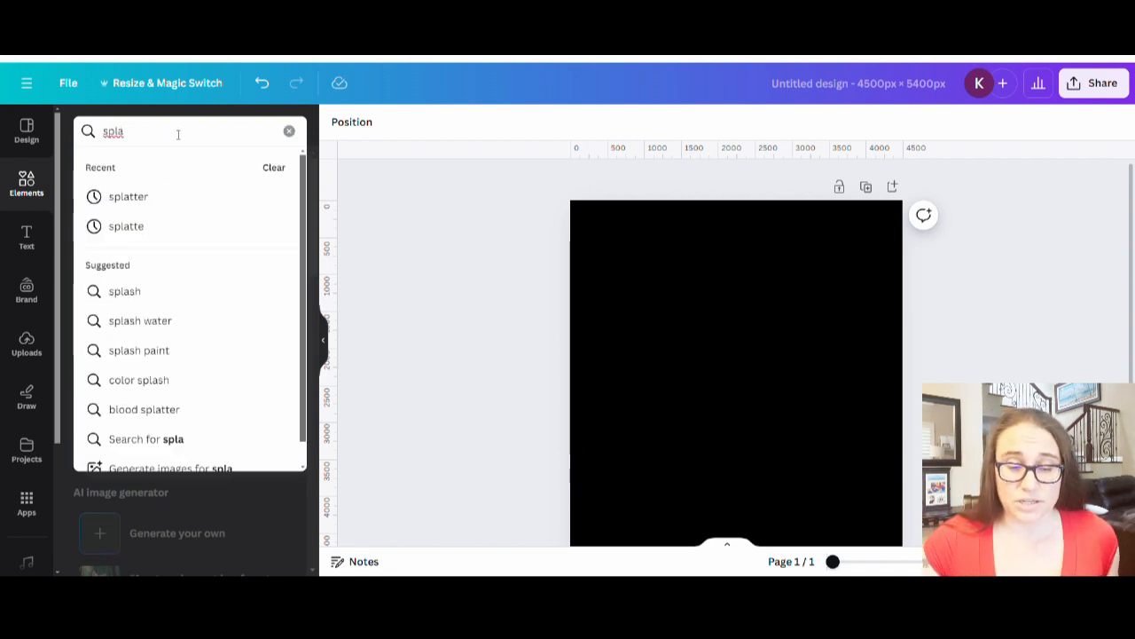
pyautogui.write('tter')
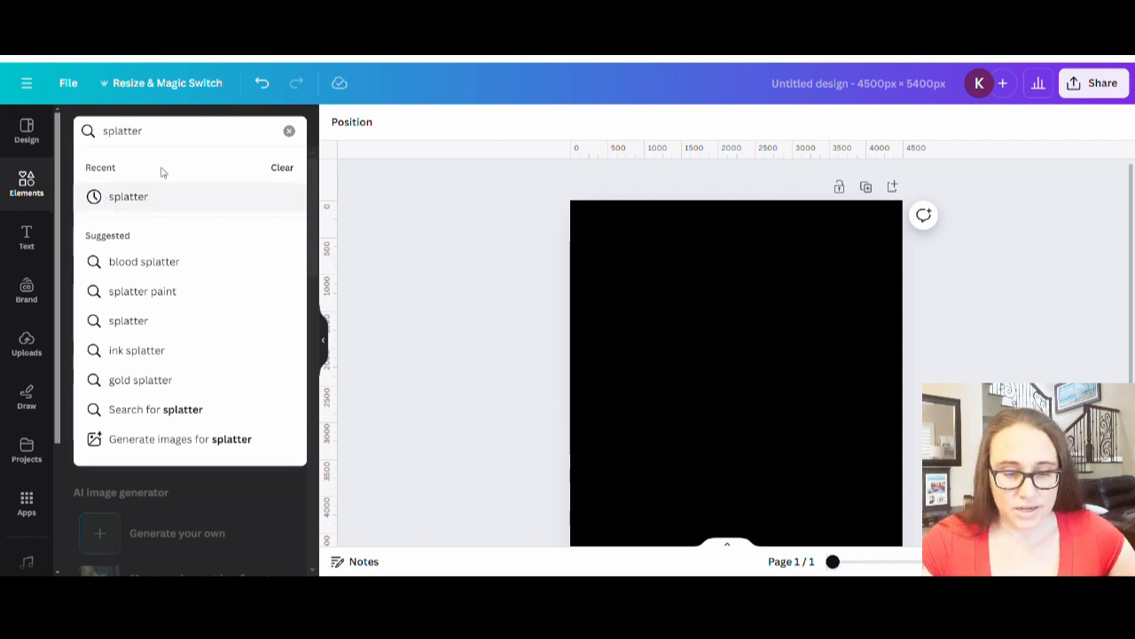
pyautogui.press('Return')
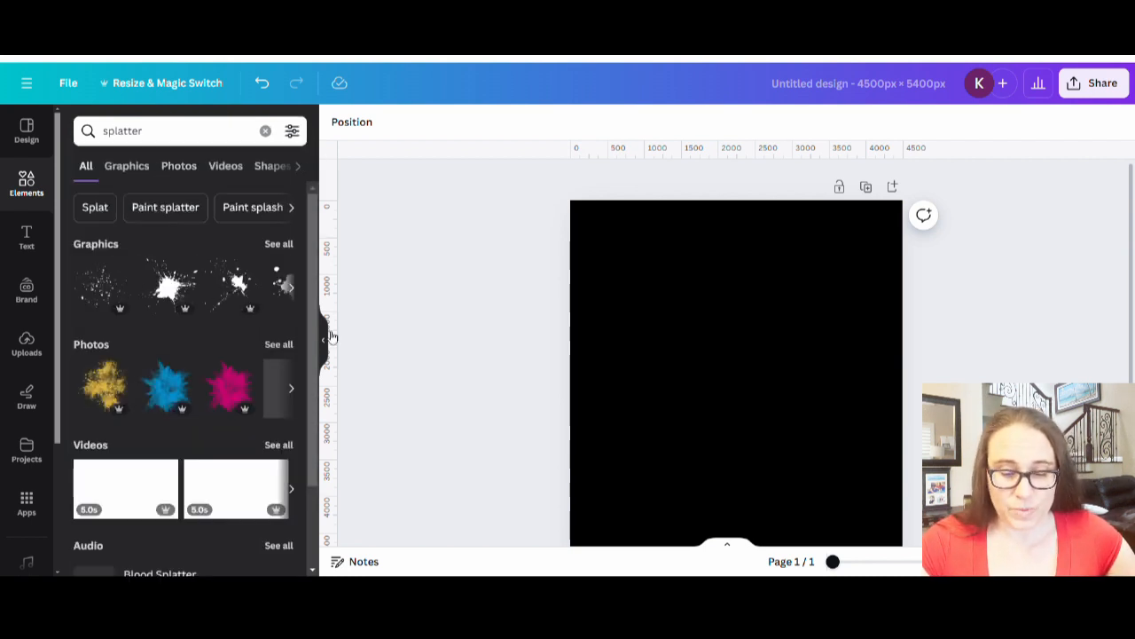
pyautogui.click(282, 245)
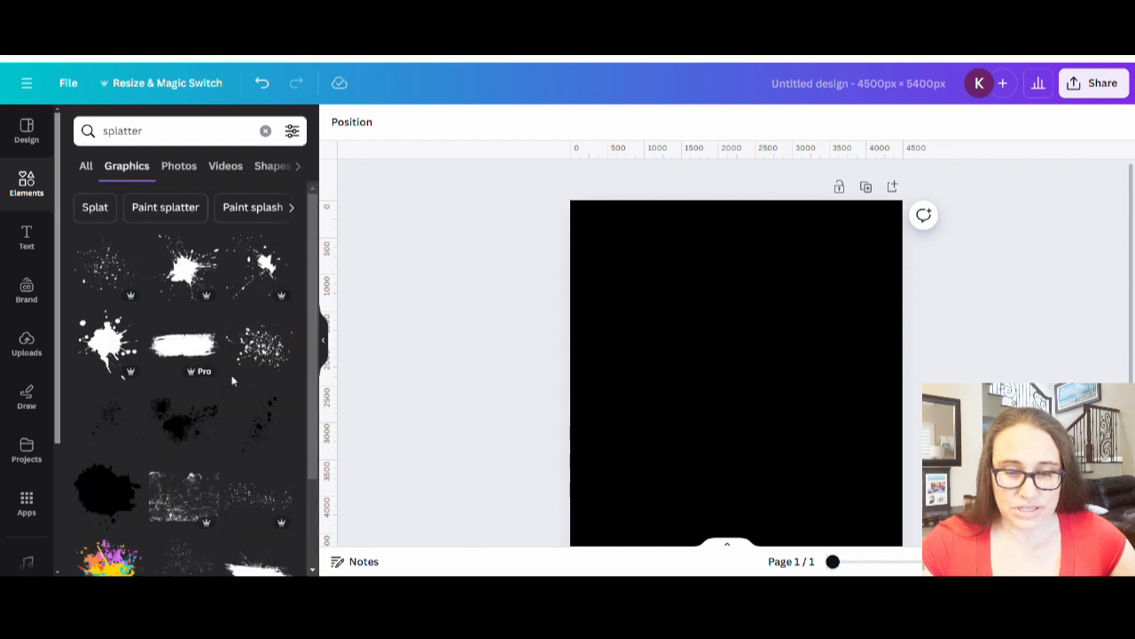
pyautogui.scroll(-3, 213, 346)
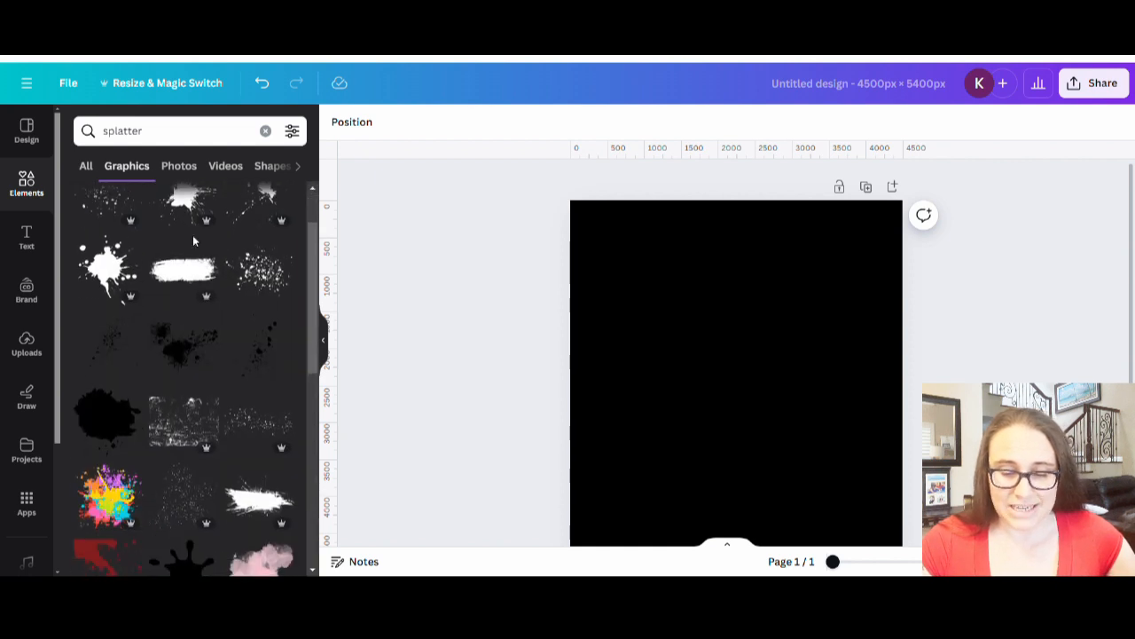
pyautogui.scroll(-6, 240, 355)
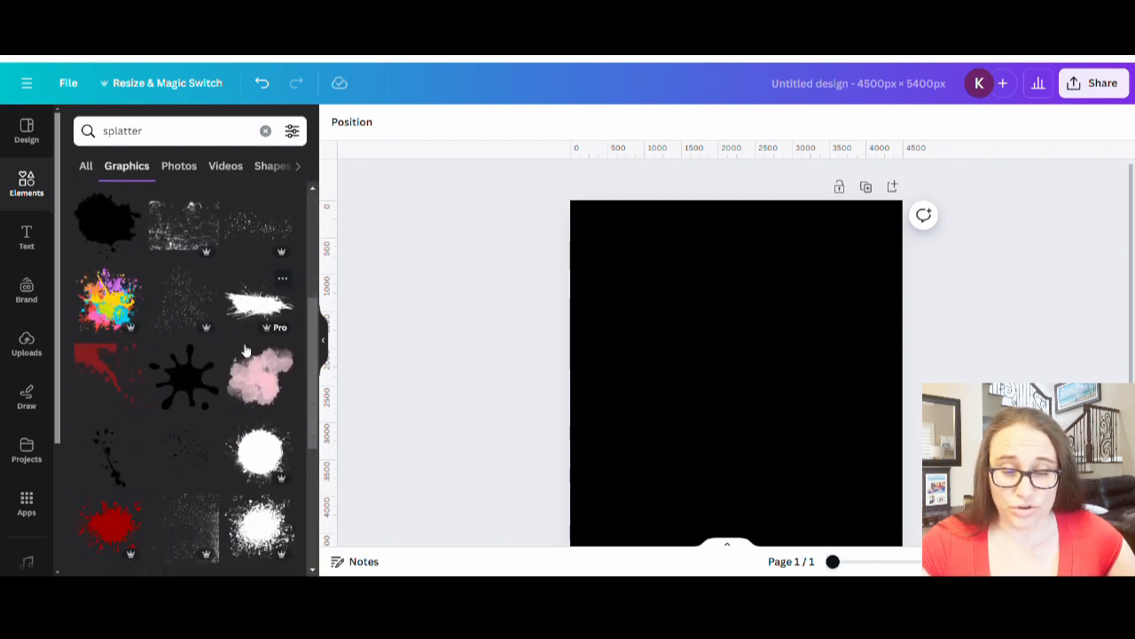
pyautogui.scroll(-5, 258, 399)
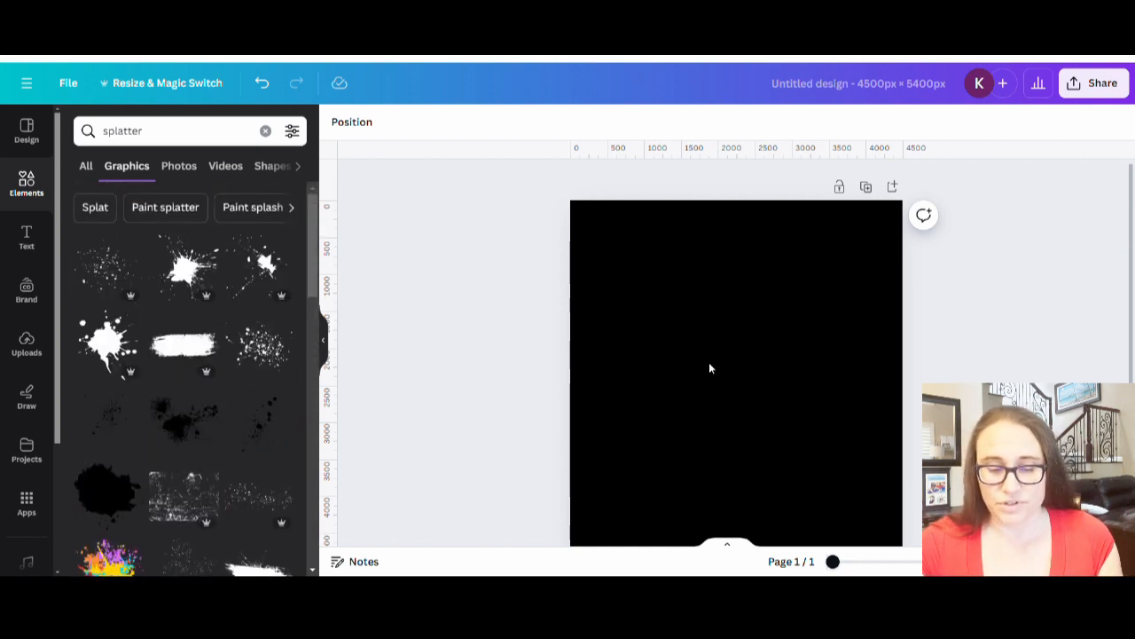
# Add a square shape to the black page and fill it with white
pyautogui.click(762, 370)
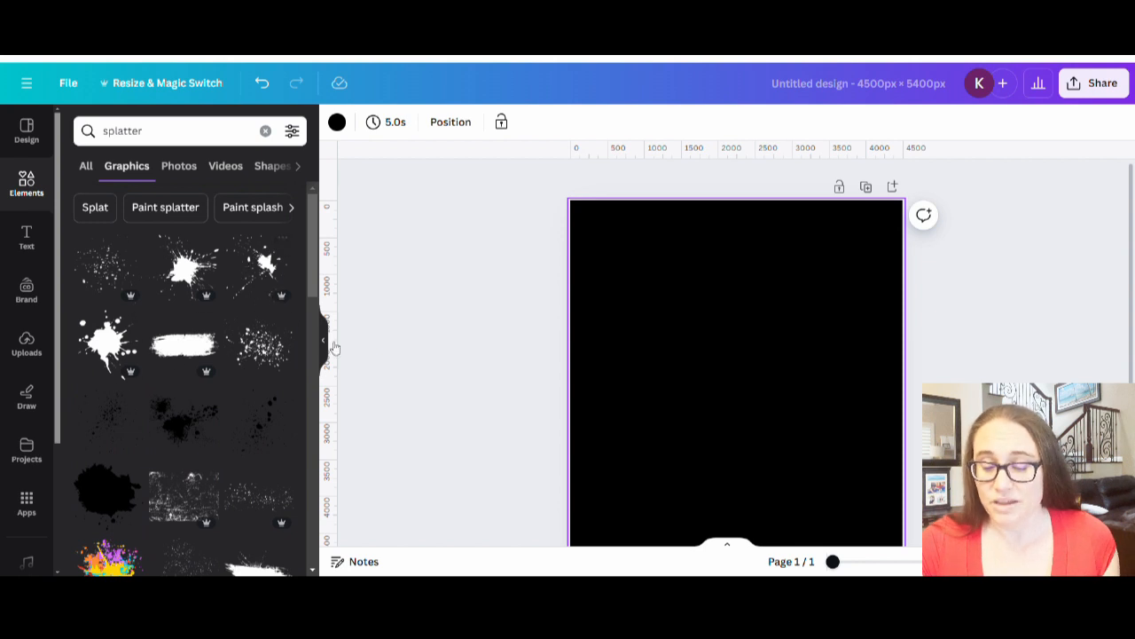
pyautogui.press('r')
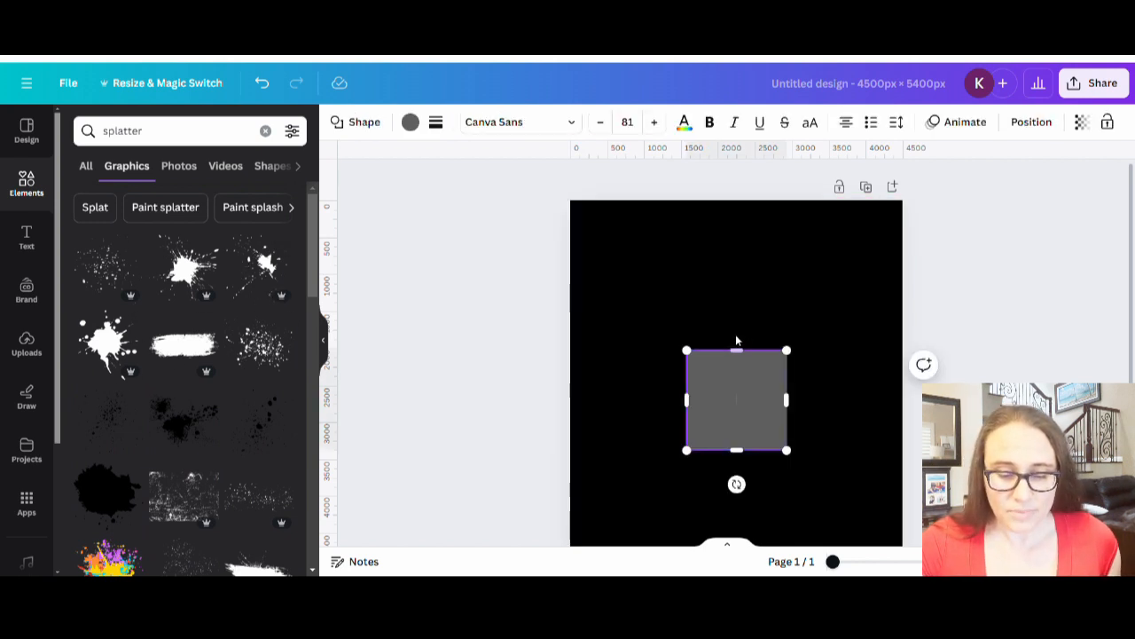
pyautogui.click(417, 128)
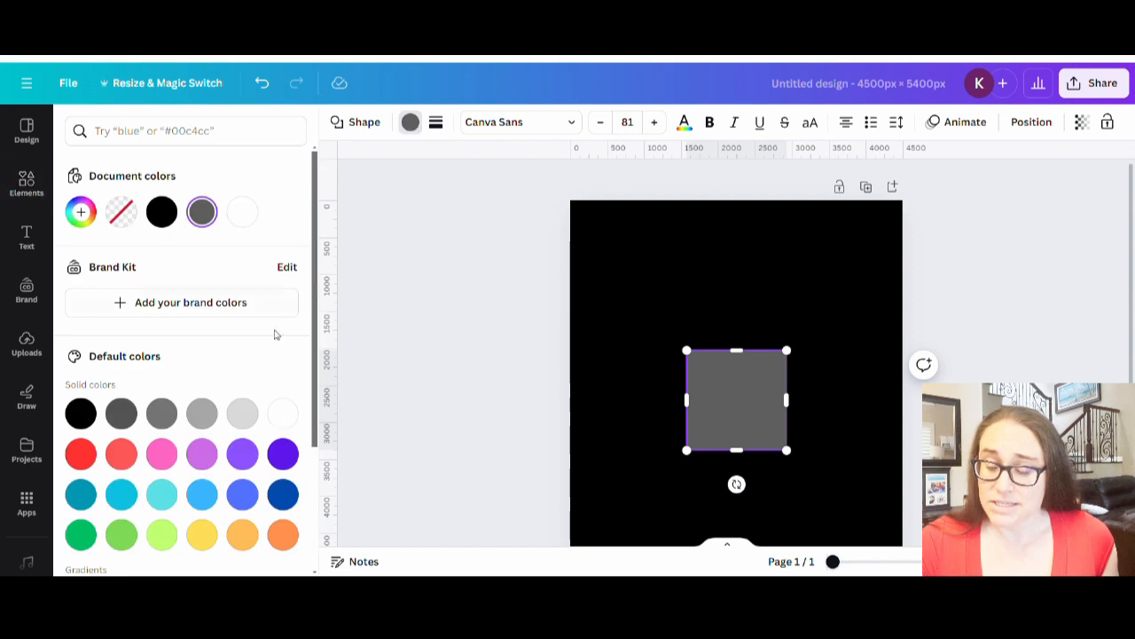
pyautogui.click(282, 413)
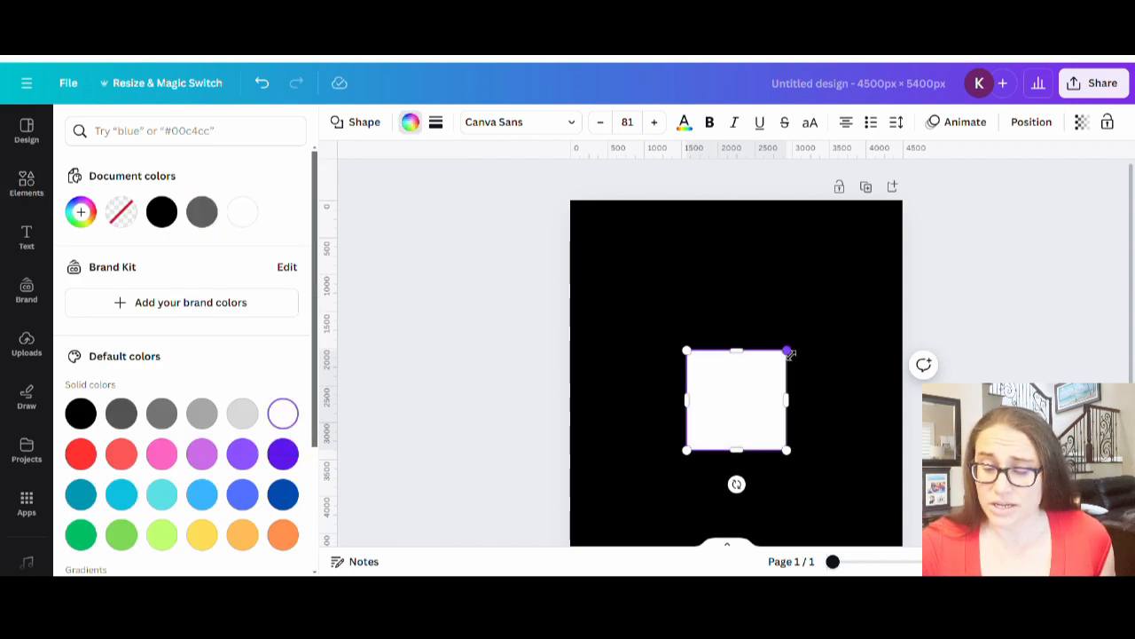
# Enlarge the white shape to about 3100 × 3050 px and centre it horizontally on the page, with black margin all around
pyautogui.moveTo(795, 355); pyautogui.dragTo(914, 257)
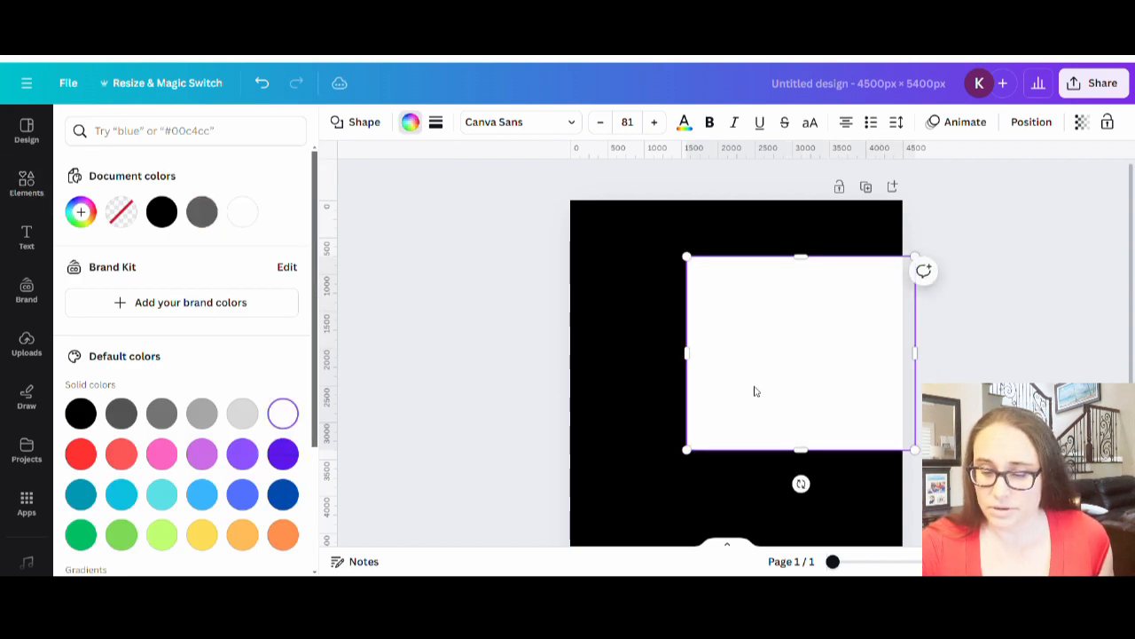
pyautogui.moveTo(753, 388); pyautogui.dragTo(725, 378)
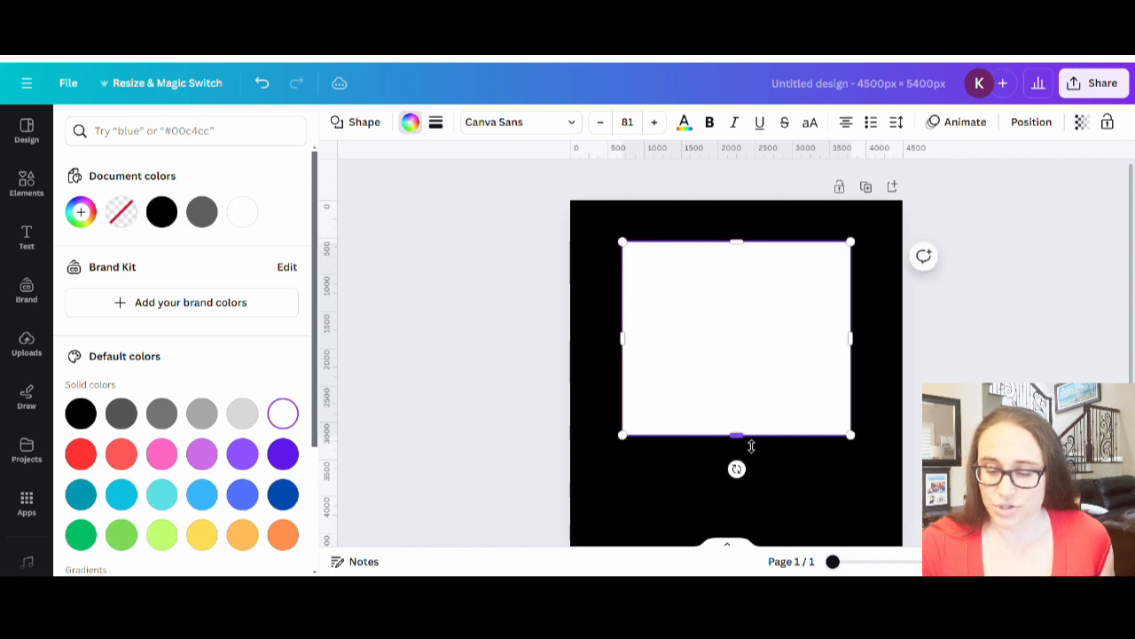
pyautogui.moveTo(750, 447); pyautogui.dragTo(766, 423)
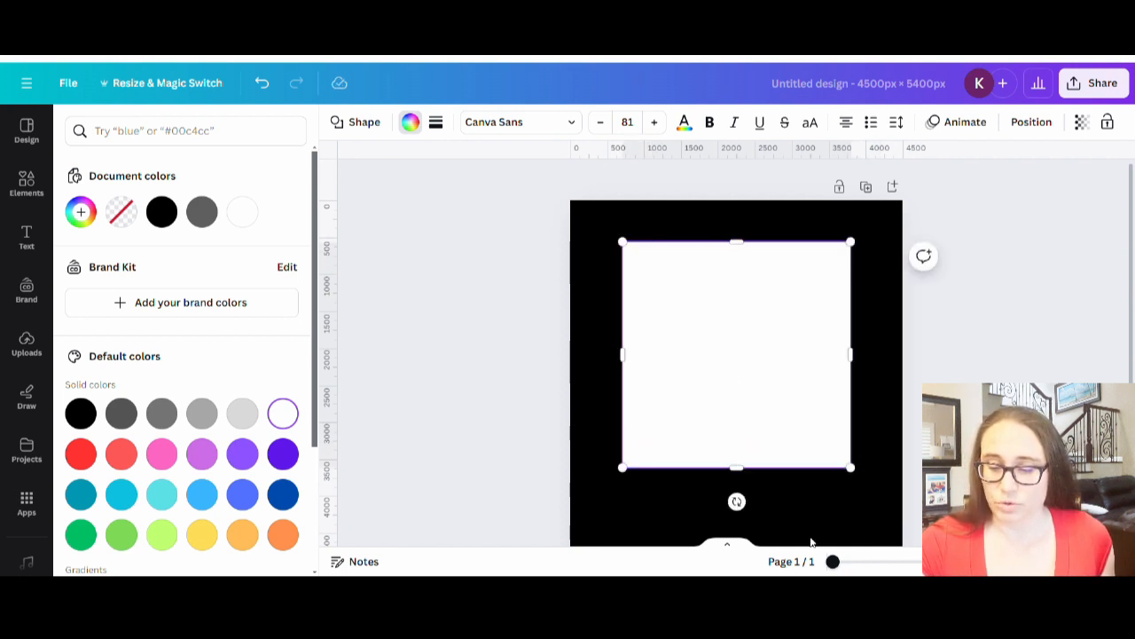
pyautogui.click(825, 484)
pyautogui.scroll(-1, 831, 456)
pyautogui.scroll(1, 666, 405)
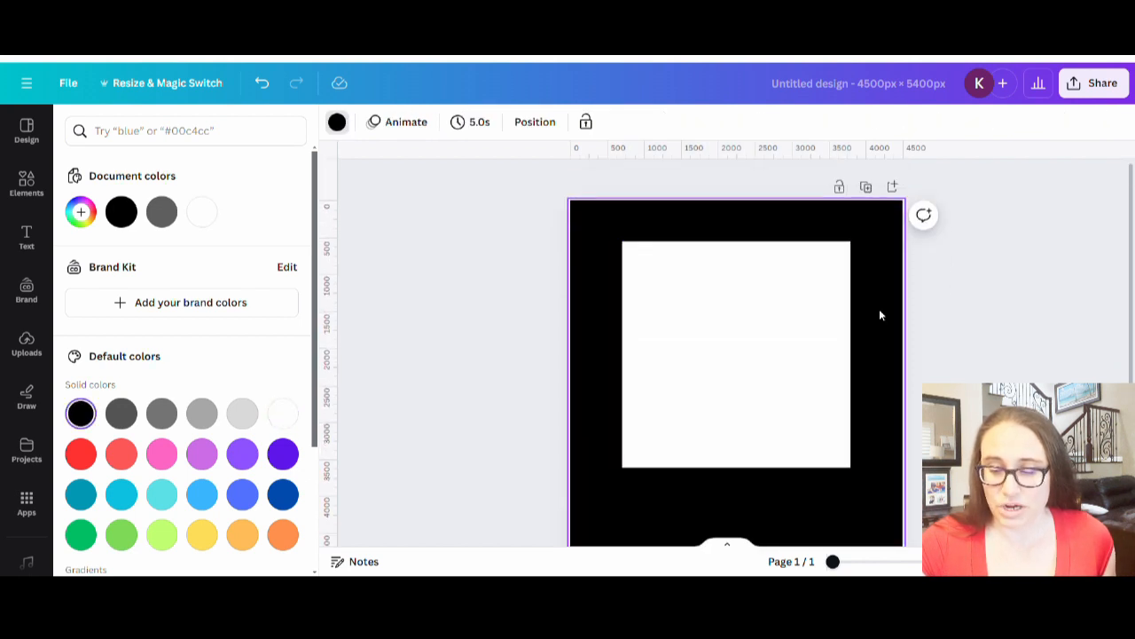
pyautogui.moveTo(783, 403); pyautogui.dragTo(788, 400)
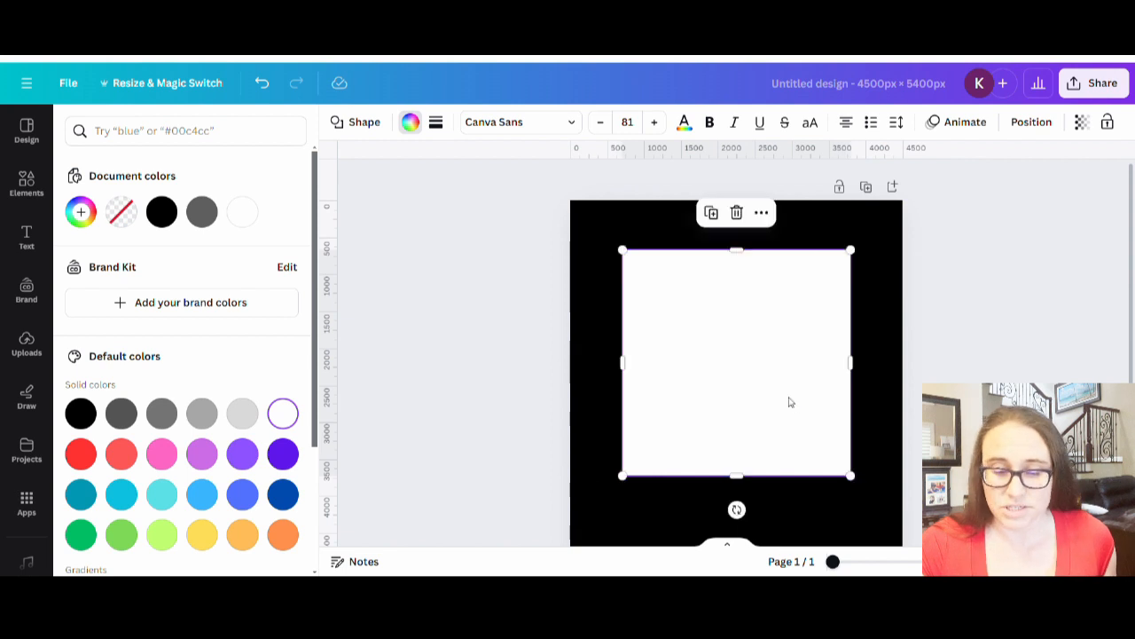
pyautogui.click(857, 501)
pyautogui.click(521, 410)
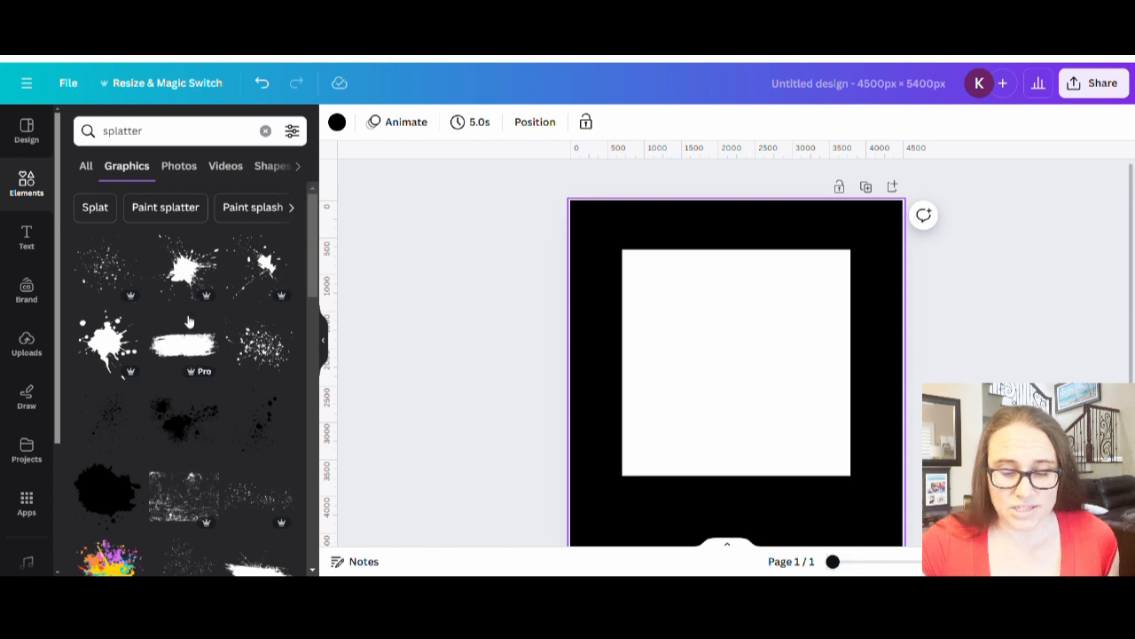
# Add the wide horizontal brush-stroke splatter graphic onto the white shape and recolour it light grey
pyautogui.scroll(-3, 210, 334)
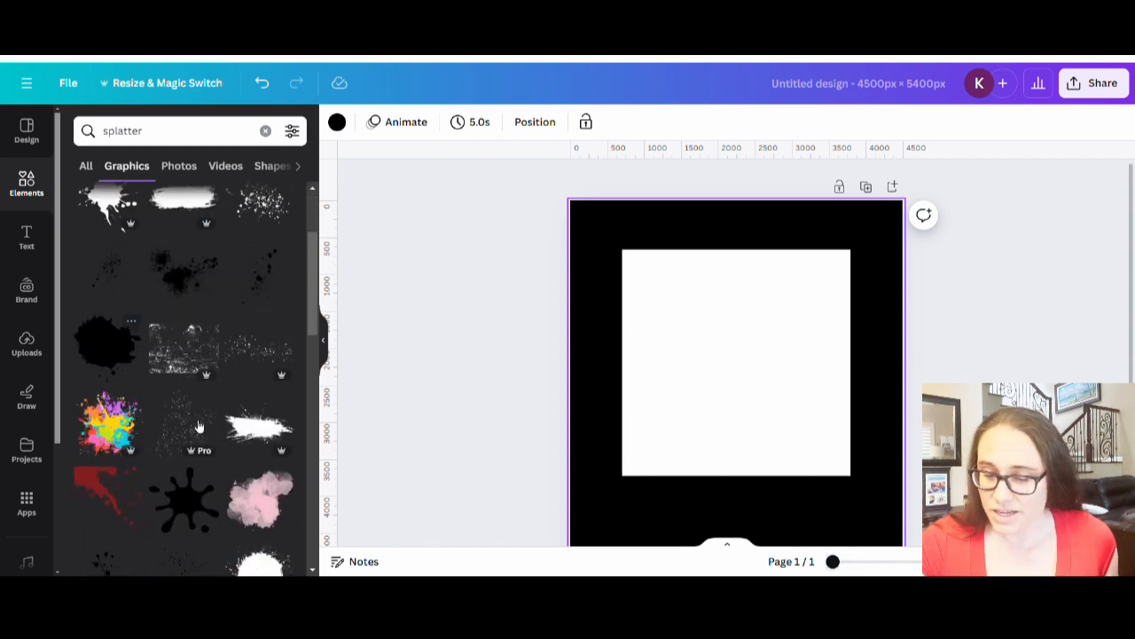
pyautogui.click(259, 434)
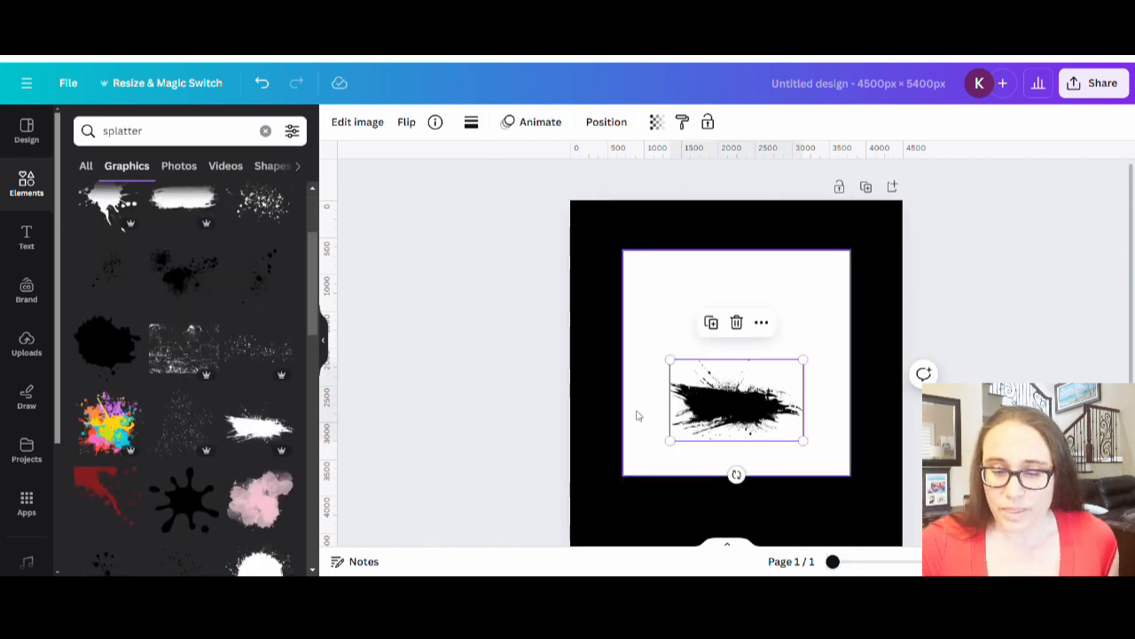
pyautogui.moveTo(752, 410); pyautogui.dragTo(723, 295)
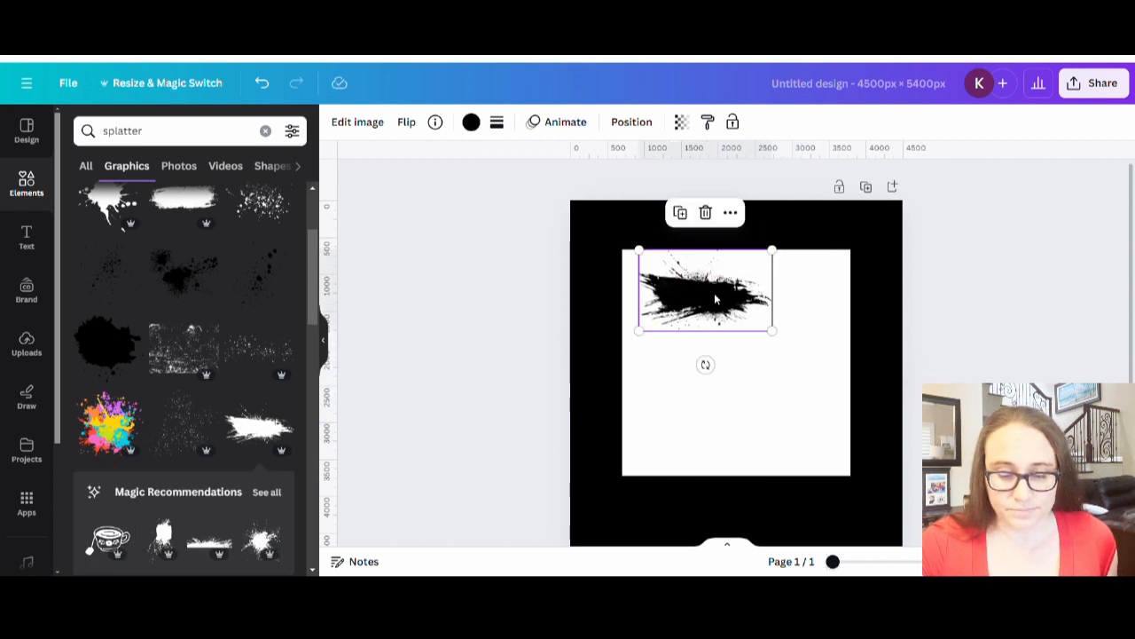
pyautogui.click(471, 121)
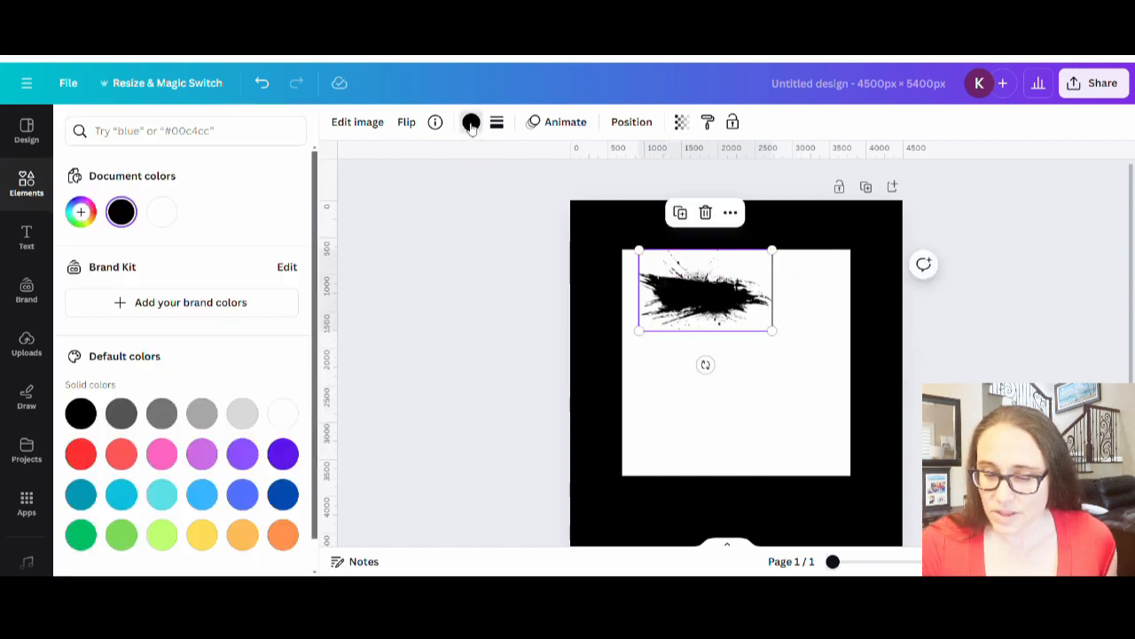
pyautogui.click(243, 412)
# Place the grey splatter over the white shape's upper-left corner and tilt it slightly counterclockwise
pyautogui.moveTo(705, 279); pyautogui.dragTo(689, 264)
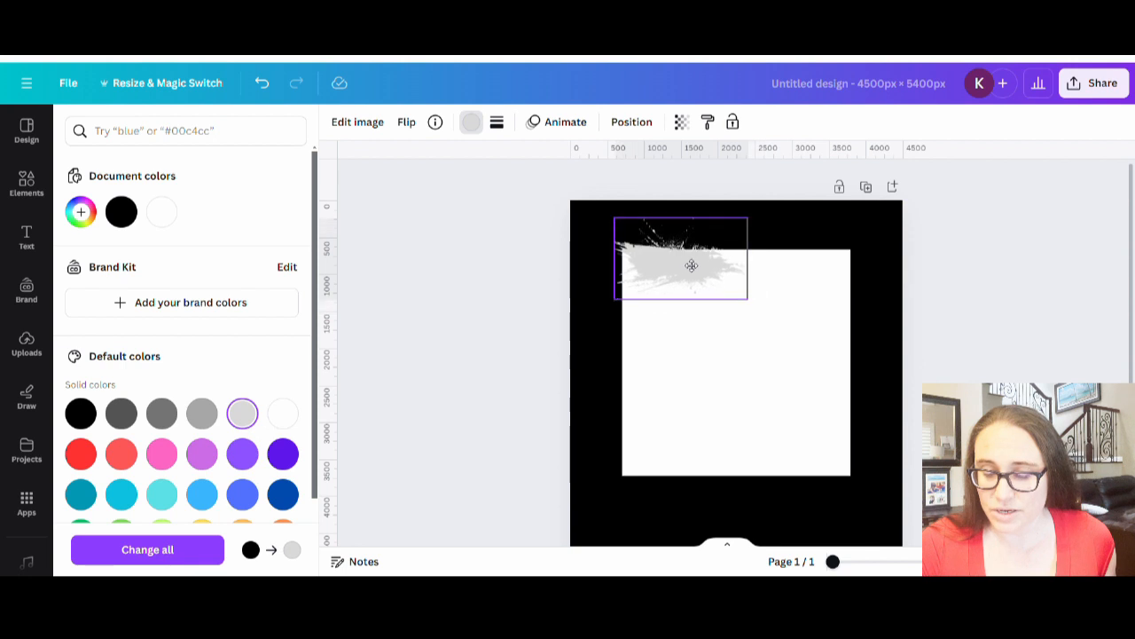
pyautogui.moveTo(695, 337); pyautogui.dragTo(696, 335)
pyautogui.moveTo(661, 275); pyautogui.dragTo(665, 269)
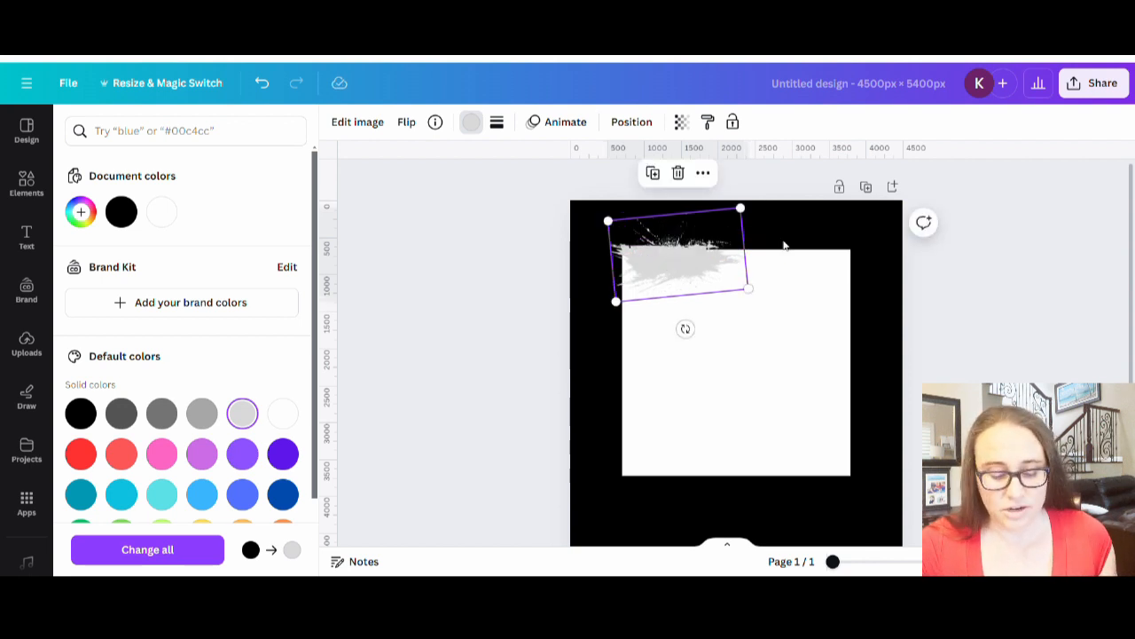
# Duplicate the tilted grey splatter and place the copy to its right, overlapping it along the white shape's upper edge
pyautogui.click(790, 306)
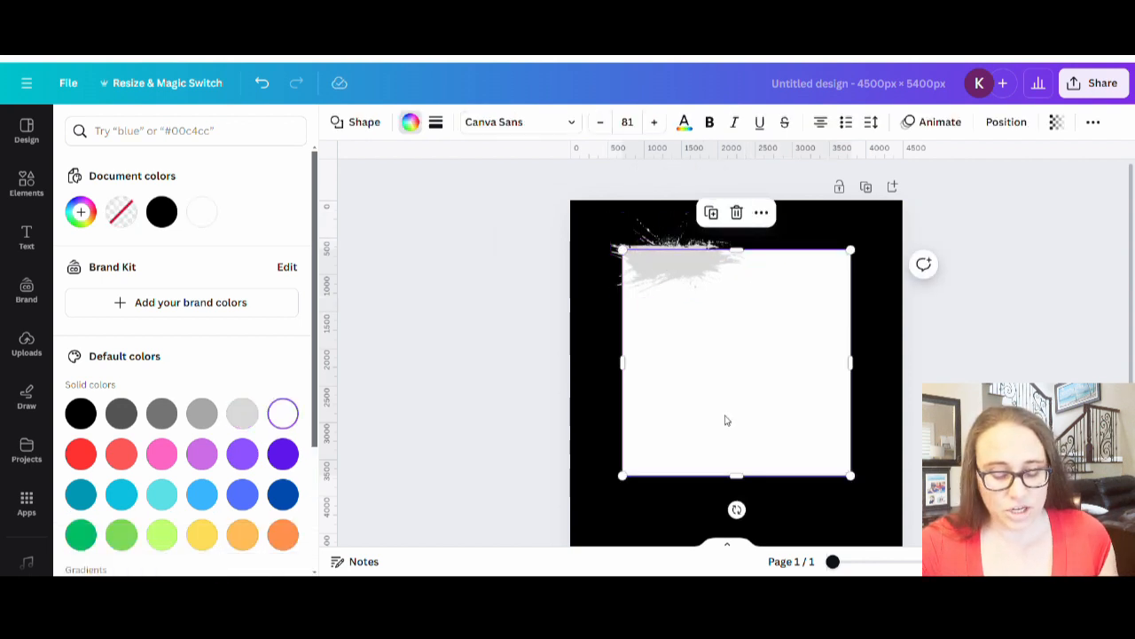
pyautogui.click(678, 283)
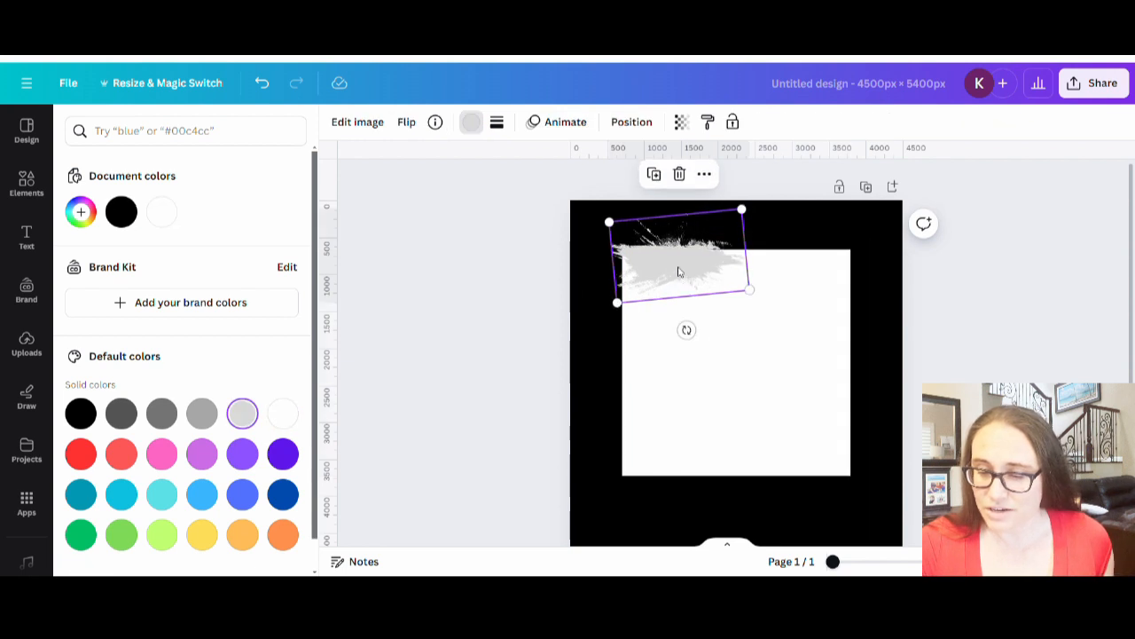
pyautogui.moveTo(678, 272); pyautogui.dragTo(747, 275)
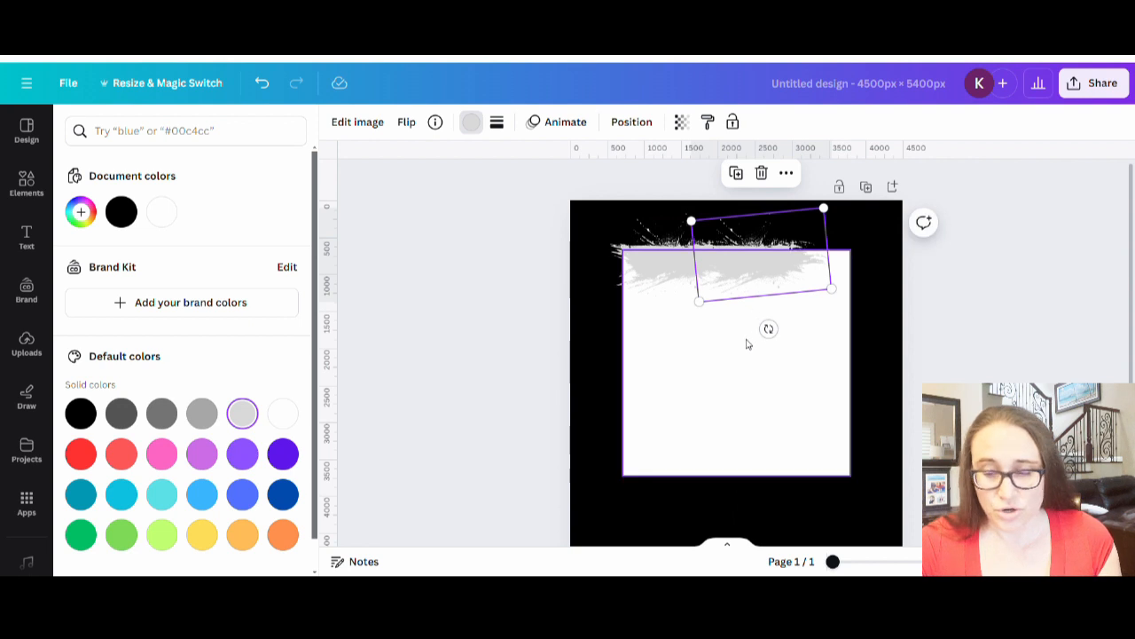
# Rotate the grey splatter copy upside down and slide it left to overlap the first splatter along the white shape's upper edge
pyautogui.click(748, 339)
pyautogui.click(767, 277)
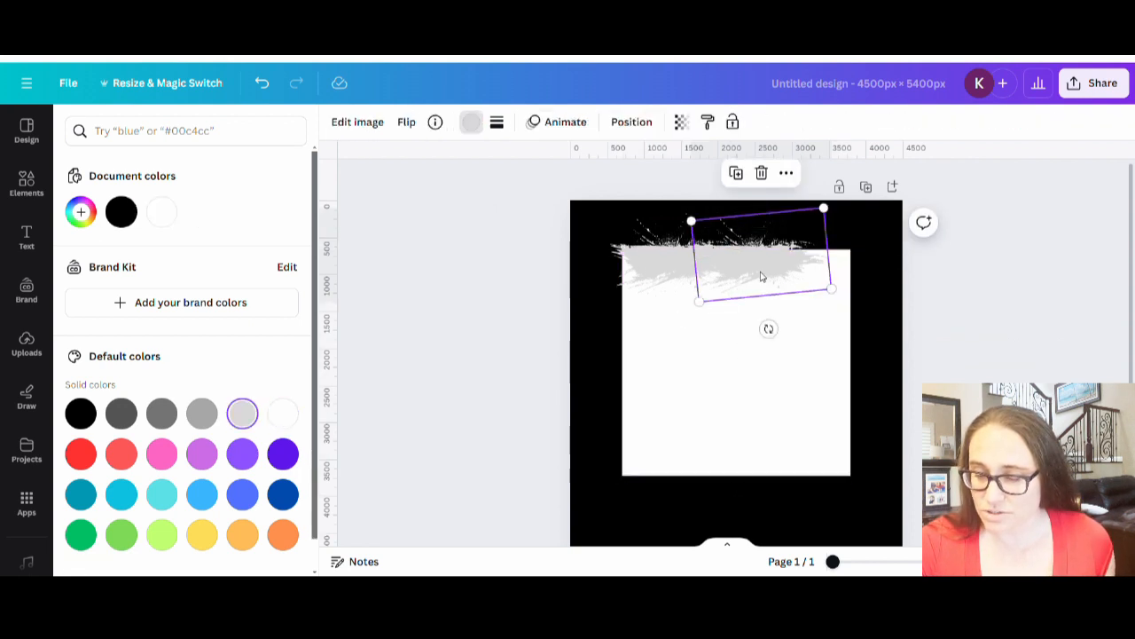
pyautogui.moveTo(766, 276); pyautogui.dragTo(809, 275)
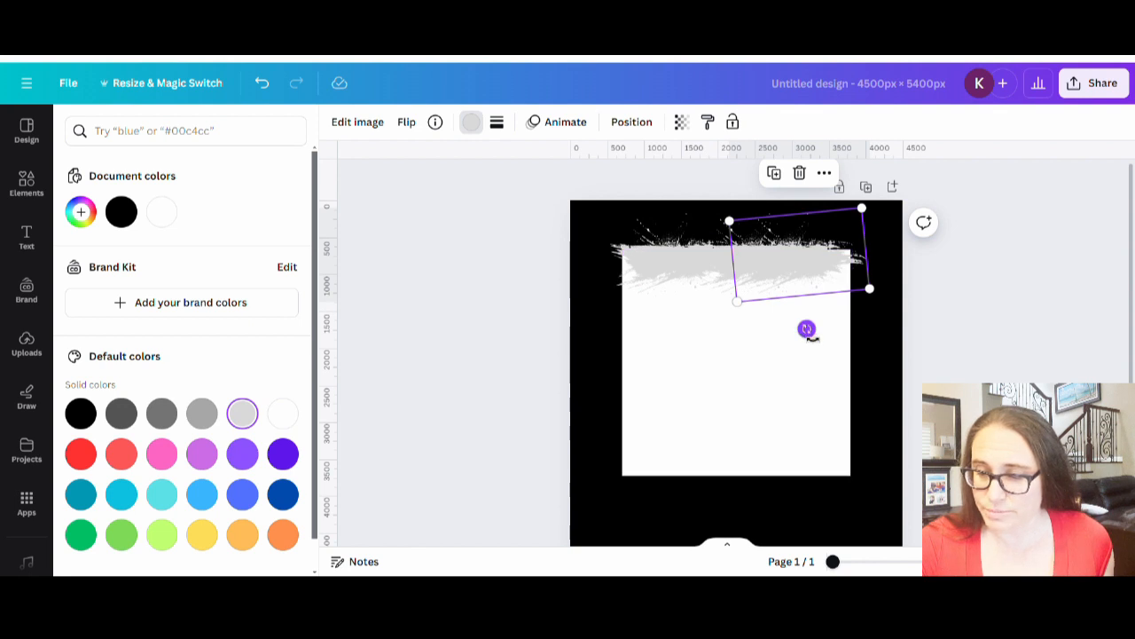
pyautogui.moveTo(806, 329); pyautogui.dragTo(801, 190)
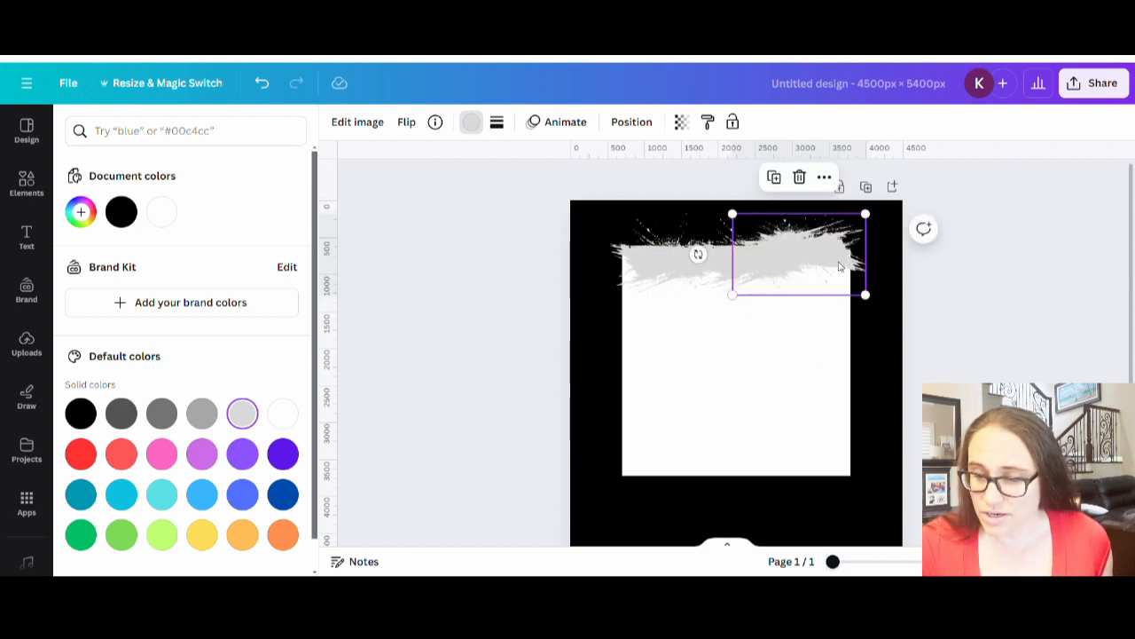
pyautogui.moveTo(839, 266); pyautogui.dragTo(743, 282)
pyautogui.click(747, 376)
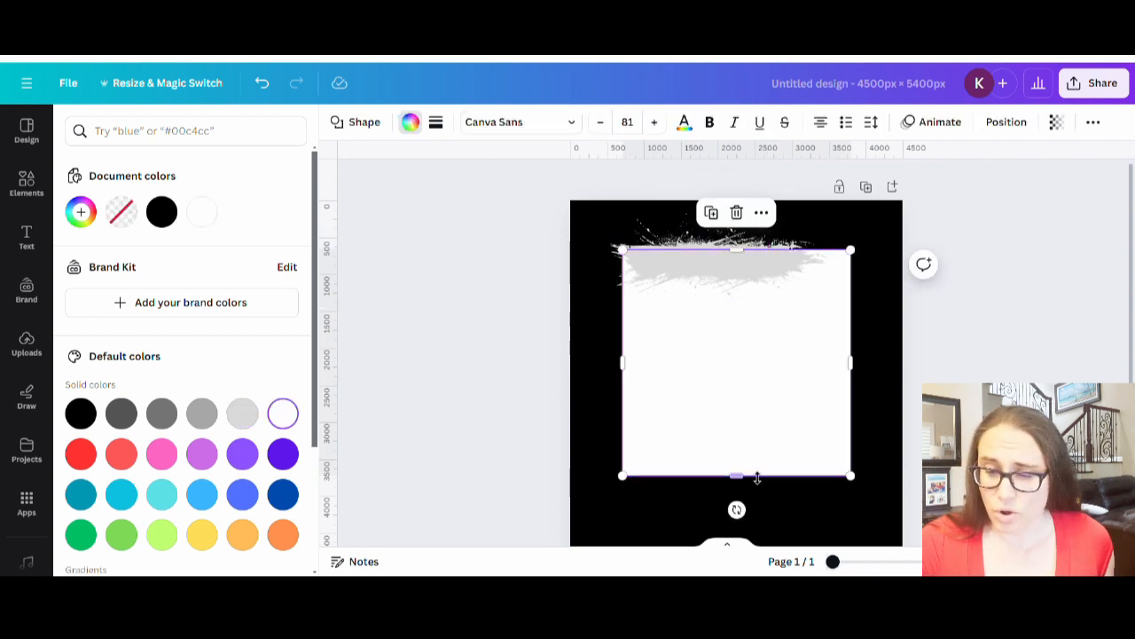
pyautogui.press('Escape')
pyautogui.click(503, 359)
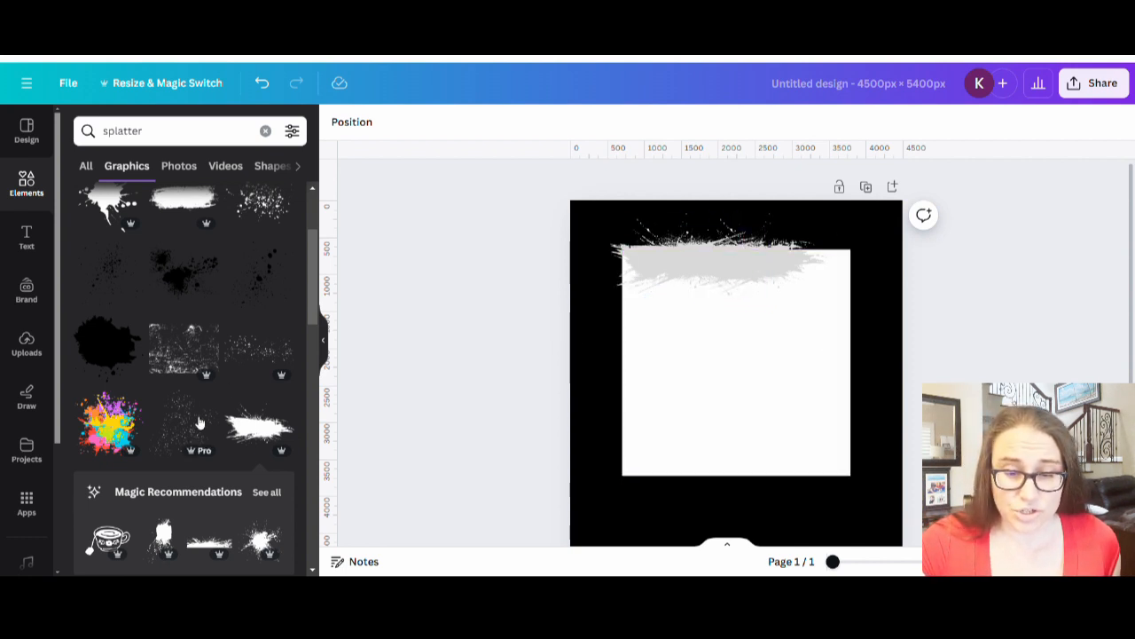
# Add the scattered-dots splatter graphic in light purple over the white shape's upper-left corner, tilted counterclockwise
pyautogui.scroll(1, 273, 352)
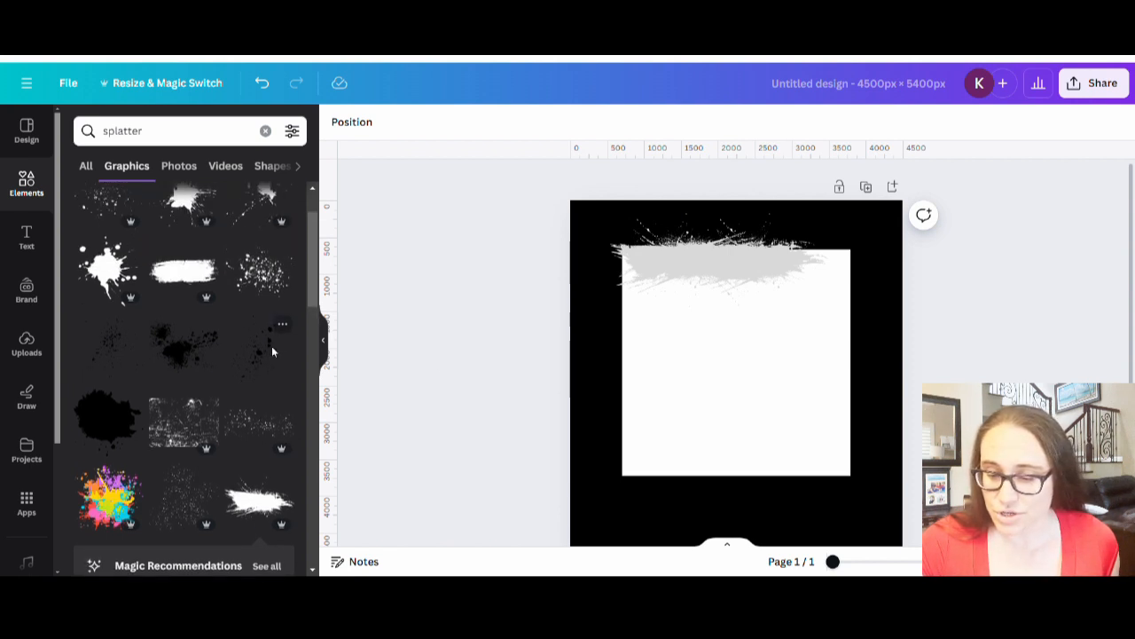
pyautogui.click(266, 282)
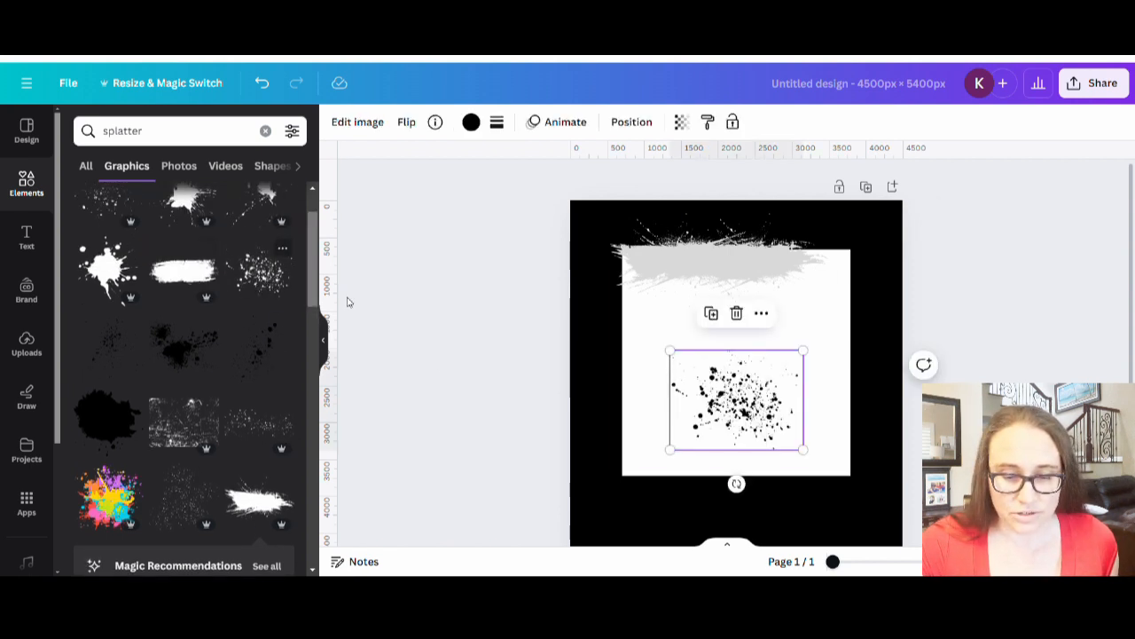
pyautogui.click(471, 129)
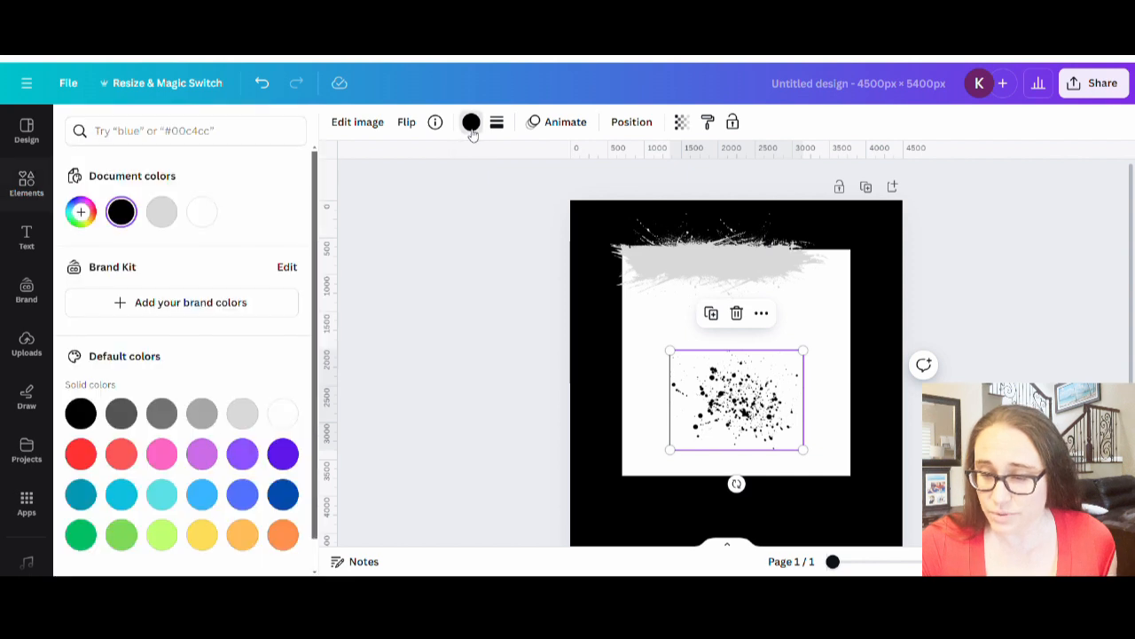
pyautogui.click(201, 453)
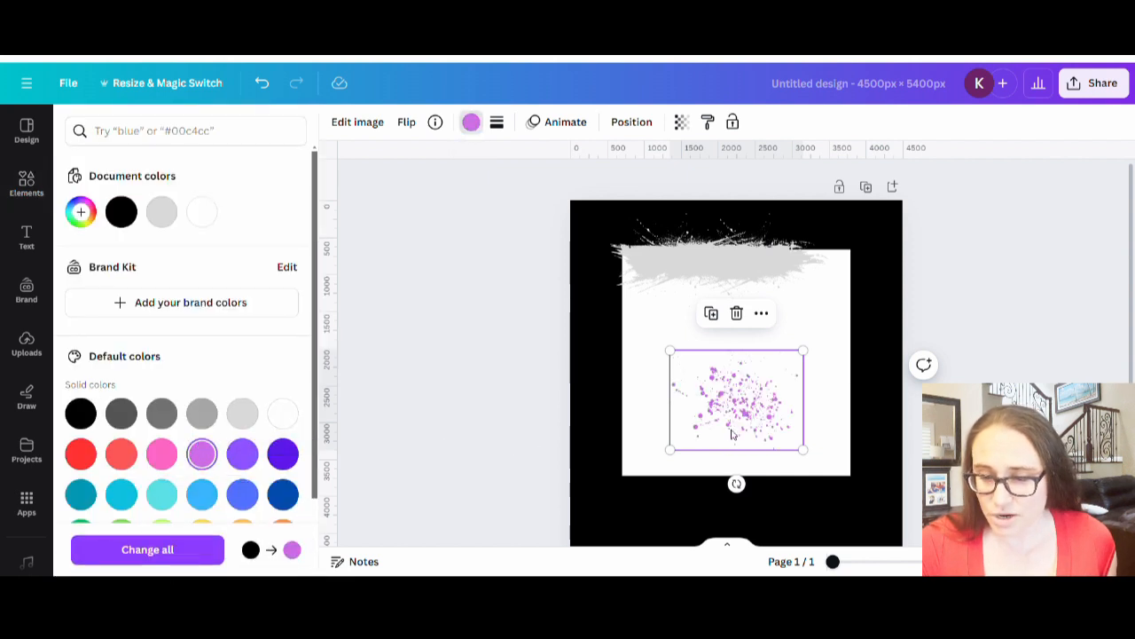
pyautogui.moveTo(737, 434)
pyautogui.mouseDown()
pyautogui.moveTo(698, 307)
pyautogui.moveTo(679, 294)
pyautogui.mouseUp()
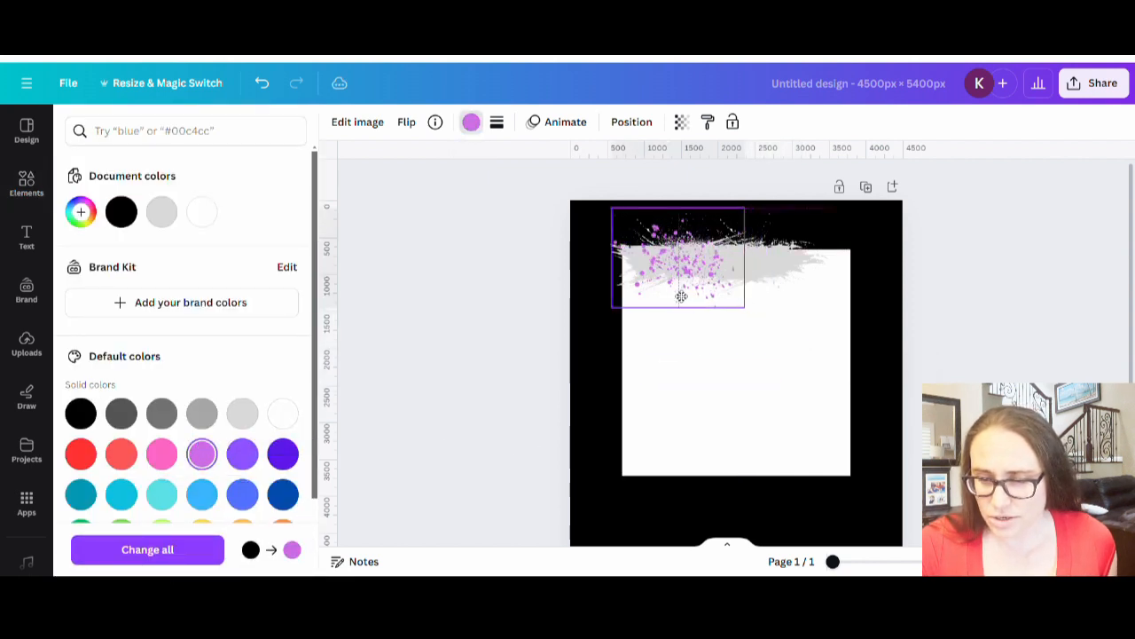
pyautogui.moveTo(679, 339); pyautogui.dragTo(710, 327)
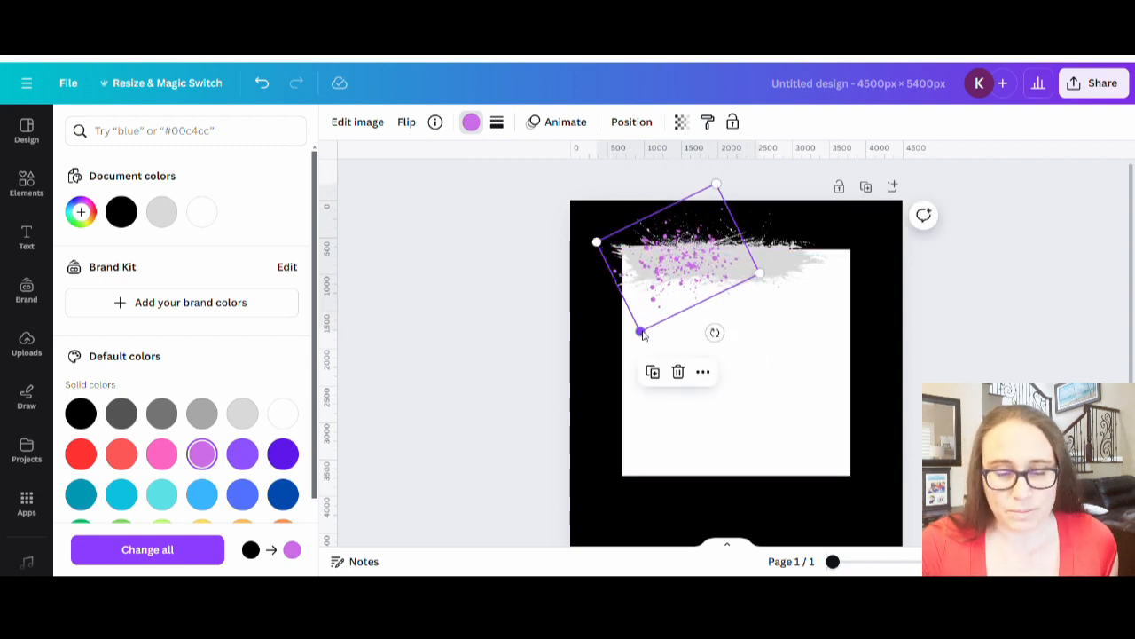
pyautogui.moveTo(639, 341); pyautogui.dragTo(672, 302)
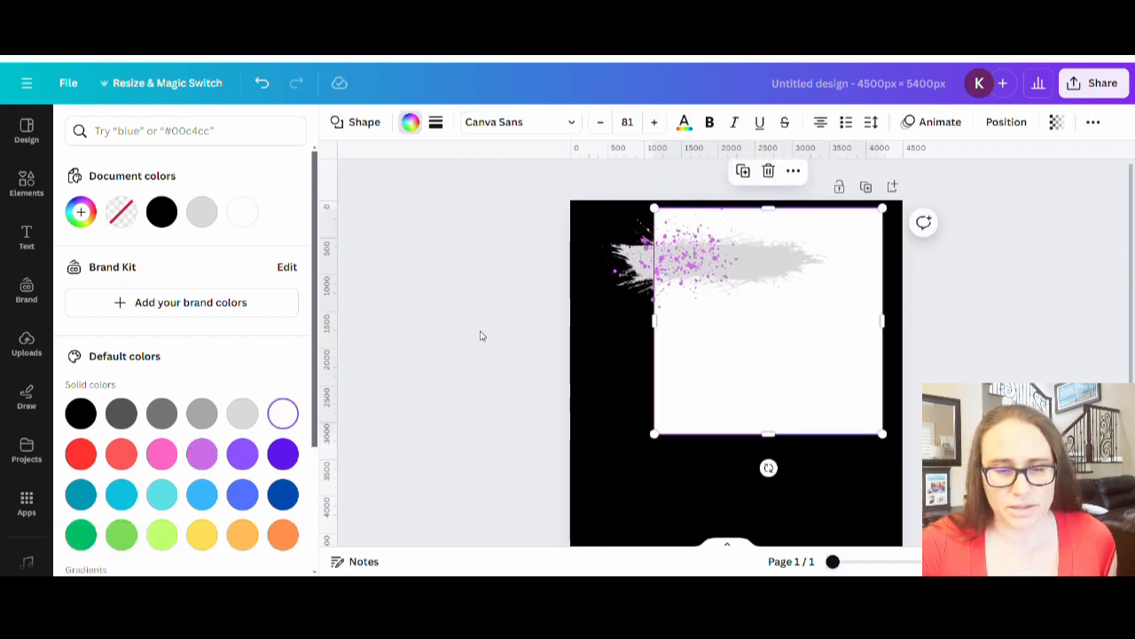
pyautogui.click(262, 82)
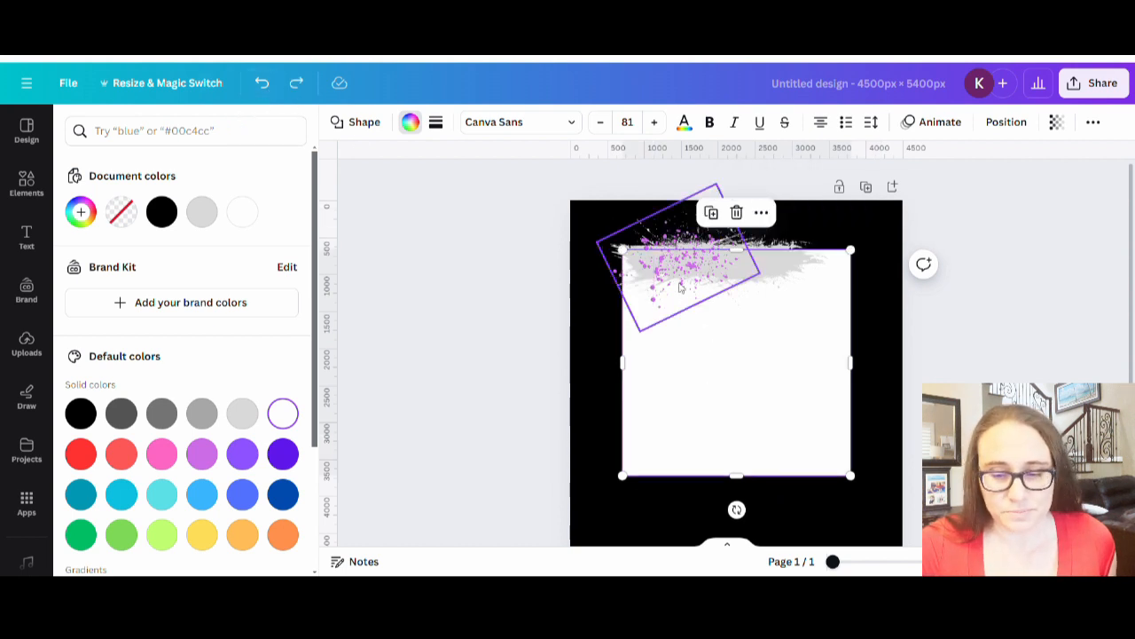
pyautogui.moveTo(686, 302); pyautogui.dragTo(686, 286)
pyautogui.click(262, 89)
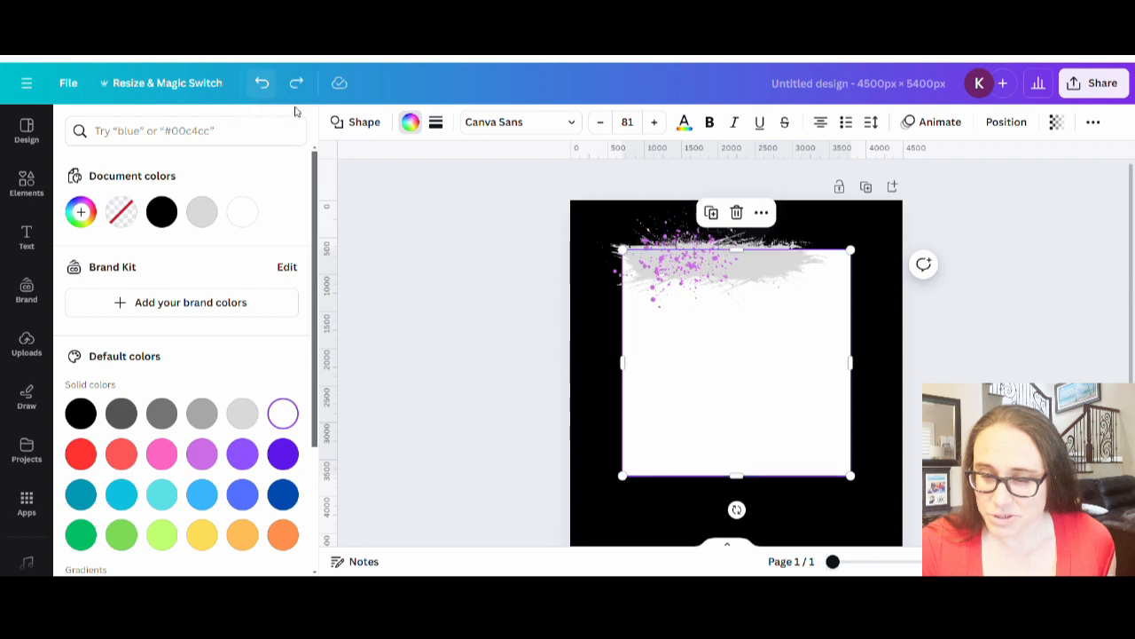
# Tilt the purple splatter further counterclockwise and shift it outward over the white shape's upper-left corner
pyautogui.click(492, 340)
pyautogui.moveTo(685, 237); pyautogui.dragTo(698, 260)
pyautogui.moveTo(725, 340); pyautogui.dragTo(738, 316)
pyautogui.moveTo(693, 277); pyautogui.dragTo(666, 276)
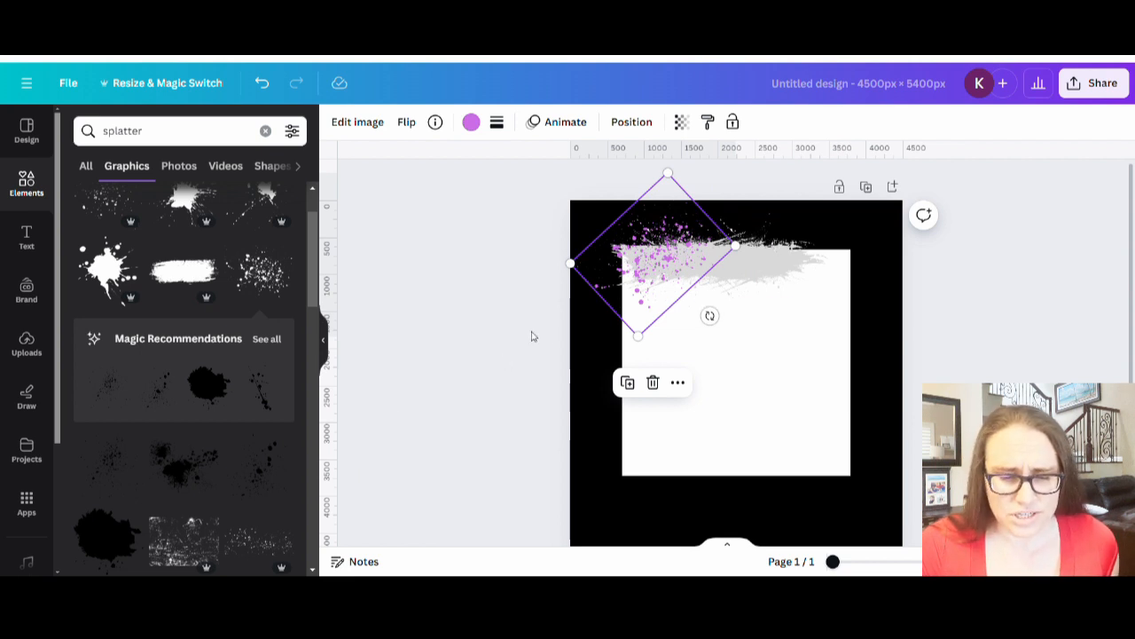
pyautogui.click(436, 322)
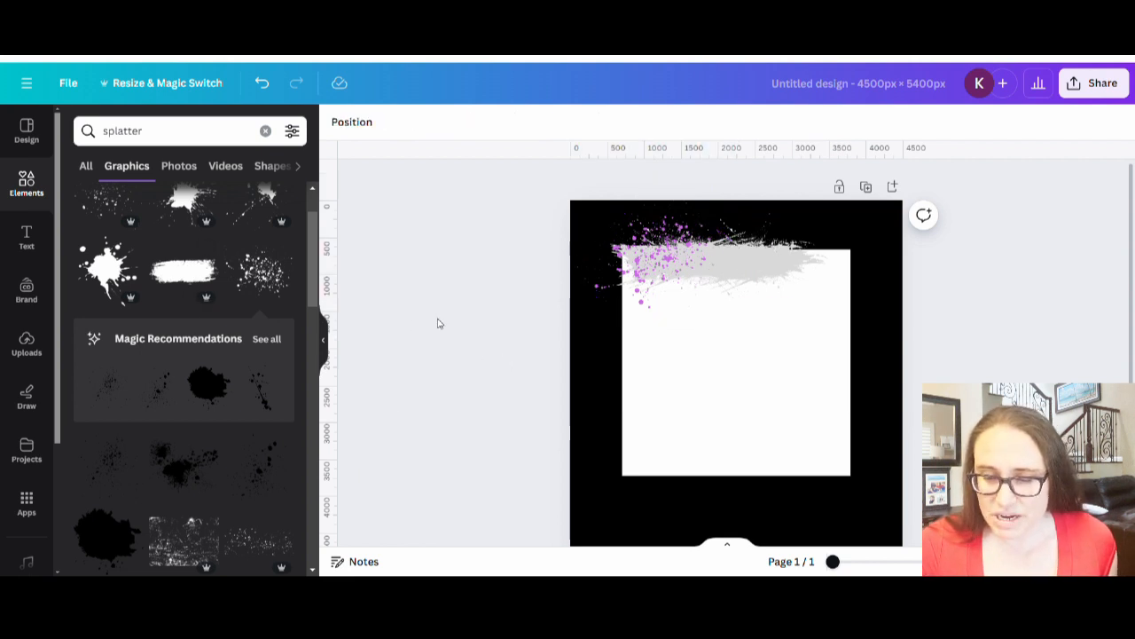
# Add the block-shaped brush-stroke graphic in light grey, placed horizontally over the white shape's upper-right corner
pyautogui.click(194, 282)
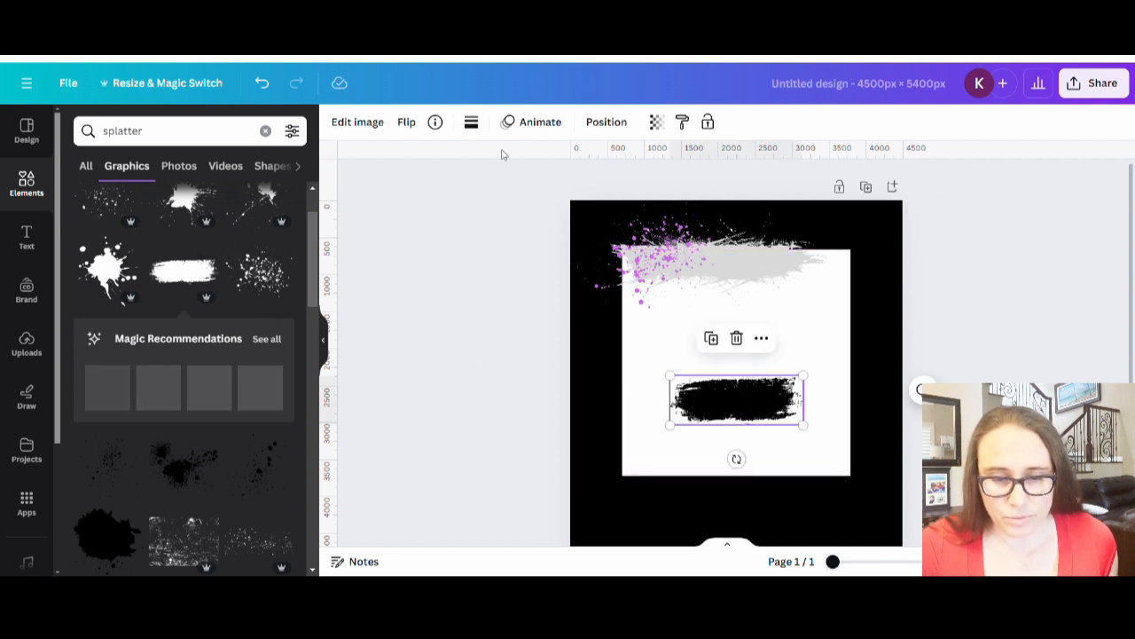
pyautogui.click(471, 122)
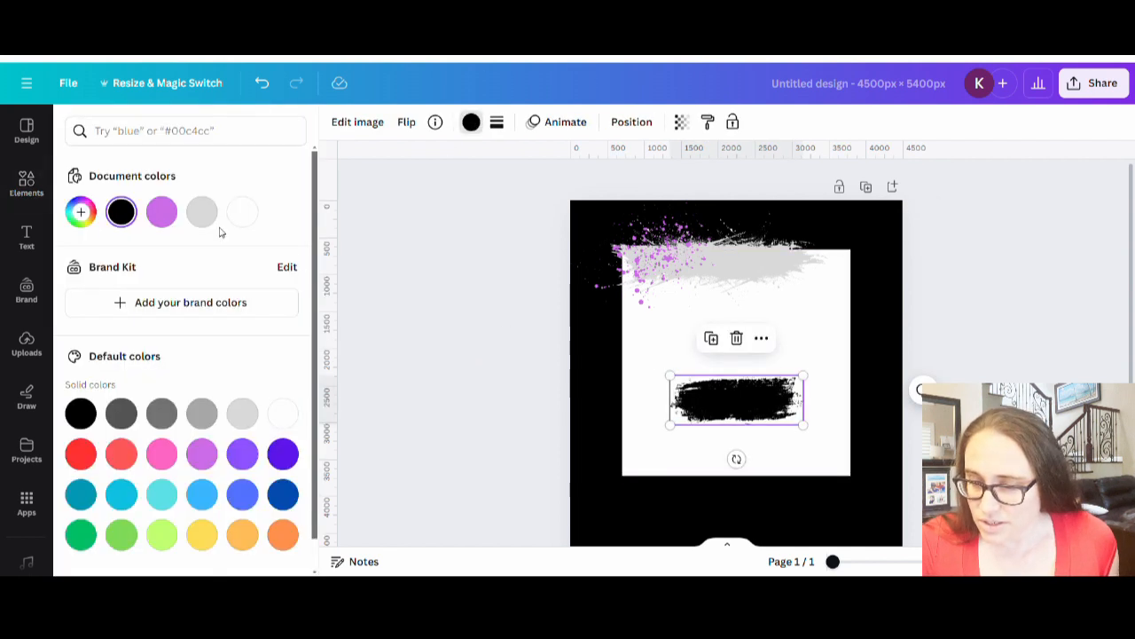
pyautogui.click(201, 211)
pyautogui.moveTo(723, 397)
pyautogui.mouseDown()
pyautogui.moveTo(760, 283)
pyautogui.moveTo(791, 274)
pyautogui.mouseUp()
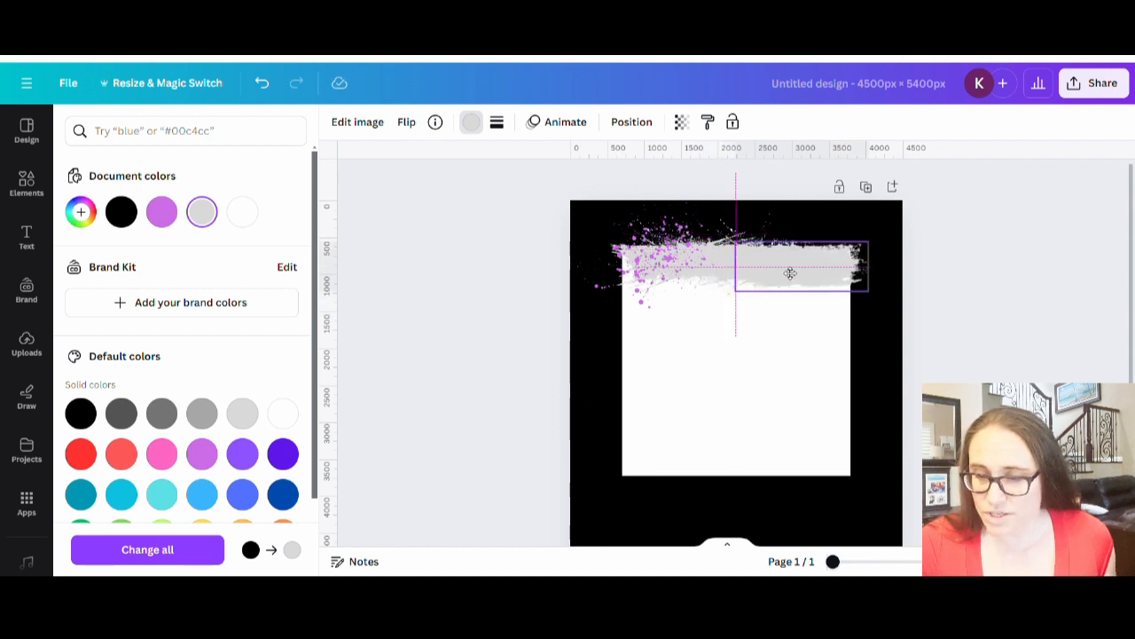
pyautogui.click(748, 385)
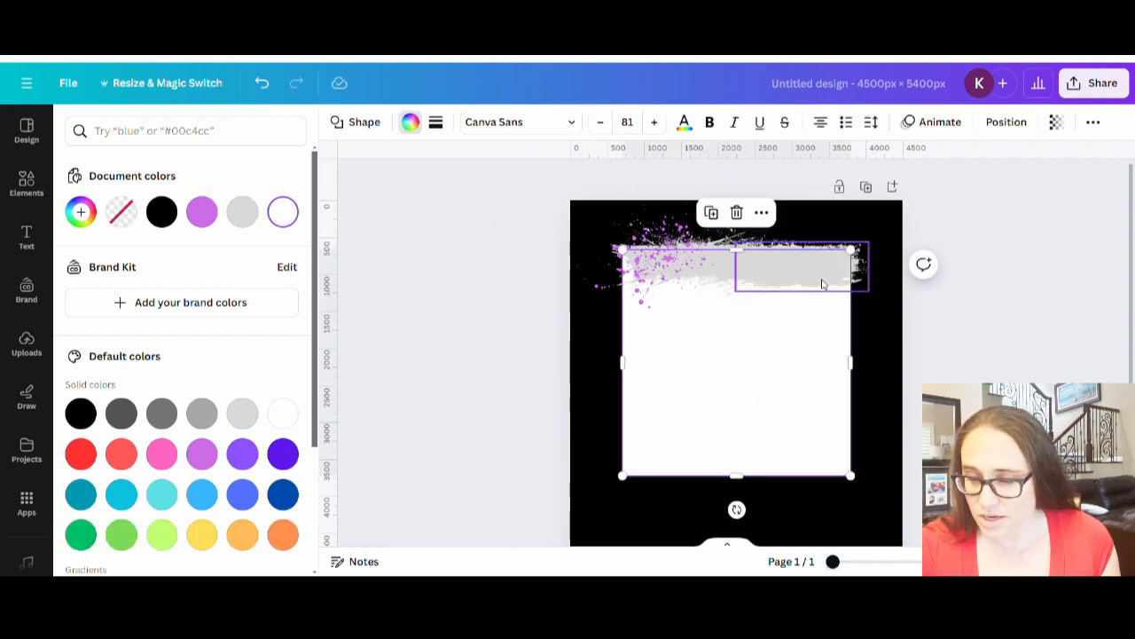
pyautogui.click(820, 281)
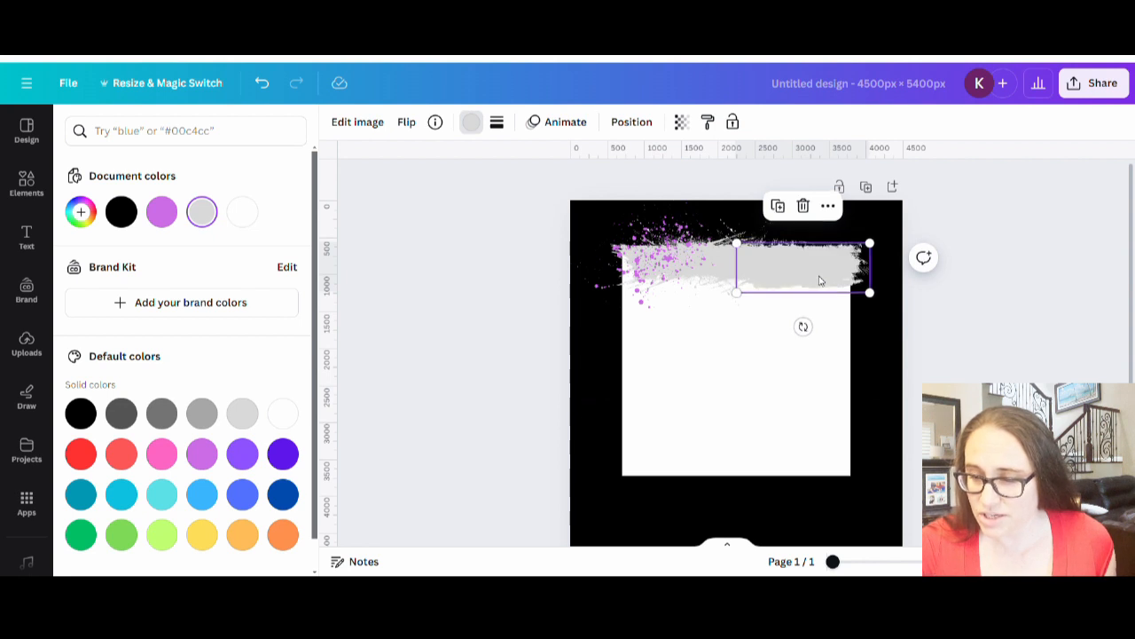
# Duplicate the grey brush stroke and align the copy vertically along the upper part of the white shape's right edge
pyautogui.moveTo(758, 318)
pyautogui.mouseDown()
pyautogui.moveTo(781, 276)
pyautogui.moveTo(843, 337)
pyautogui.moveTo(834, 353)
pyautogui.moveTo(824, 347)
pyautogui.mouseUp()
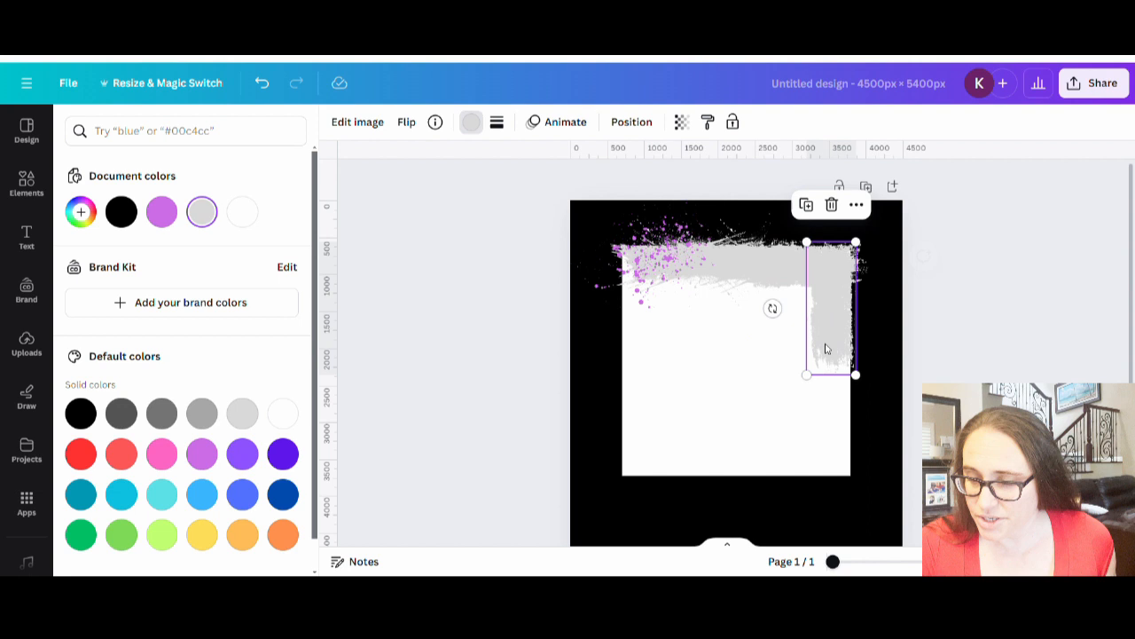
pyautogui.click(753, 410)
pyautogui.click(903, 426)
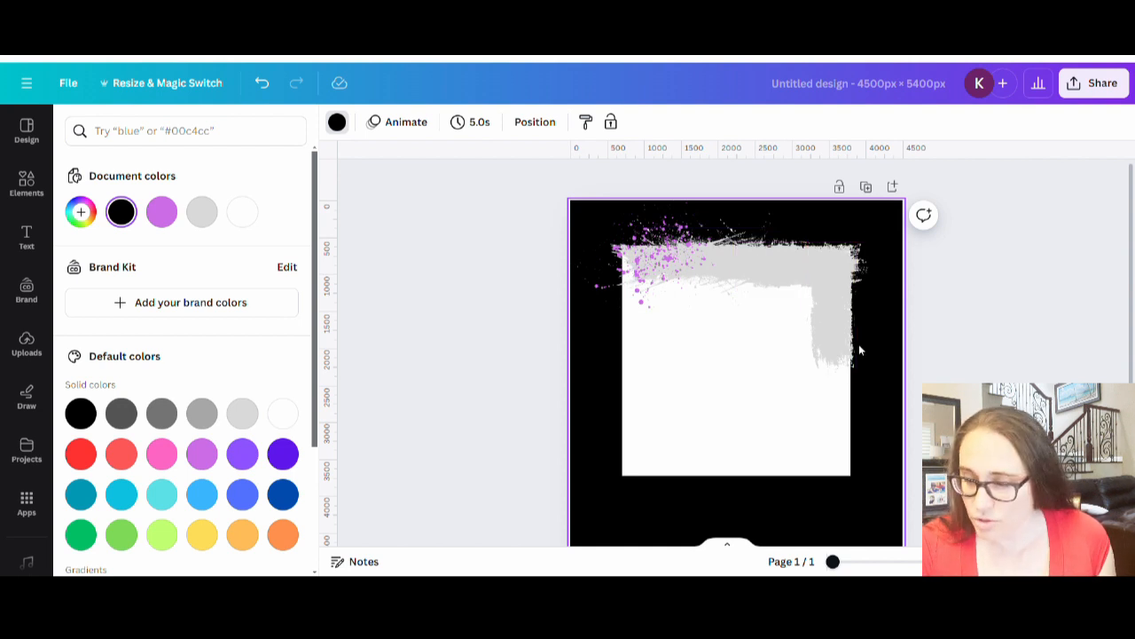
# Duplicate the vertical grey brush stroke, place the copy lower along the white shape's right edge and turn it upside down
pyautogui.click(835, 350)
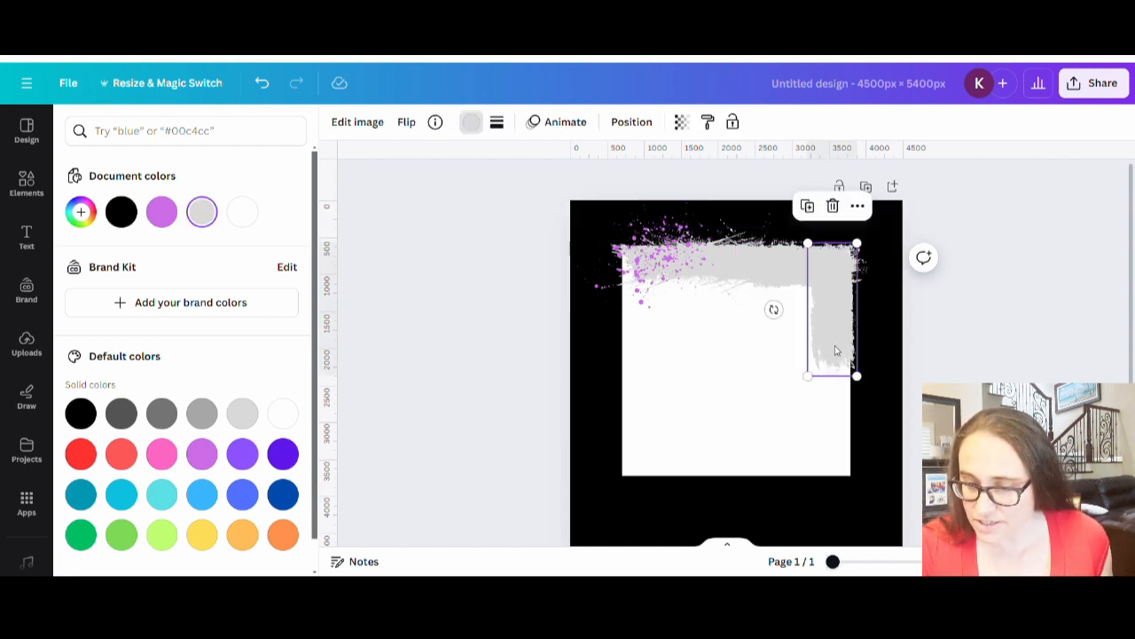
pyautogui.moveTo(836, 351); pyautogui.dragTo(842, 441)
pyautogui.moveTo(775, 398)
pyautogui.mouseDown()
pyautogui.moveTo(838, 307)
pyautogui.moveTo(938, 347)
pyautogui.moveTo(899, 417)
pyautogui.mouseUp()
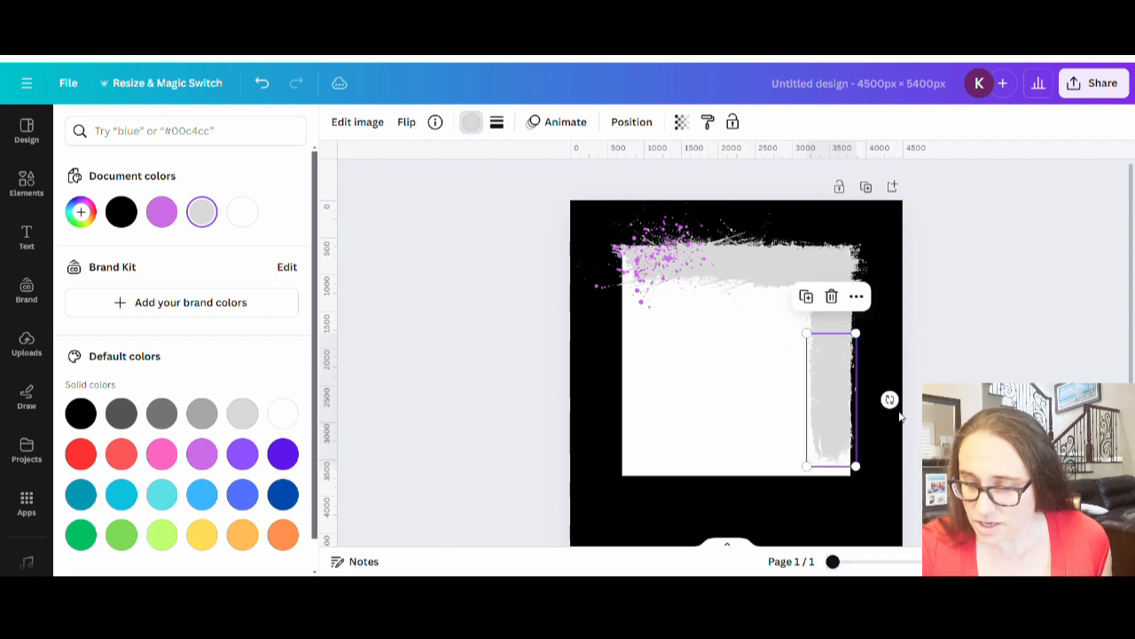
pyautogui.moveTo(817, 430)
pyautogui.mouseDown()
pyautogui.moveTo(828, 434)
pyautogui.moveTo(824, 417)
pyautogui.mouseUp()
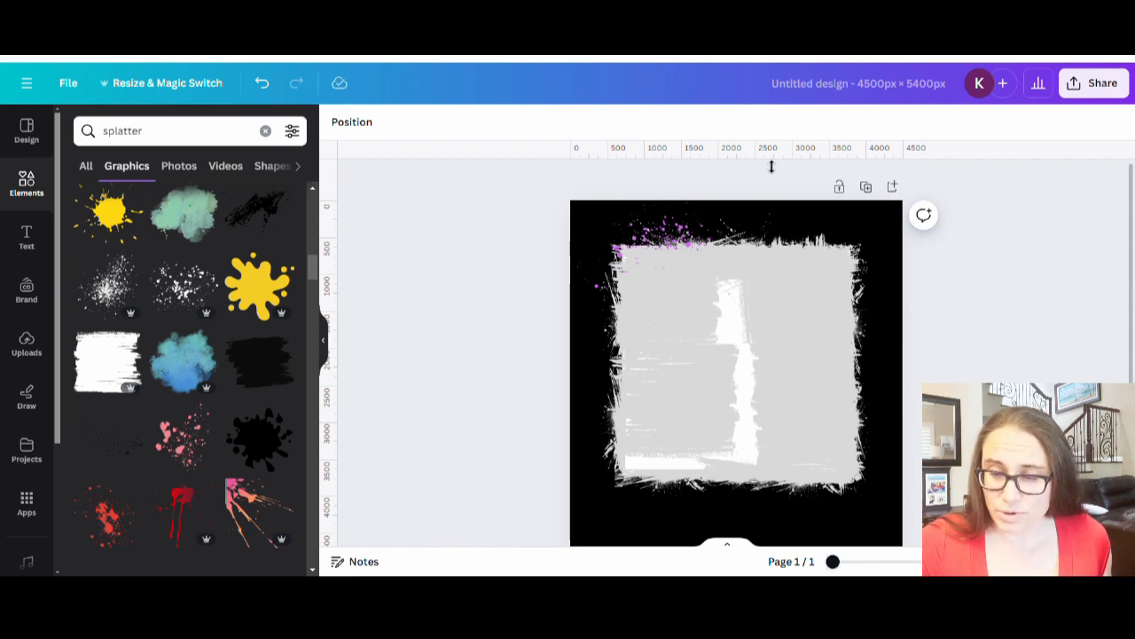
# Add horizontal guides at about 350 and 4100 px and vertical guides at about 350 and 4150 px around the grey area
pyautogui.moveTo(776, 193); pyautogui.dragTo(786, 232)
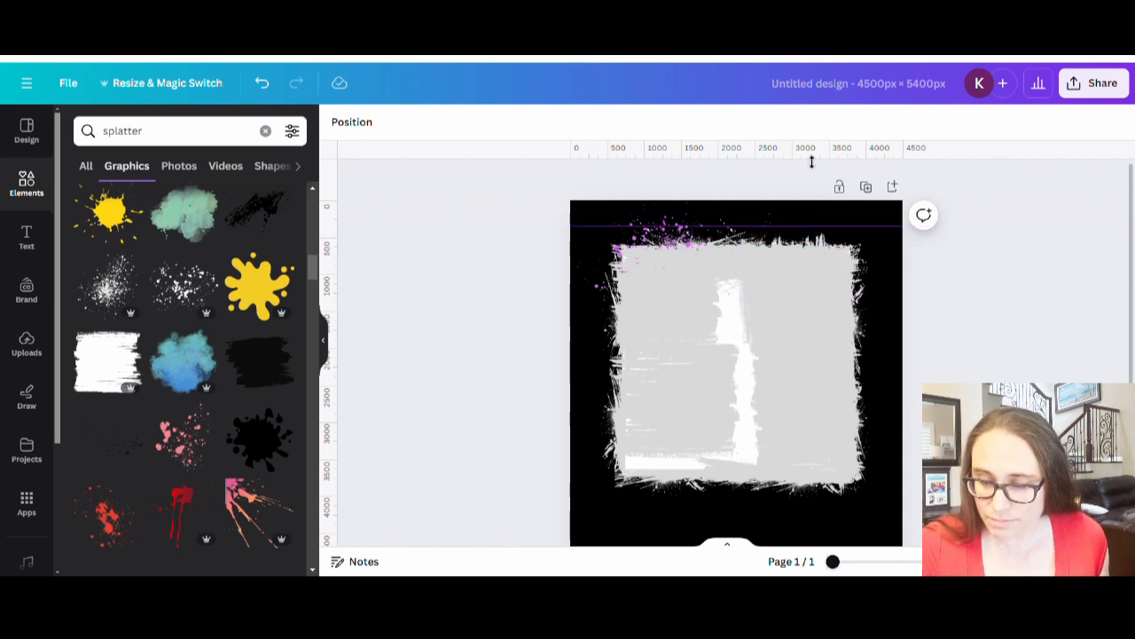
pyautogui.moveTo(812, 162); pyautogui.dragTo(812, 515)
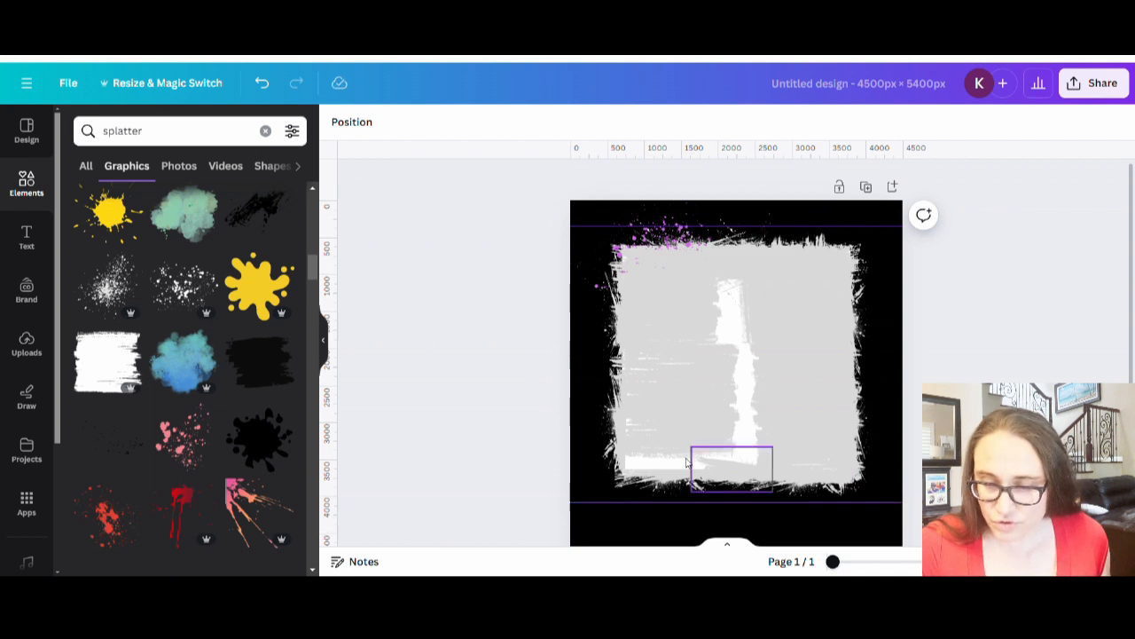
pyautogui.moveTo(343, 387); pyautogui.dragTo(604, 444)
pyautogui.moveTo(334, 437); pyautogui.dragTo(888, 445)
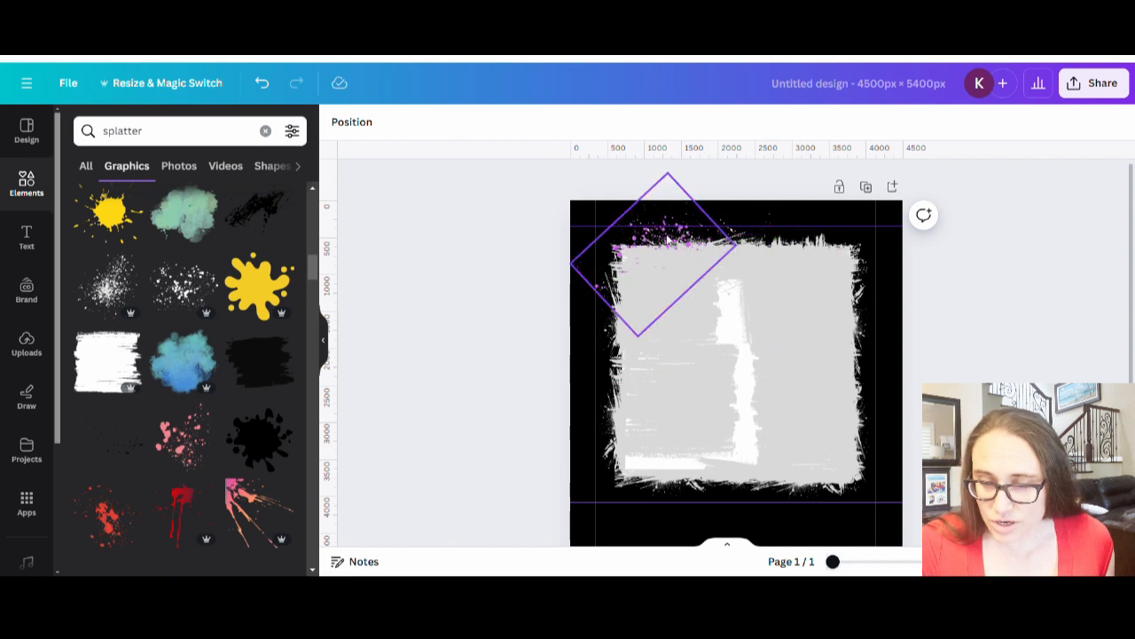
# Shrink the tilted purple splatter and move it from the upper-left corner into the grey area
pyautogui.moveTo(669, 238); pyautogui.dragTo(708, 326)
pyautogui.click(772, 385)
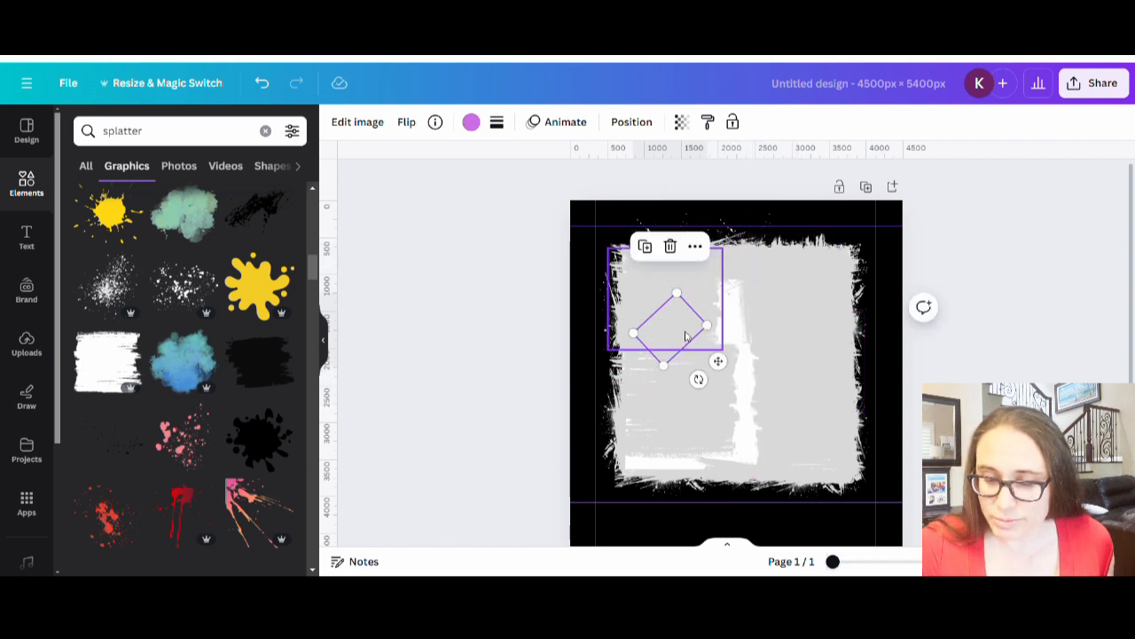
pyautogui.click(680, 347)
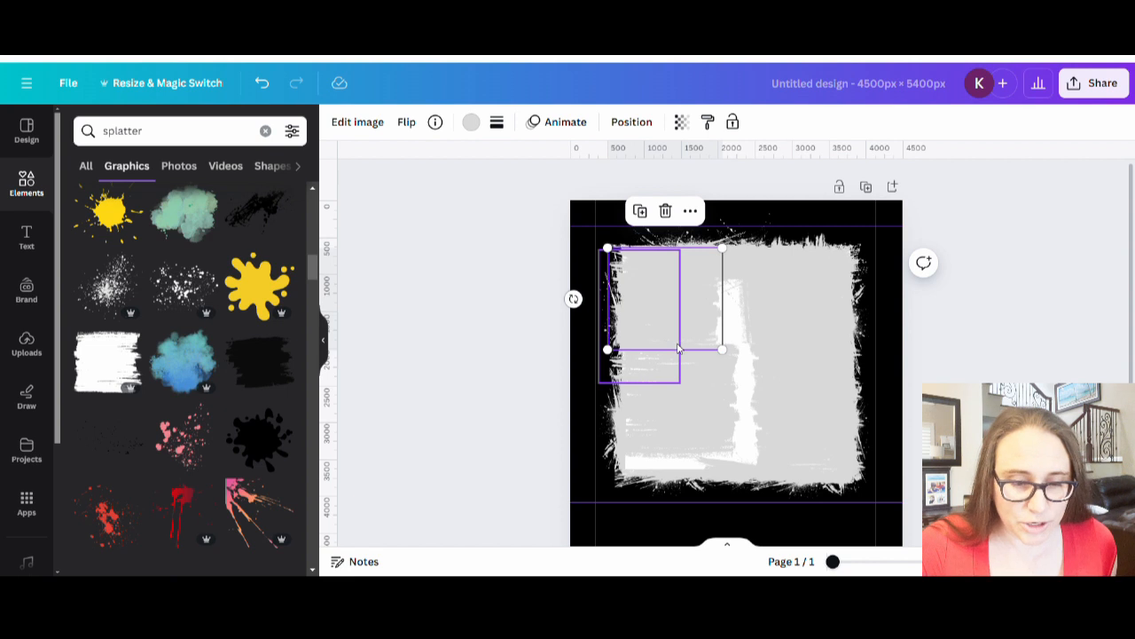
pyautogui.click(465, 355)
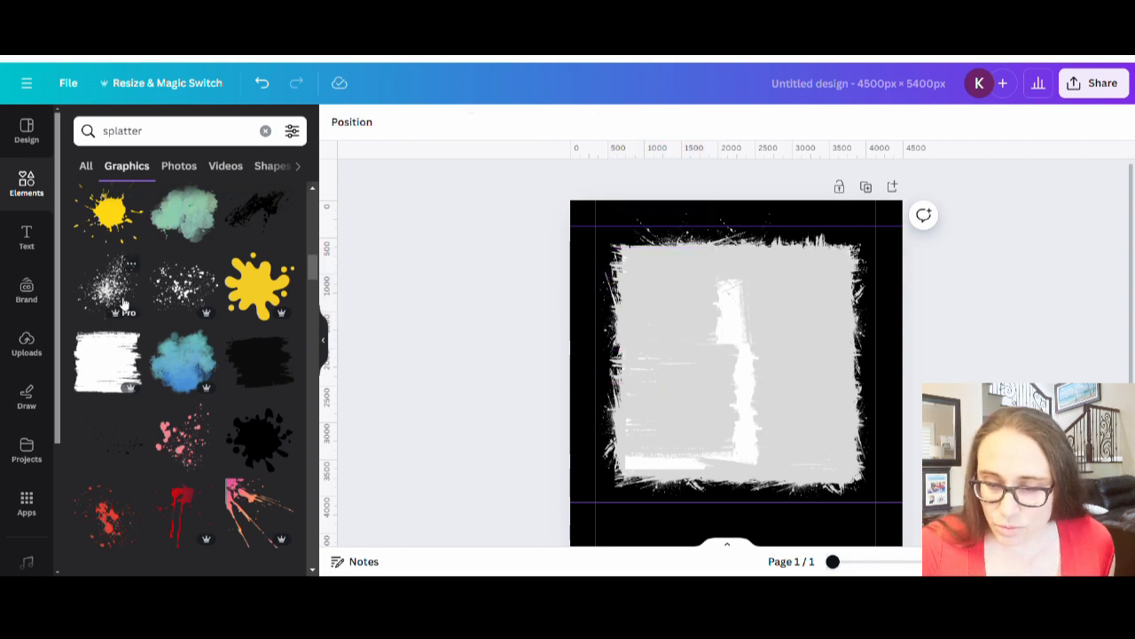
# Add the fine spray splatter graphic over the grey area's upper-left corner and recolour it purple (#cb6ce6)
pyautogui.click(124, 304)
pyautogui.moveTo(736, 401); pyautogui.dragTo(652, 283)
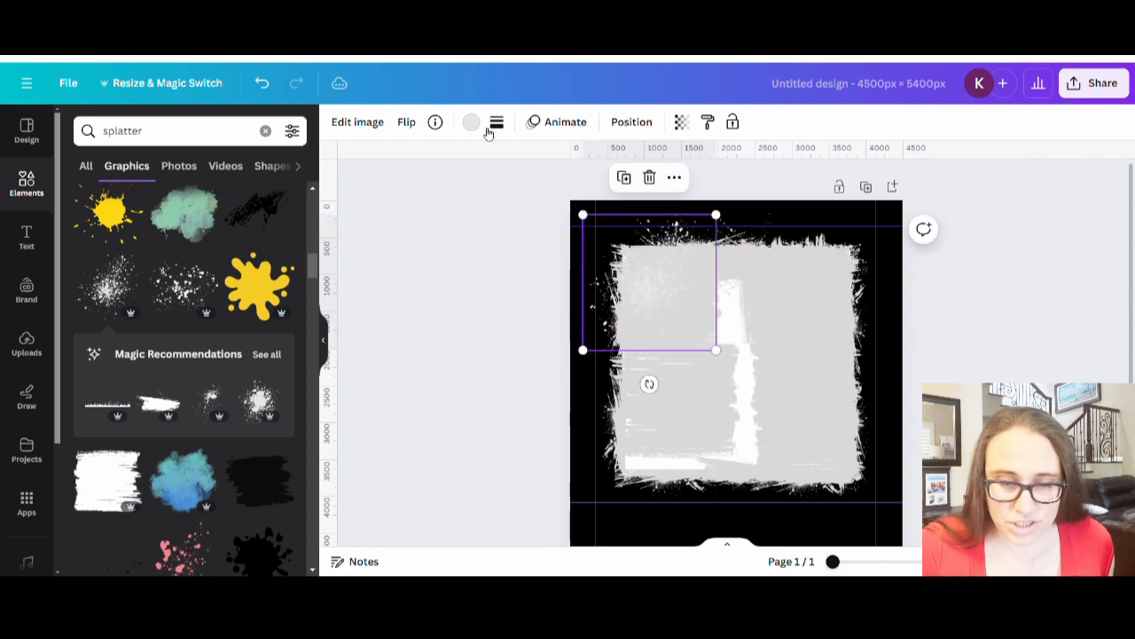
pyautogui.click(471, 123)
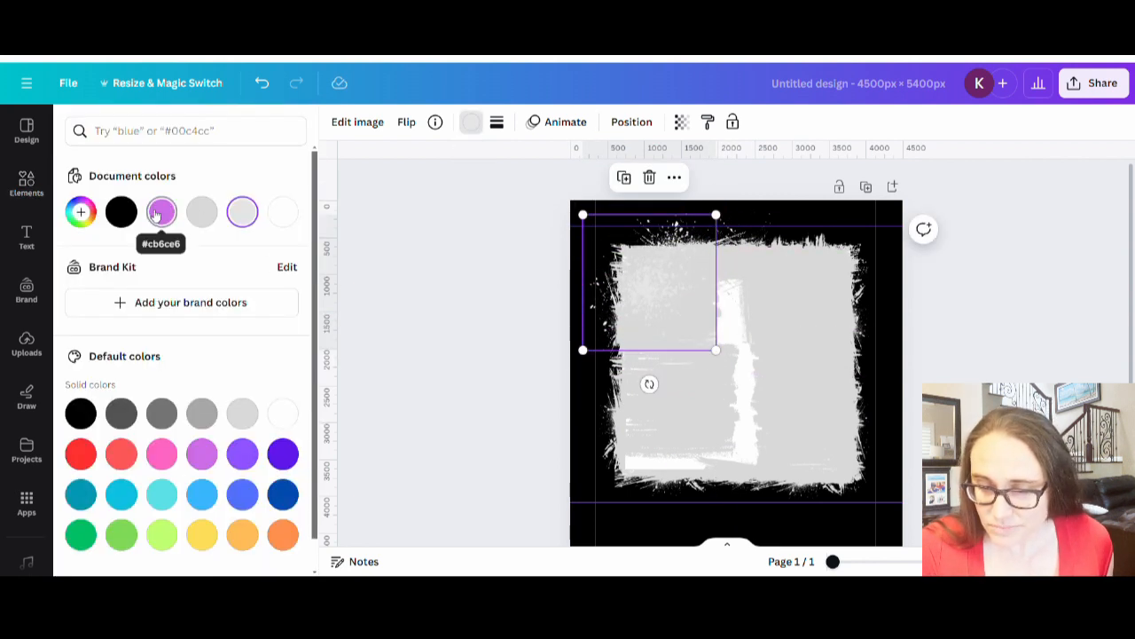
pyautogui.click(161, 212)
# Shrink the purple spray splatter to about 1,248 × 1,270 px, give it a quarter turn counter-clockwise and place it over the shape's upper-left corner
pyautogui.moveTo(685, 396); pyautogui.dragTo(751, 285)
pyautogui.moveTo(584, 349); pyautogui.dragTo(624, 304)
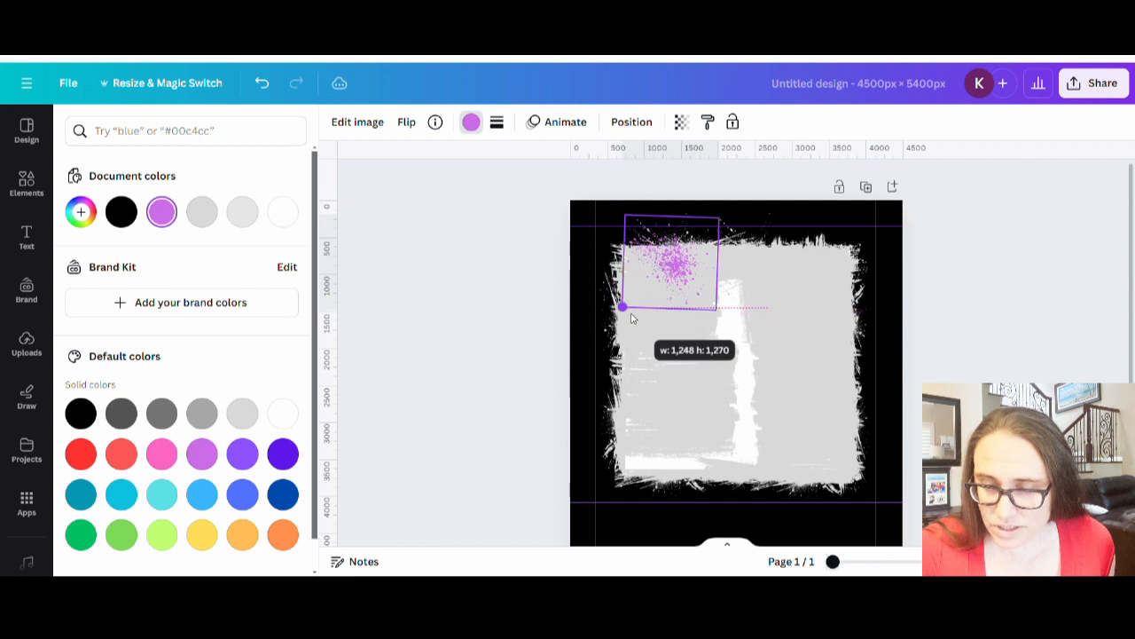
pyautogui.moveTo(680, 283); pyautogui.dragTo(658, 292)
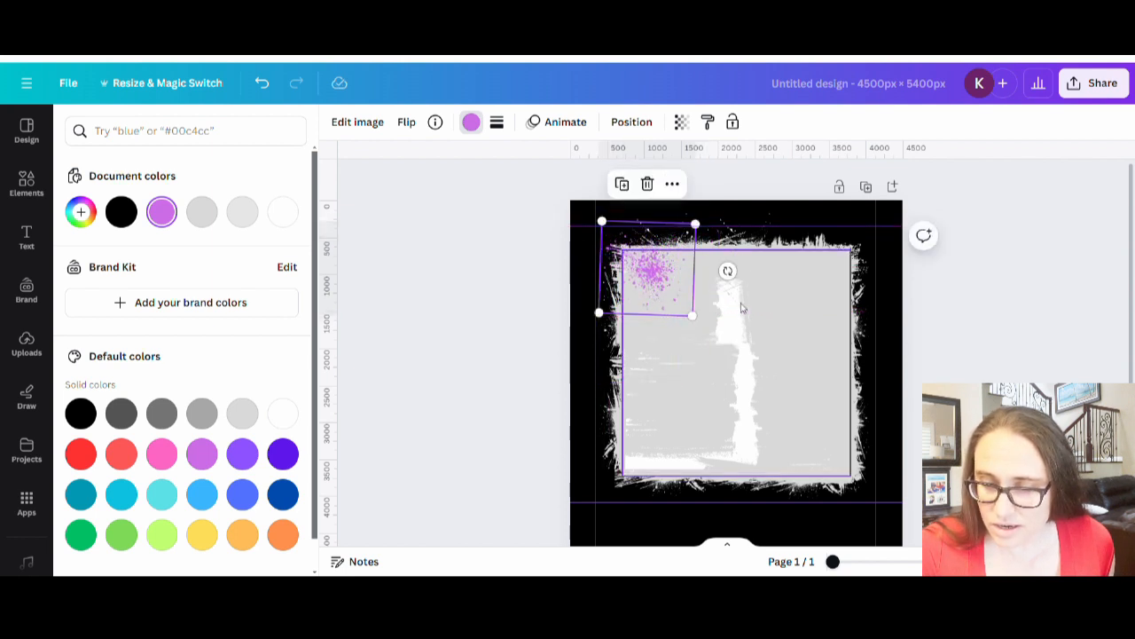
pyautogui.moveTo(739, 279); pyautogui.dragTo(674, 297)
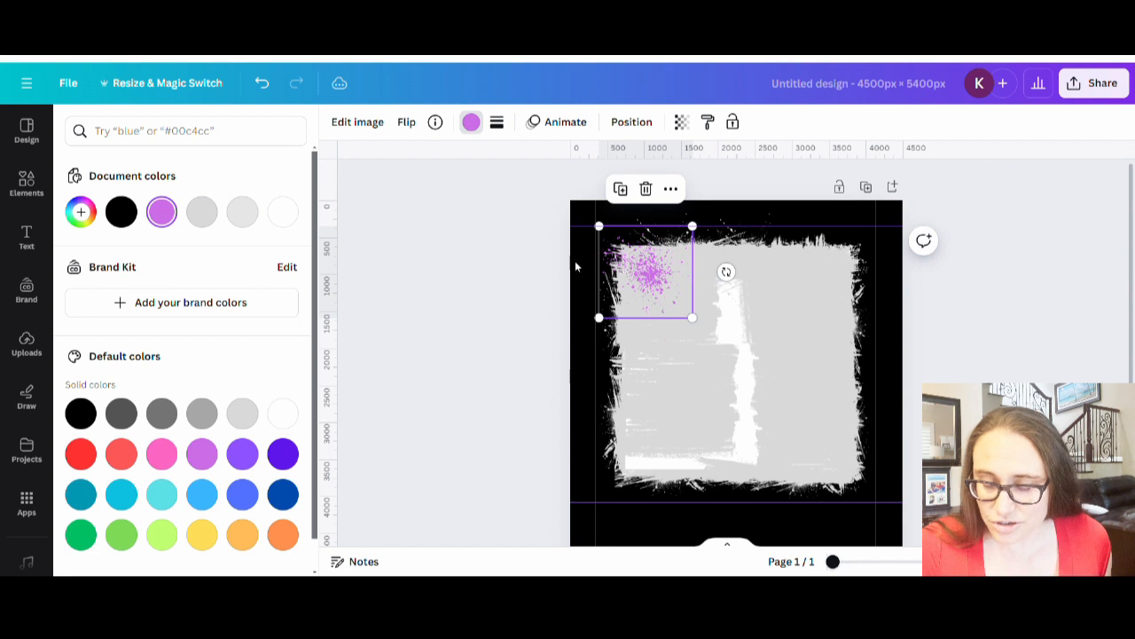
# Duplicate the purple spray splatter just below the first, tilt the copy diagonally and shift it onto the shape's left edge
pyautogui.click(578, 269)
pyautogui.click(648, 295)
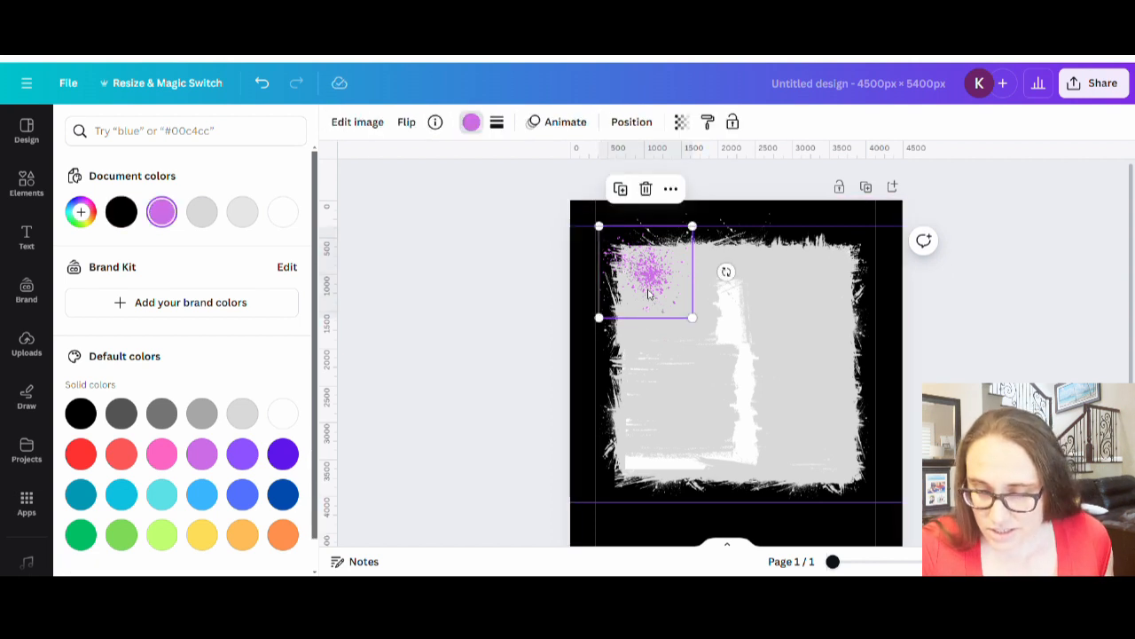
pyautogui.moveTo(647, 295); pyautogui.dragTo(644, 336)
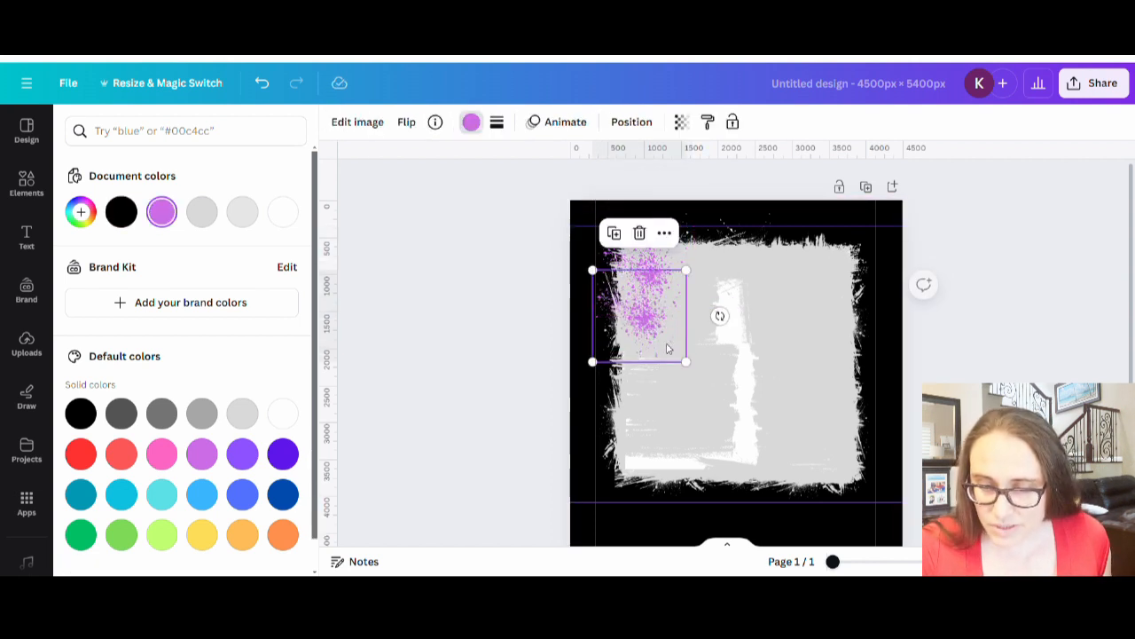
pyautogui.moveTo(722, 319); pyautogui.dragTo(690, 376)
pyautogui.moveTo(664, 324); pyautogui.dragTo(653, 335)
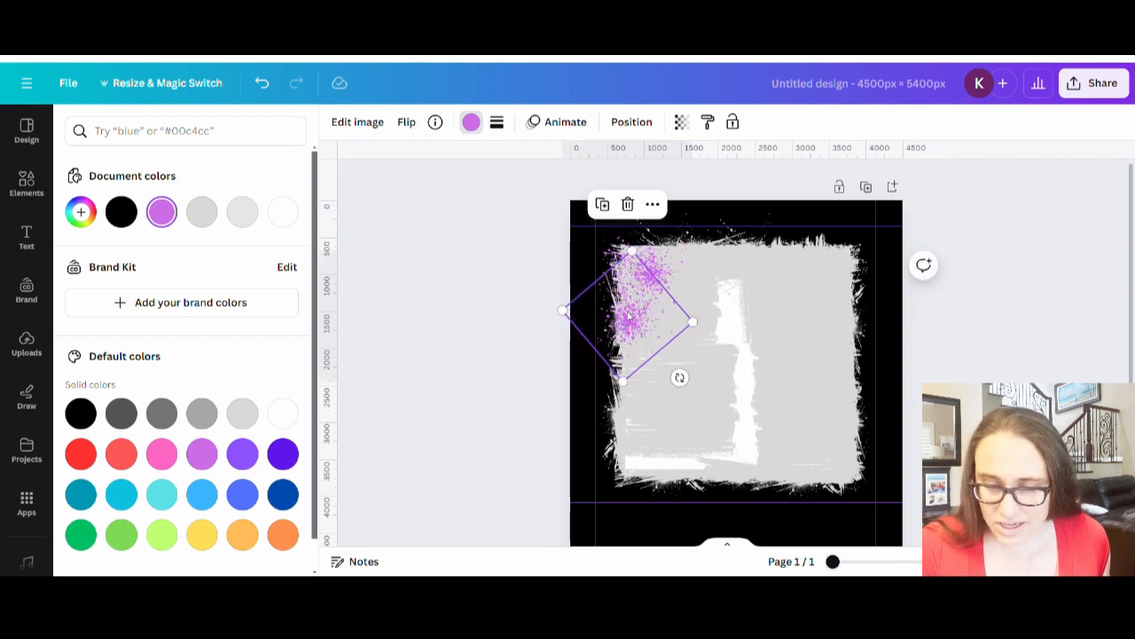
pyautogui.click(505, 340)
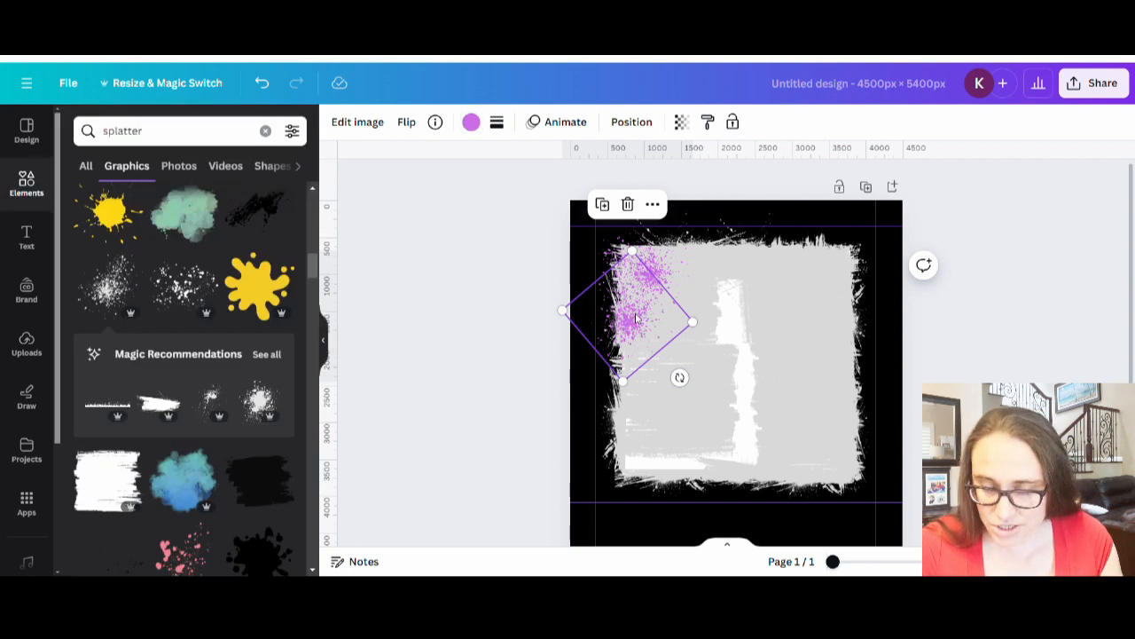
pyautogui.moveTo(635, 317); pyautogui.dragTo(648, 335)
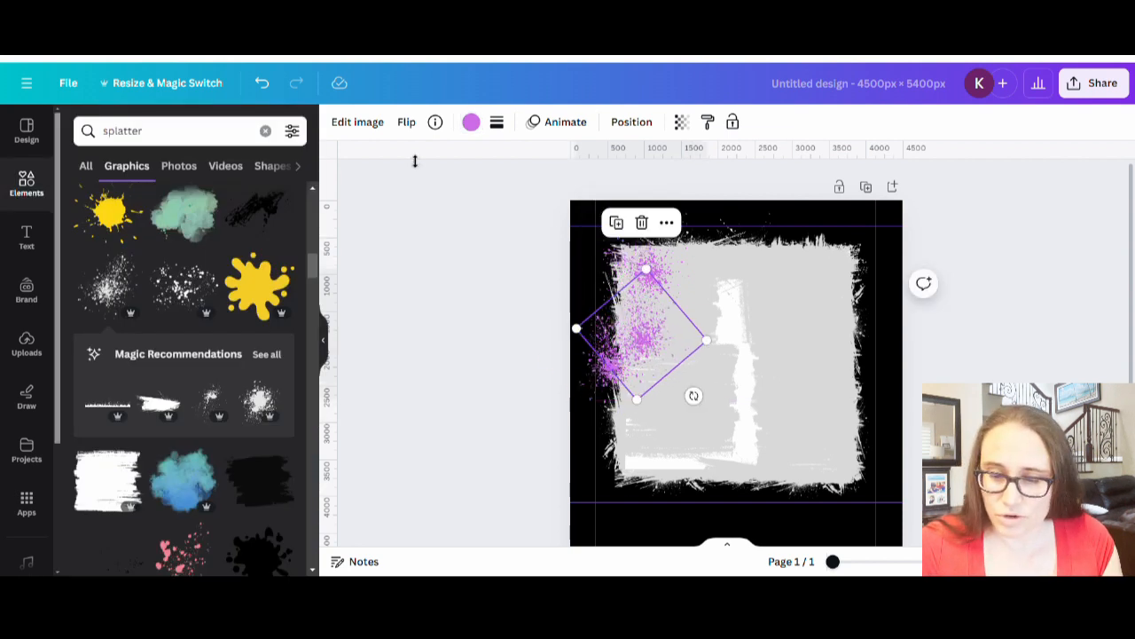
pyautogui.click(262, 82)
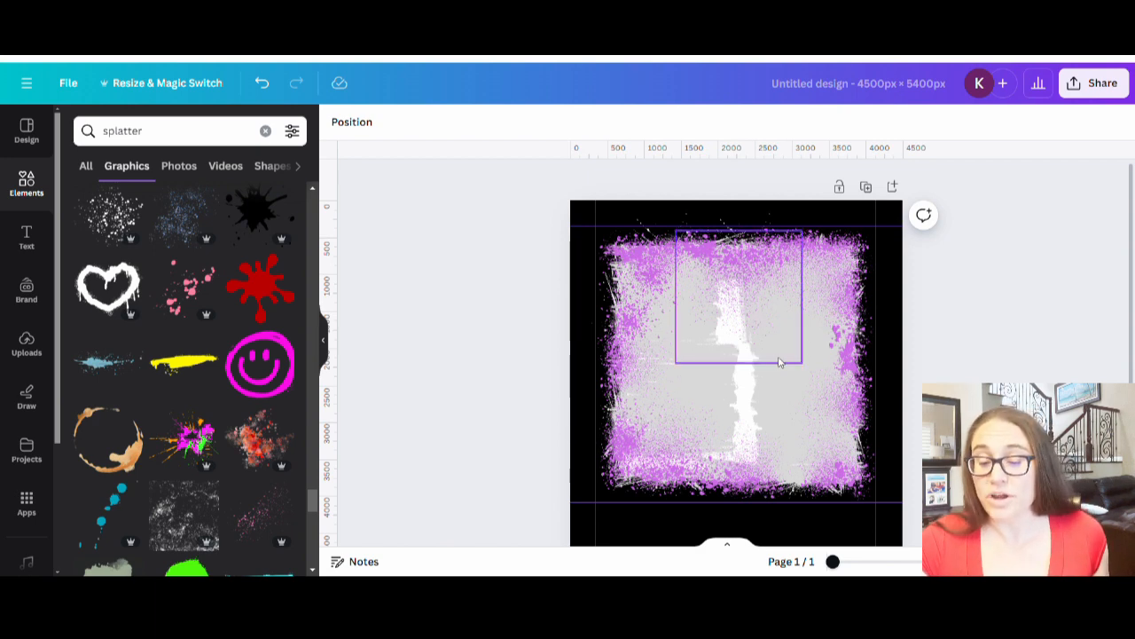
# Recolour a purple splatter white (#ffffff) and apply the change to every purple element in the design
pyautogui.click(730, 324)
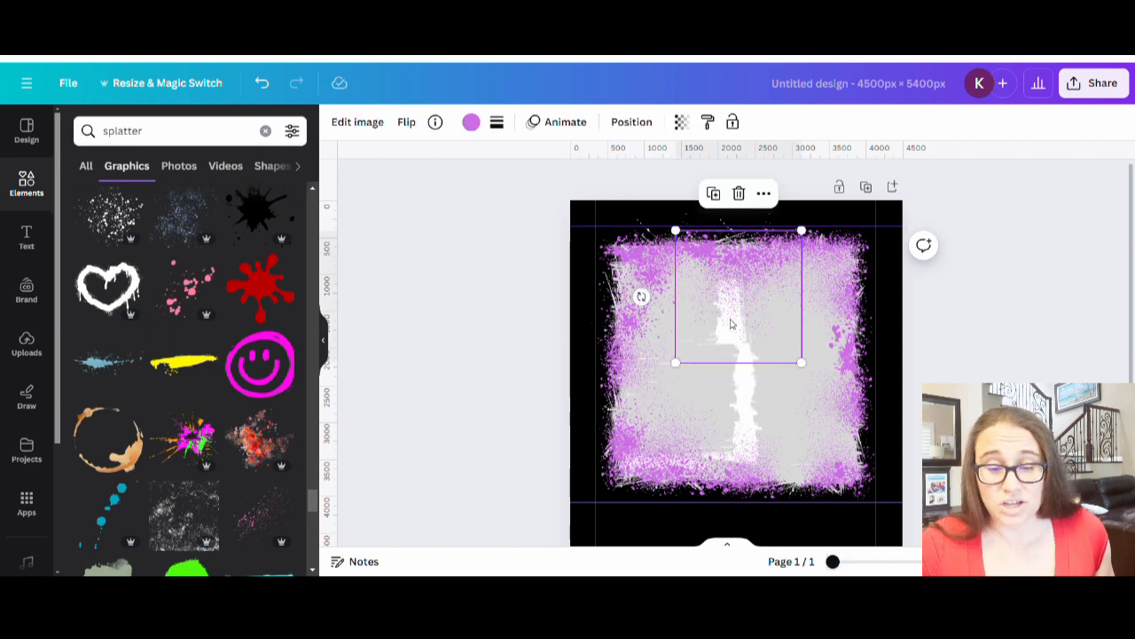
pyautogui.click(471, 121)
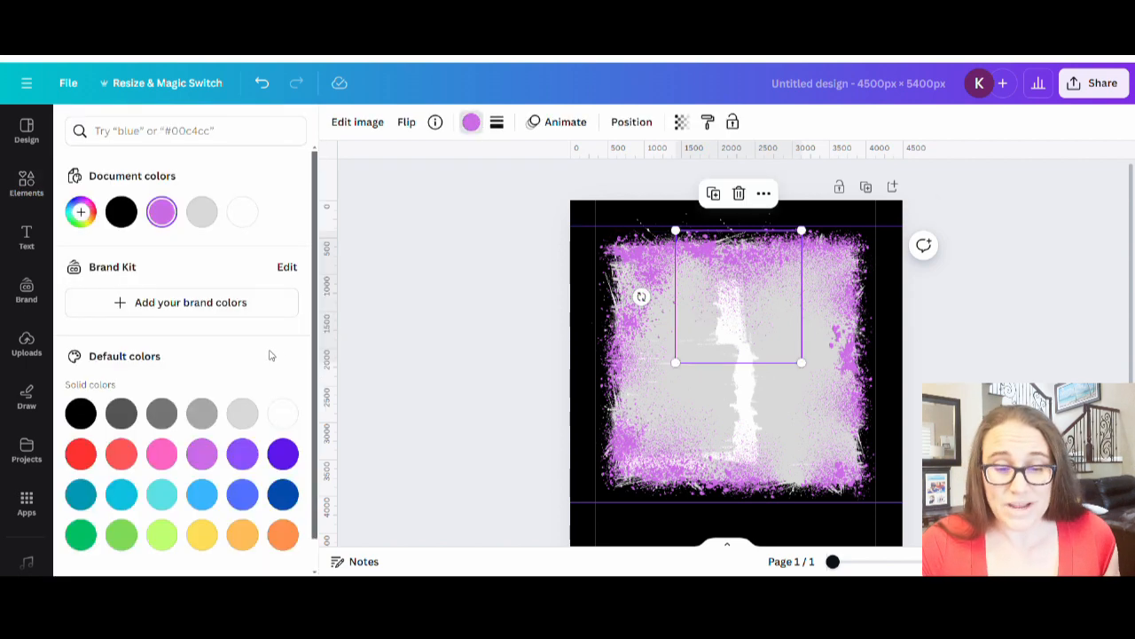
pyautogui.click(242, 213)
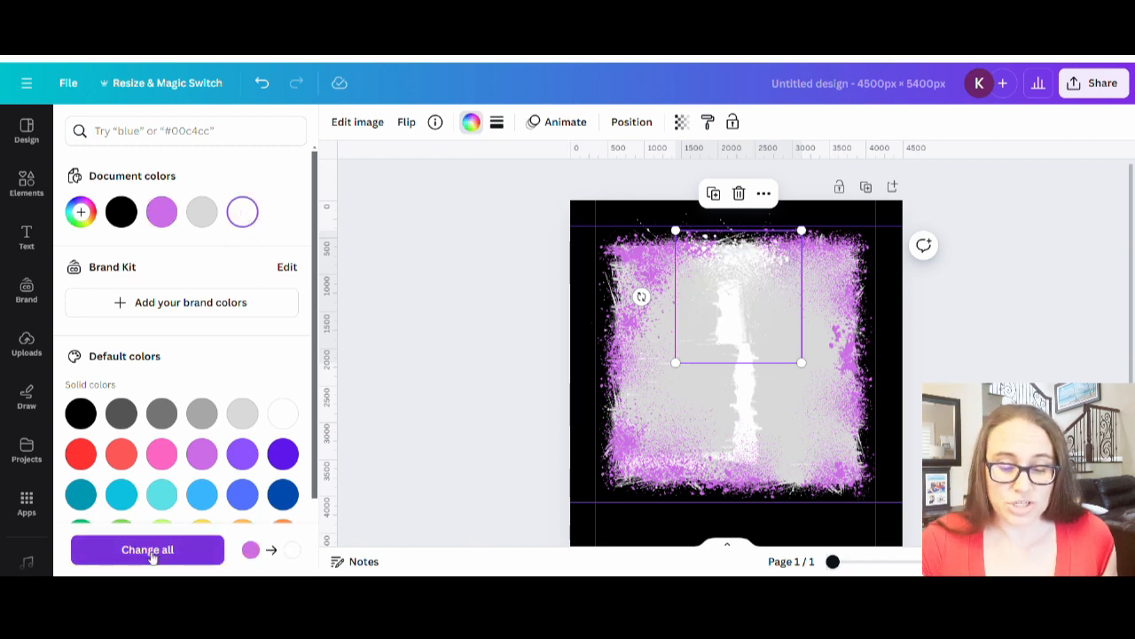
pyautogui.click(204, 555)
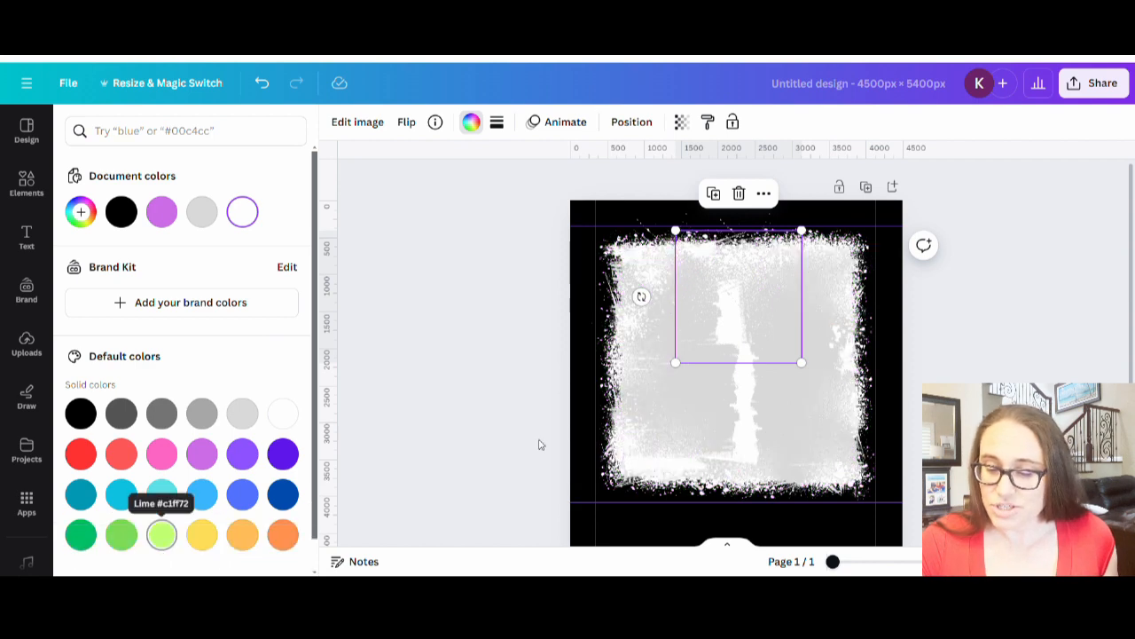
# Recolour the lower-right grey brush stroke white (#ffffff) and apply the change to all matching grey elements
pyautogui.click(781, 405)
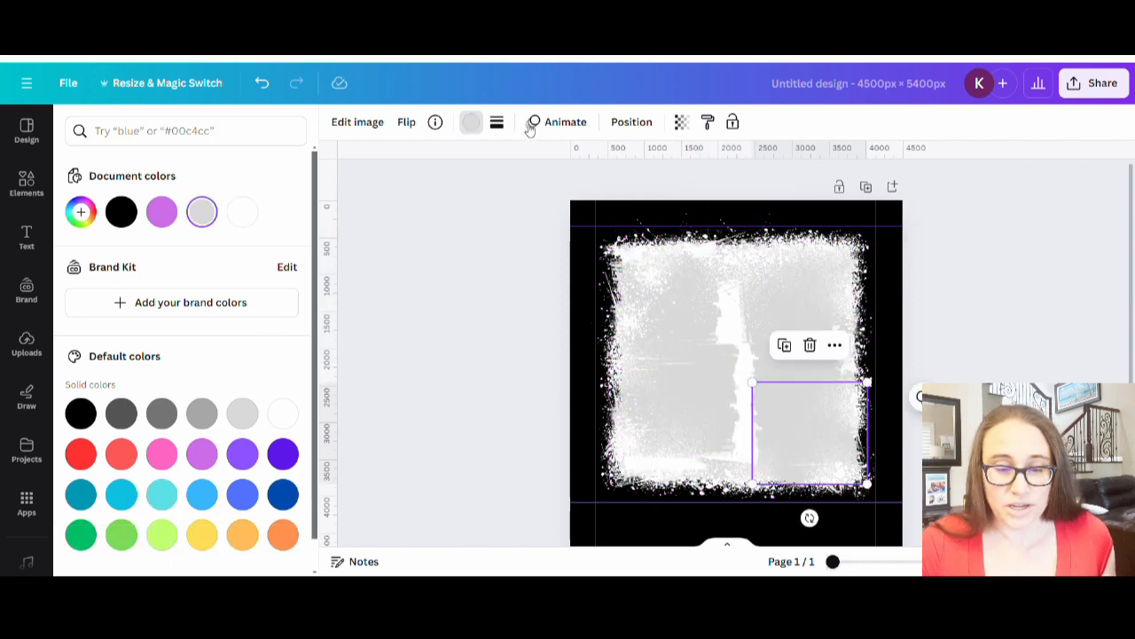
pyautogui.click(244, 214)
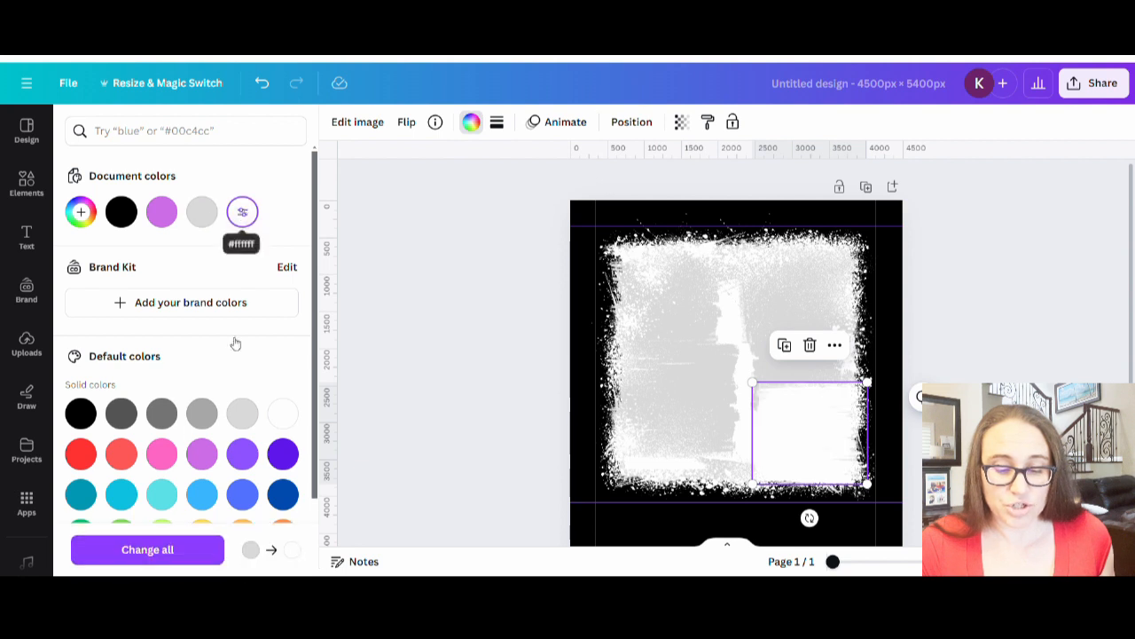
pyautogui.click(153, 549)
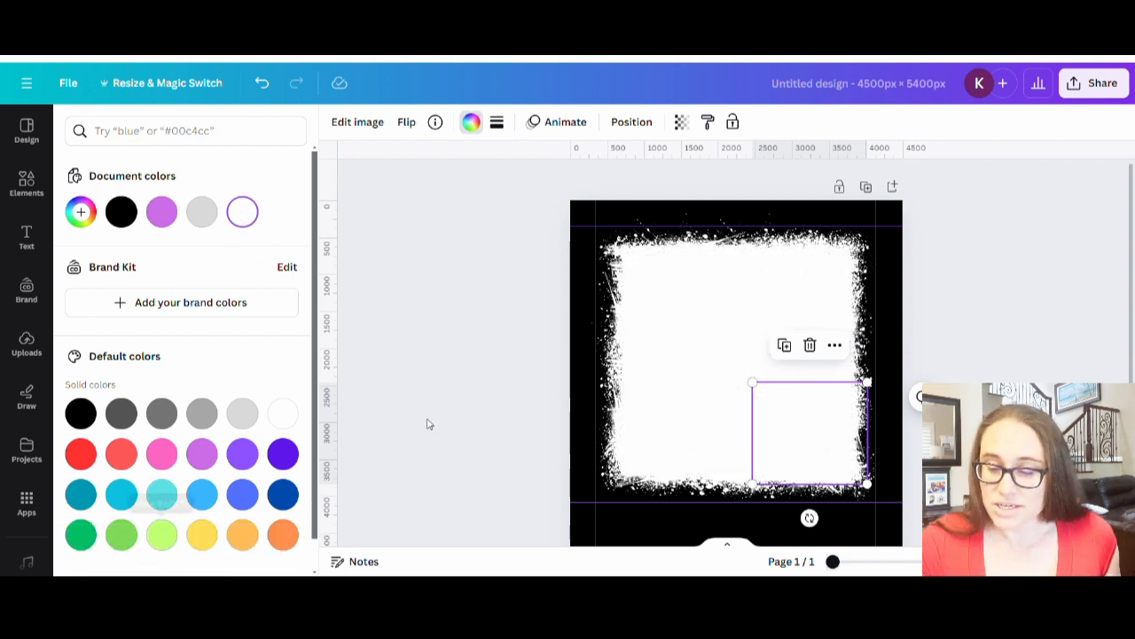
pyautogui.click(426, 375)
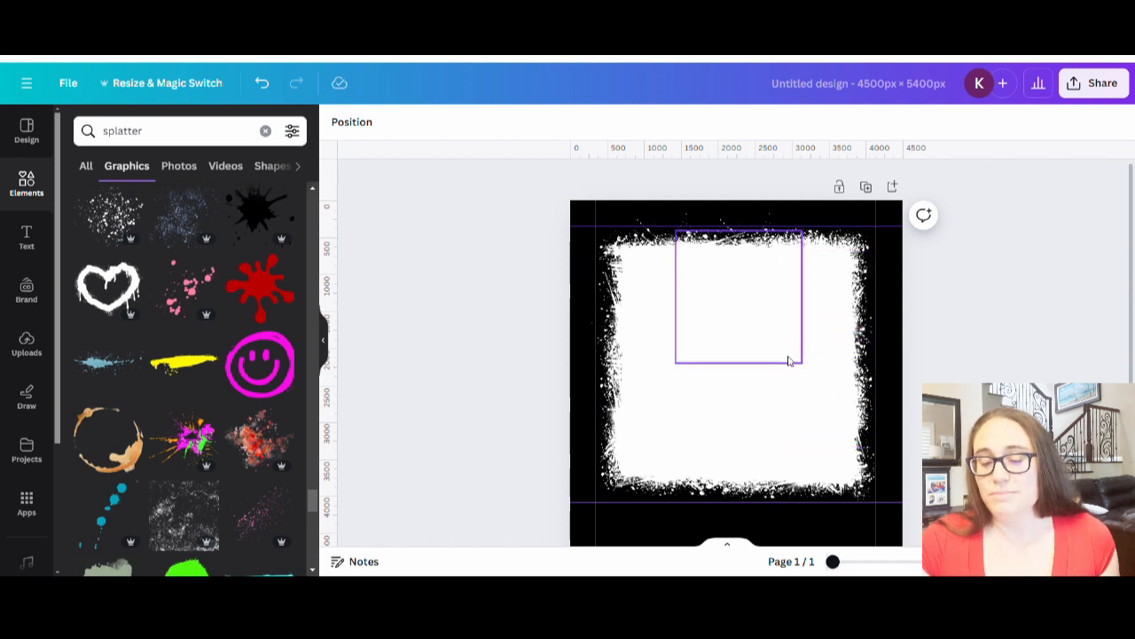
pyautogui.scroll(-3, 787, 360)
pyautogui.scroll(3, 816, 359)
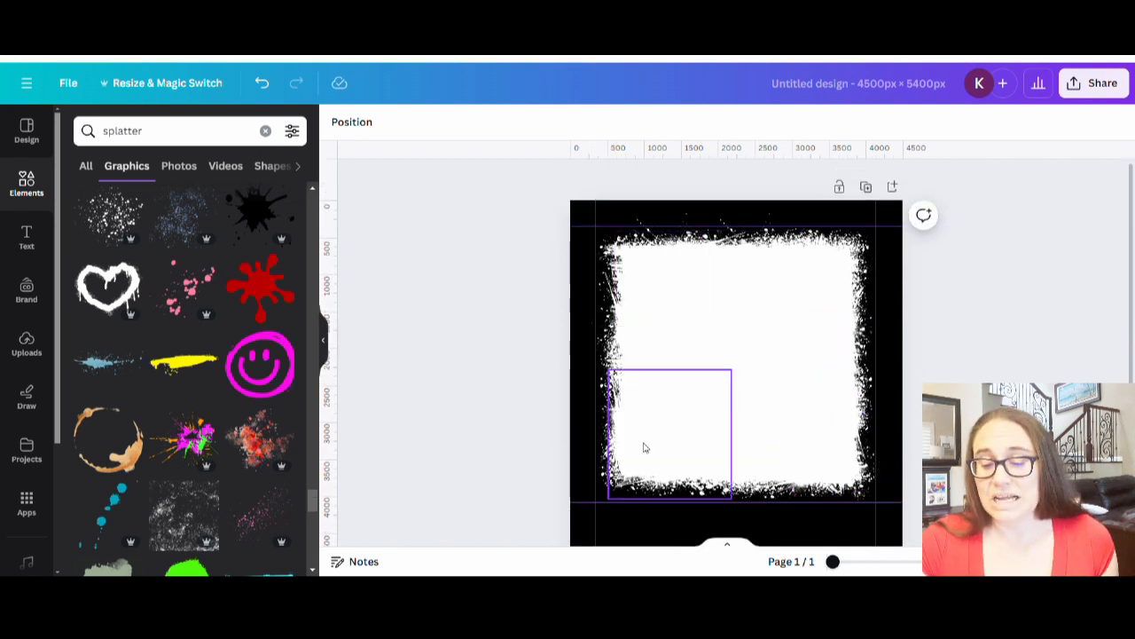
pyautogui.scroll(-2, 807, 439)
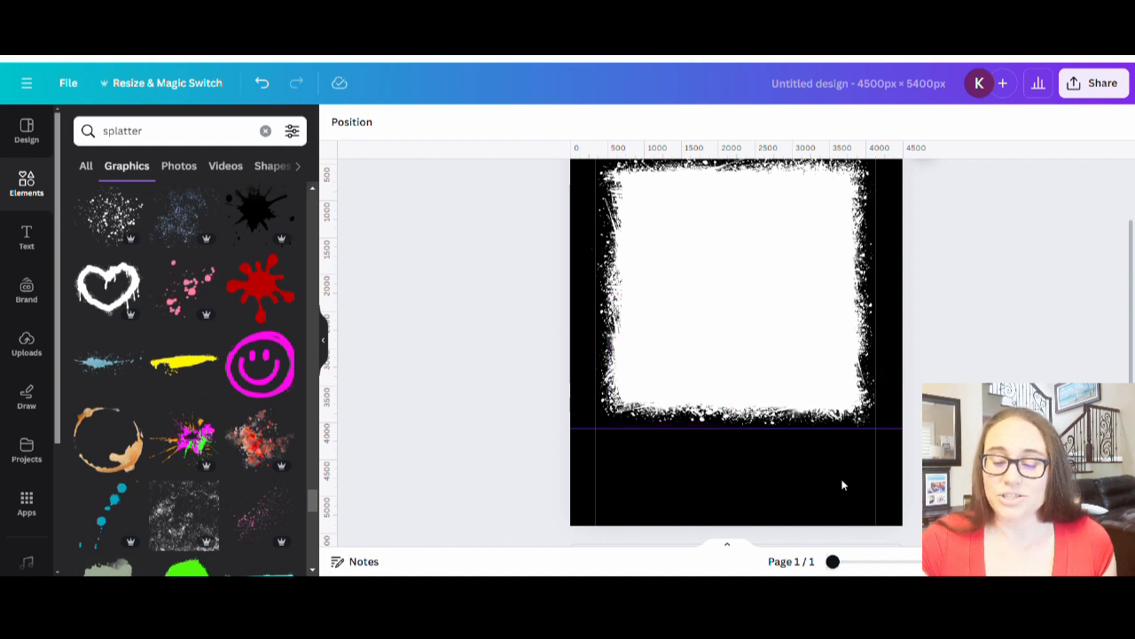
pyautogui.scroll(2, 641, 478)
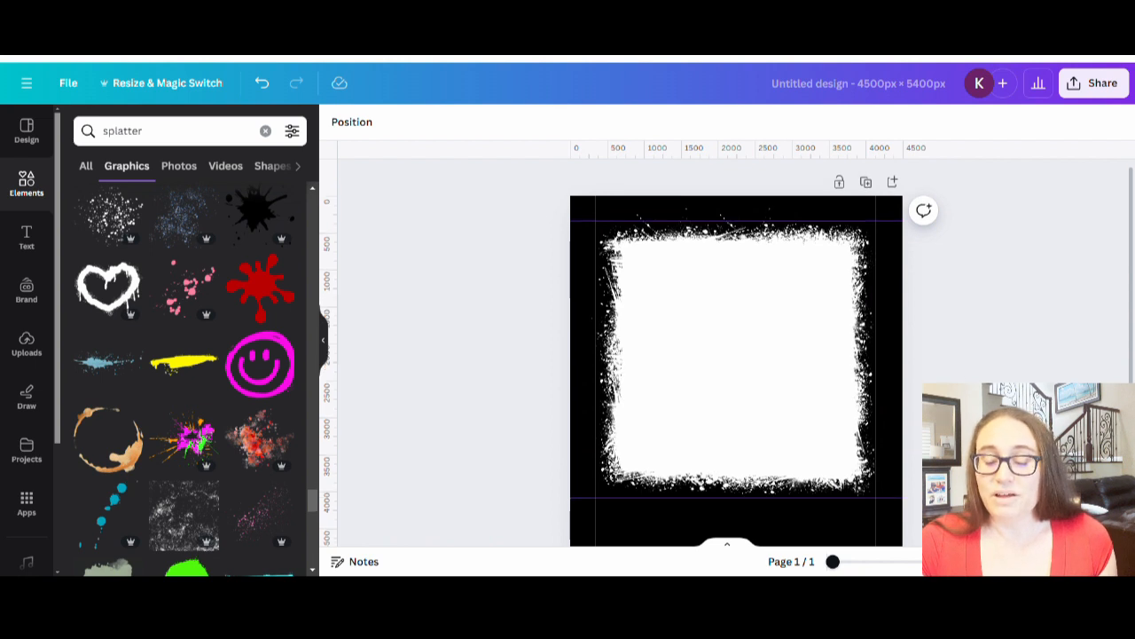
pyautogui.scroll(-2, 1056, 381)
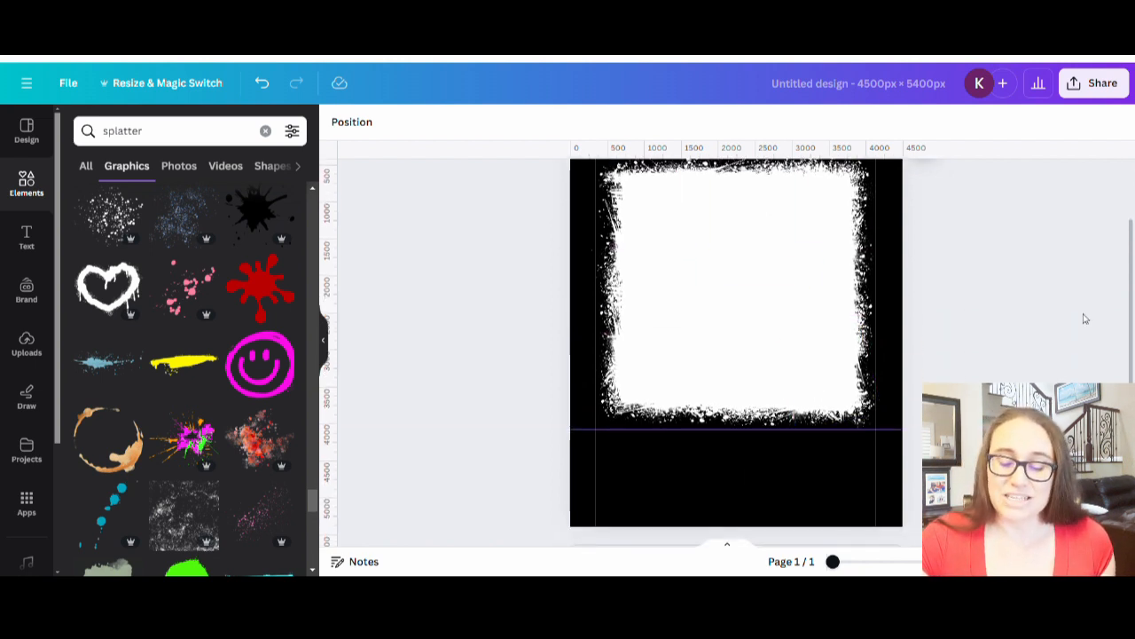
pyautogui.scroll(1, 1085, 316)
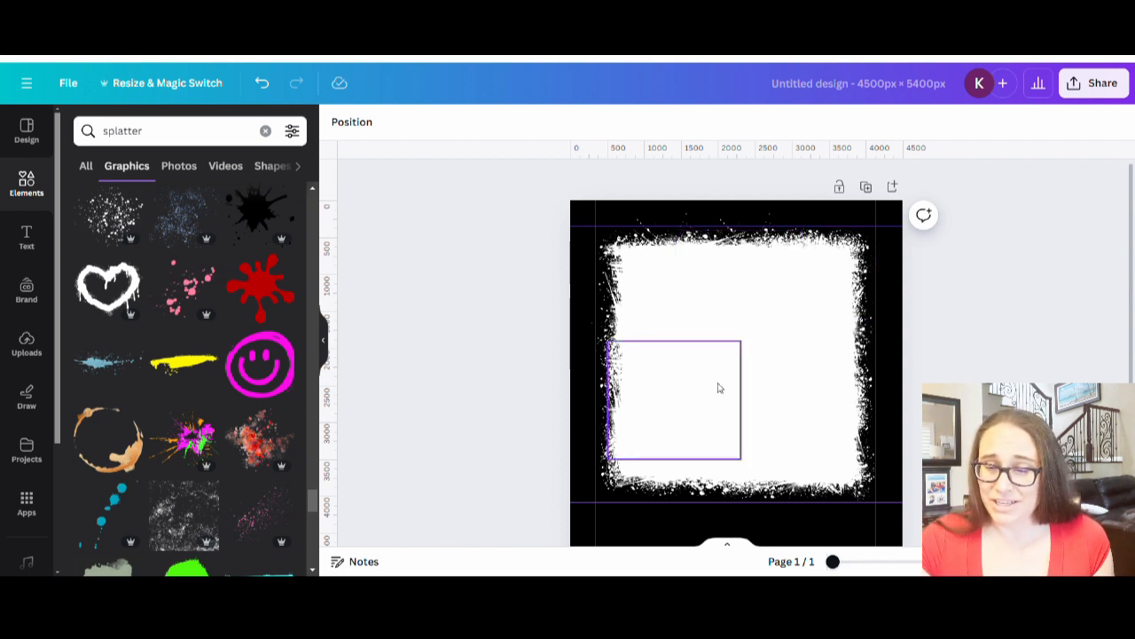
# Rename the design "grunge square fame"
pyautogui.click(814, 93)
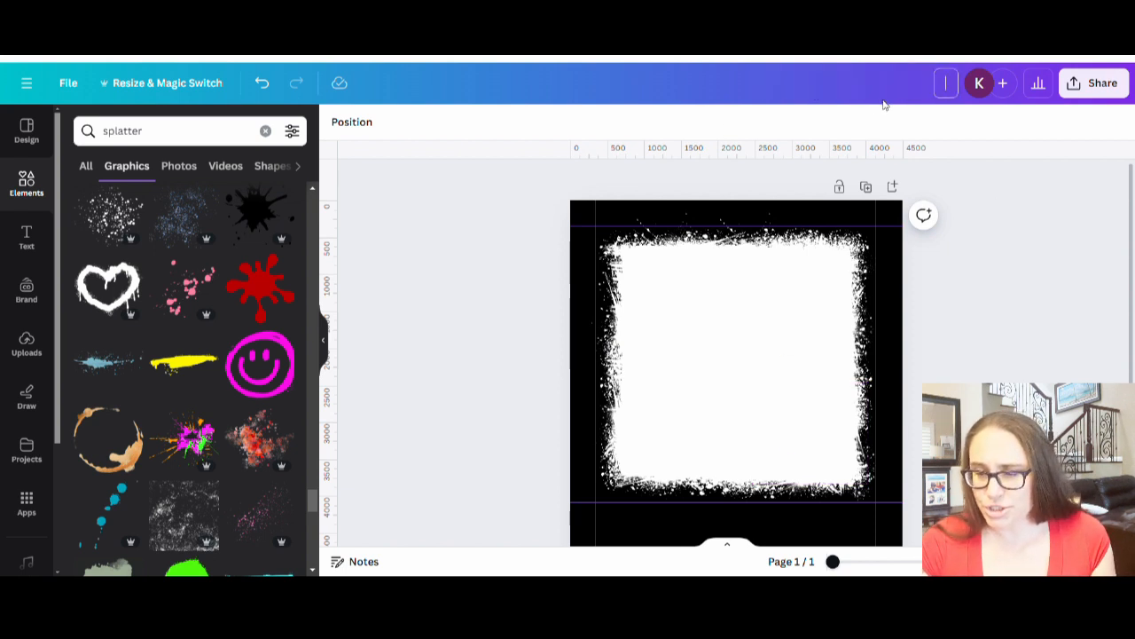
pyautogui.write('grunge')
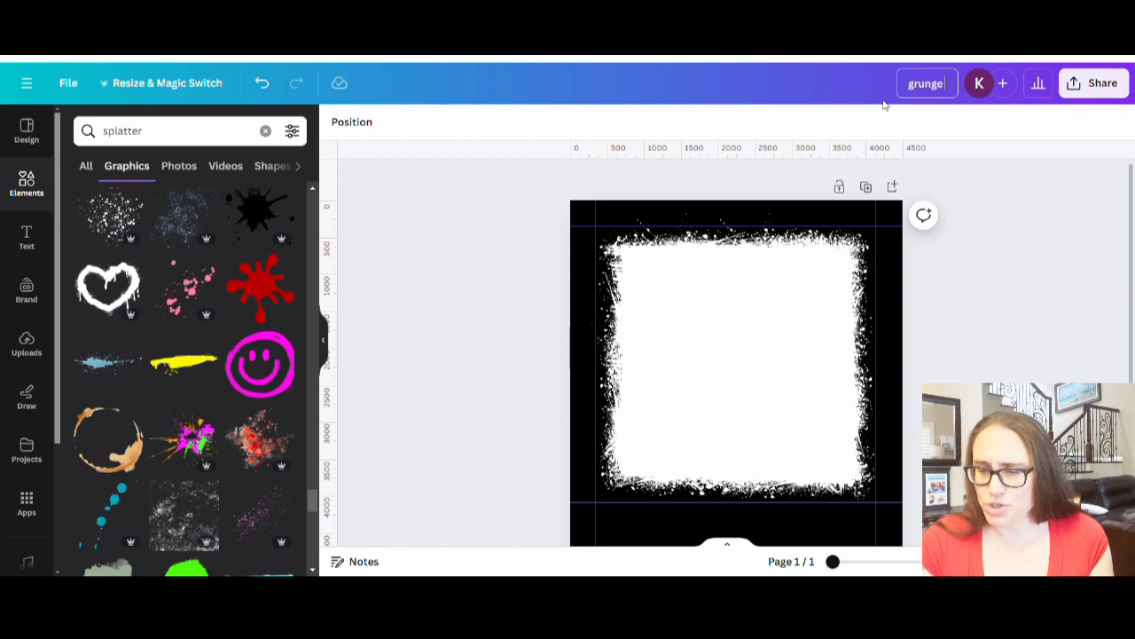
pyautogui.write(' square')
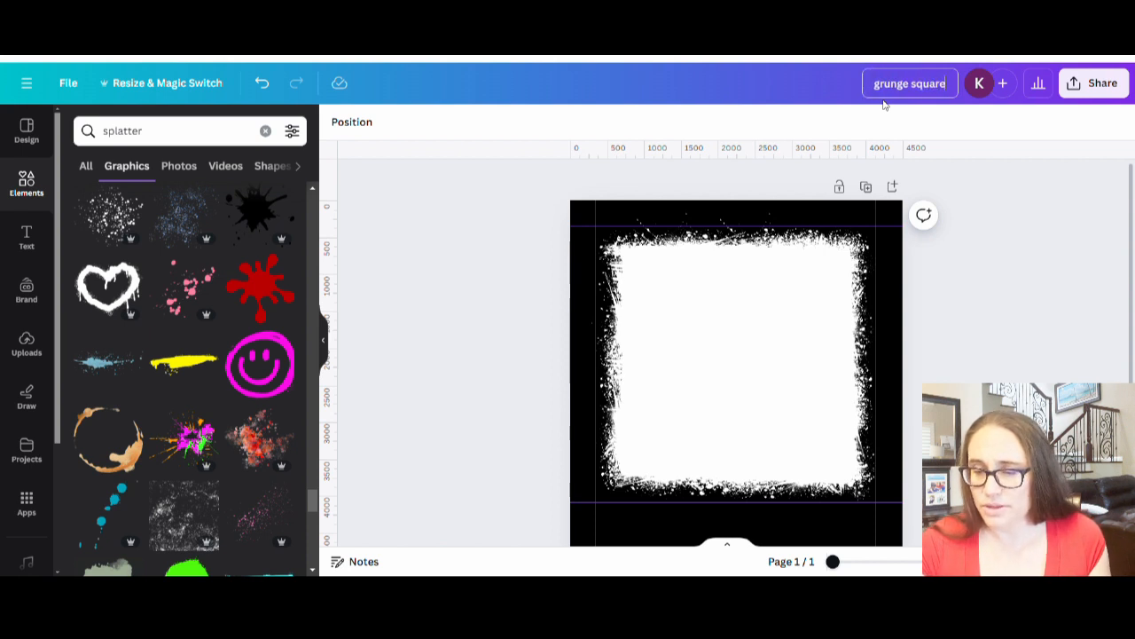
pyautogui.write(' fame')
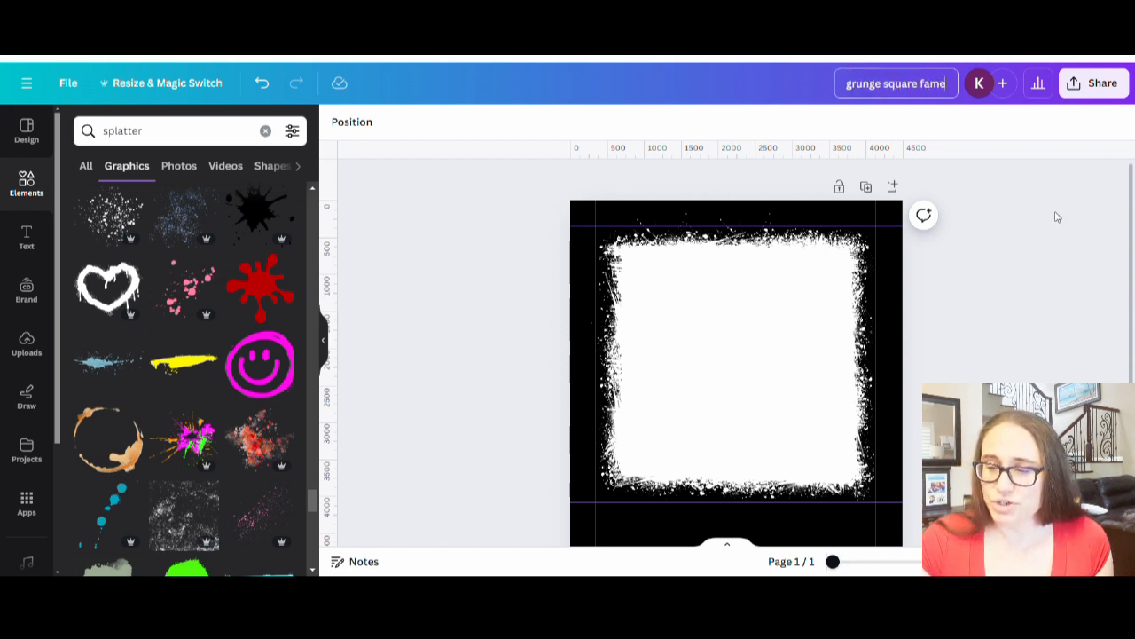
pyautogui.click(1056, 274)
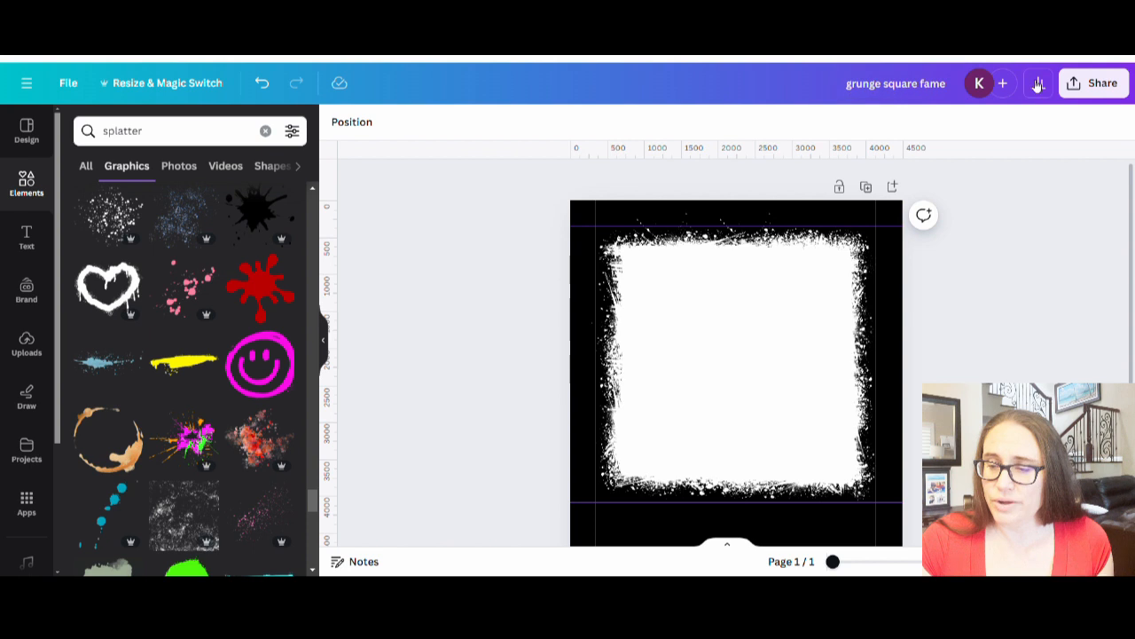
# Download the design as a PNG at size 1 with a transparent background
pyautogui.click(1109, 84)
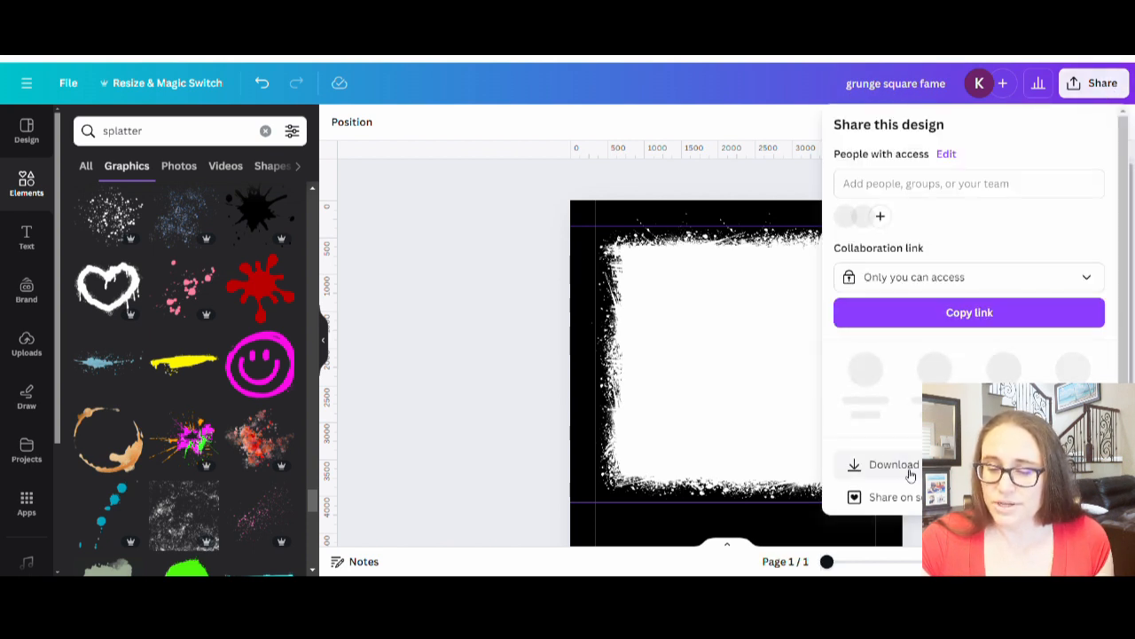
pyautogui.click(905, 470)
pyautogui.click(915, 288)
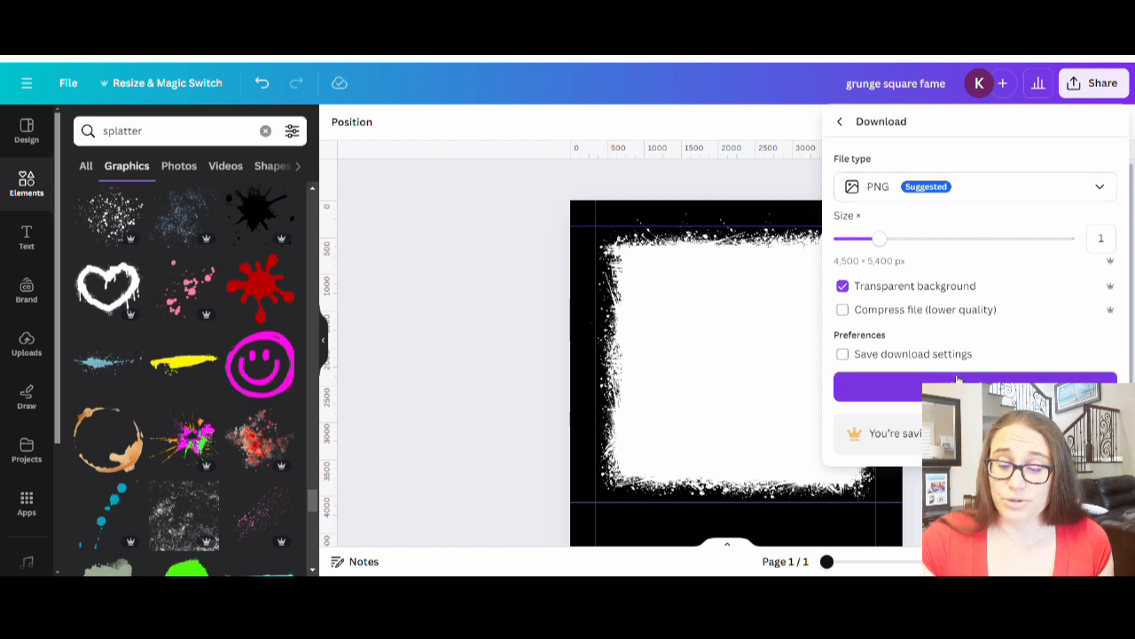
pyautogui.click(887, 386)
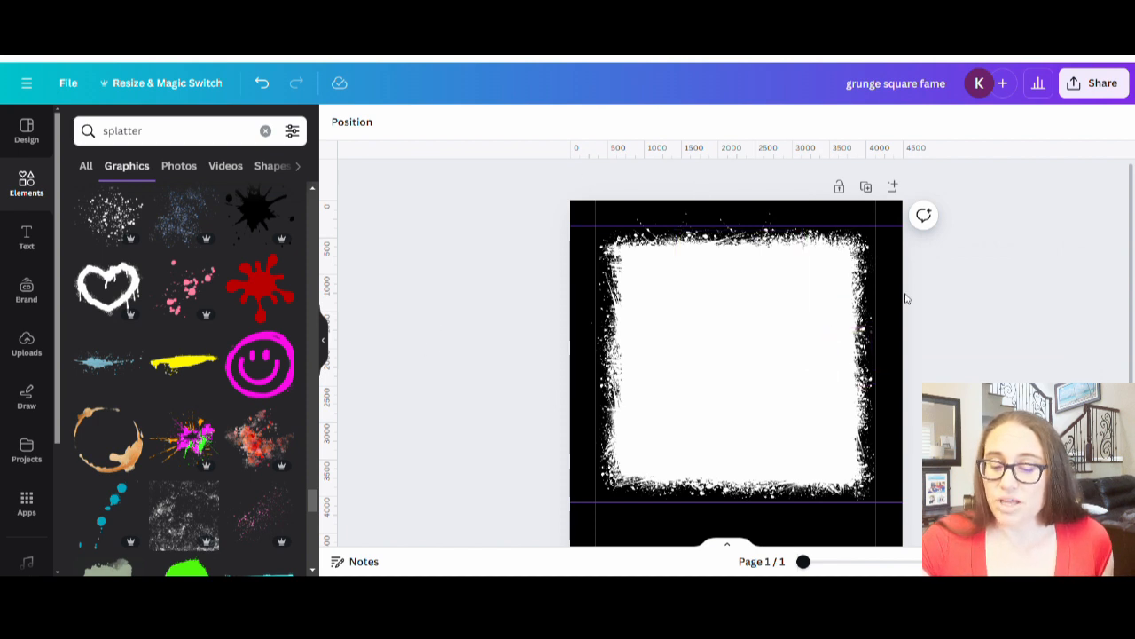
# Select all shapes, brush strokes and splatters that form the white square and group them
pyautogui.scroll(-2, 931, 266)
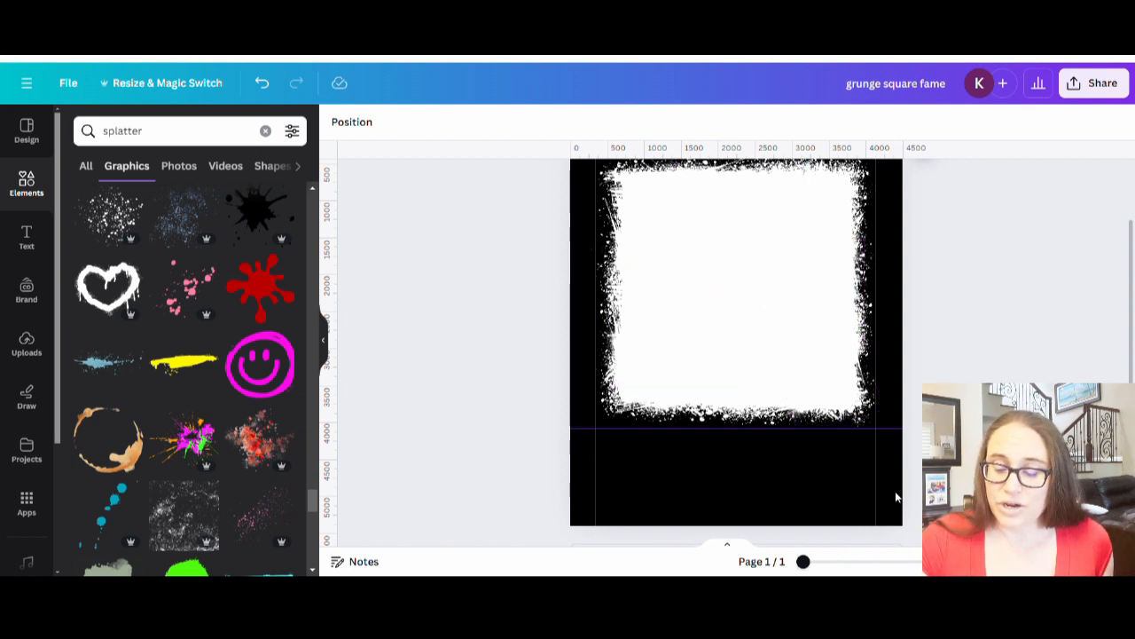
pyautogui.click(579, 513)
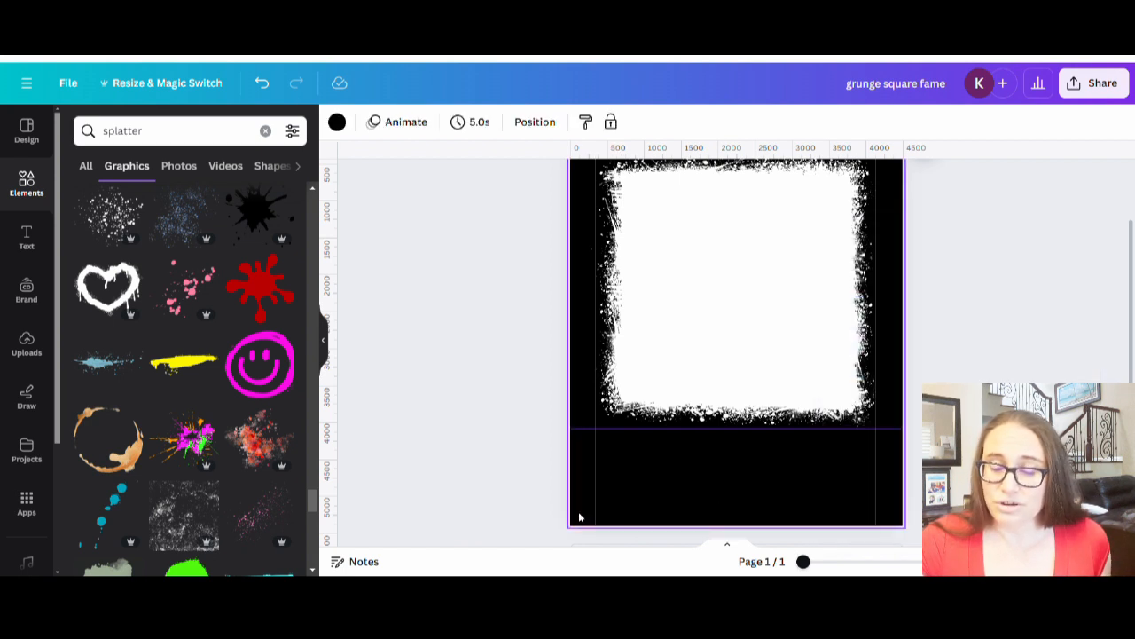
pyautogui.moveTo(579, 513); pyautogui.dragTo(902, 142)
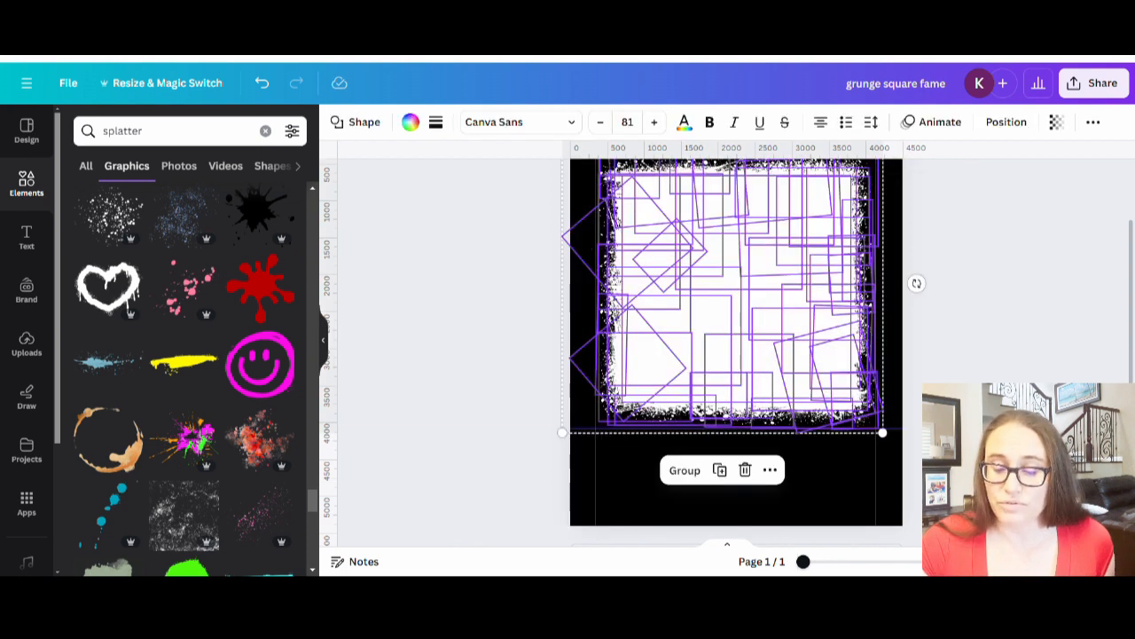
pyautogui.click(684, 471)
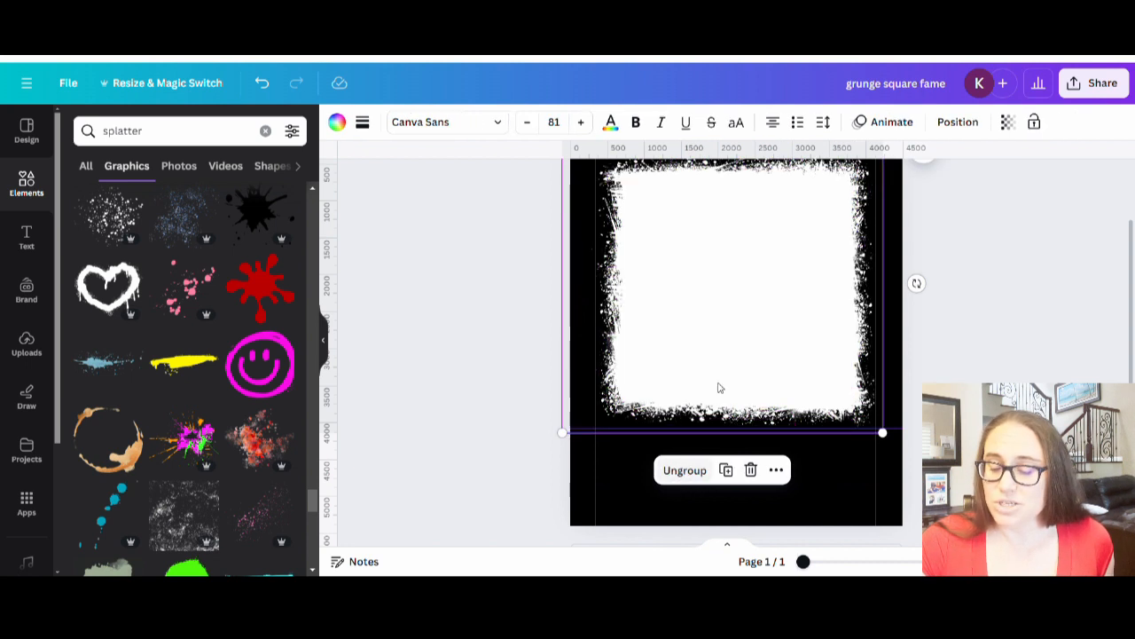
pyautogui.click(531, 338)
pyautogui.scroll(2, 531, 338)
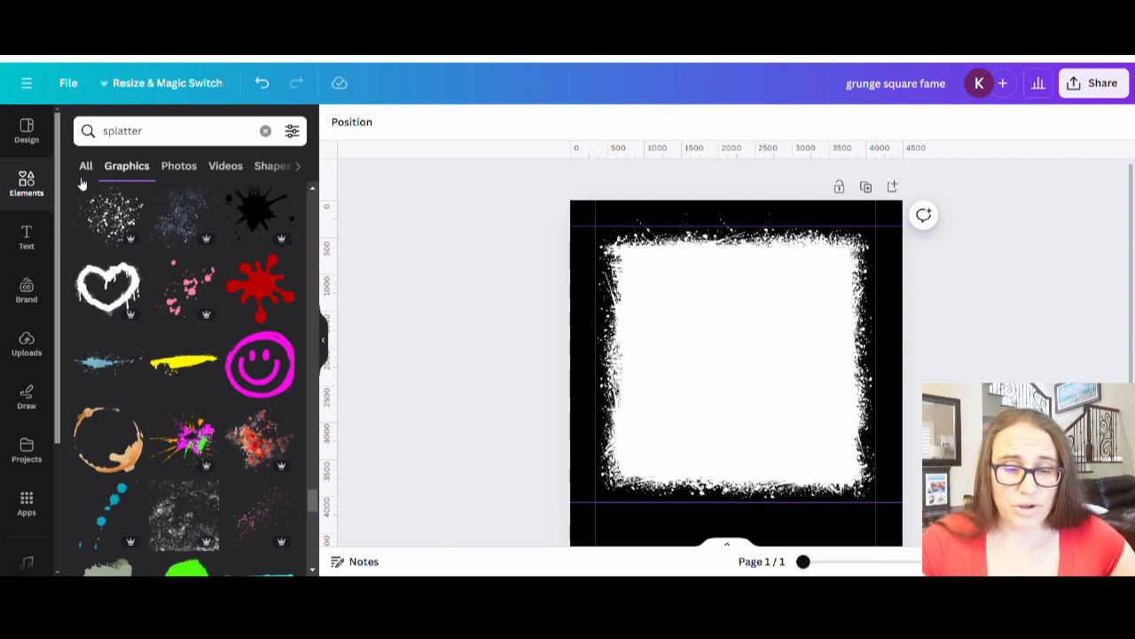
# Search the elements library for "shark" and limit the results to photos
pyautogui.click(193, 129)
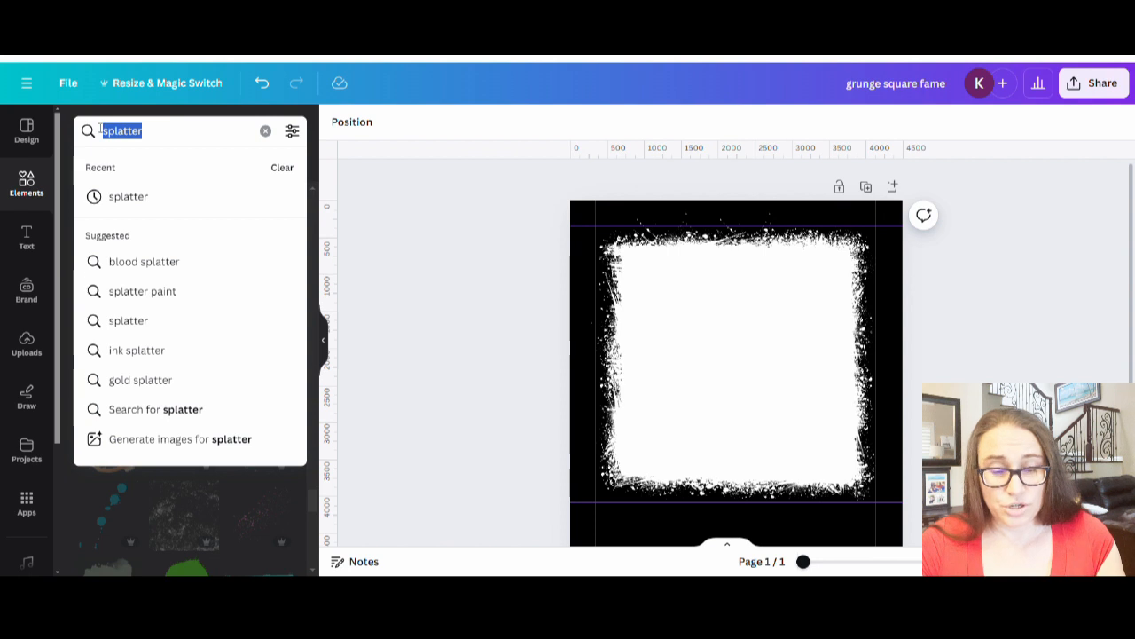
pyautogui.write('shark')
pyautogui.press('Return')
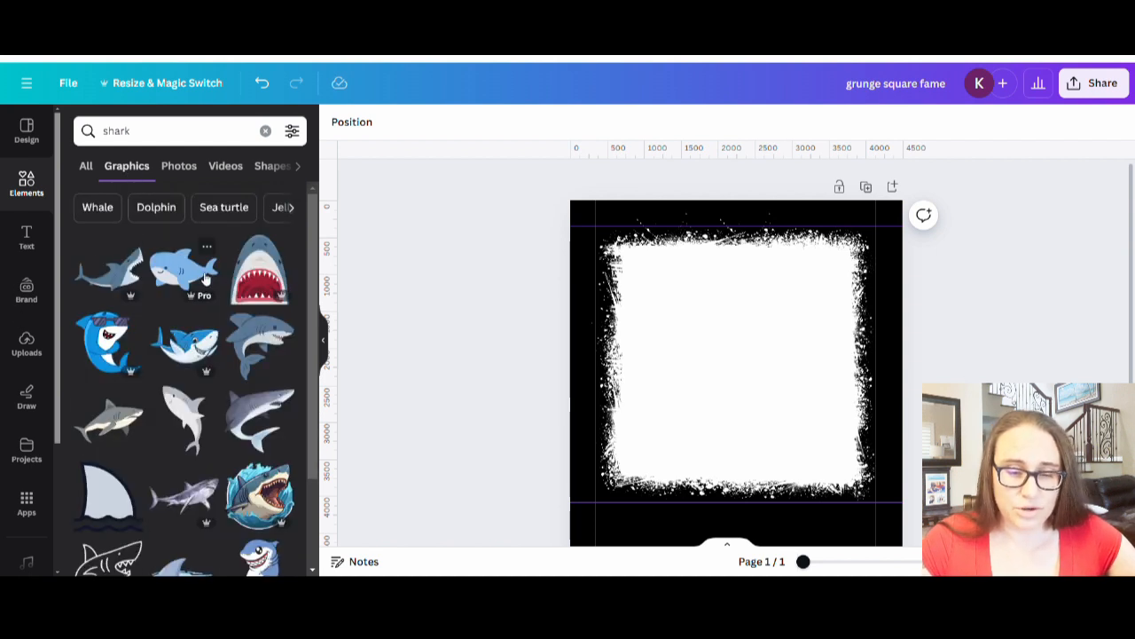
pyautogui.click(179, 169)
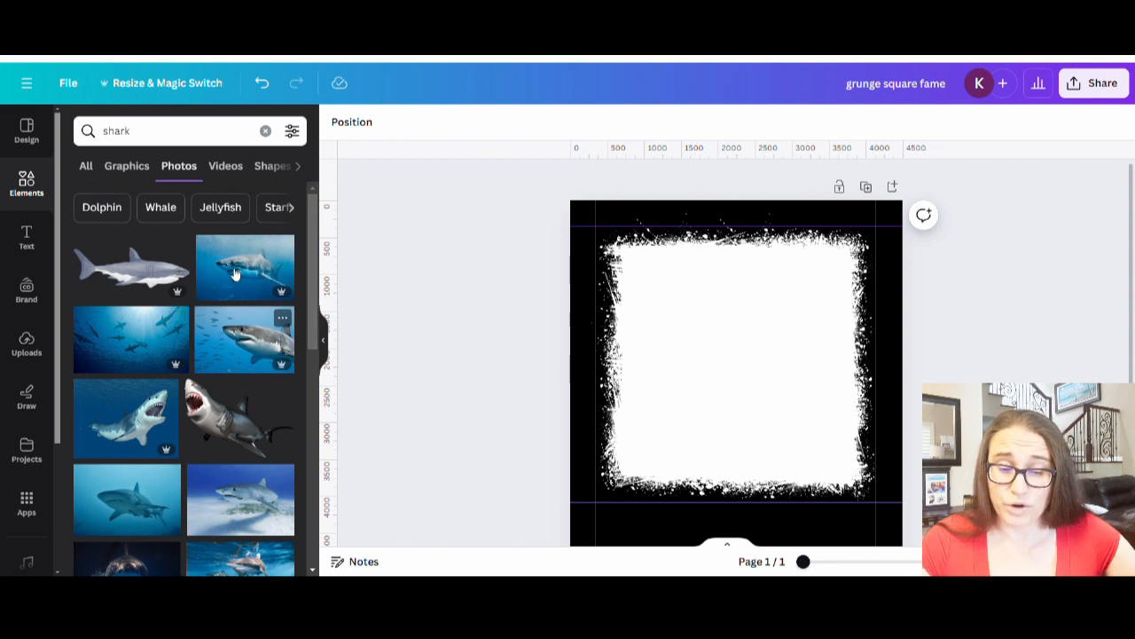
# Add the photo of a hammerhead shark above a sandy seabed and enlarge it to cover the white grunge square
pyautogui.scroll(-1, 245, 252)
pyautogui.scroll(-2, 245, 235)
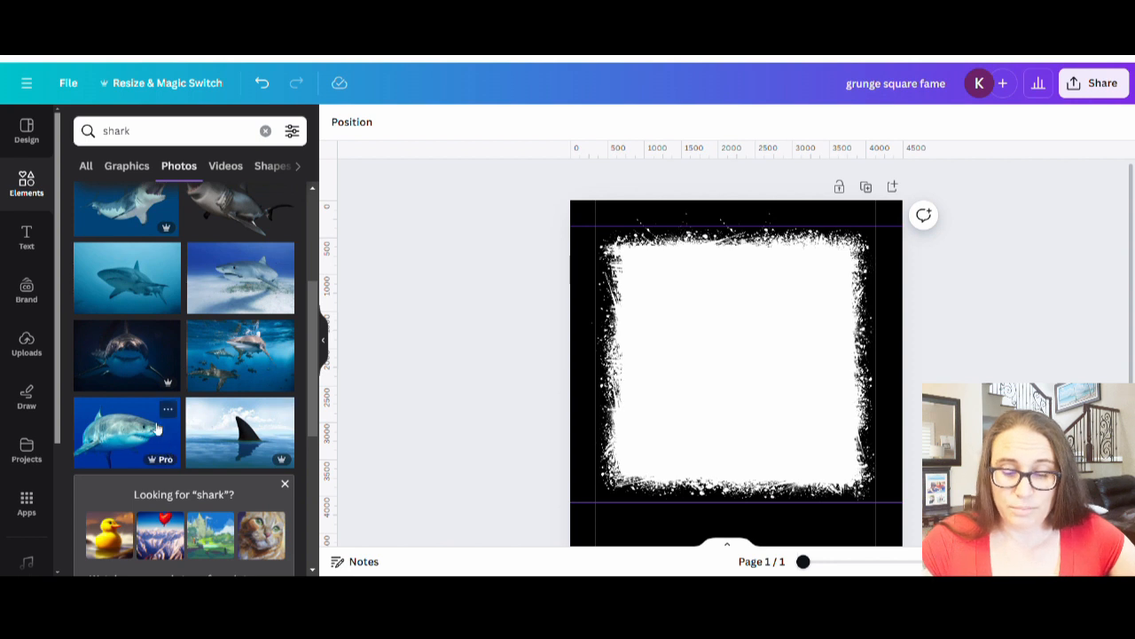
pyautogui.scroll(-4, 180, 277)
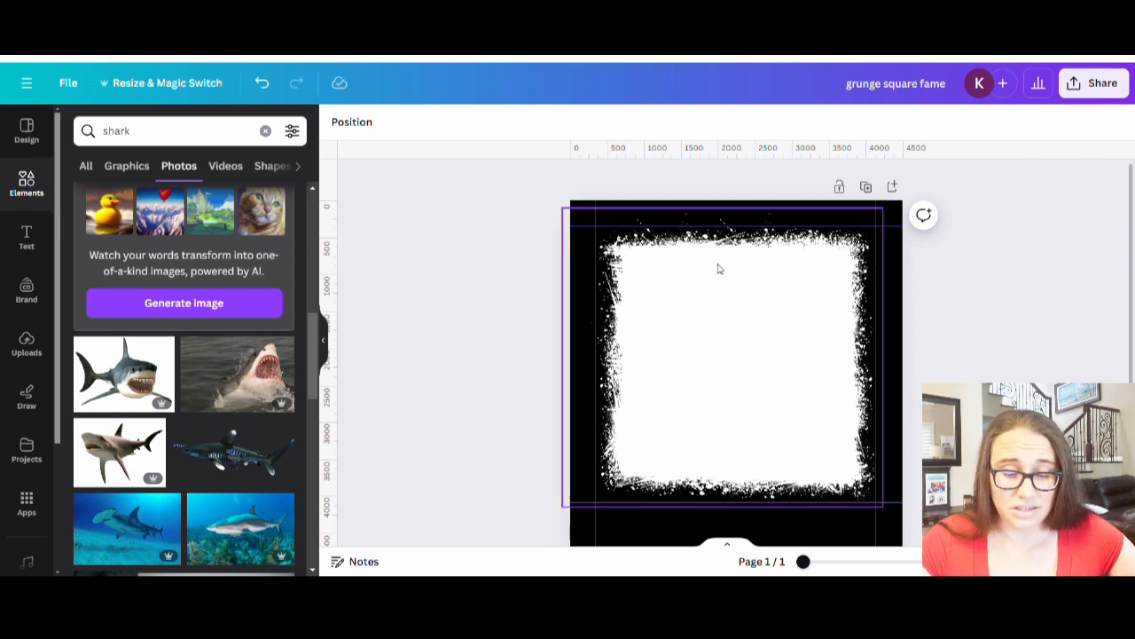
pyautogui.click(133, 536)
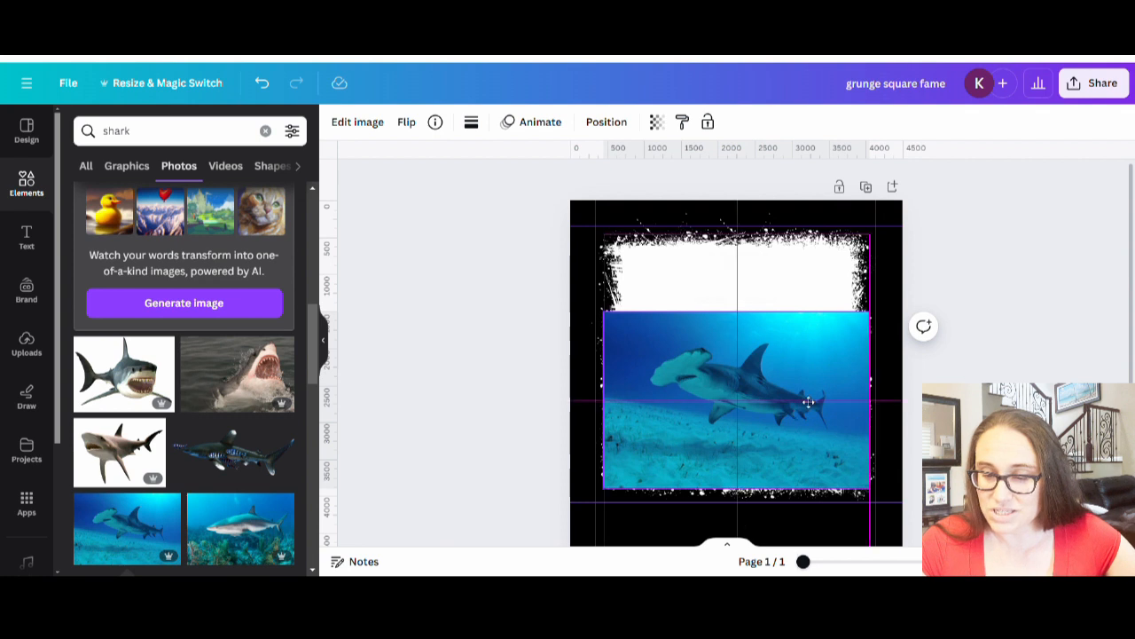
pyautogui.moveTo(813, 415); pyautogui.dragTo(793, 330)
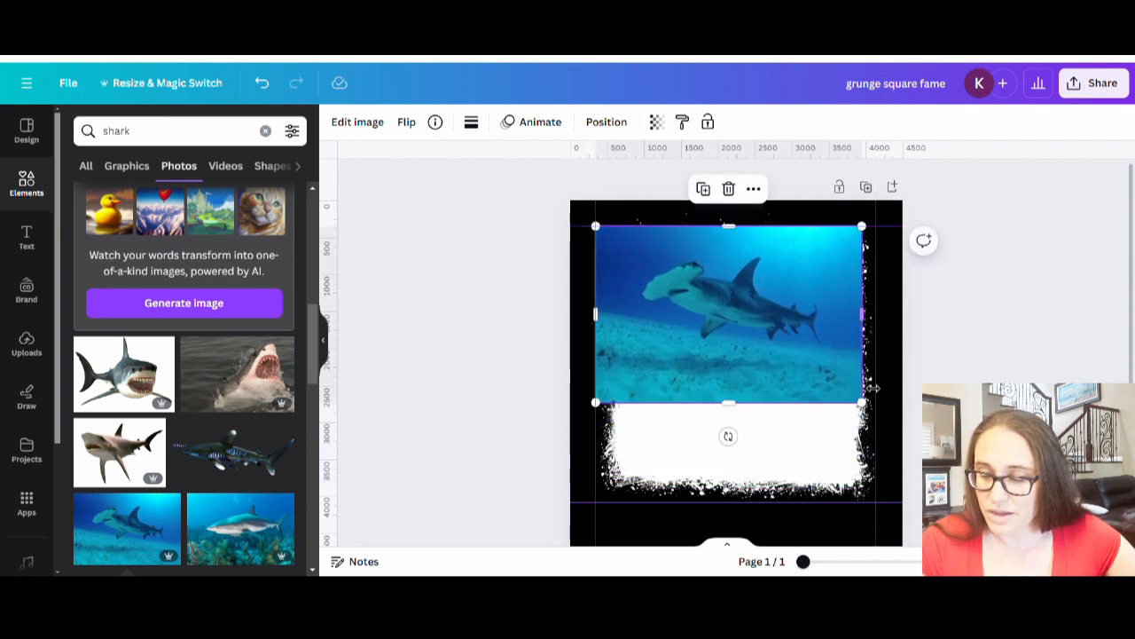
pyautogui.moveTo(869, 408); pyautogui.dragTo(1026, 510)
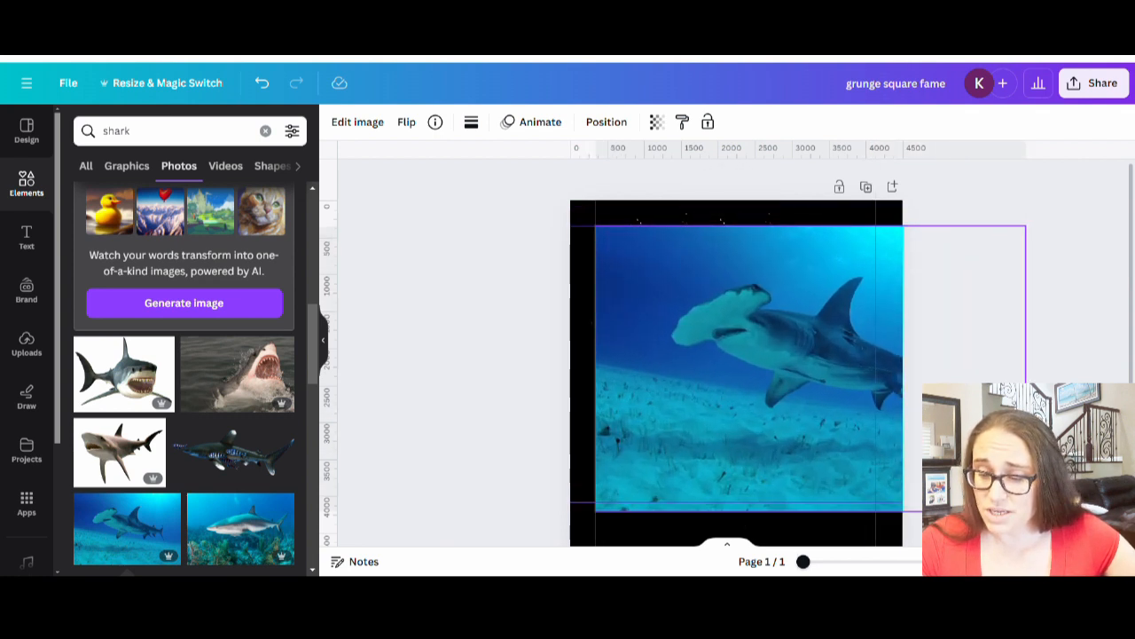
pyautogui.moveTo(799, 377); pyautogui.dragTo(787, 359)
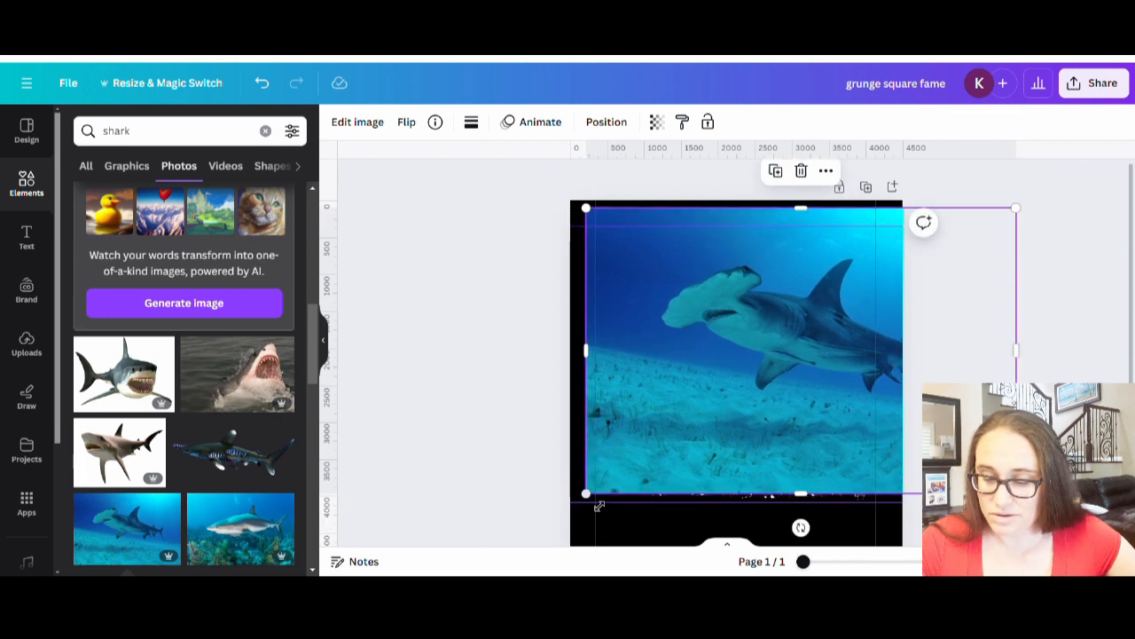
pyautogui.moveTo(587, 493); pyautogui.dragTo(573, 514)
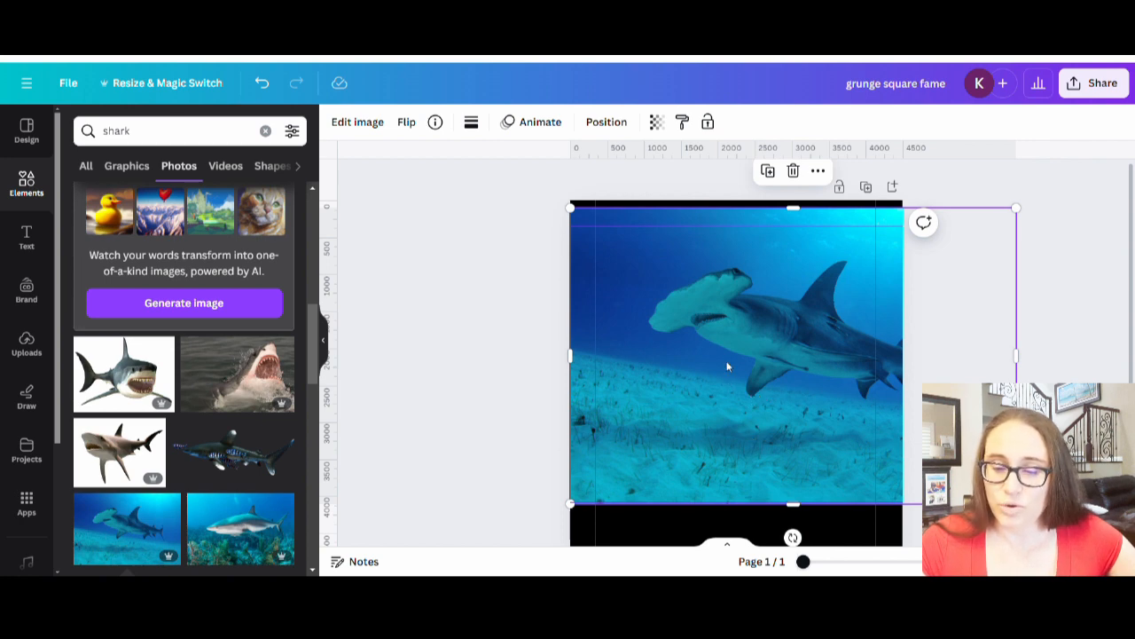
# Try fitting the hammerhead photo over the grunge square at transparency 69, and remove it from the page
pyautogui.click(656, 124)
pyautogui.moveTo(609, 191); pyautogui.dragTo(590, 190)
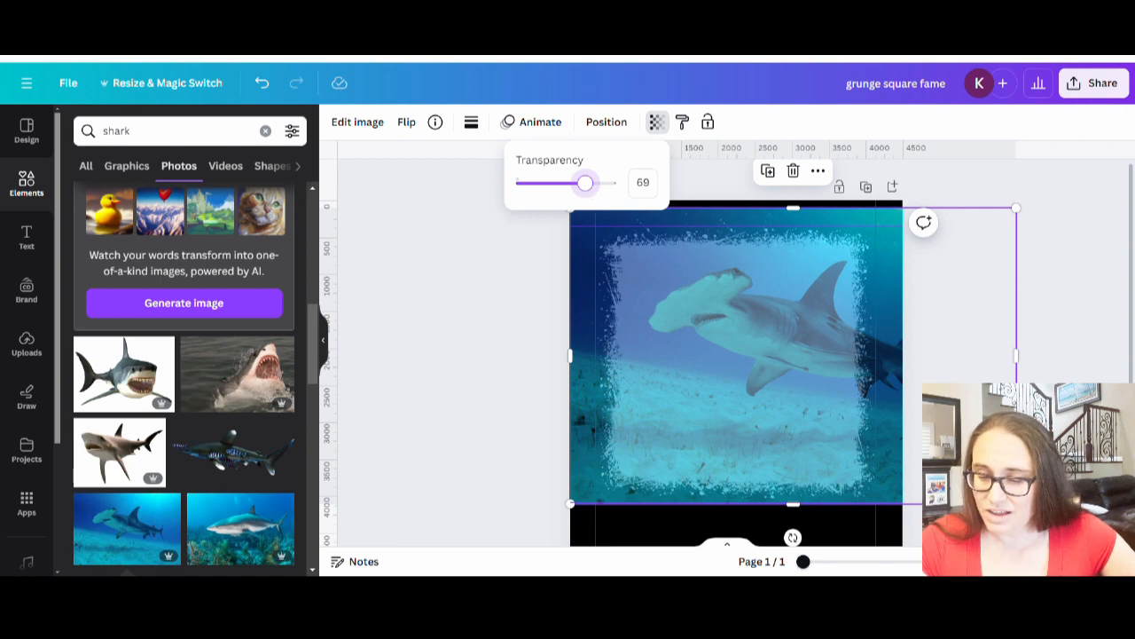
pyautogui.moveTo(736, 354); pyautogui.dragTo(729, 355)
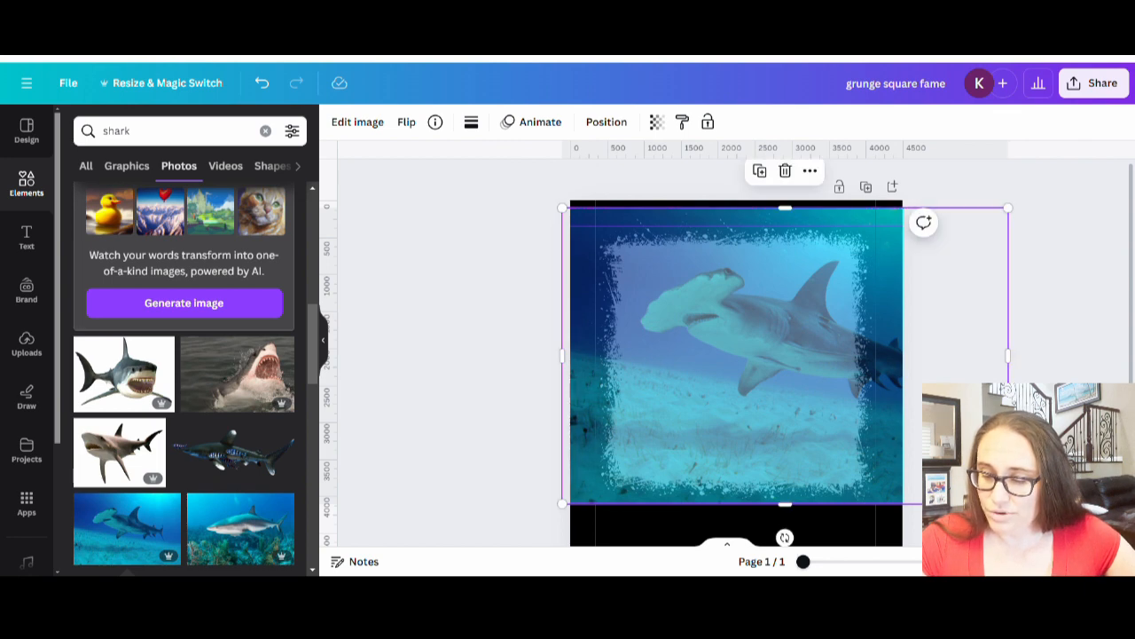
pyautogui.moveTo(1009, 504); pyautogui.dragTo(1050, 531)
pyautogui.moveTo(798, 372); pyautogui.dragTo(782, 373)
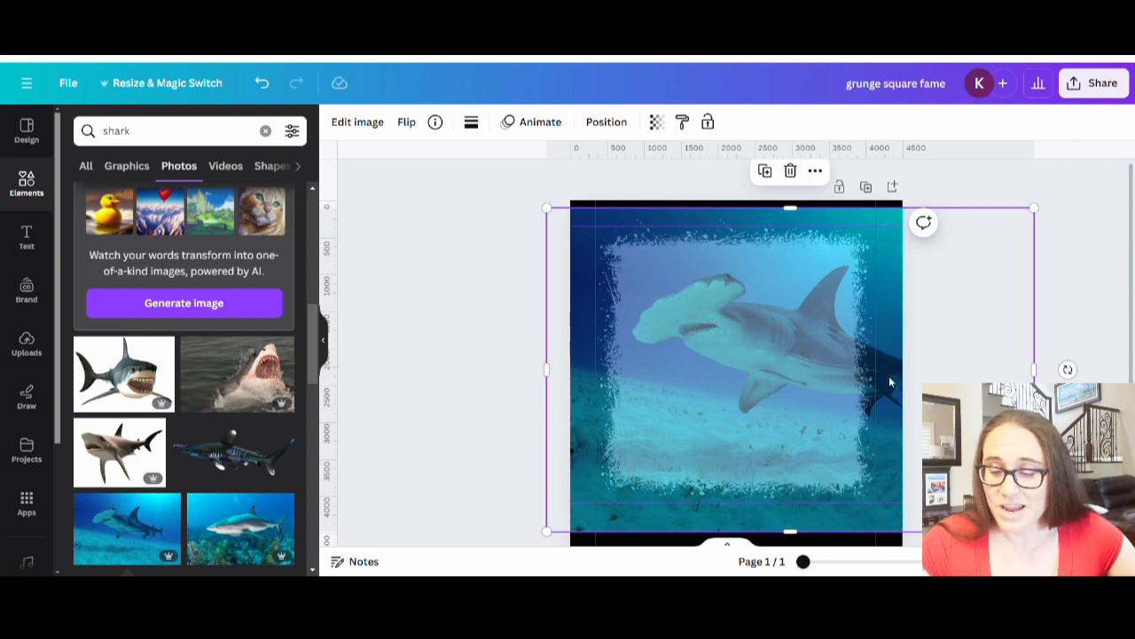
pyautogui.moveTo(961, 385); pyautogui.dragTo(379, 341)
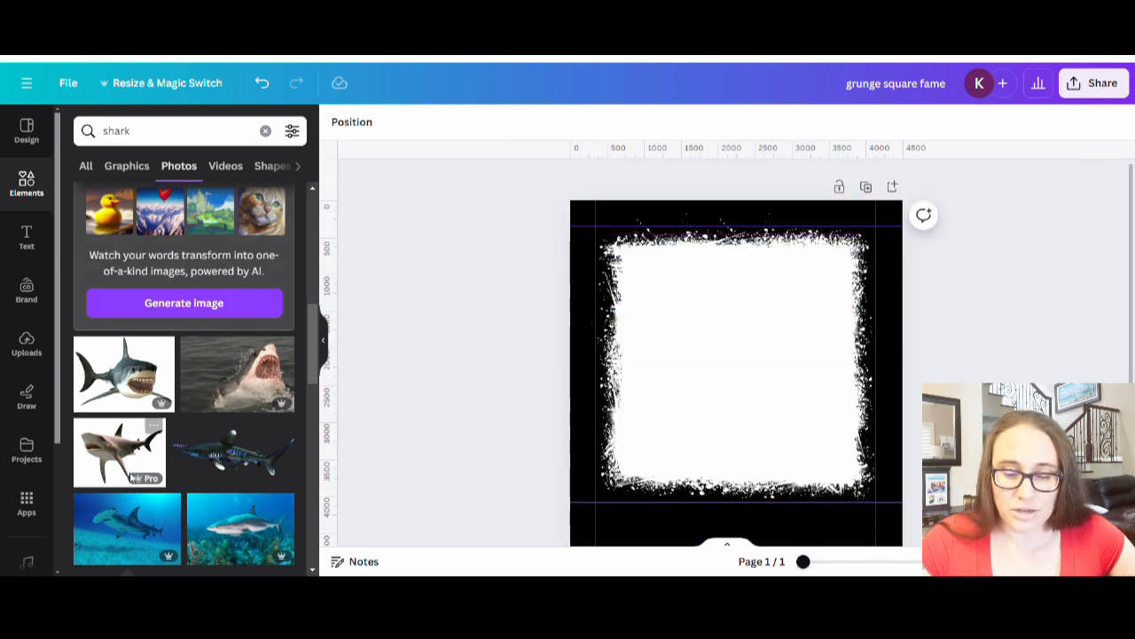
# Try two photos of an open-mouthed shark breaching the water on the page, and remove both
pyautogui.click(248, 387)
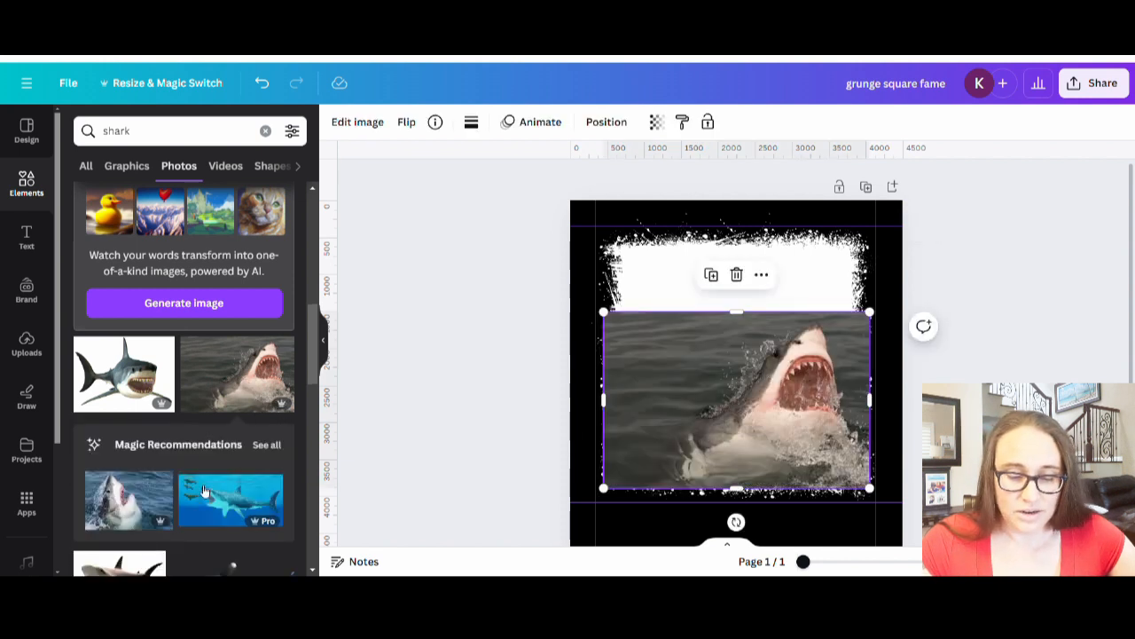
pyautogui.click(115, 501)
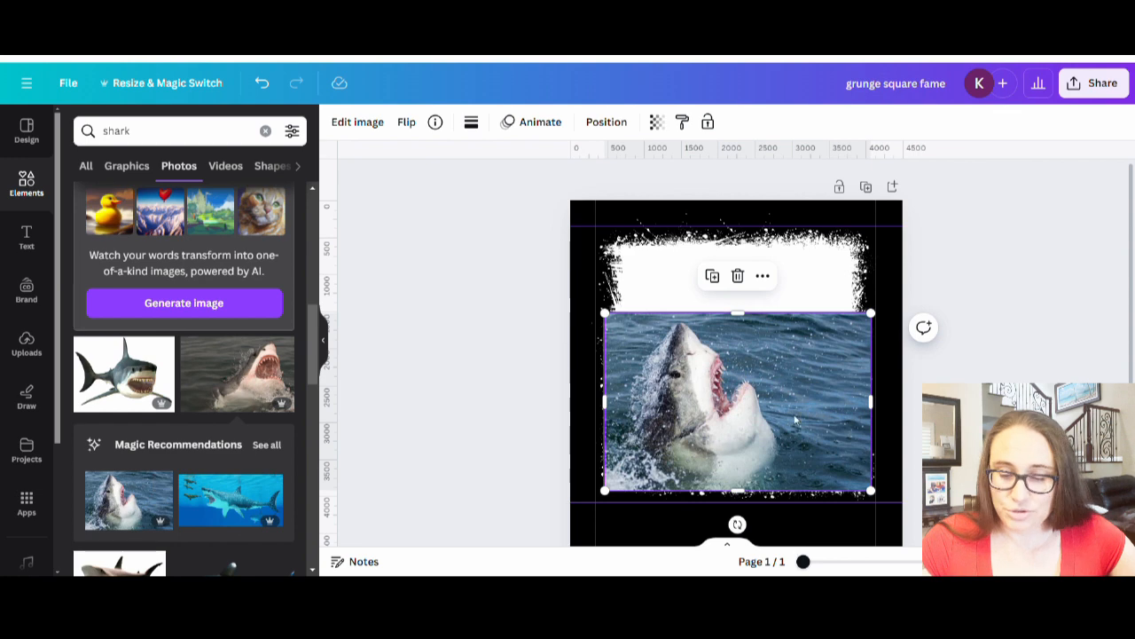
pyautogui.hotkey('ctrl', 'z')
pyautogui.click(715, 400)
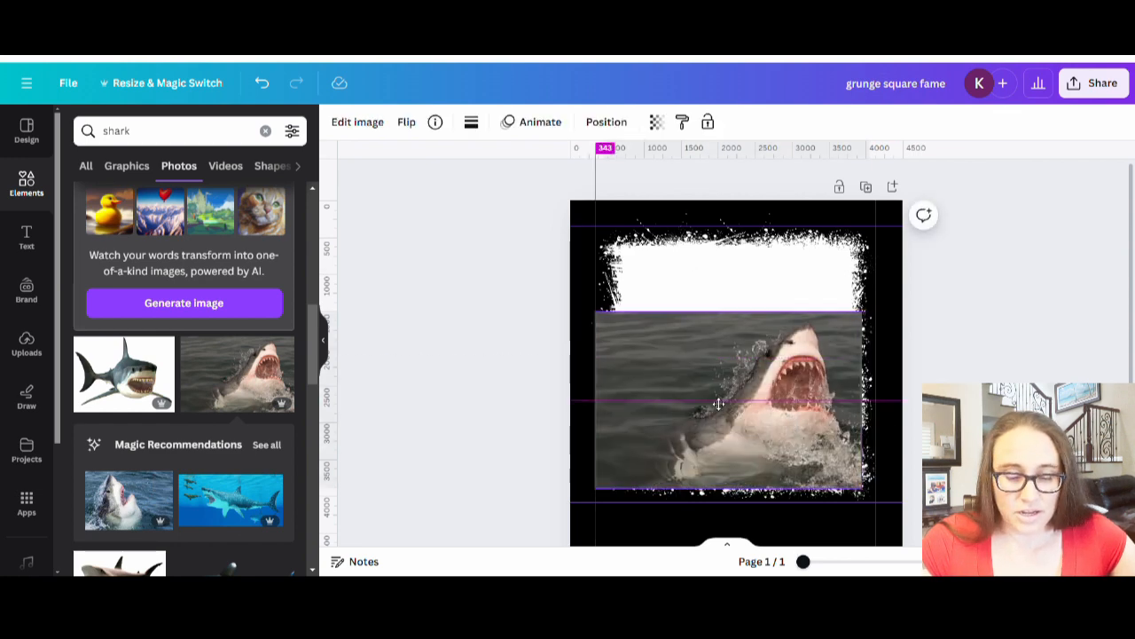
pyautogui.press('Delete')
# Browse the shark photo results for an image that suits the grunge square
pyautogui.scroll(-5, 111, 463)
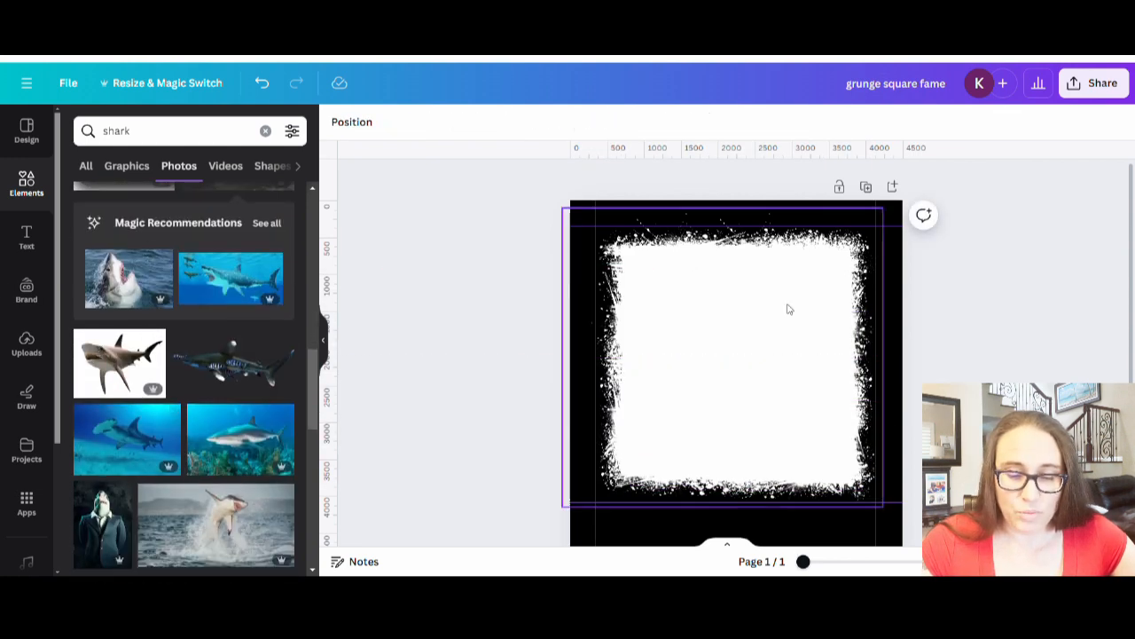
pyautogui.scroll(-1, 218, 348)
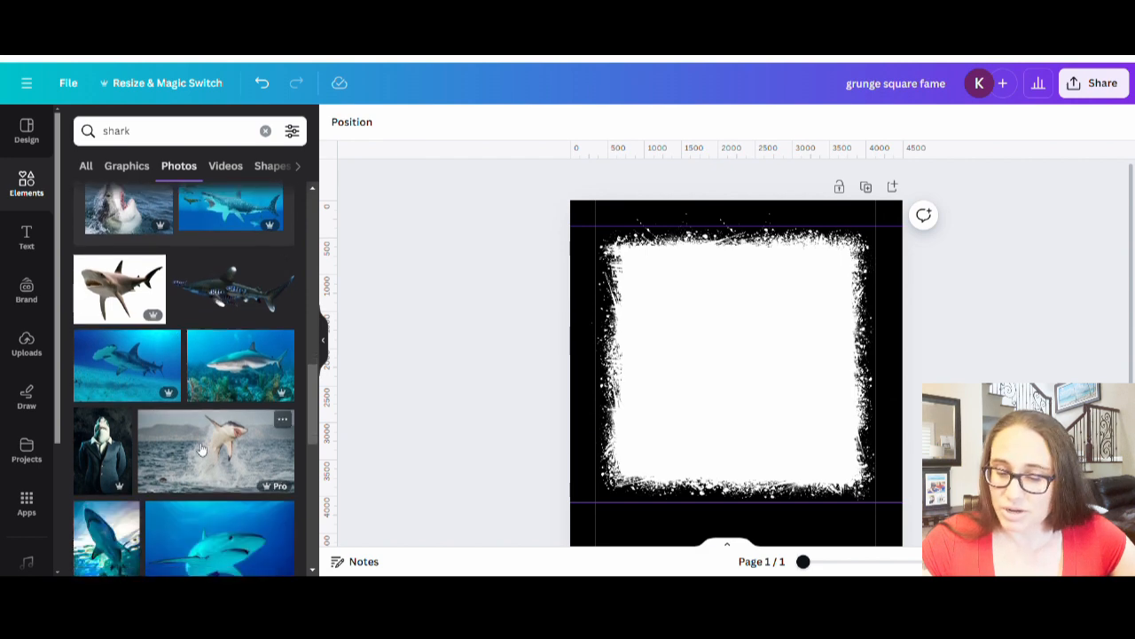
pyautogui.moveTo(217, 443); pyautogui.dragTo(222, 382)
pyautogui.scroll(-3, 135, 295)
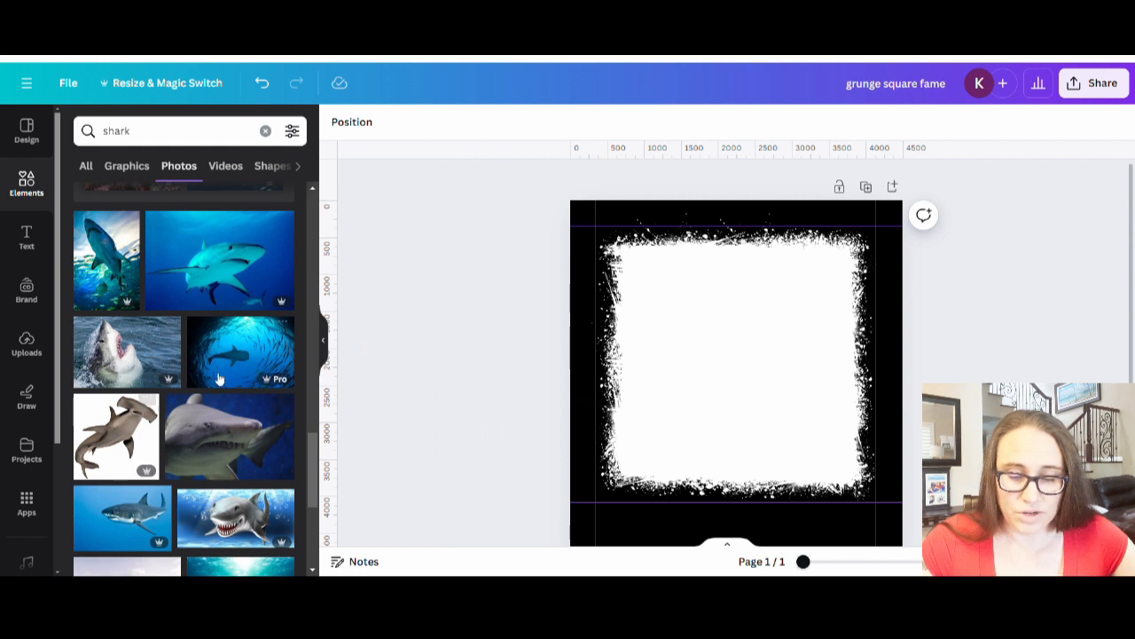
pyautogui.scroll(-3, 226, 297)
pyautogui.scroll(-1, 226, 298)
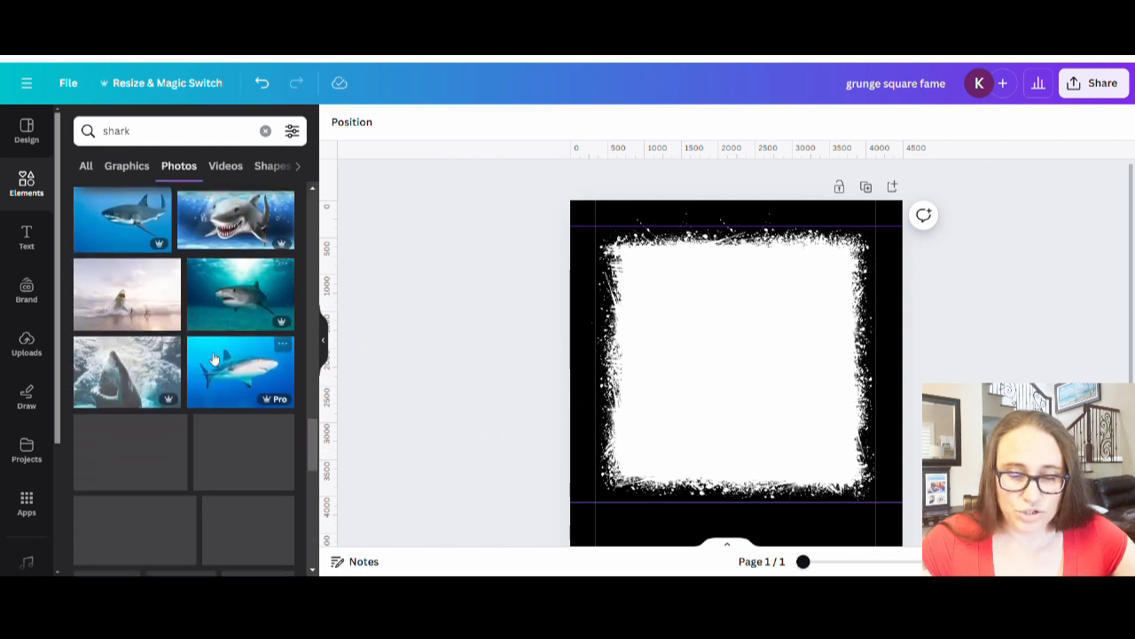
pyautogui.scroll(-1, 239, 293)
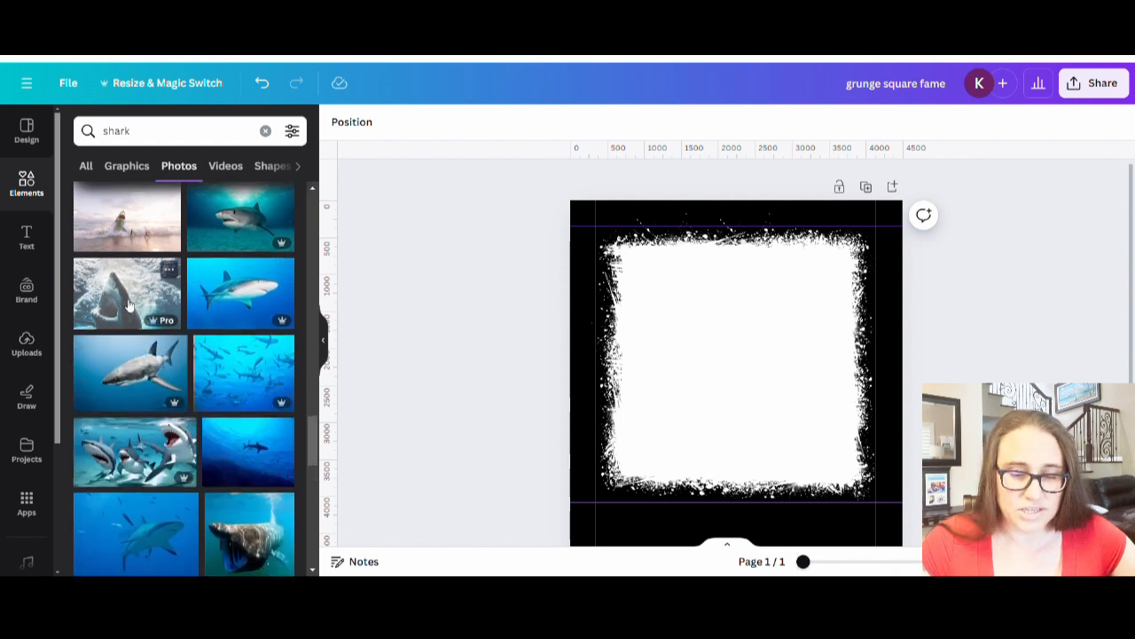
pyautogui.scroll(-3, 181, 364)
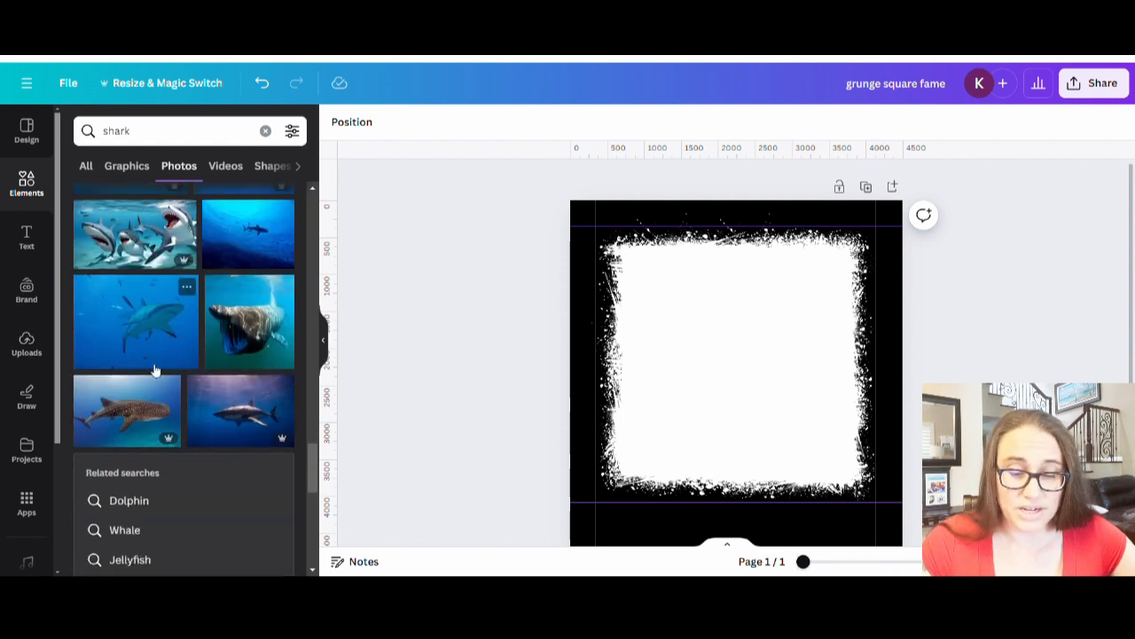
pyautogui.scroll(-3, 196, 369)
pyautogui.scroll(-1, 207, 355)
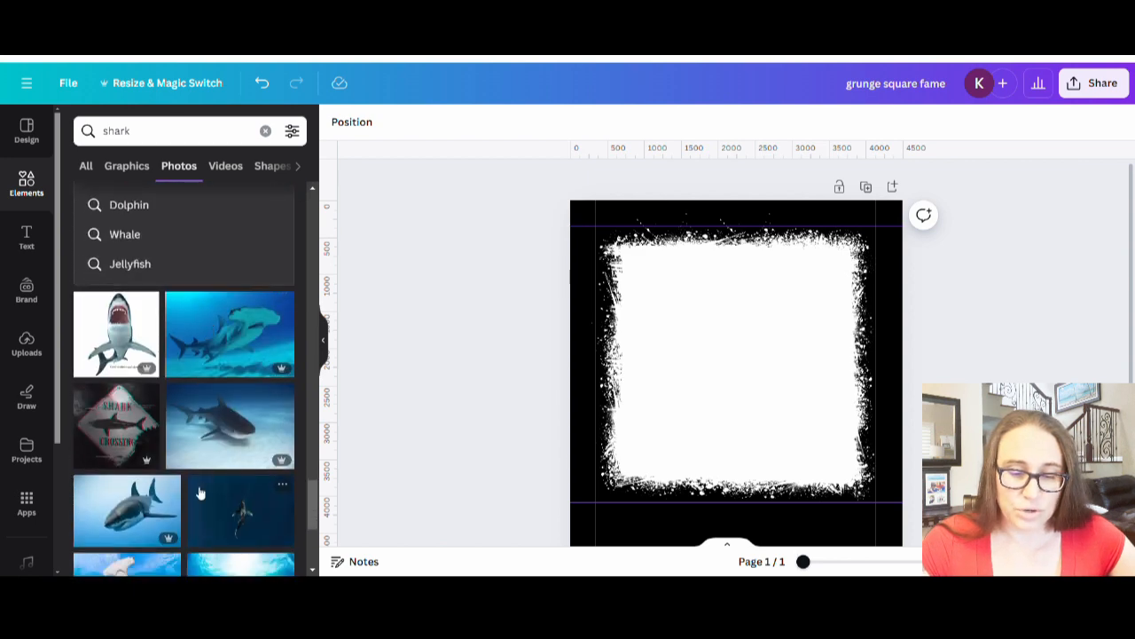
# Try a right-facing hammerhead photo and a great white photo on pale blue water, and remove each from the page
pyautogui.click(219, 353)
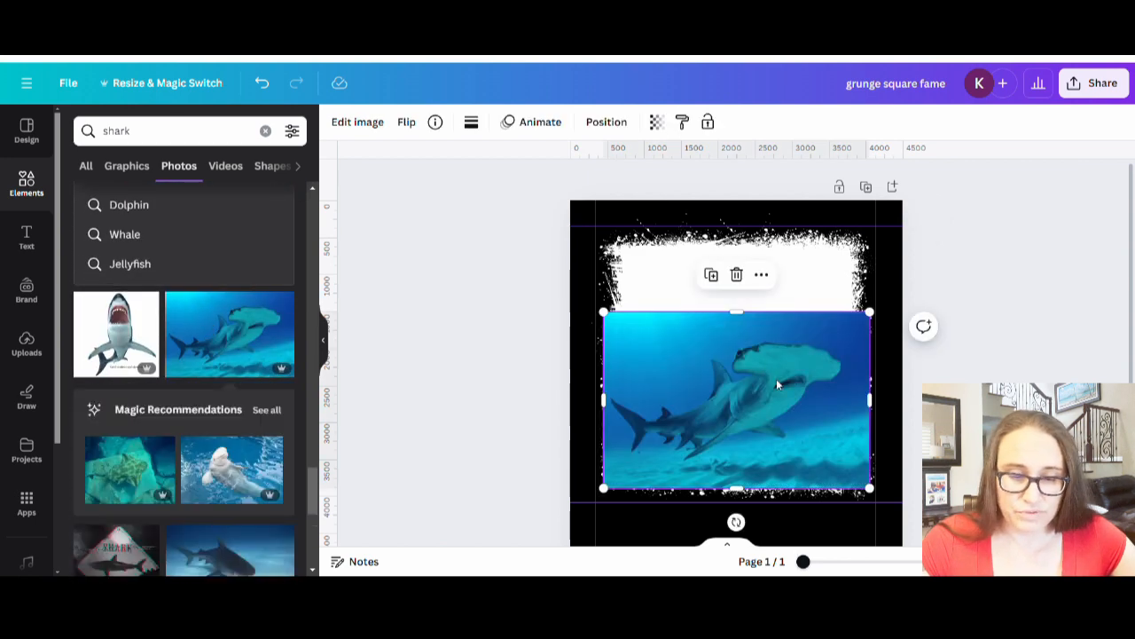
pyautogui.press('Delete')
pyautogui.scroll(-3, 227, 390)
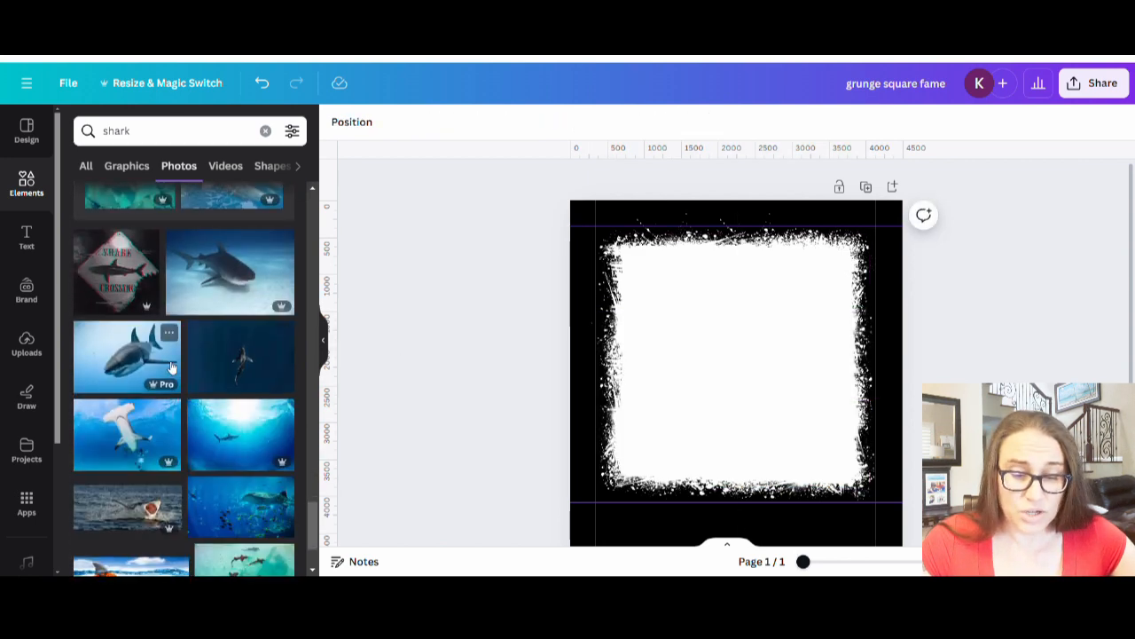
pyautogui.scroll(-1, 131, 389)
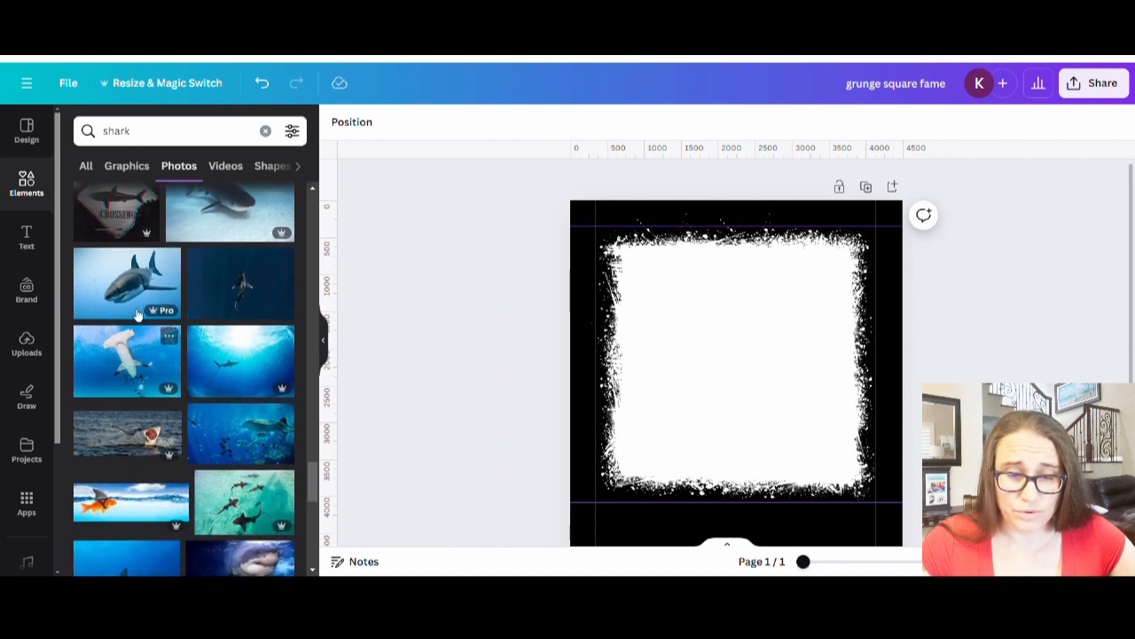
pyautogui.click(131, 293)
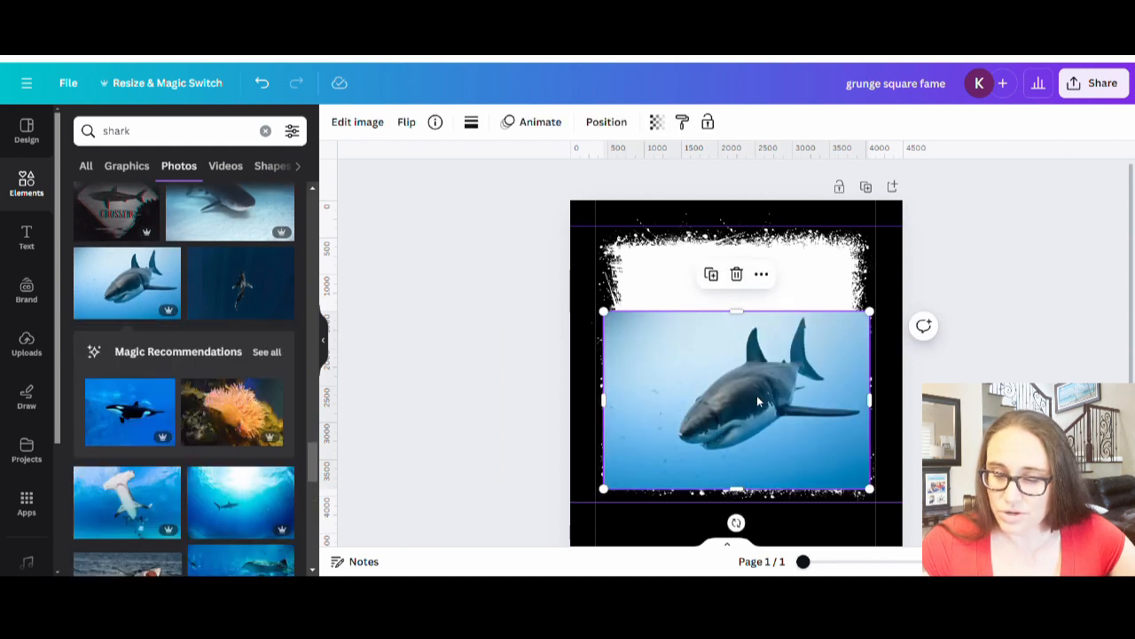
pyautogui.moveTo(756, 394); pyautogui.dragTo(769, 375)
pyautogui.press('Escape')
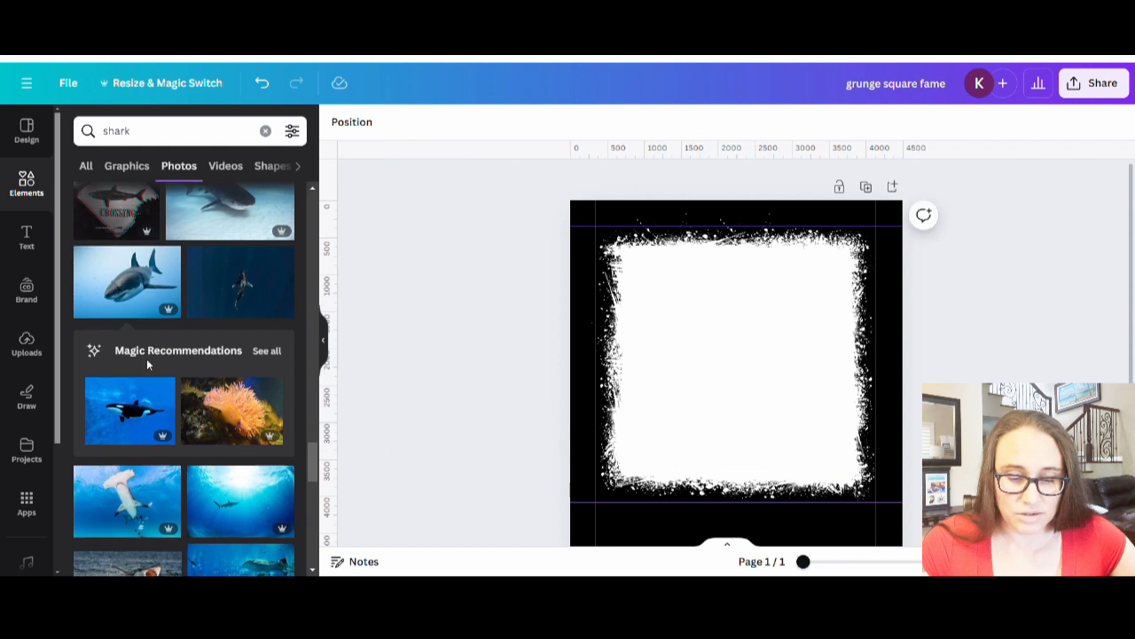
# Try the photo of a shark swimming over a rocky reef on the page, and delete it
pyautogui.scroll(-5, 147, 362)
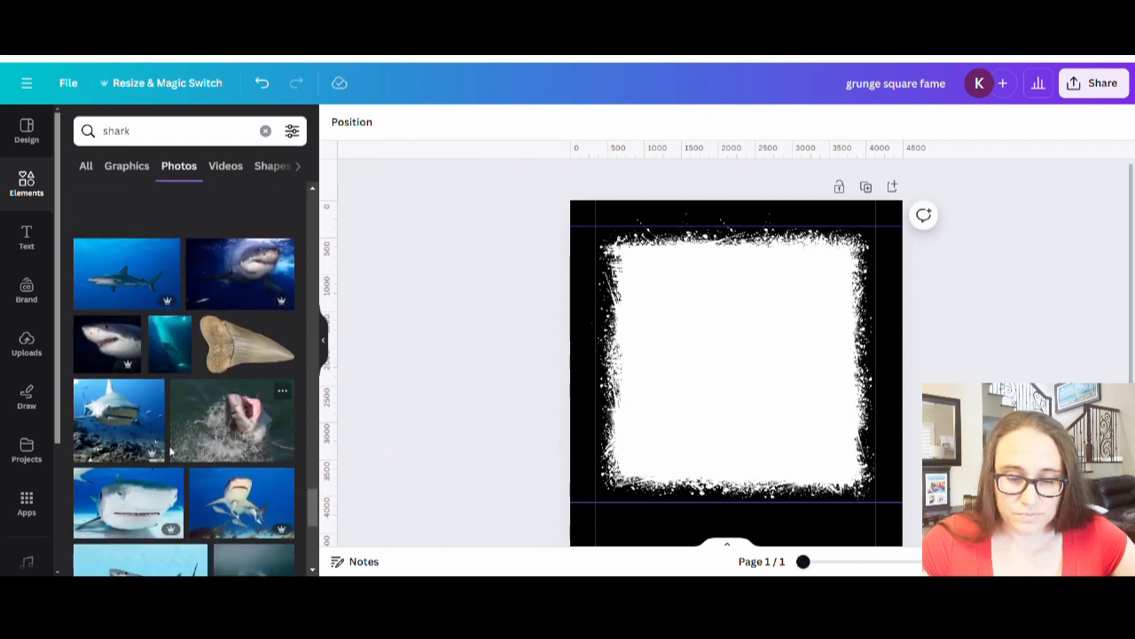
pyautogui.scroll(-1, 192, 369)
pyautogui.scroll(-1, 191, 369)
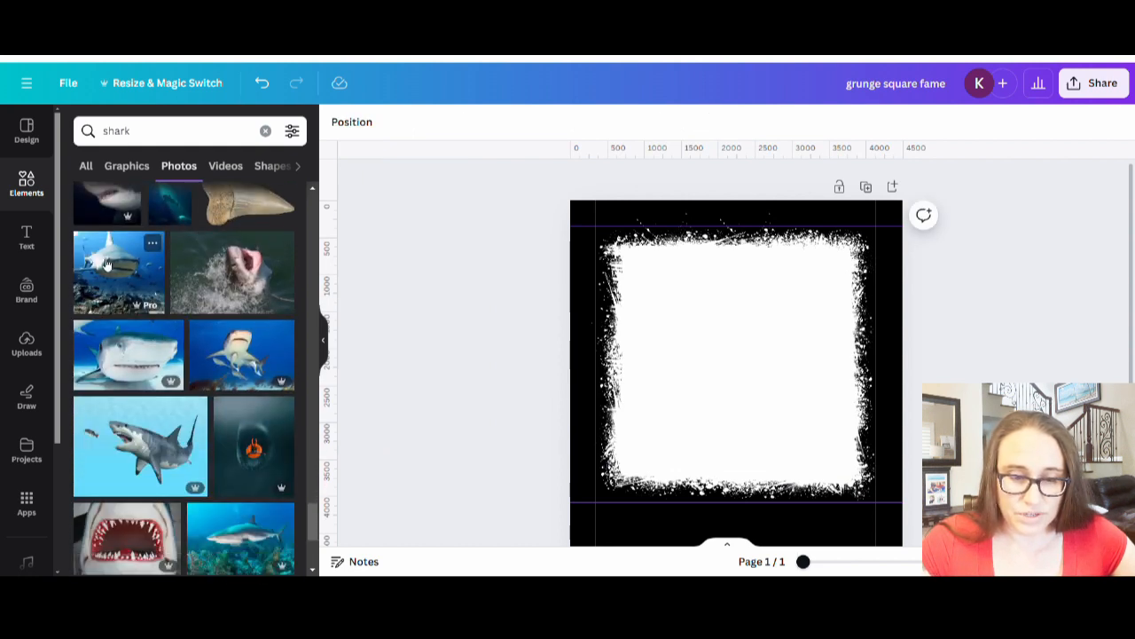
pyautogui.click(109, 255)
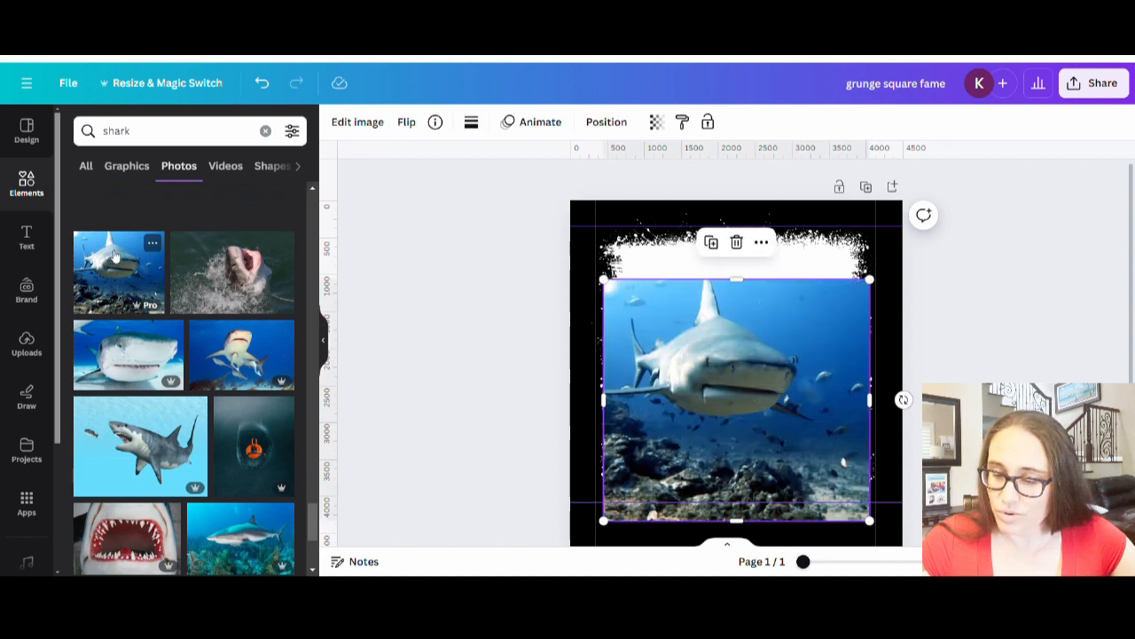
pyautogui.press('Delete')
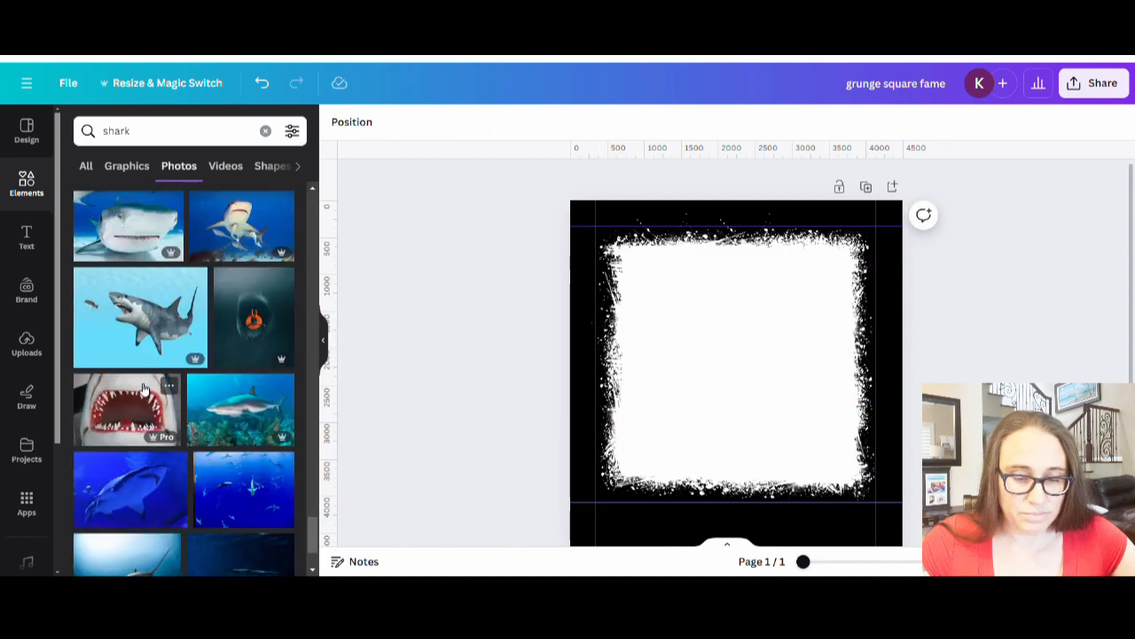
# Try the photo of a shark leaping out of a grey sea on the page, and remove it
pyautogui.scroll(-1, 149, 323)
pyautogui.scroll(-4, 192, 413)
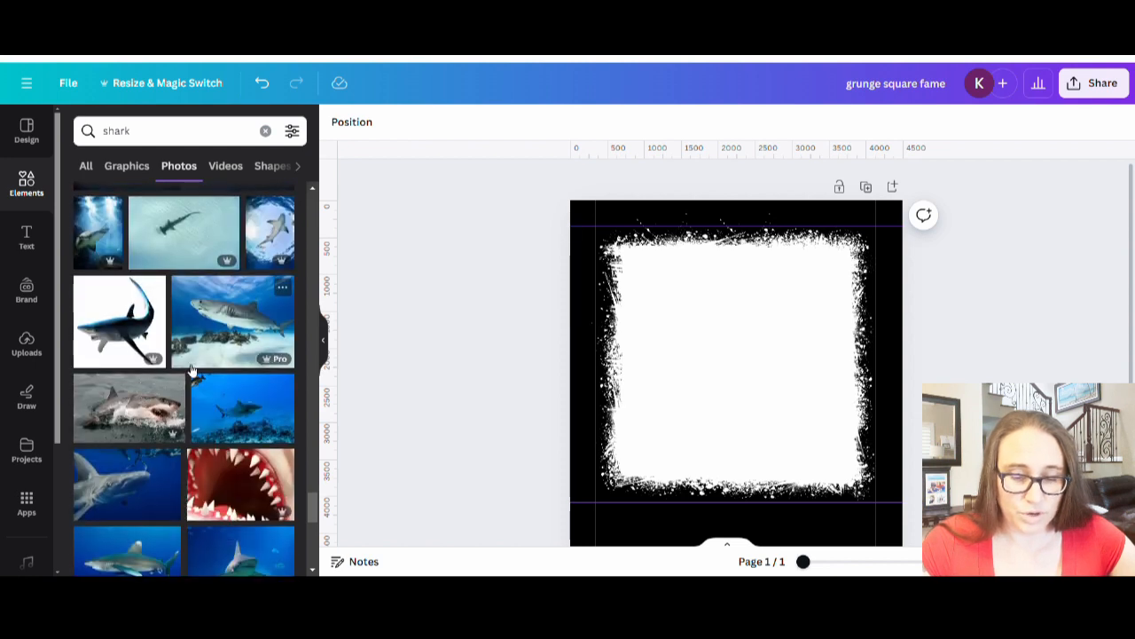
pyautogui.scroll(-2, 177, 417)
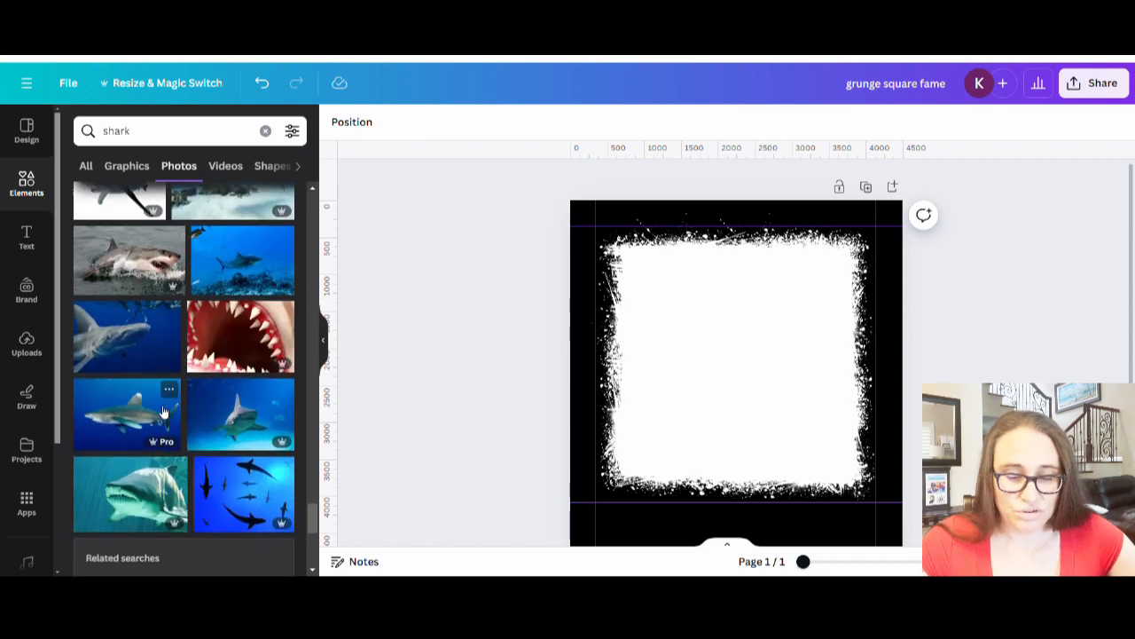
pyautogui.scroll(-4, 212, 456)
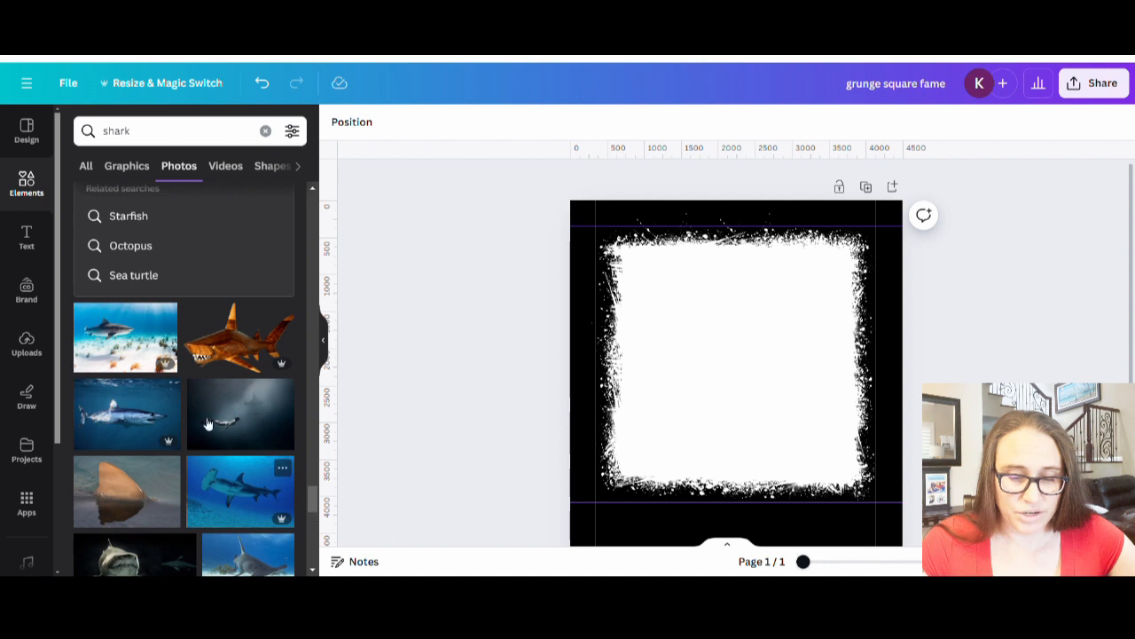
pyautogui.scroll(-3, 133, 403)
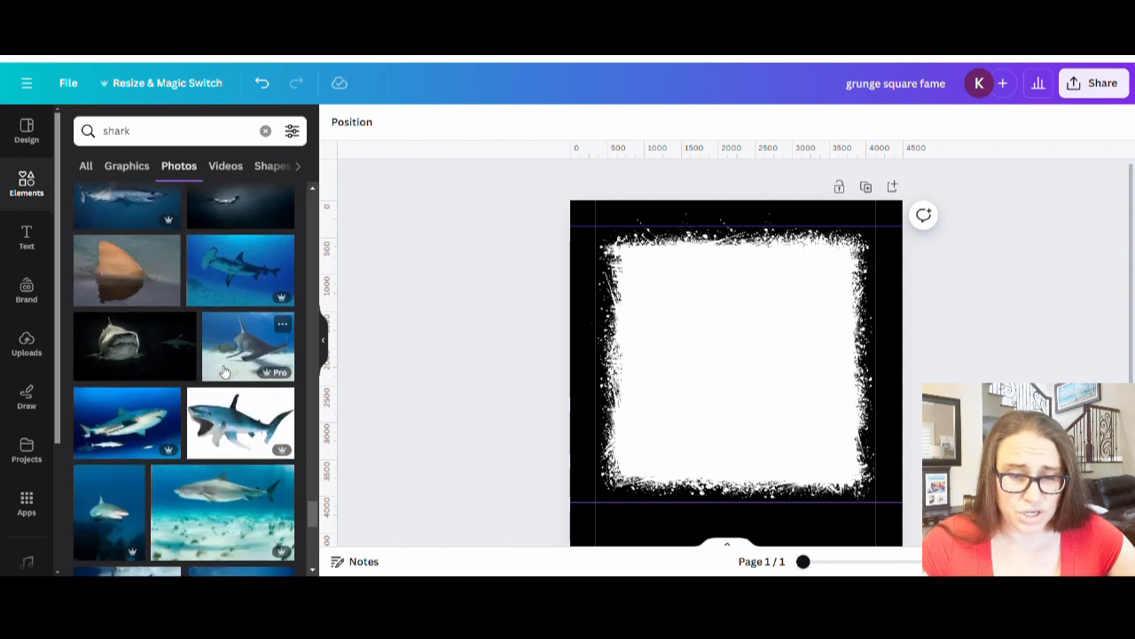
pyautogui.scroll(-1, 222, 368)
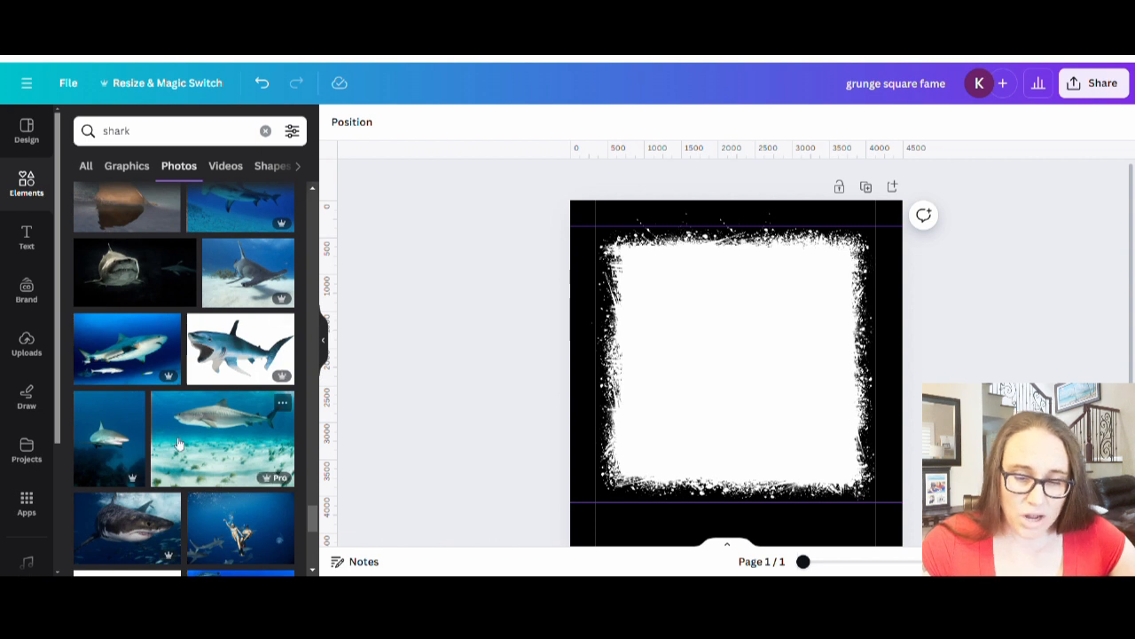
pyautogui.scroll(-4, 221, 331)
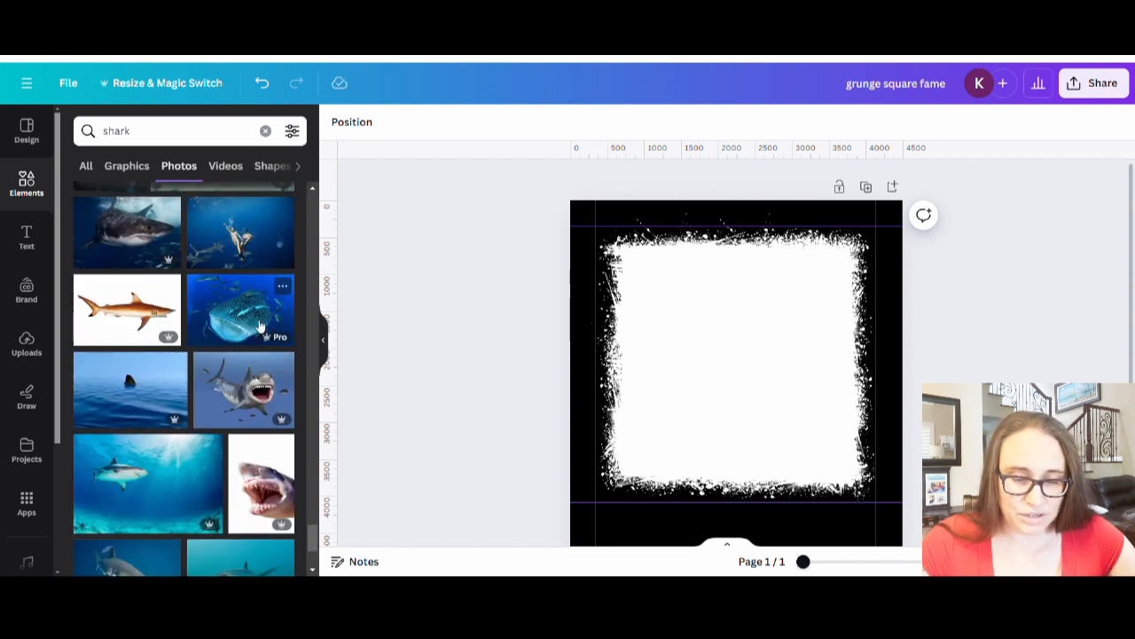
pyautogui.scroll(-3, 241, 313)
pyautogui.scroll(-5, 241, 313)
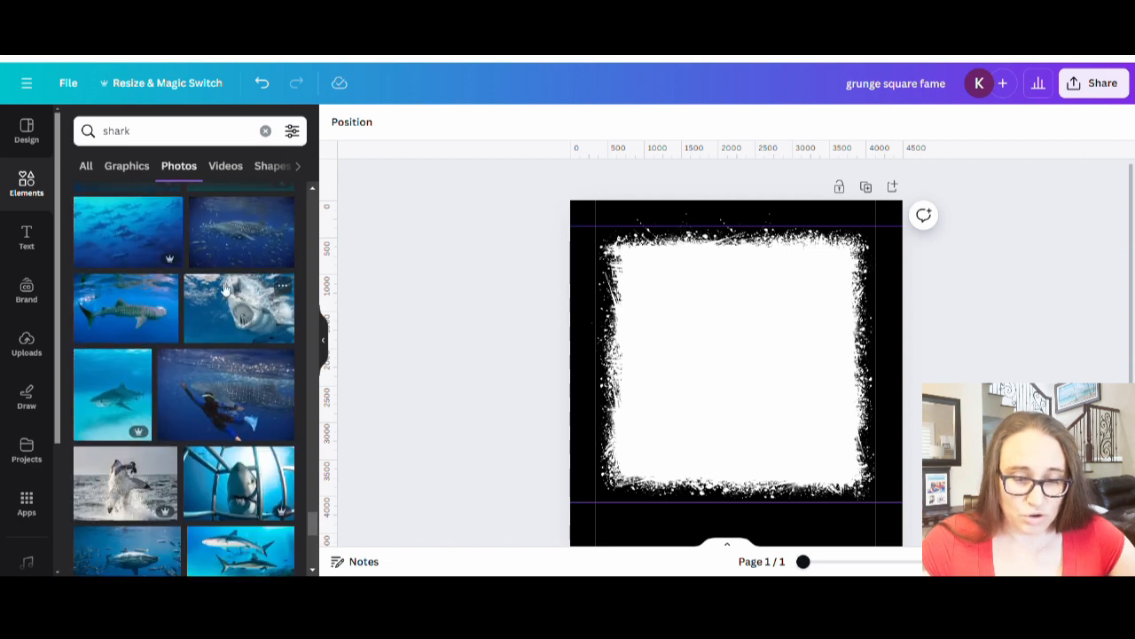
pyautogui.click(140, 339)
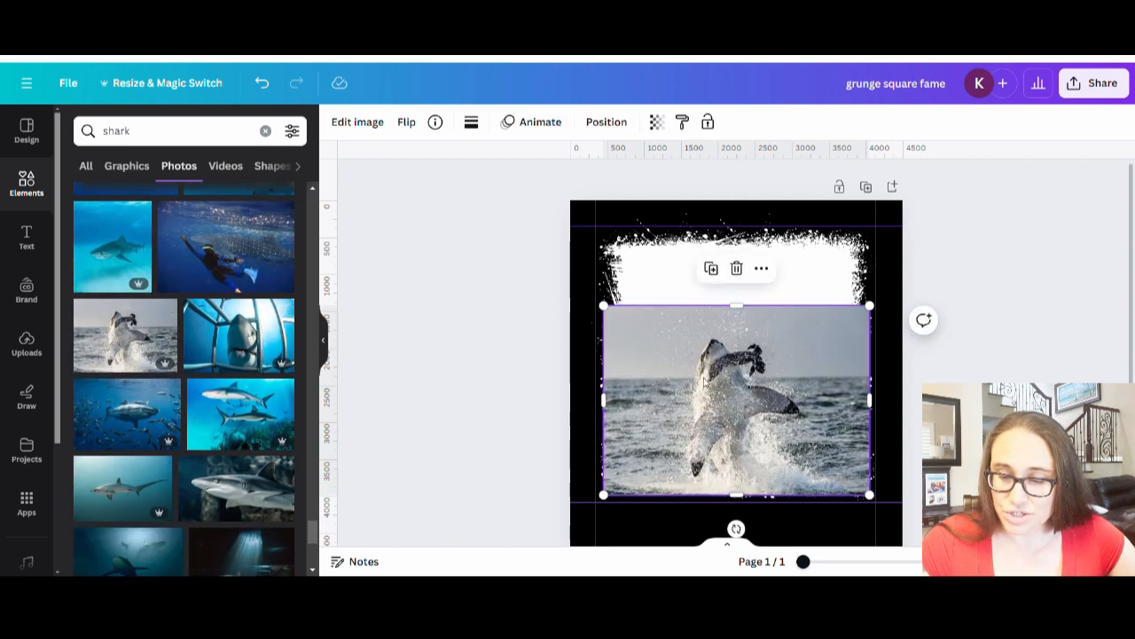
pyautogui.moveTo(774, 402); pyautogui.dragTo(222, 373)
# Browse further shark photos, and search the photos for "hammer head shark" to find an image that suits the grunge square
pyautogui.scroll(-5, 177, 399)
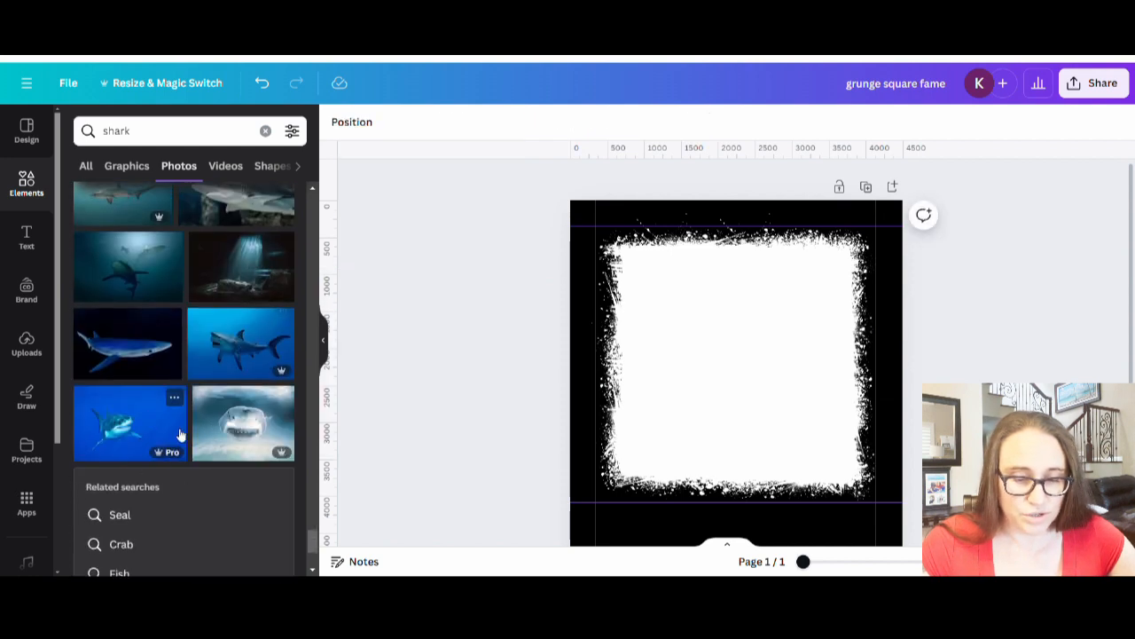
pyautogui.scroll(-2, 177, 391)
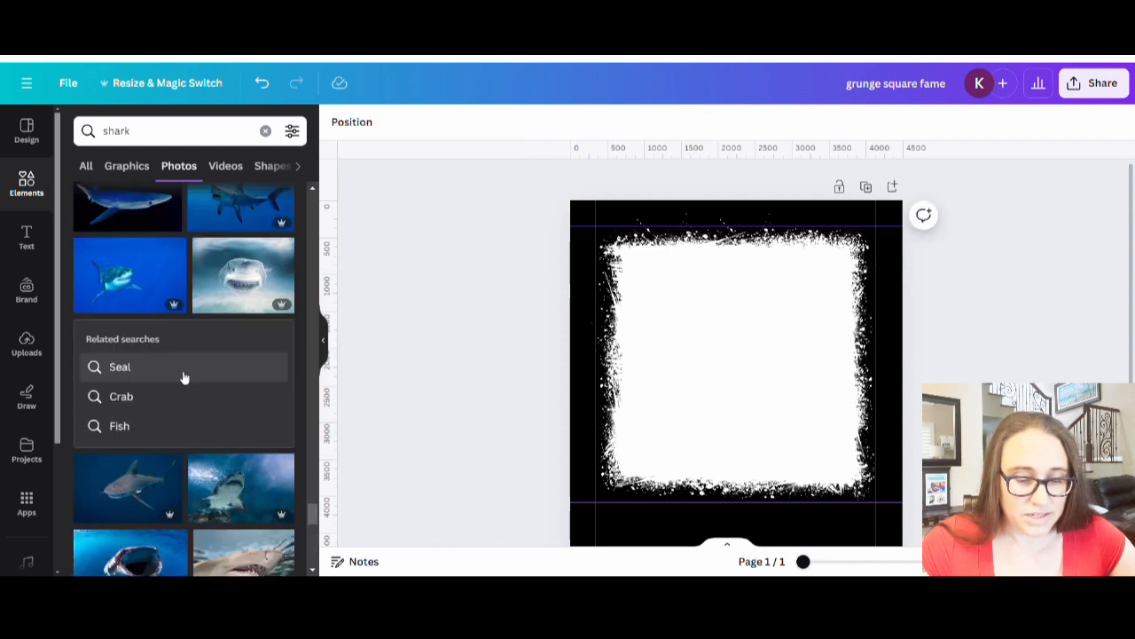
pyautogui.scroll(-3, 182, 373)
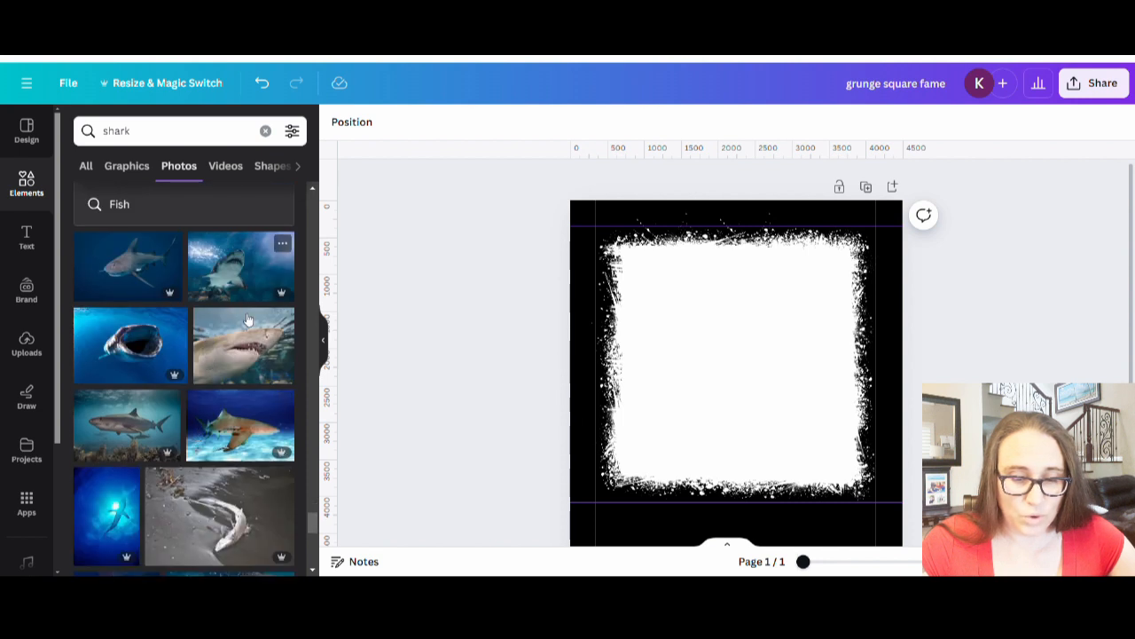
pyautogui.scroll(-3, 244, 355)
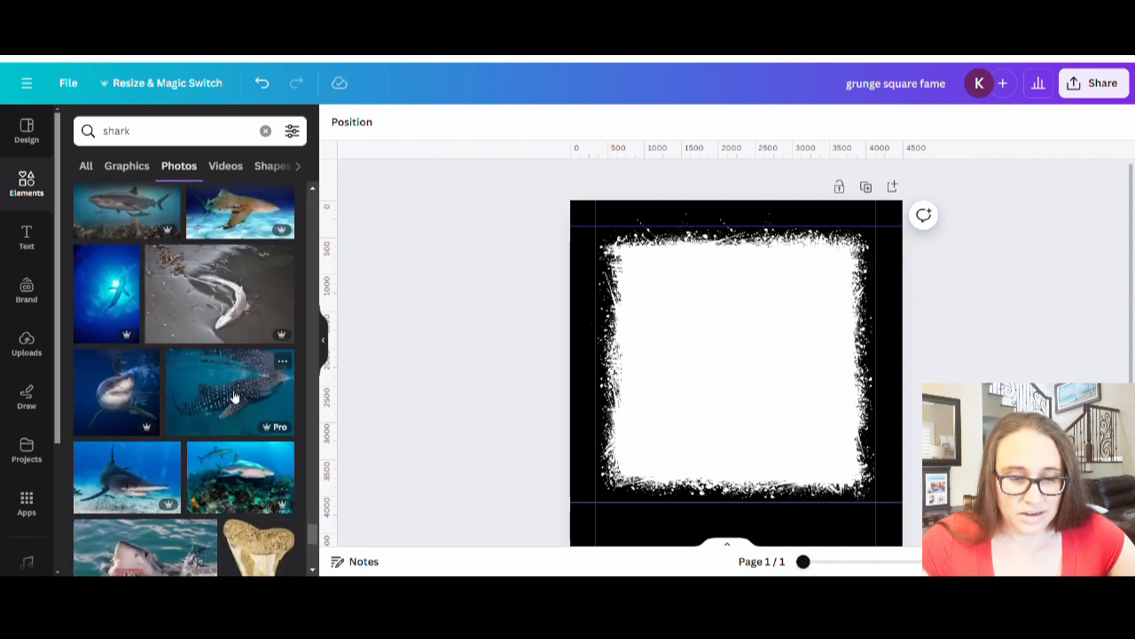
pyautogui.scroll(-2, 235, 397)
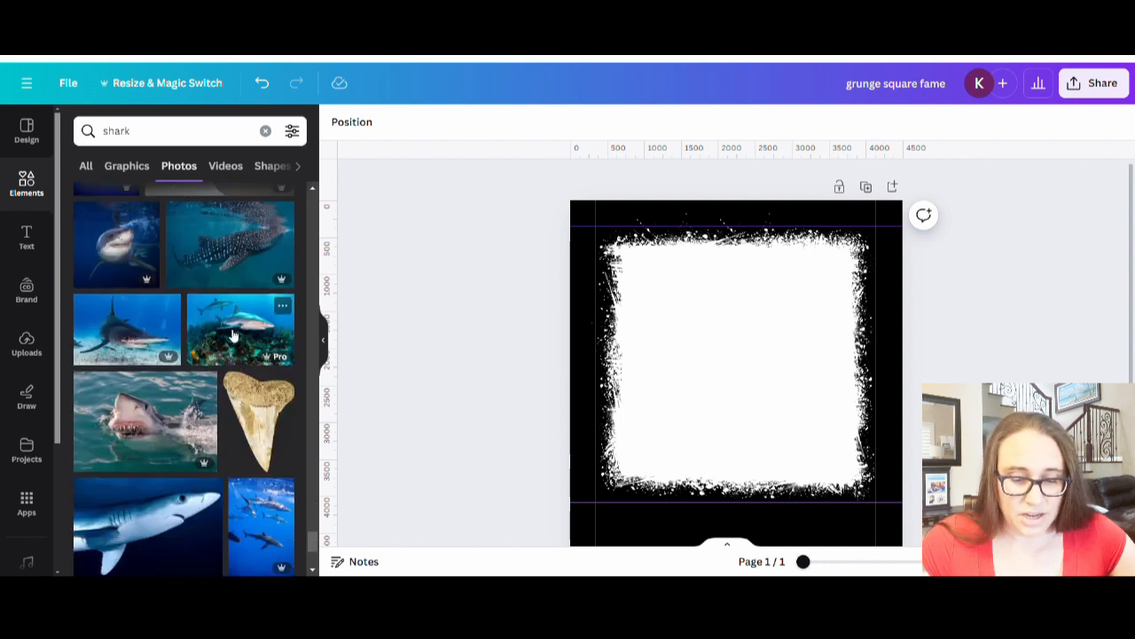
pyautogui.scroll(-5, 235, 337)
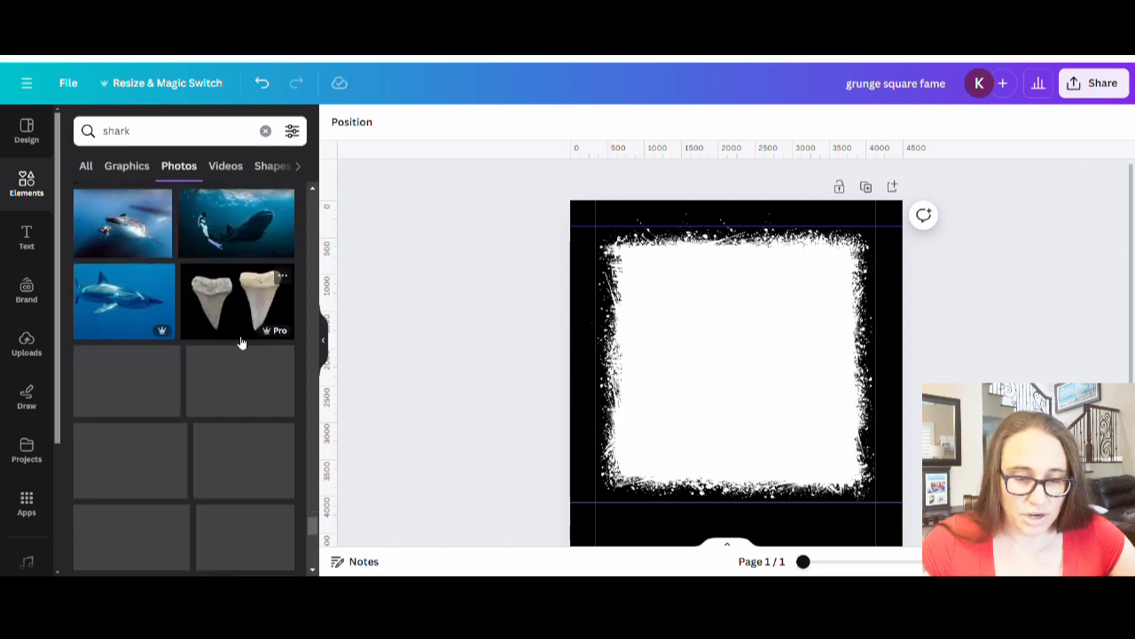
pyautogui.scroll(-5, 213, 372)
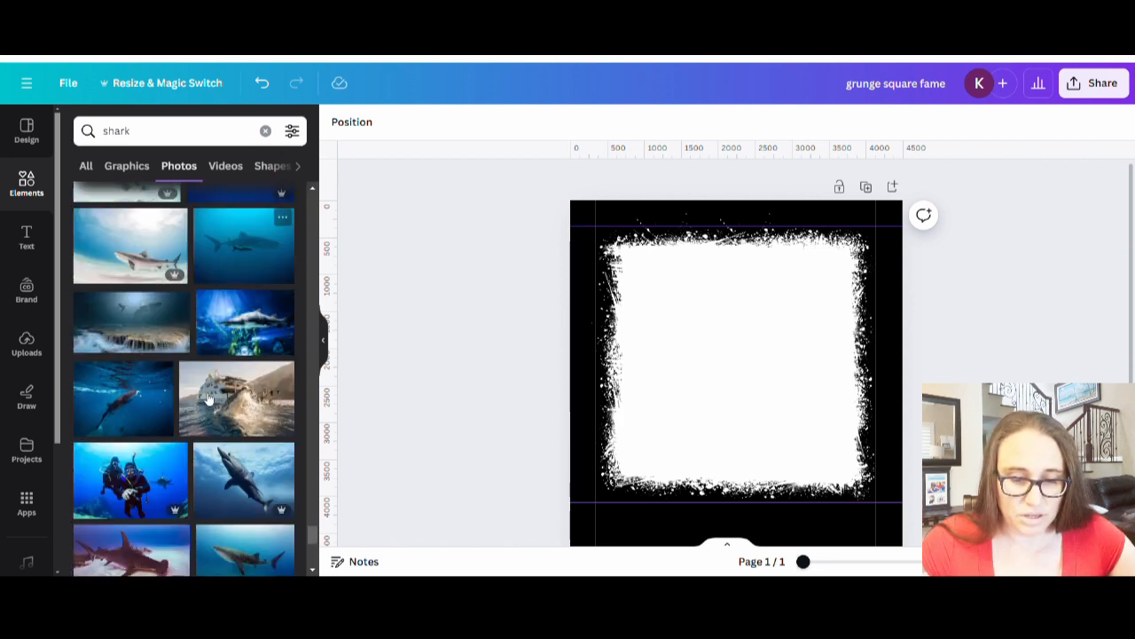
pyautogui.scroll(-1, 208, 399)
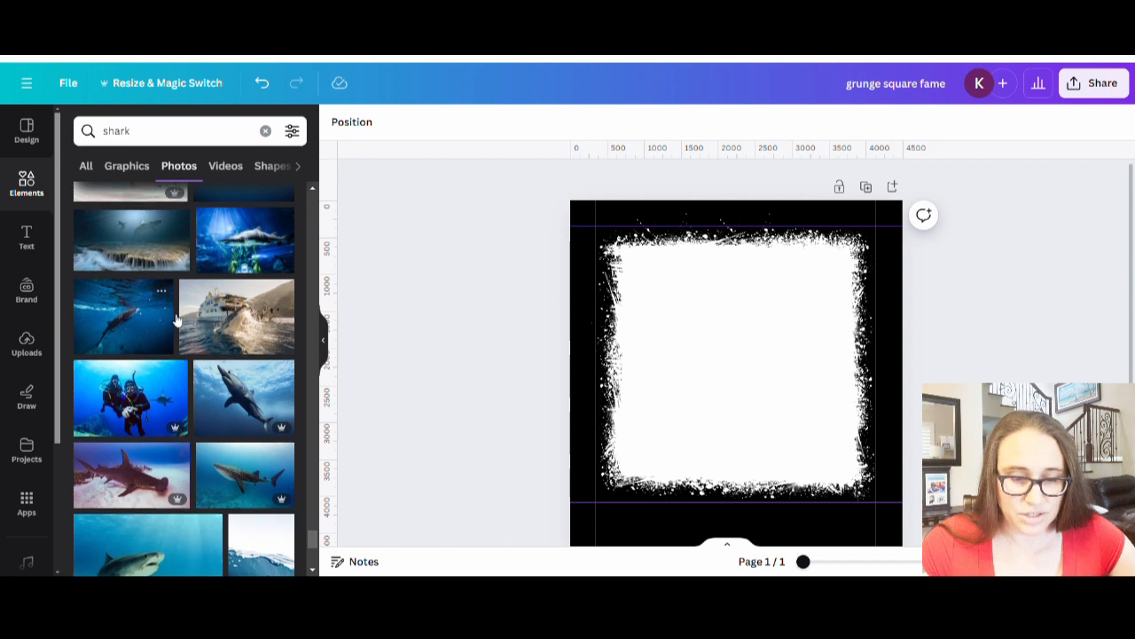
pyautogui.scroll(-2, 204, 373)
pyautogui.scroll(-2, 255, 364)
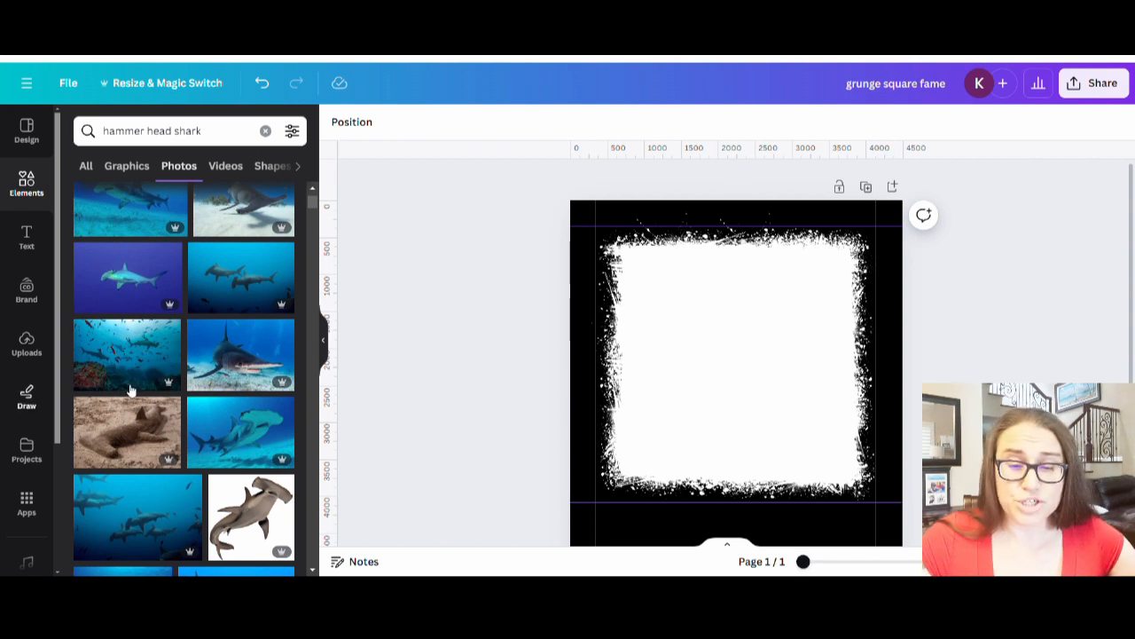
# Place the left-facing hammerhead photo with dark teal water from the recently used elements on the page
pyautogui.click(267, 133)
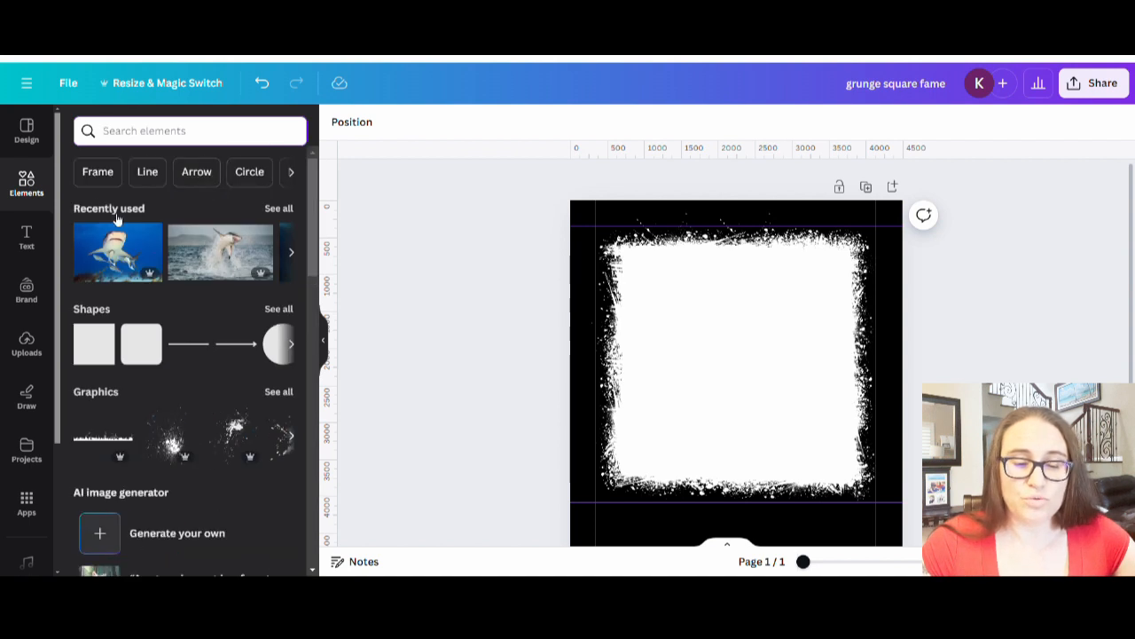
pyautogui.click(278, 210)
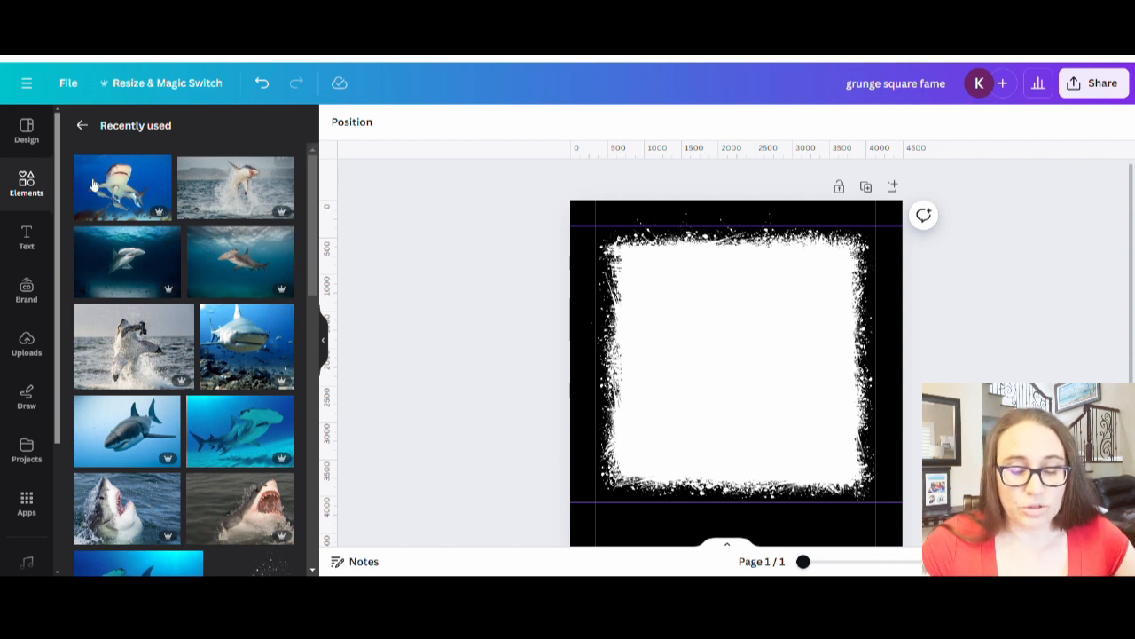
pyautogui.scroll(-1, 128, 317)
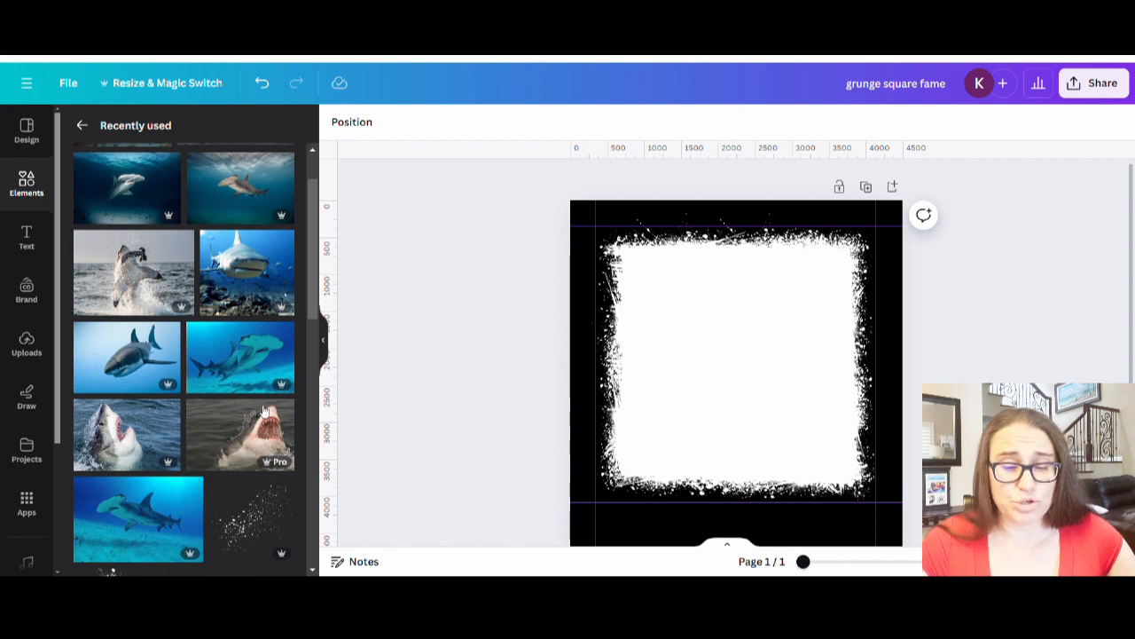
pyautogui.scroll(1, 257, 421)
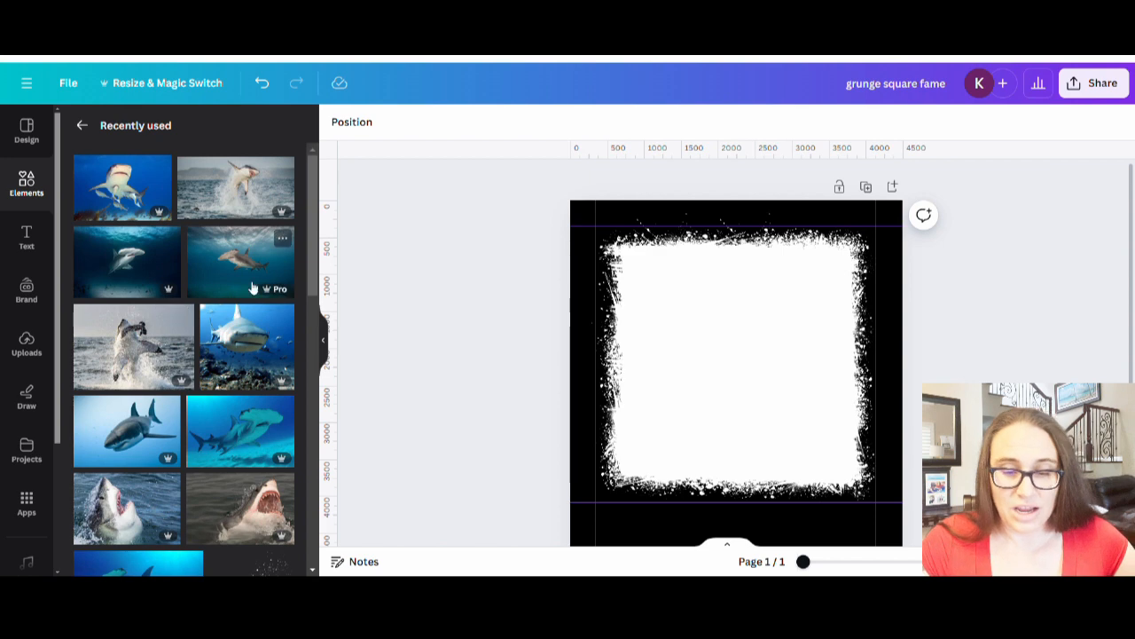
pyautogui.moveTo(253, 263); pyautogui.dragTo(735, 338)
# Set the hammerhead photo's transparency to 50, and enlarge and centre it so it covers the whole grunge square
pyautogui.click(657, 121)
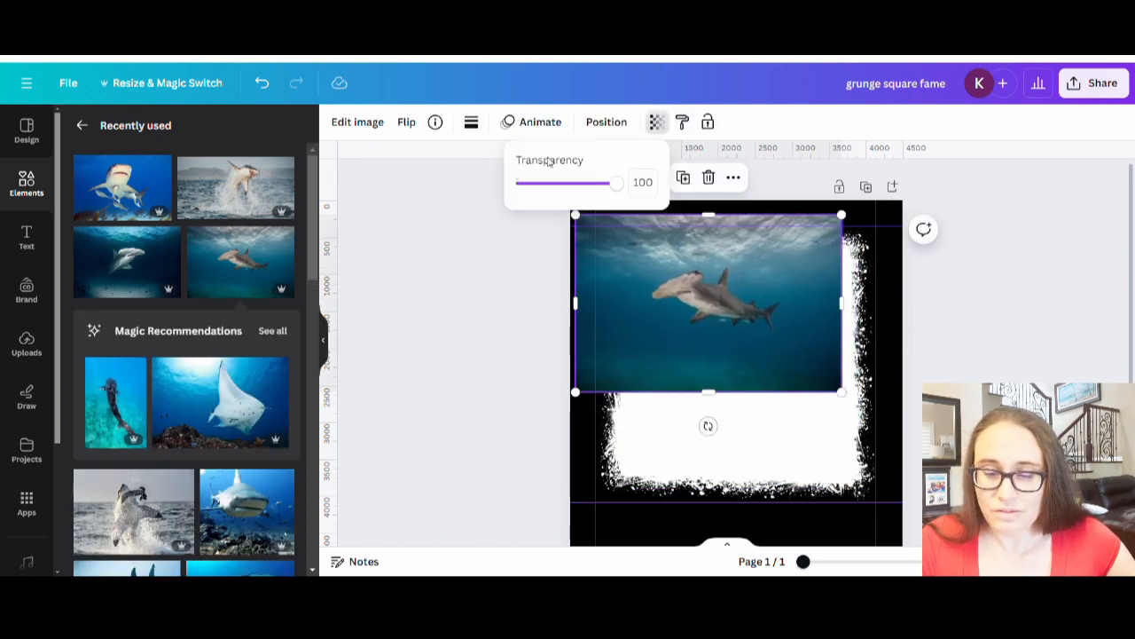
pyautogui.click(566, 183)
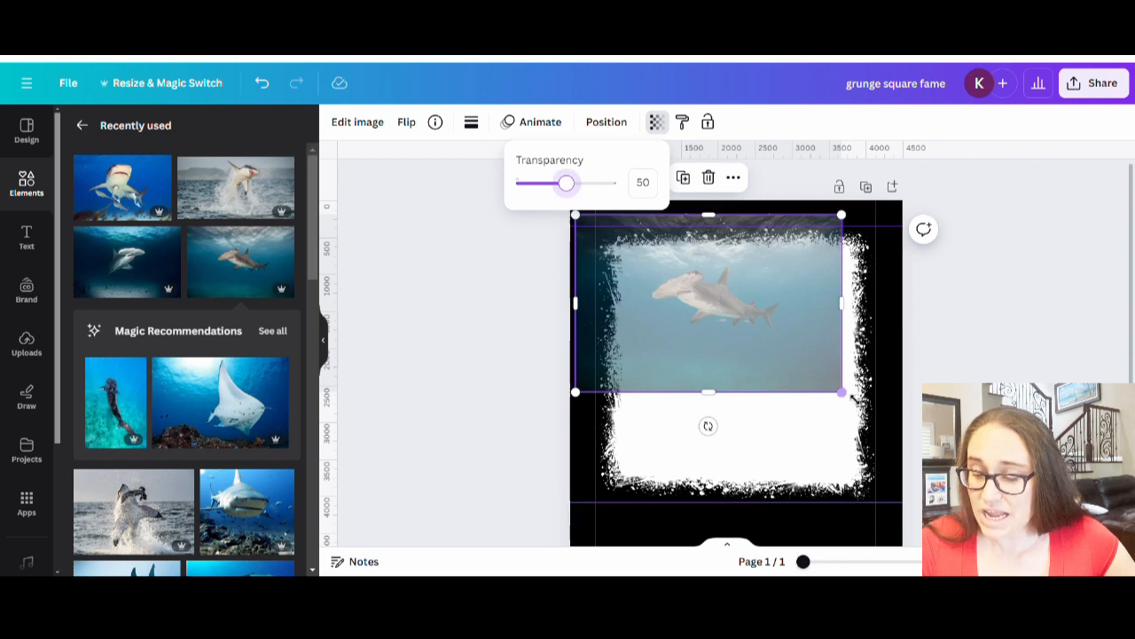
pyautogui.moveTo(841, 391); pyautogui.dragTo(1013, 507)
pyautogui.moveTo(786, 446); pyautogui.dragTo(752, 449)
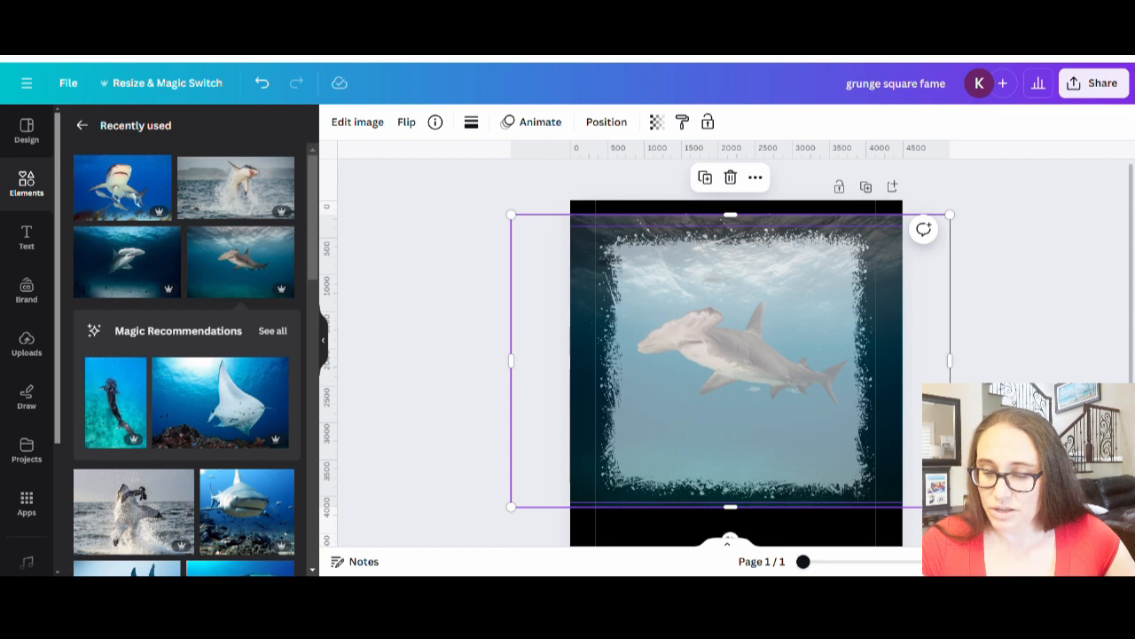
# Set the hammerhead photo's transparency back to 100
pyautogui.press('Escape')
pyautogui.click(819, 353)
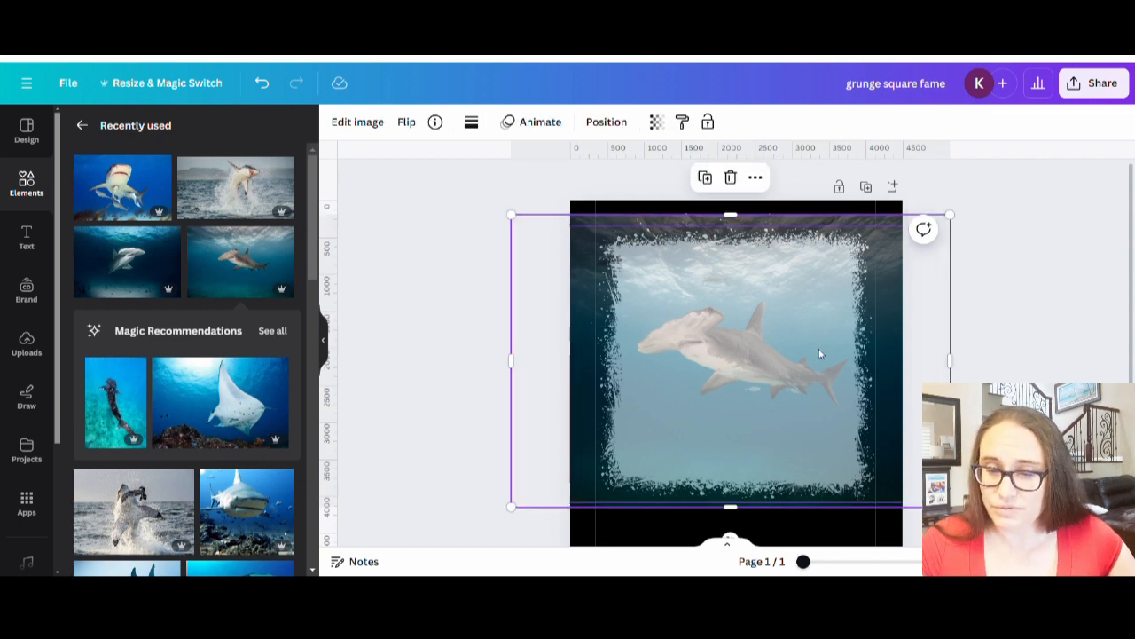
pyautogui.click(657, 122)
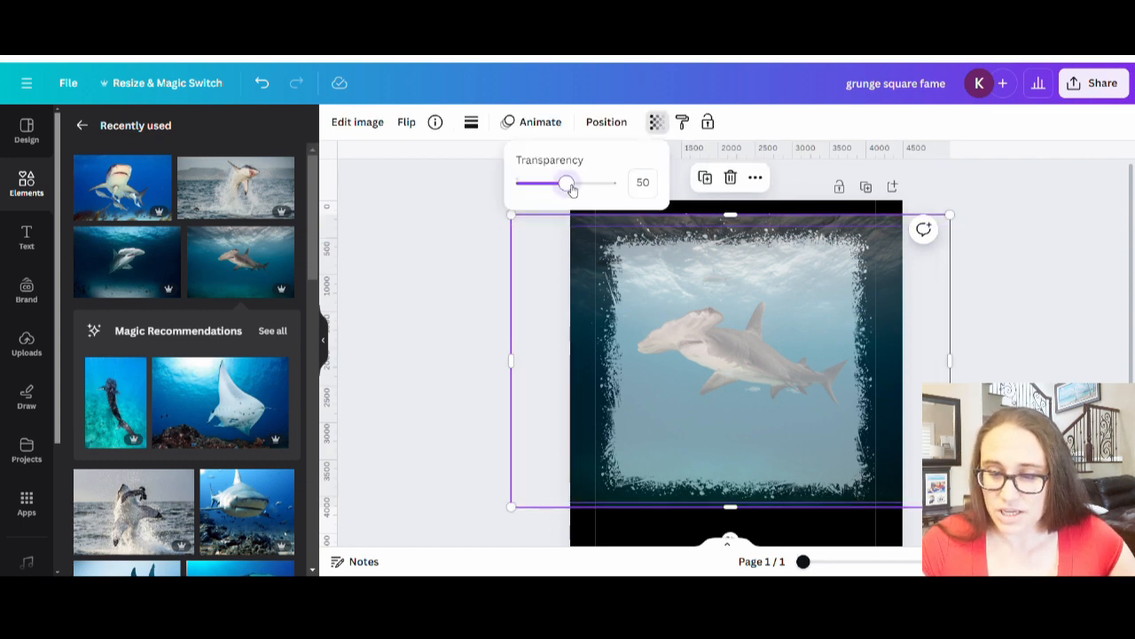
pyautogui.moveTo(566, 183); pyautogui.dragTo(631, 197)
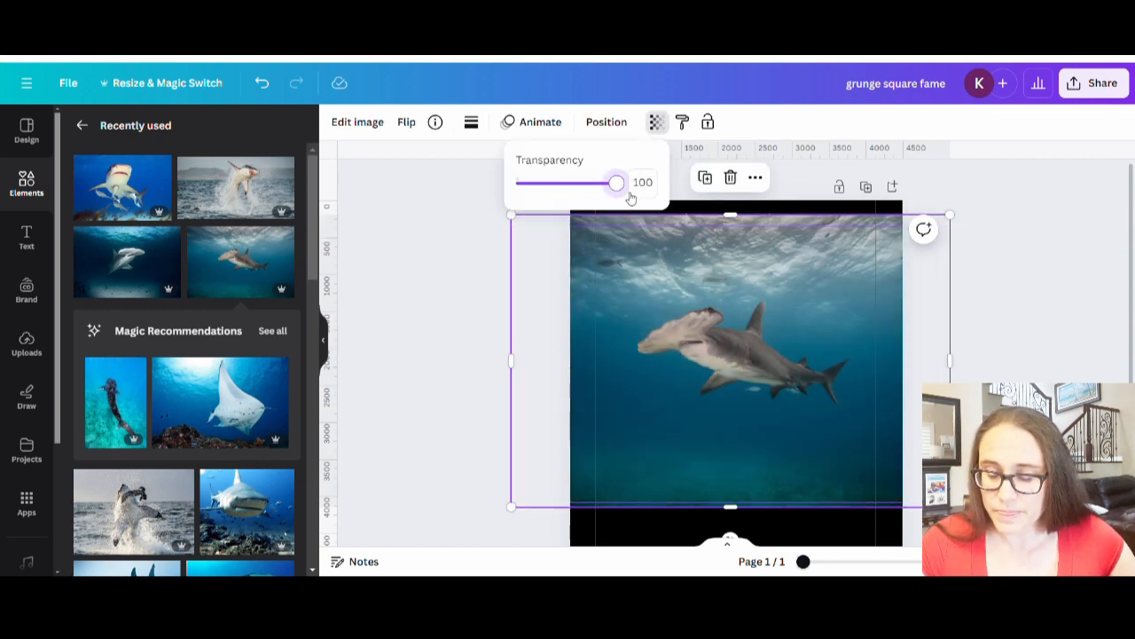
pyautogui.click(1029, 344)
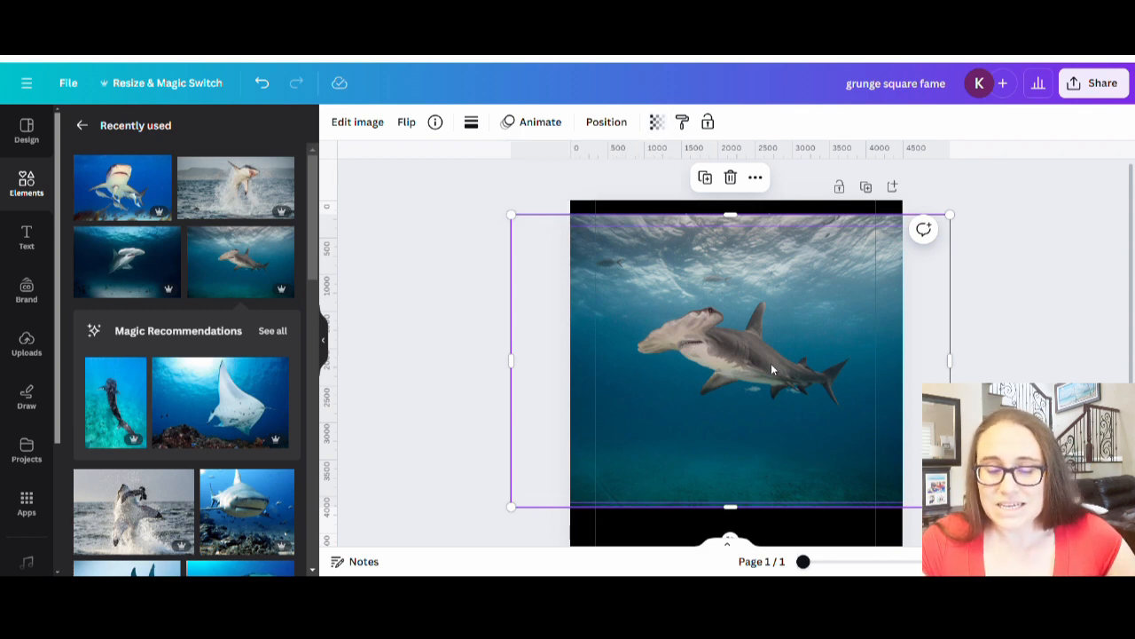
# Raise the brightness of the whole hammerhead photo to 24
pyautogui.click(359, 125)
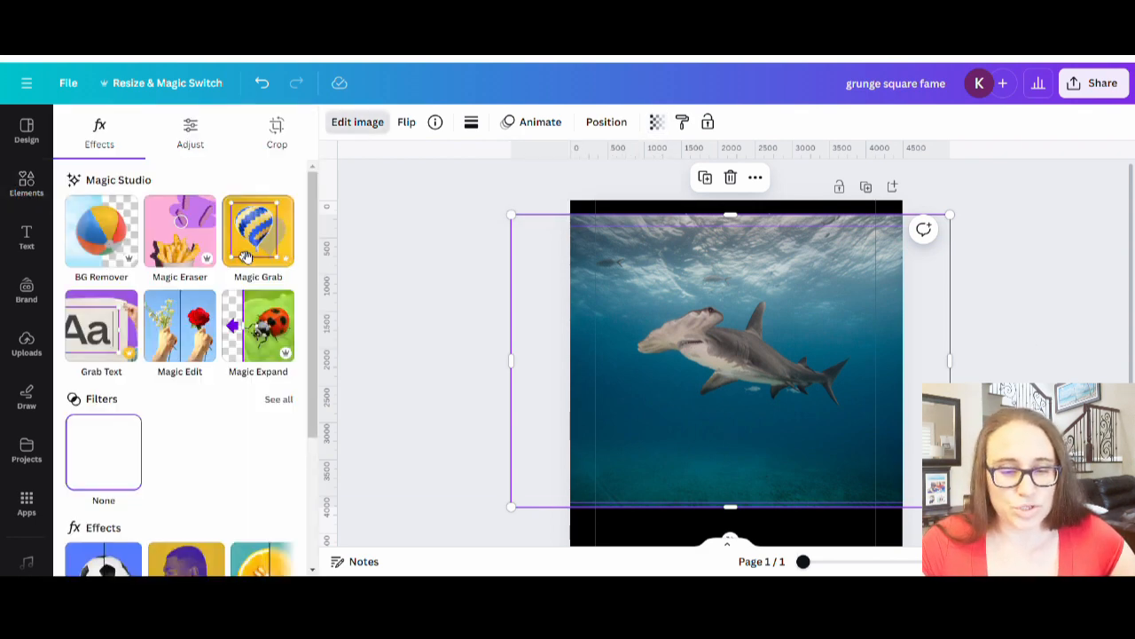
pyautogui.click(190, 142)
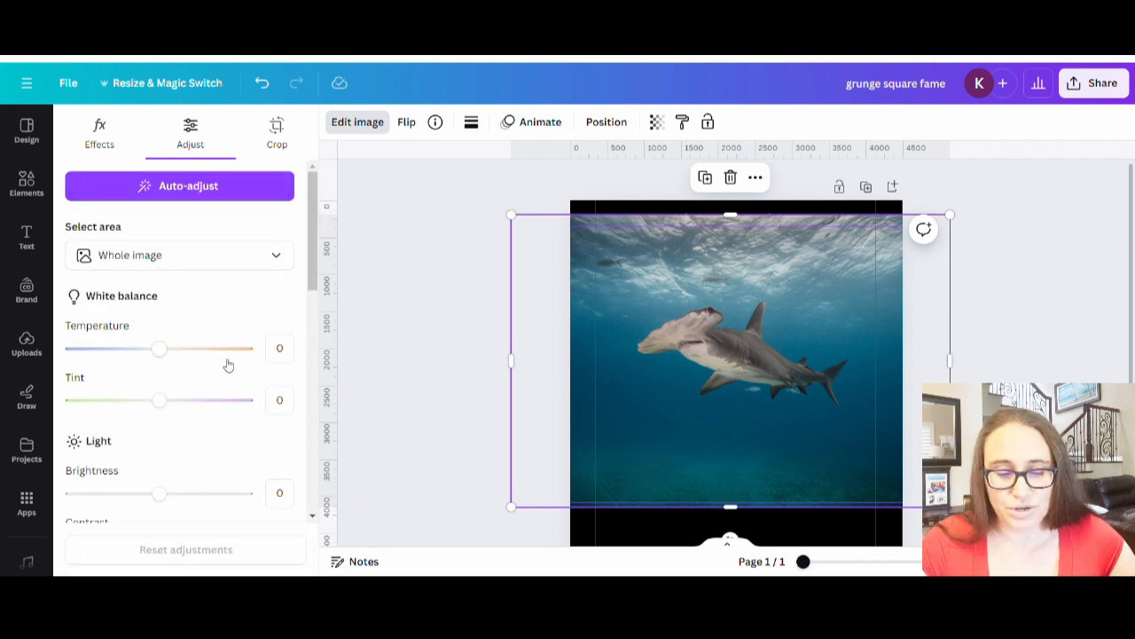
pyautogui.scroll(-1, 185, 425)
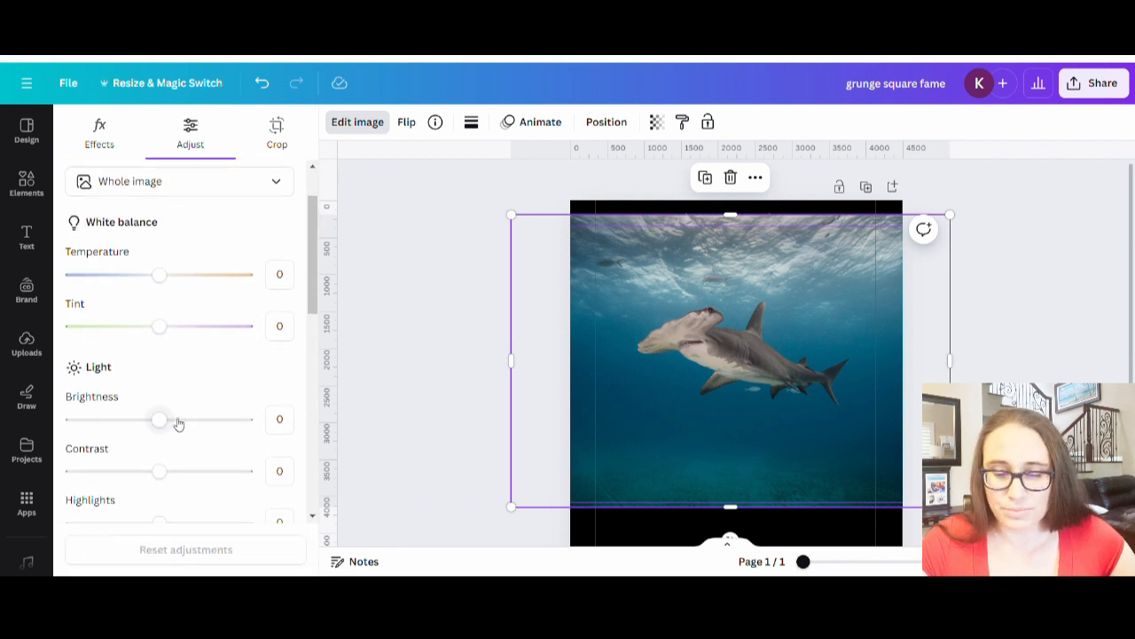
pyautogui.moveTo(160, 420); pyautogui.dragTo(177, 421)
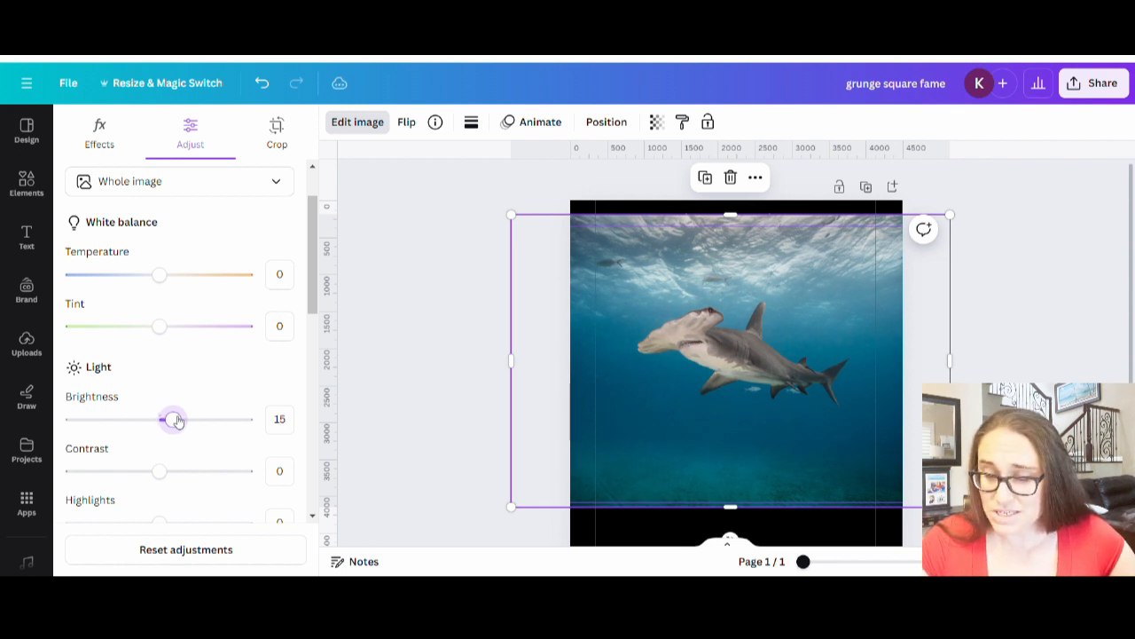
pyautogui.moveTo(176, 421); pyautogui.dragTo(181, 421)
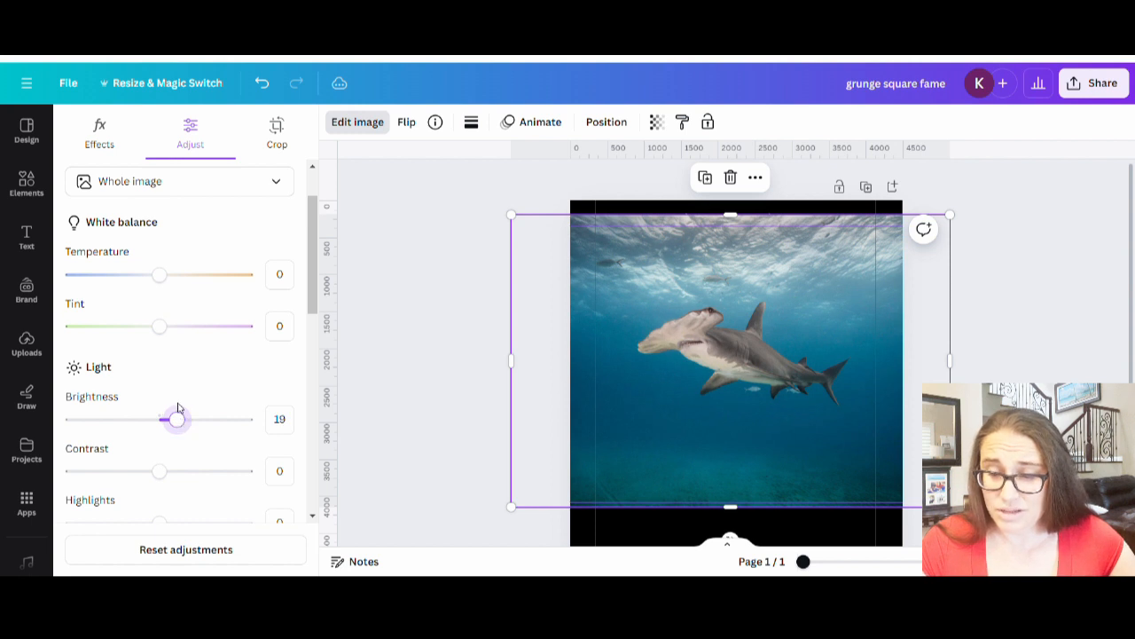
pyautogui.moveTo(180, 421); pyautogui.dragTo(186, 421)
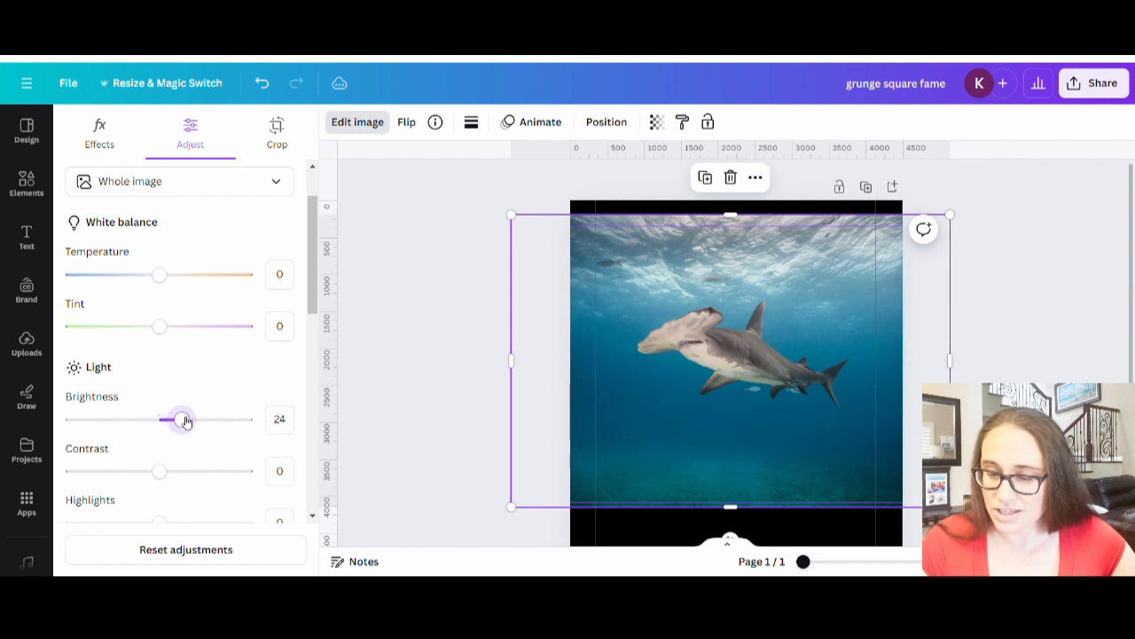
pyautogui.scroll(-3, 173, 426)
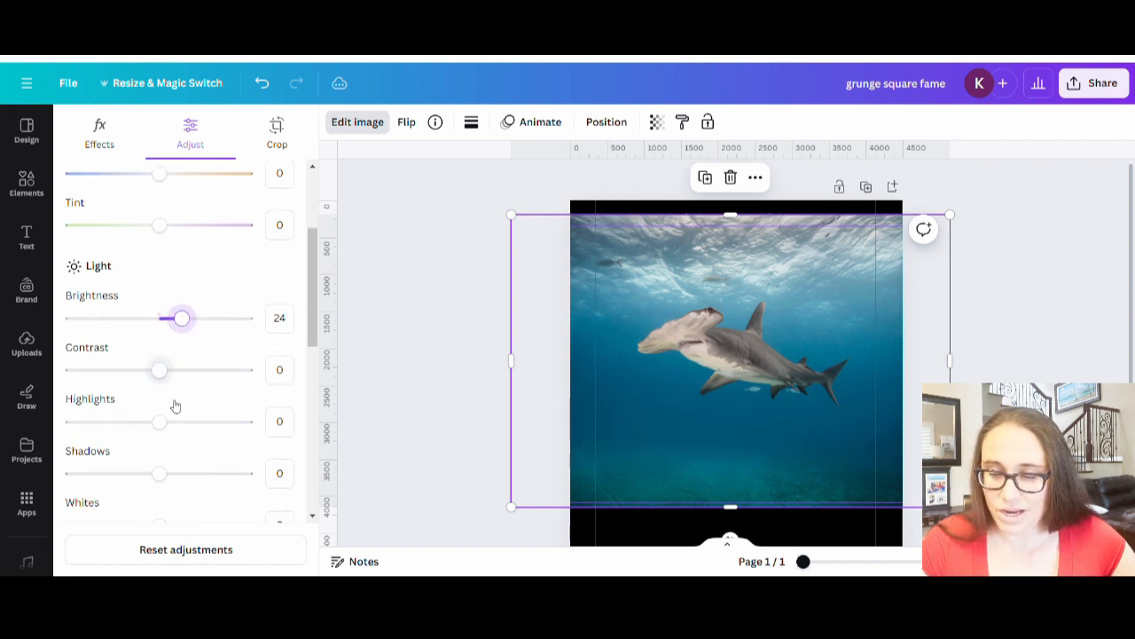
# Raise the saturation of the hammerhead photo to 26
pyautogui.scroll(-8, 166, 450)
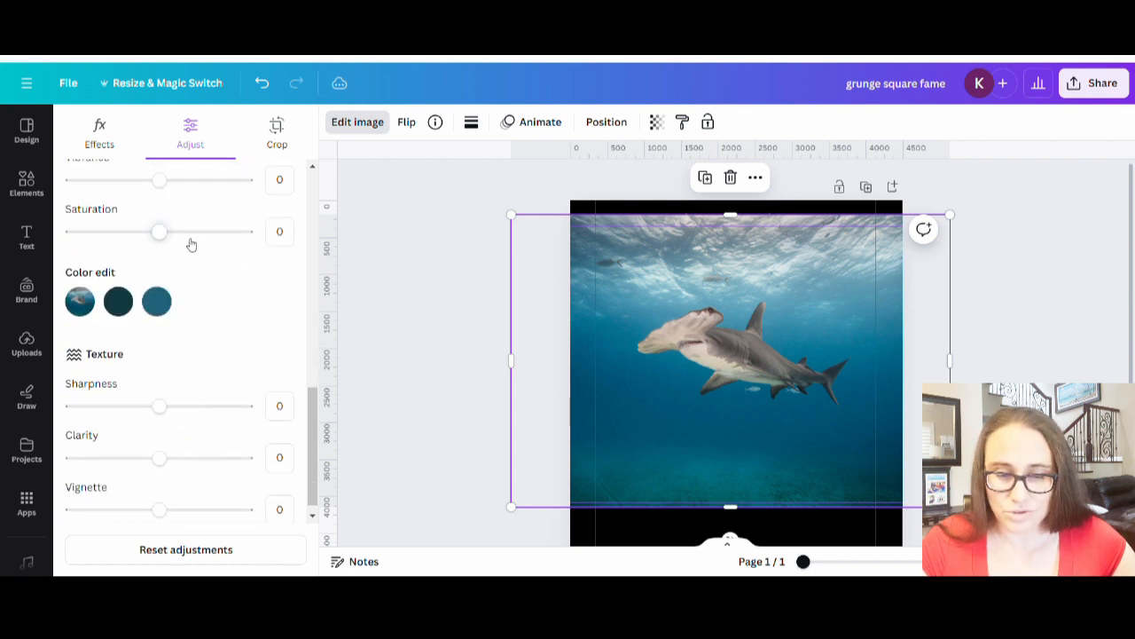
pyautogui.click(175, 241)
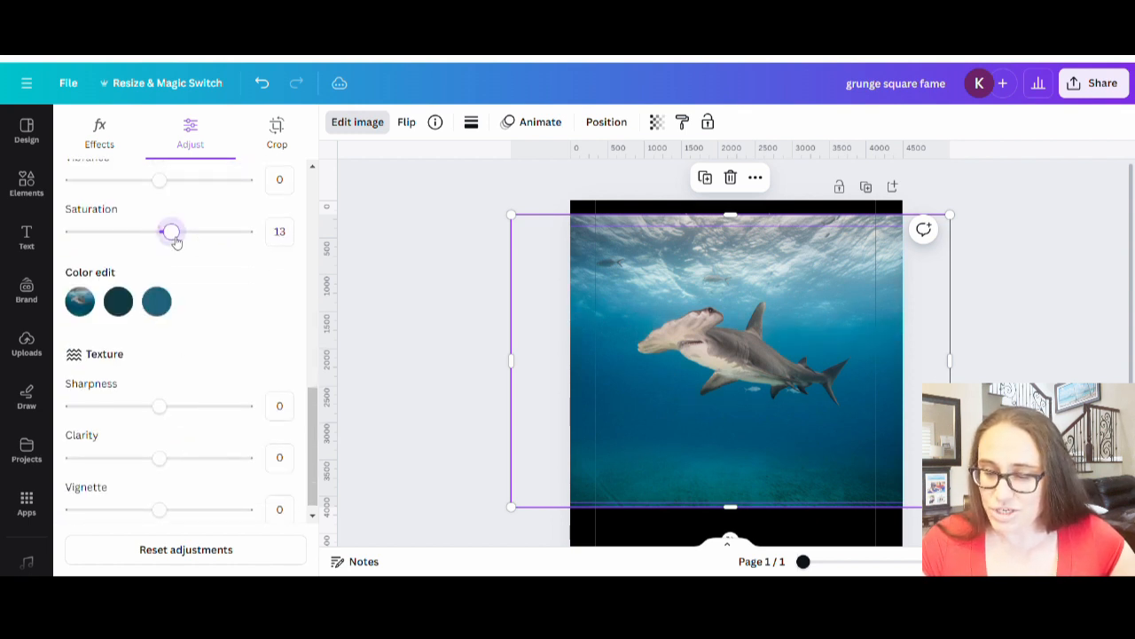
pyautogui.moveTo(176, 242); pyautogui.dragTo(188, 241)
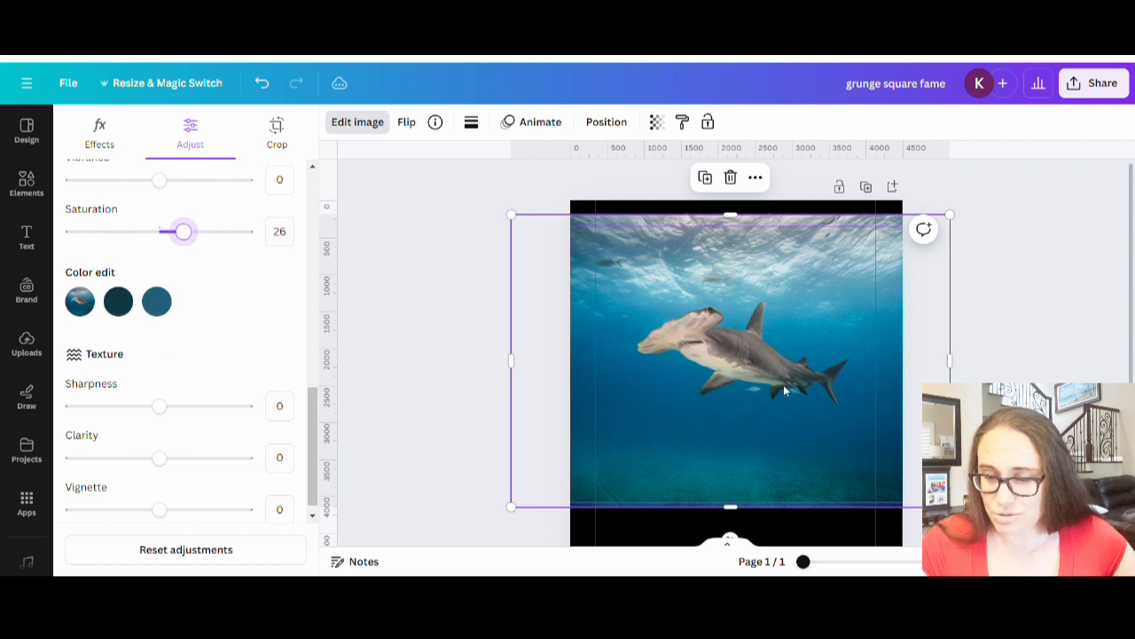
pyautogui.click(417, 350)
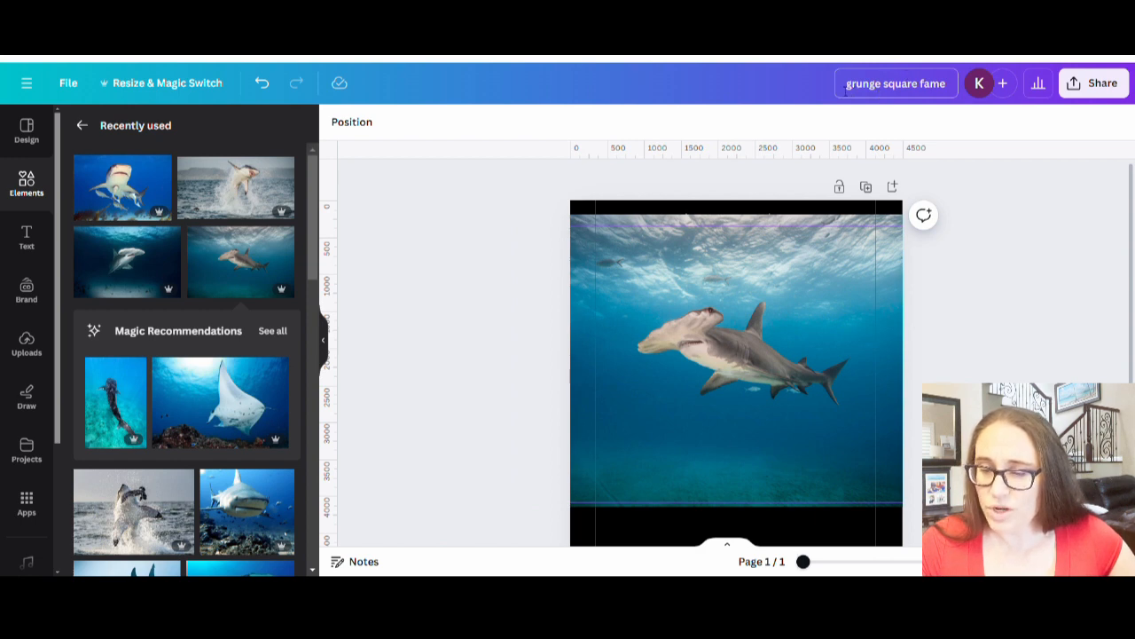
# Duplicate the page and remove the hammerhead photo from page 1, leaving only the white grunge square there
pyautogui.click(868, 187)
pyautogui.scroll(3, 825, 278)
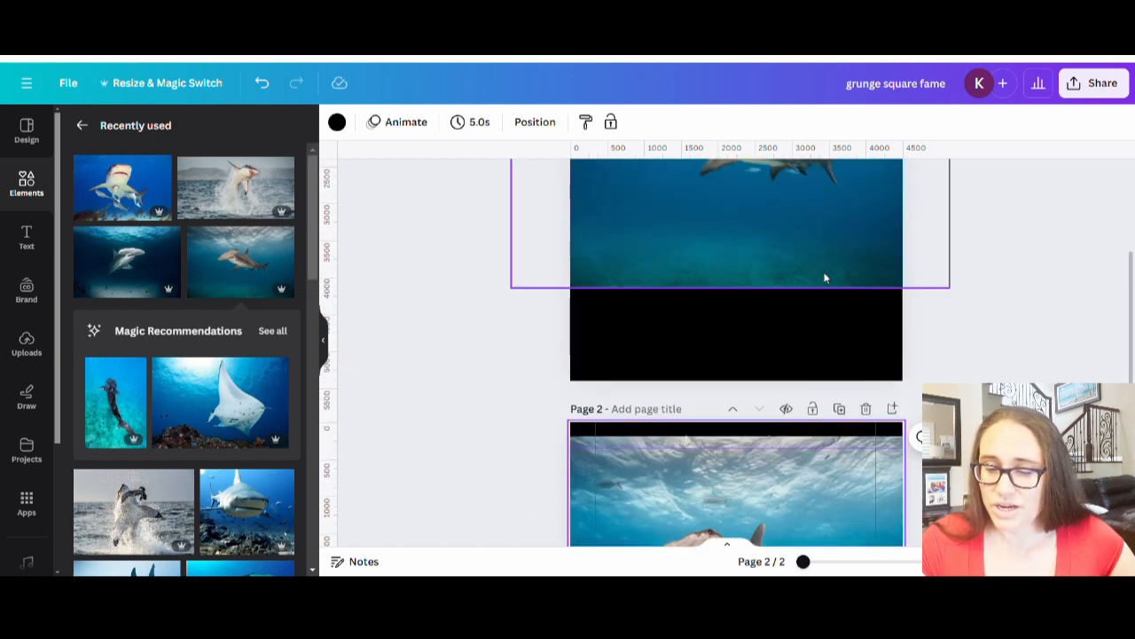
pyautogui.moveTo(825, 278); pyautogui.dragTo(8, 206)
pyautogui.scroll(3, 657, 345)
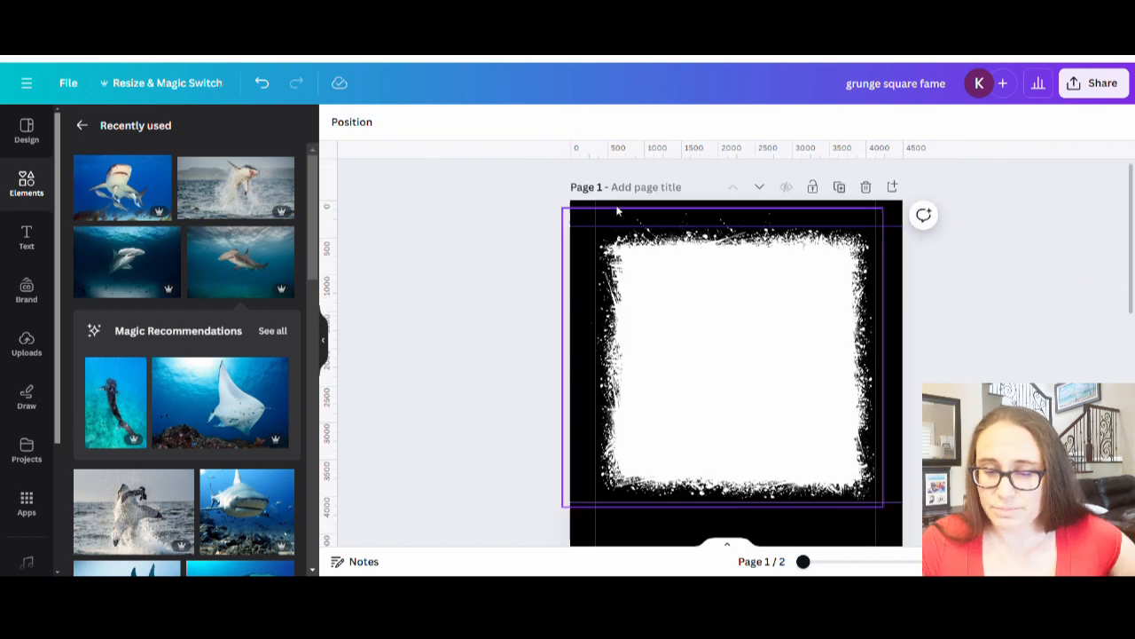
# Title page 1 "frame" and page 2 "hammer head mask"
pyautogui.click(636, 186)
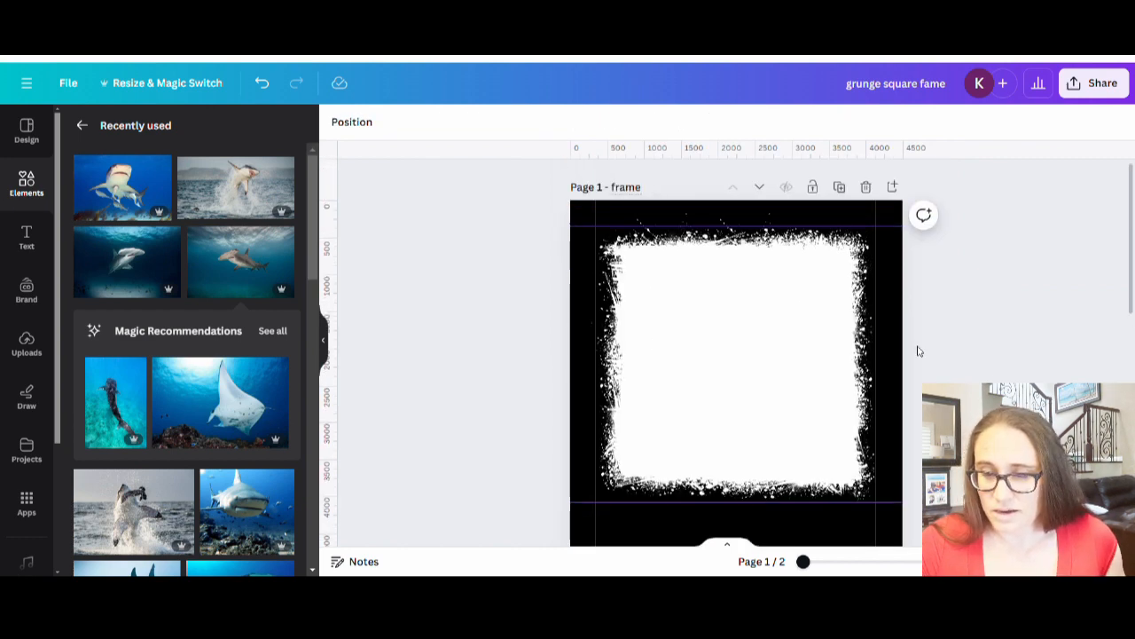
pyautogui.scroll(-5, 980, 368)
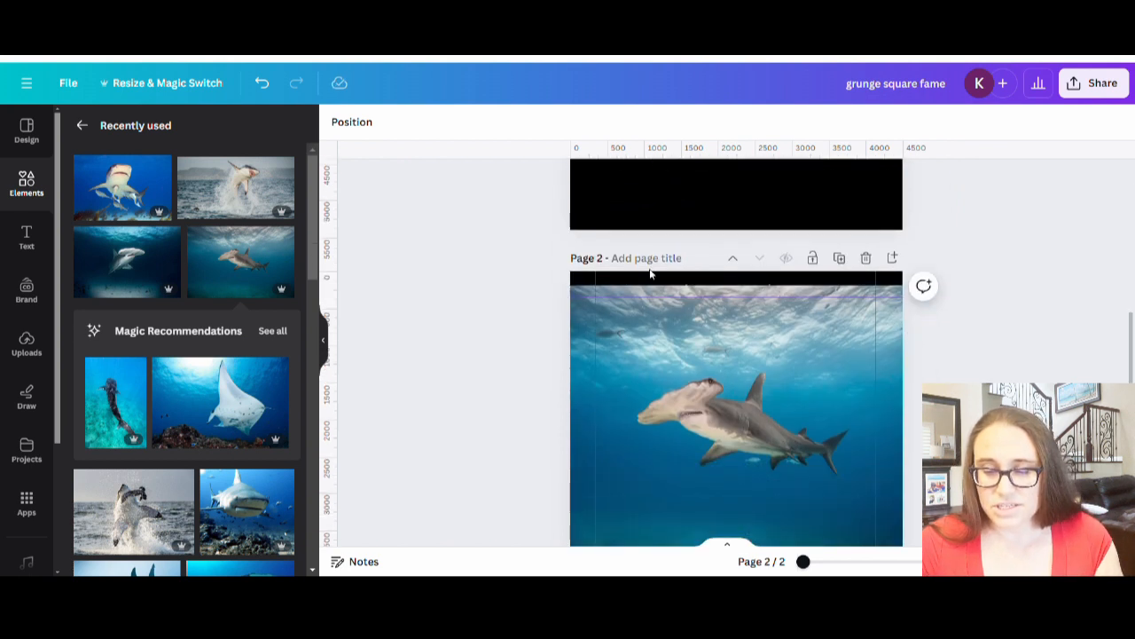
pyautogui.click(637, 264)
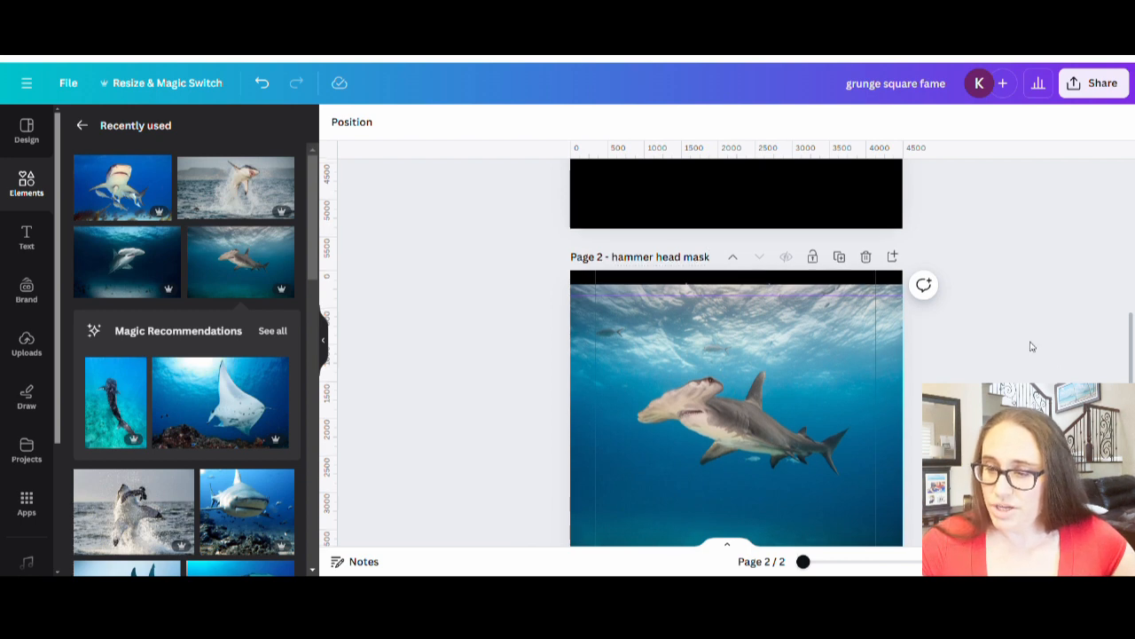
# Download only page 2, "hammer head mask", as a PNG at size 1 without a transparent background
pyautogui.scroll(-3, 1024, 337)
pyautogui.click(1095, 84)
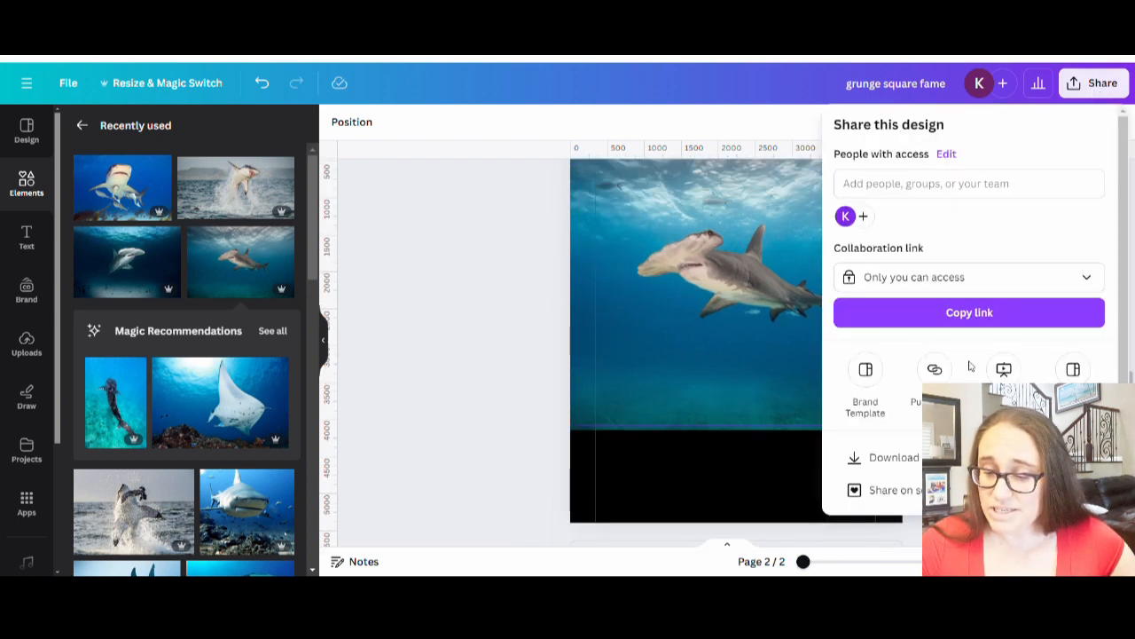
pyautogui.click(883, 459)
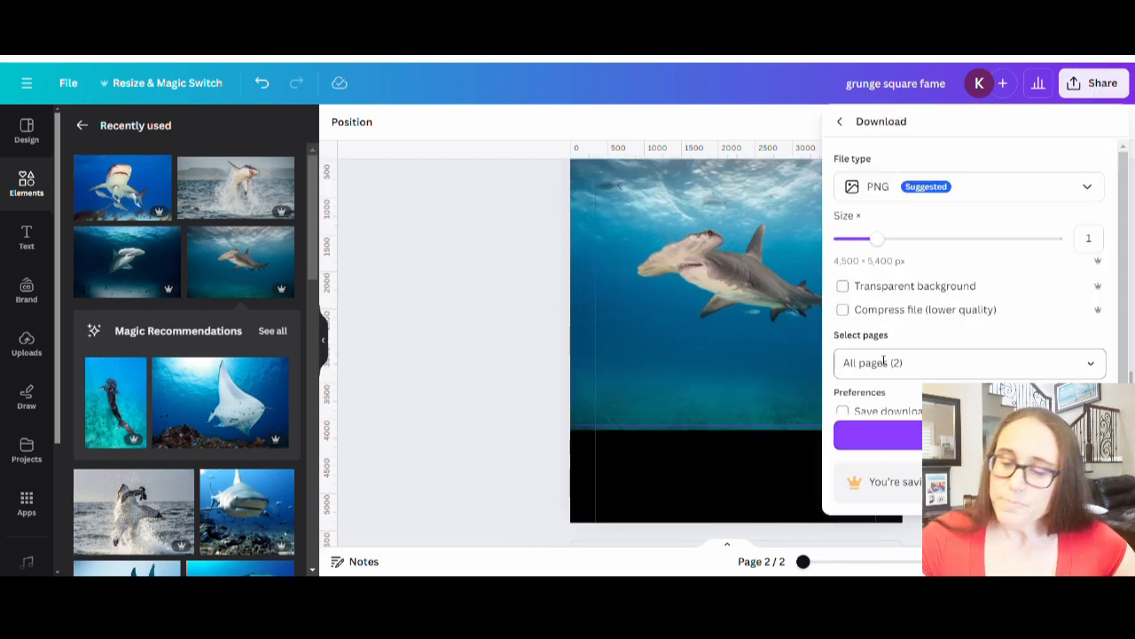
pyautogui.click(1084, 366)
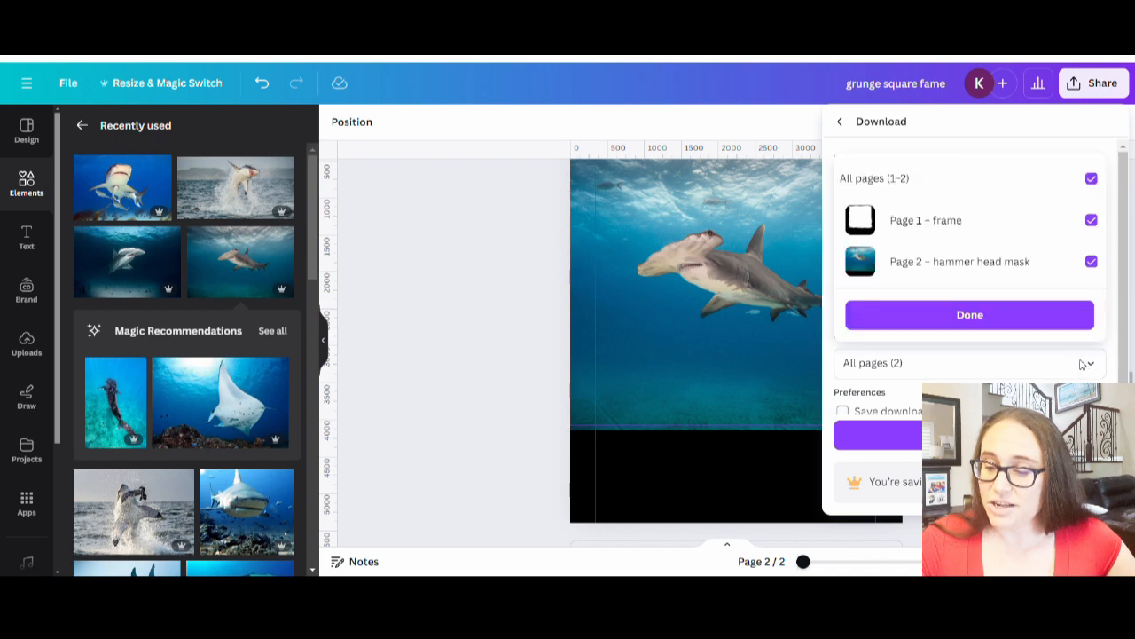
pyautogui.click(1091, 220)
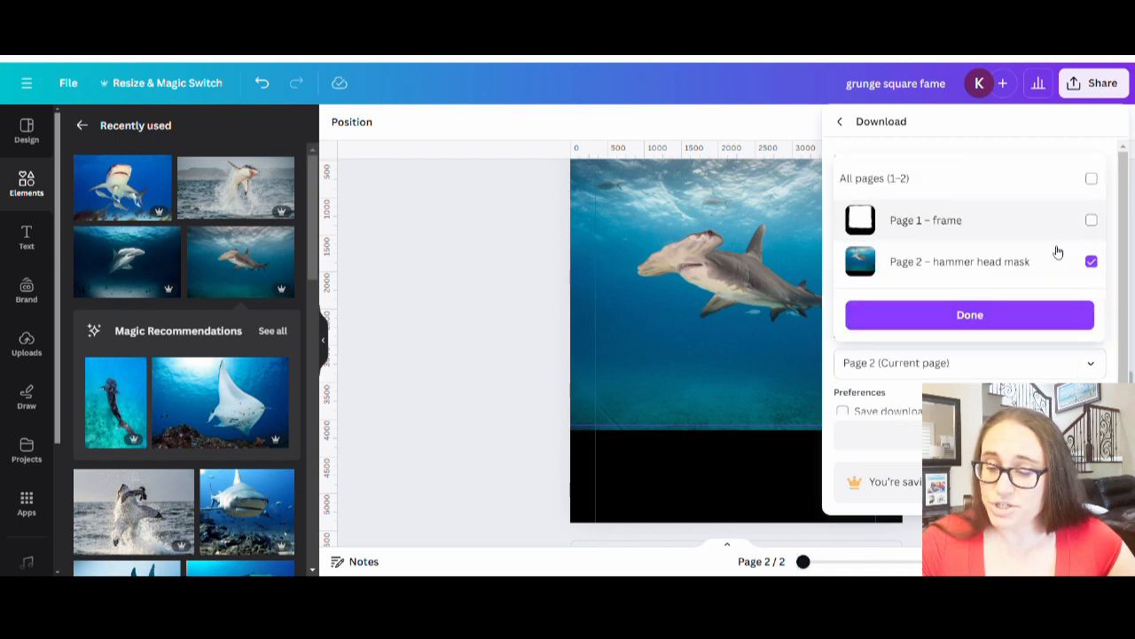
pyautogui.click(973, 321)
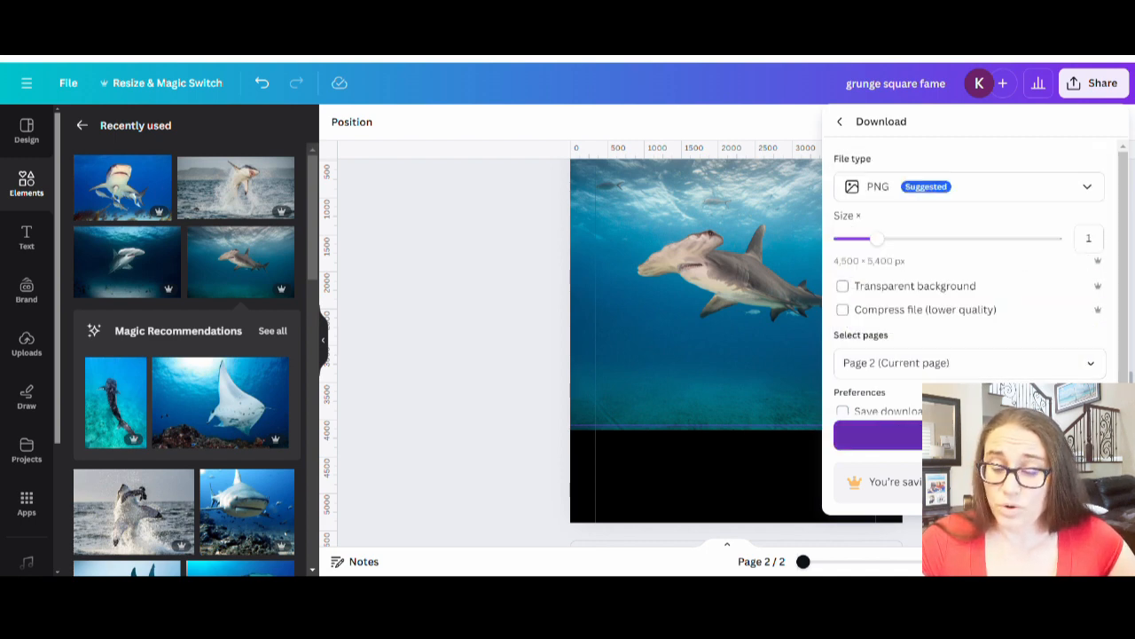
pyautogui.click(874, 435)
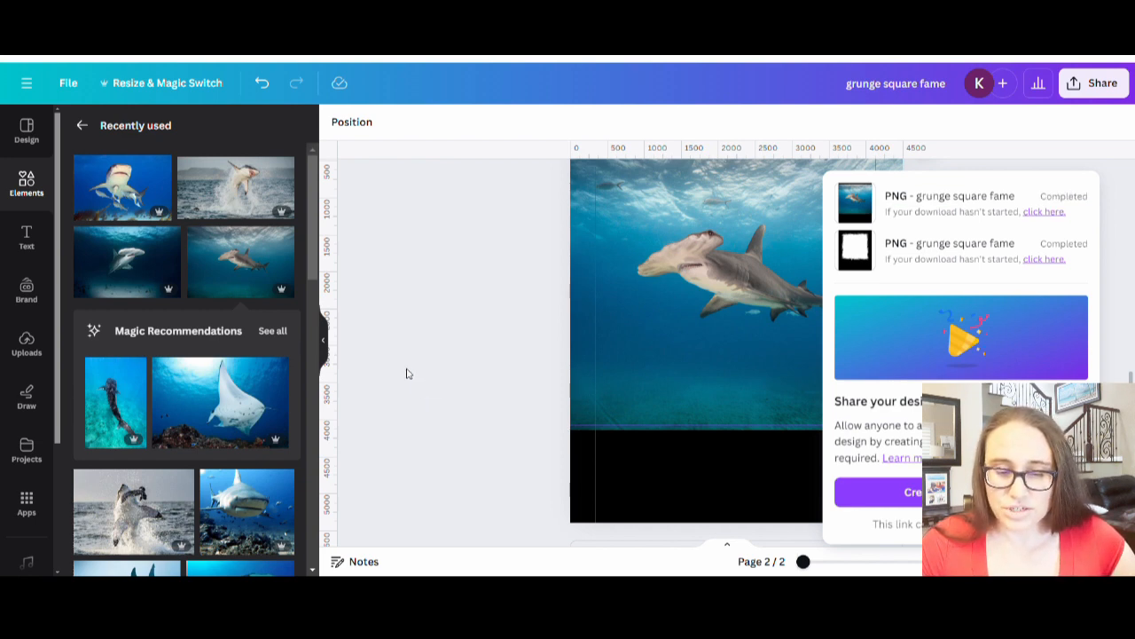
pyautogui.click(483, 377)
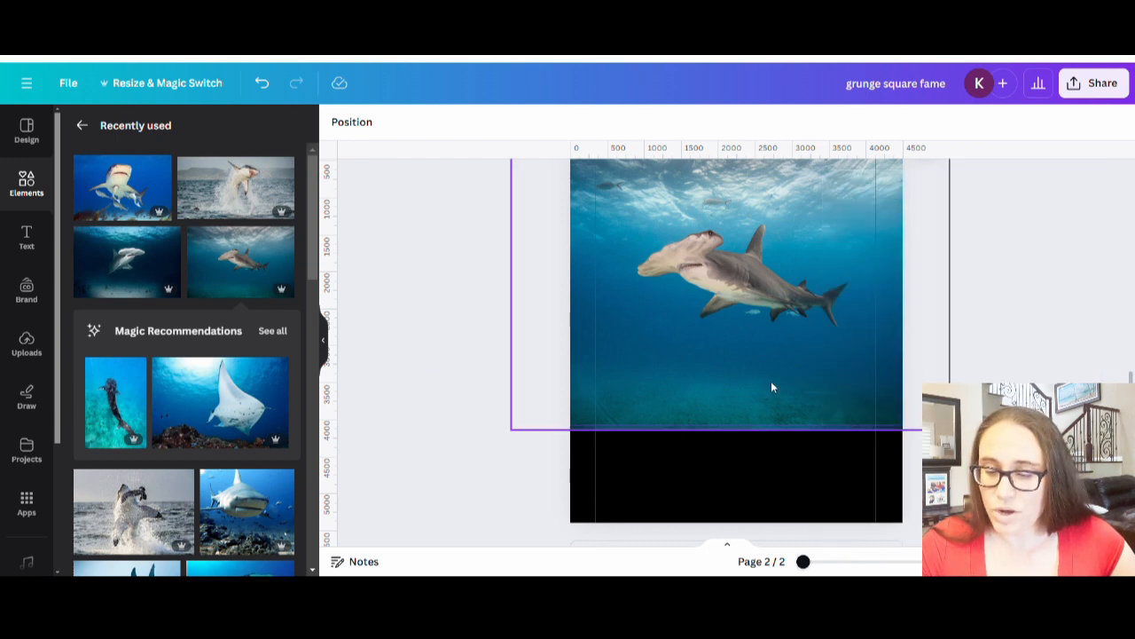
# Delete the hammerhead photo from page 2
pyautogui.moveTo(771, 380); pyautogui.dragTo(1017, 415)
pyautogui.press('Delete')
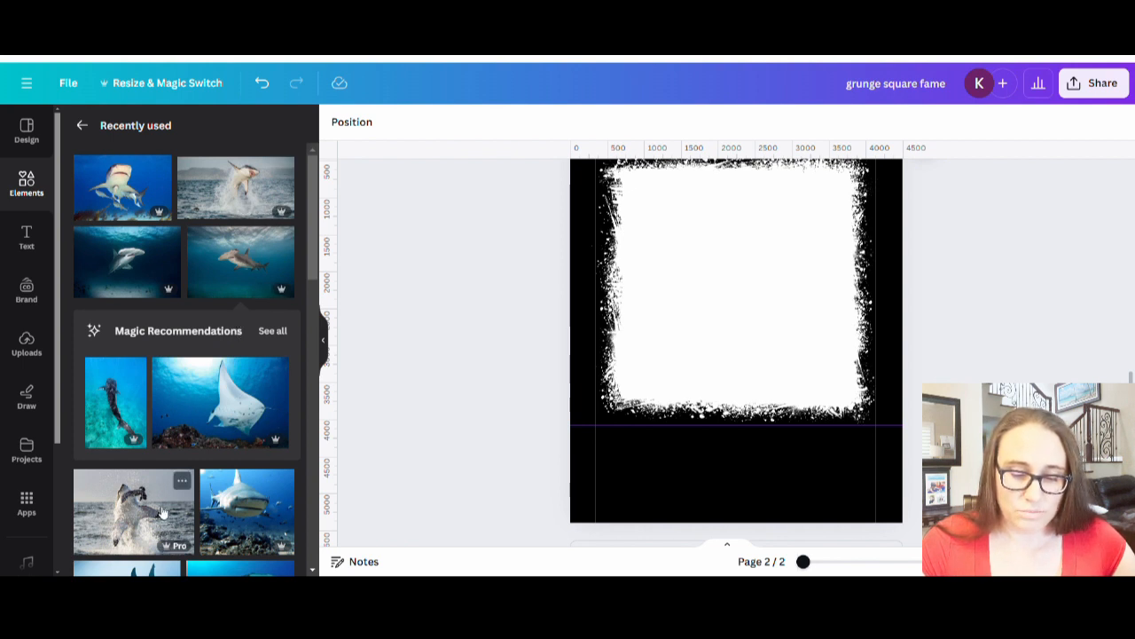
# Place the right-facing turquoise hammerhead photo from the recently used elements on page 2
pyautogui.scroll(-2, 129, 514)
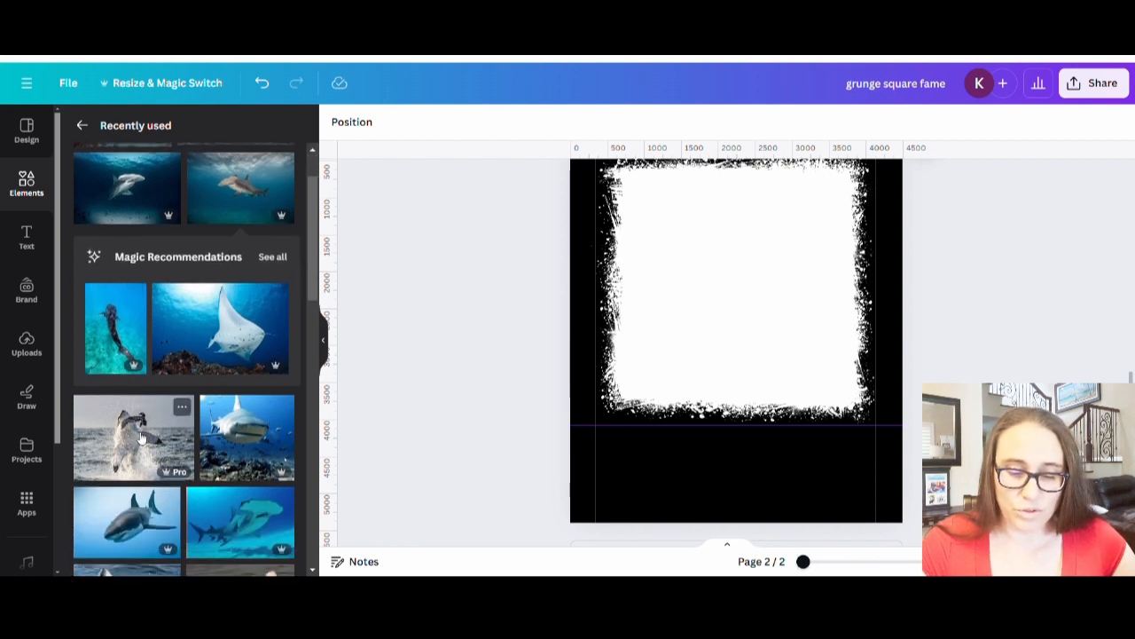
pyautogui.scroll(-1, 146, 439)
pyautogui.scroll(-1, 160, 433)
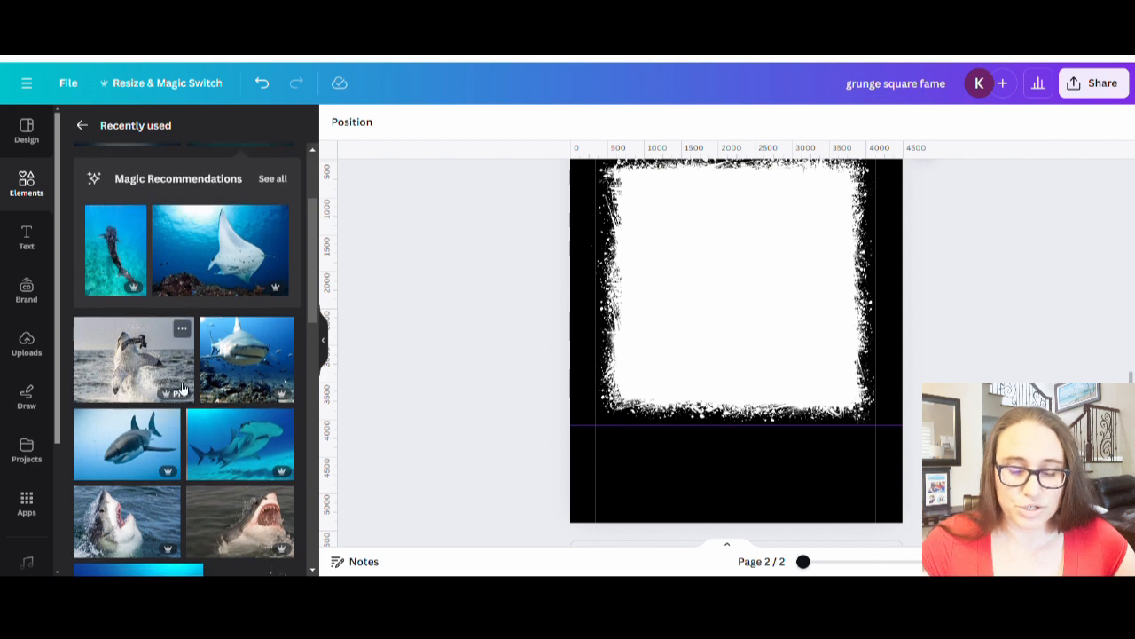
pyautogui.scroll(-2, 271, 443)
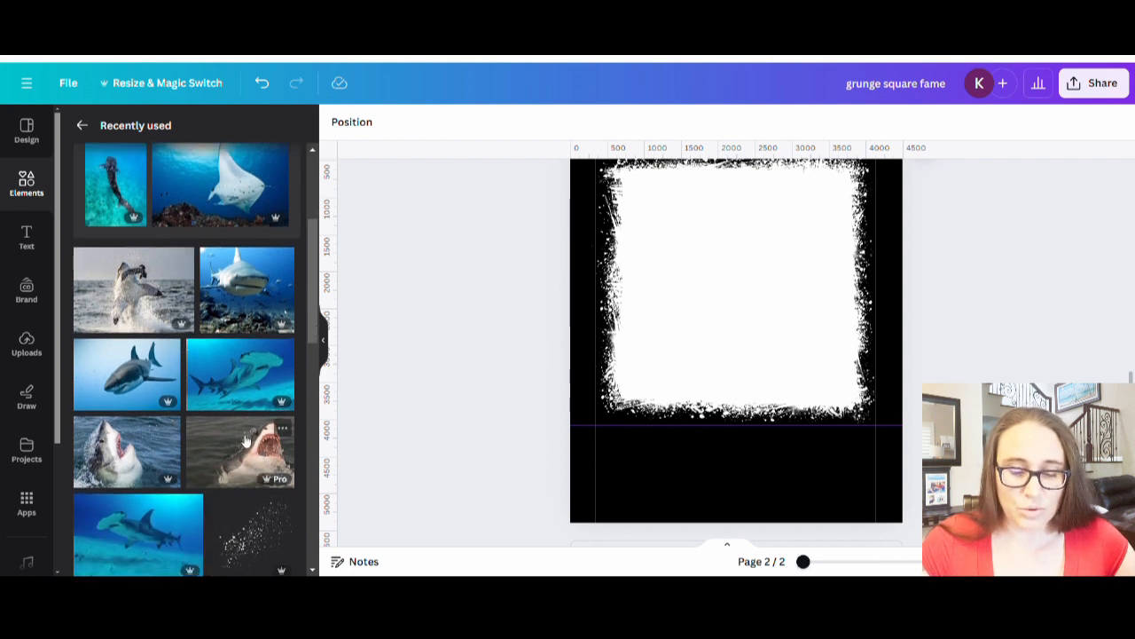
pyautogui.scroll(-2, 238, 451)
pyautogui.scroll(2, 246, 443)
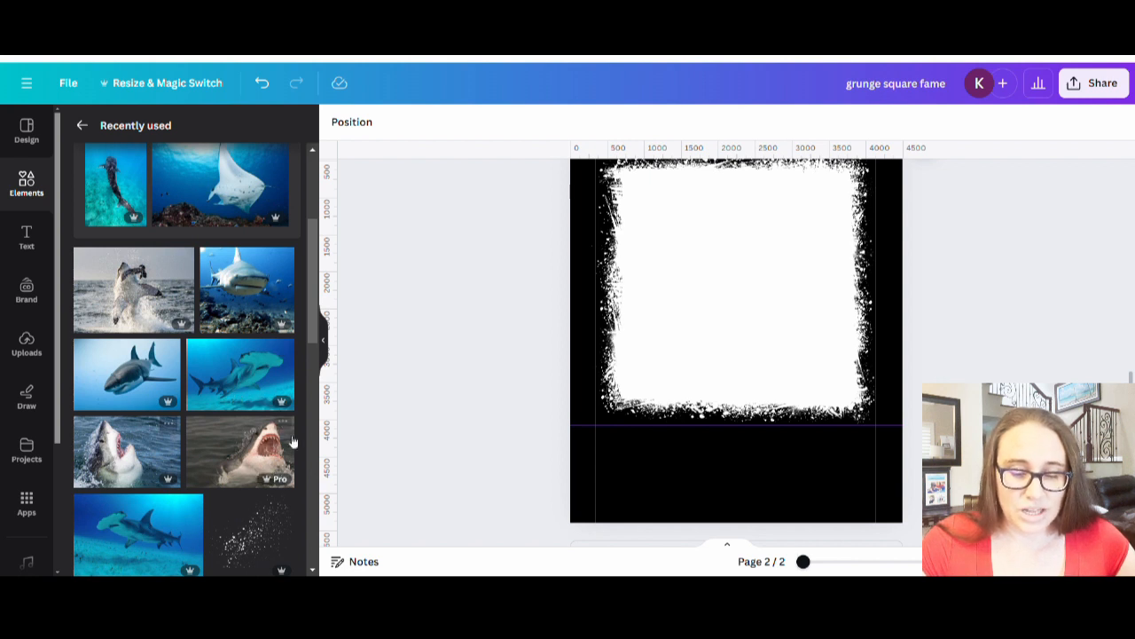
pyautogui.click(232, 380)
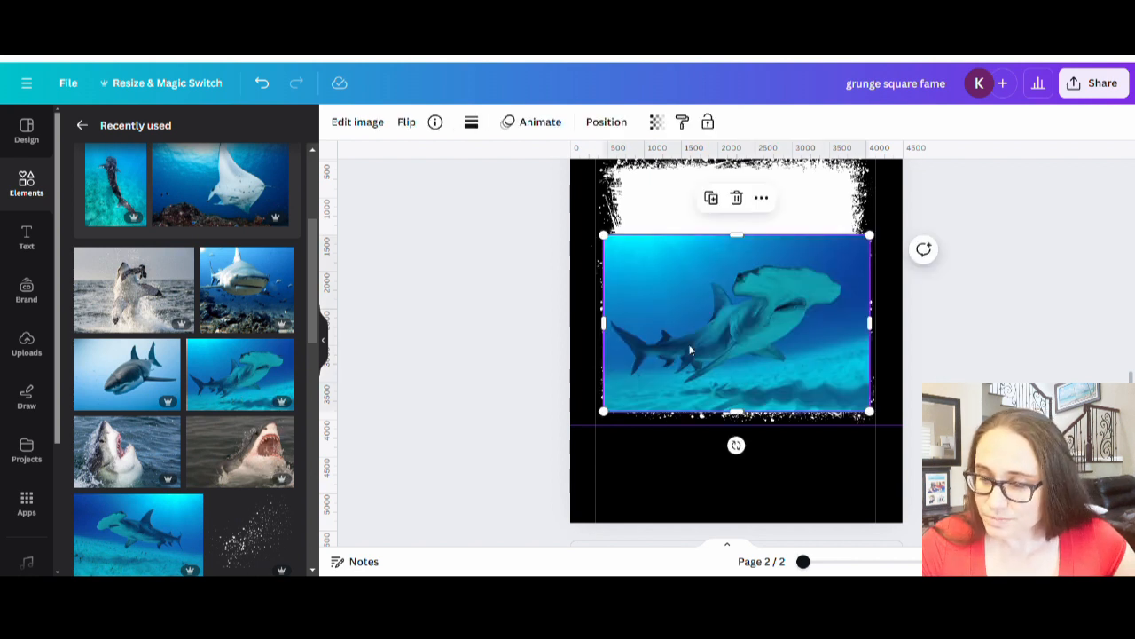
# Enlarge and reposition the turquoise hammerhead photo so it spans the full width of page 2
pyautogui.moveTo(721, 330); pyautogui.dragTo(652, 250)
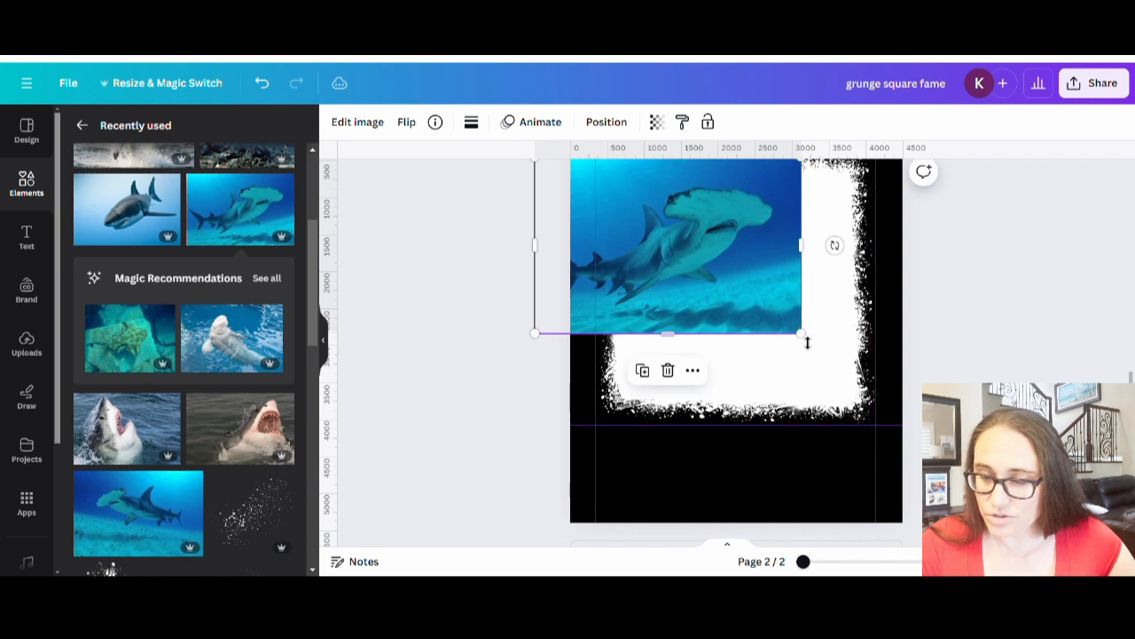
pyautogui.moveTo(801, 334); pyautogui.dragTo(928, 418)
pyautogui.moveTo(685, 330); pyautogui.dragTo(637, 325)
pyautogui.scroll(3, 636, 332)
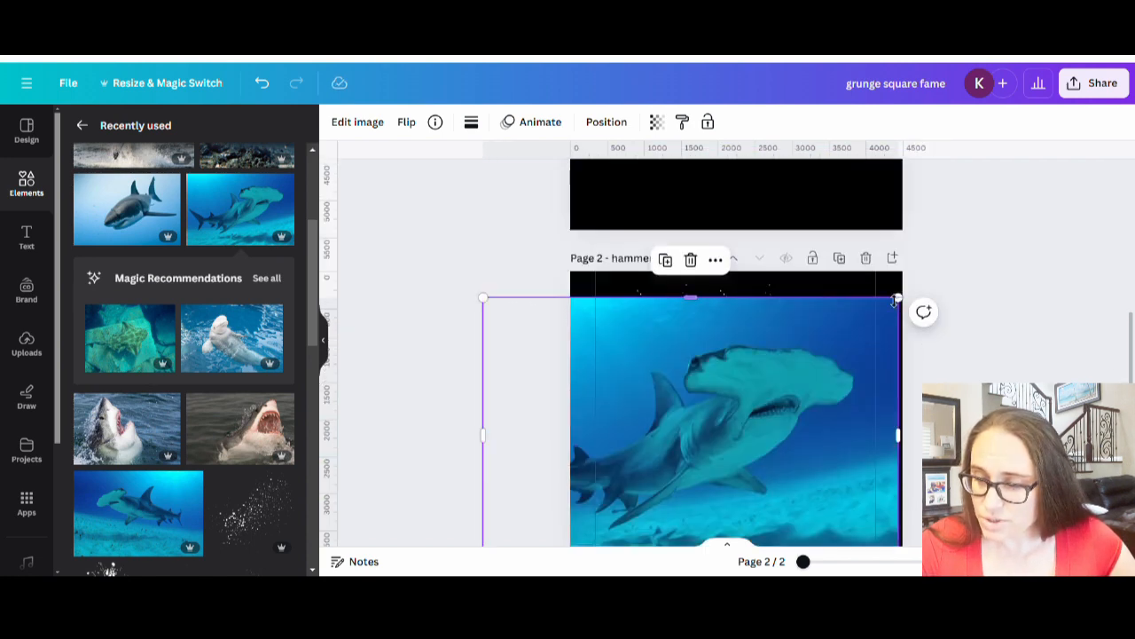
pyautogui.moveTo(902, 299); pyautogui.dragTo(937, 270)
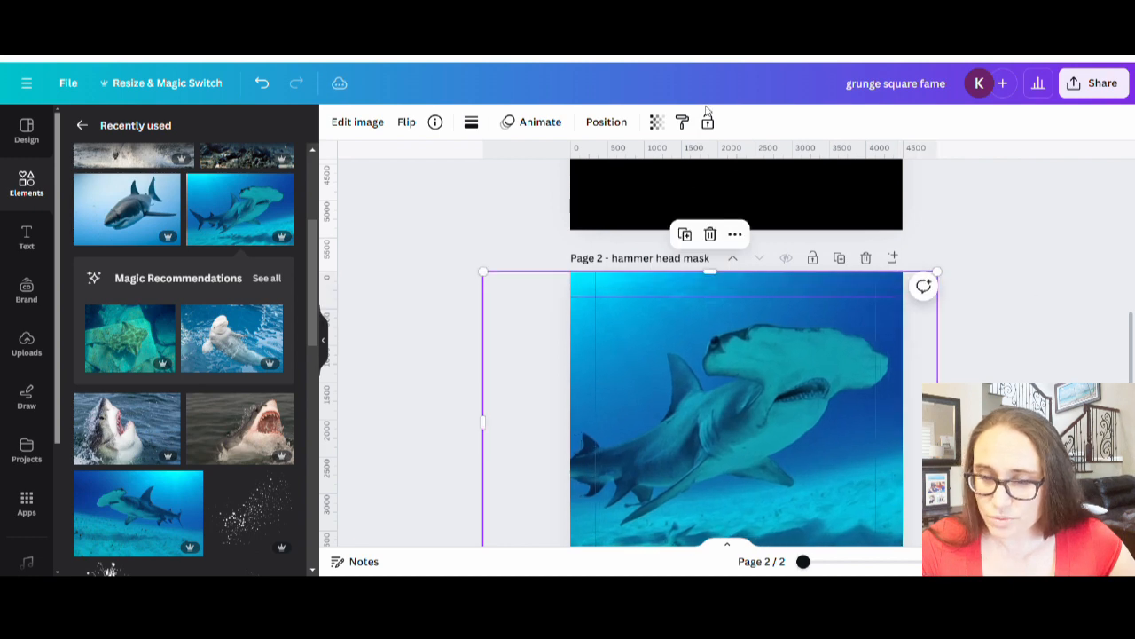
# Try aligning the turquoise hammerhead photo over the grunge square with its transparency lowered, and delete the photo from page 2
pyautogui.click(657, 121)
pyautogui.moveTo(598, 177); pyautogui.dragTo(565, 185)
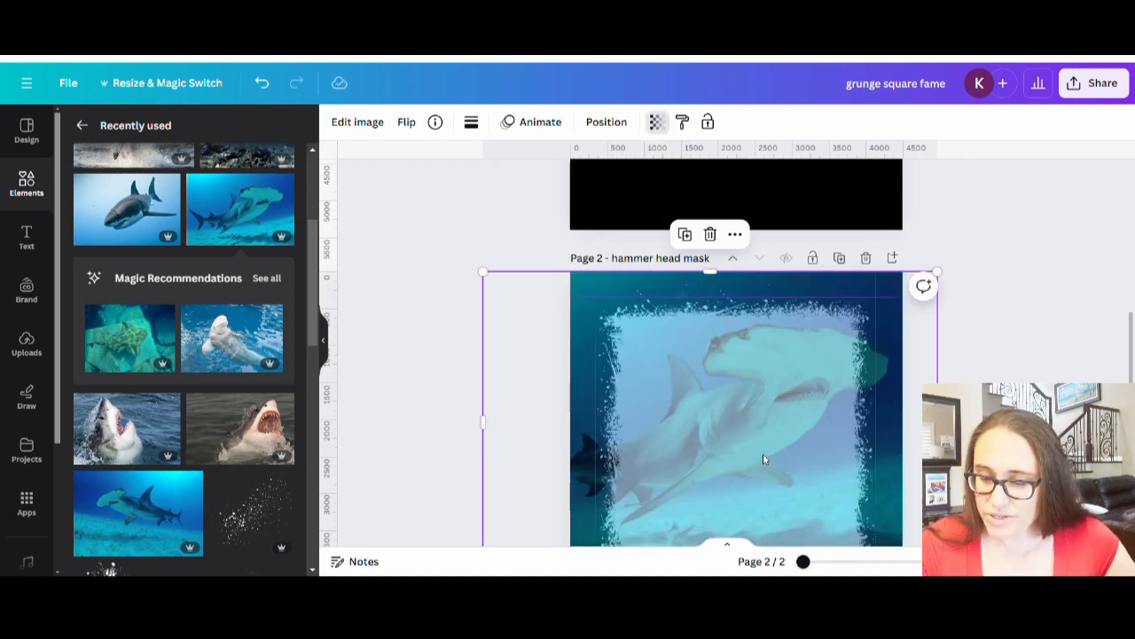
pyautogui.moveTo(763, 453); pyautogui.dragTo(742, 465)
pyautogui.scroll(-2, 754, 420)
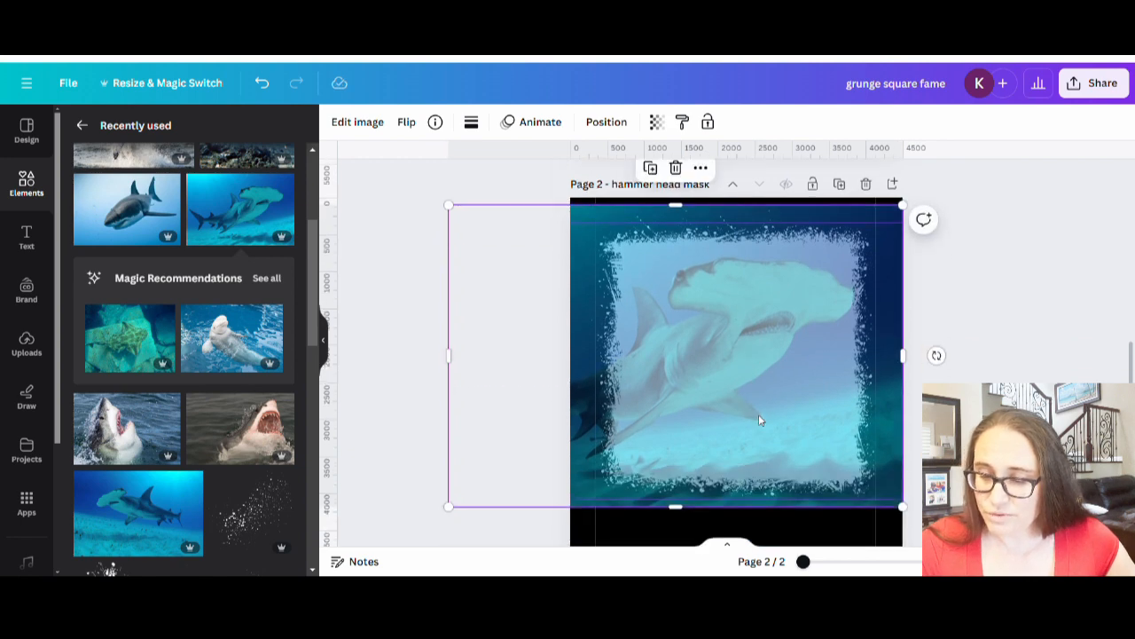
pyautogui.moveTo(786, 278); pyautogui.dragTo(760, 311)
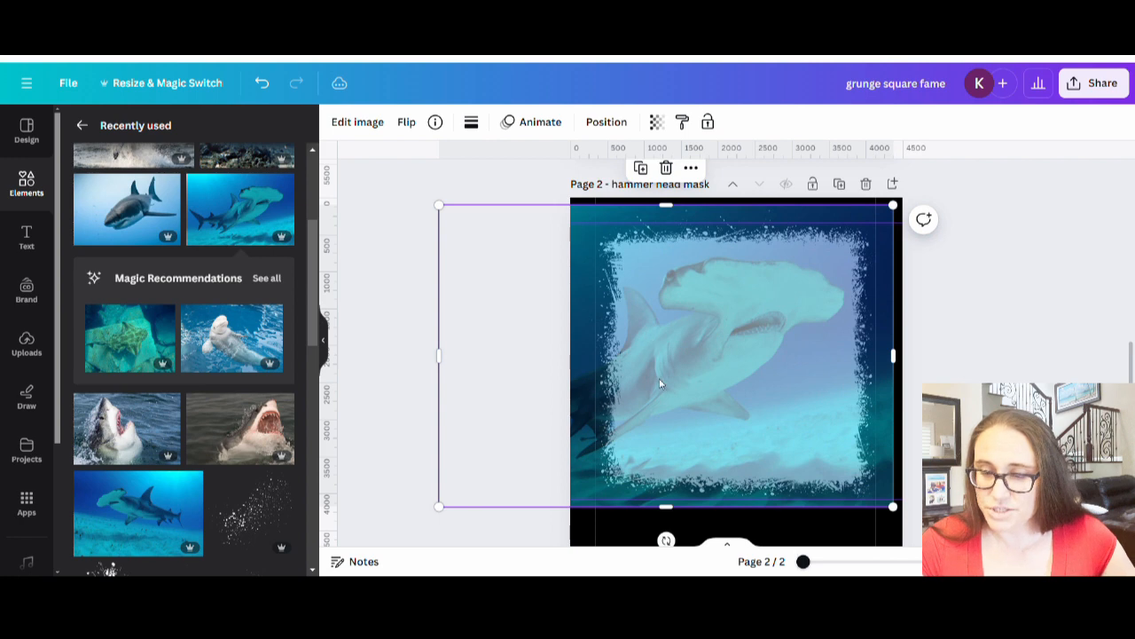
pyautogui.press('Delete')
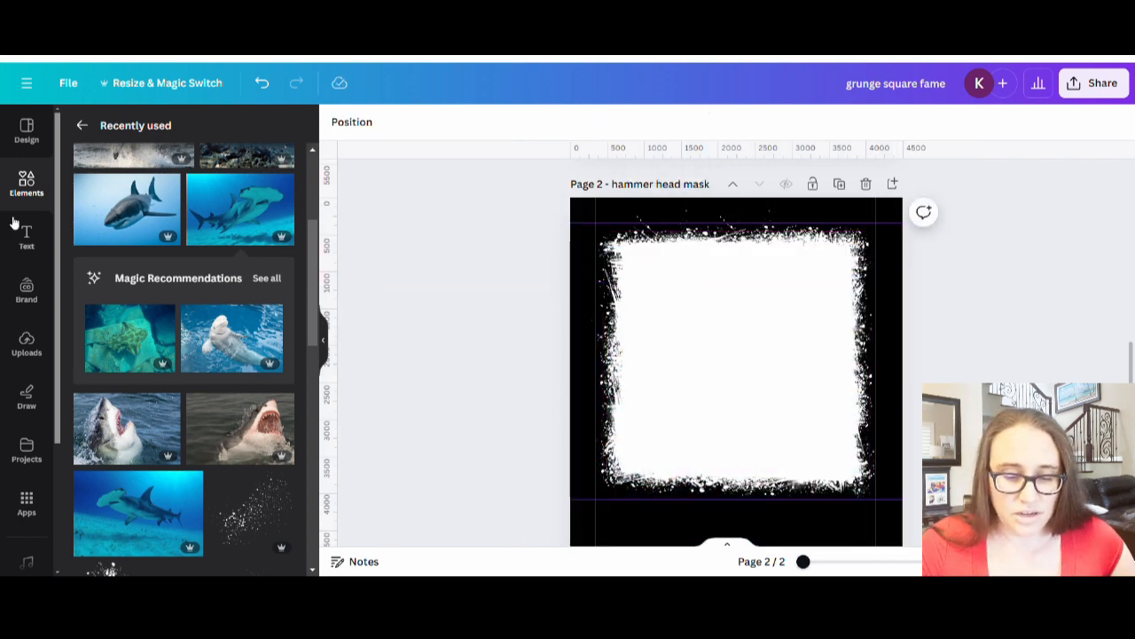
# Place the photo of the shark leaping out of the water from the recently used elements on page 2
pyautogui.scroll(1, 202, 432)
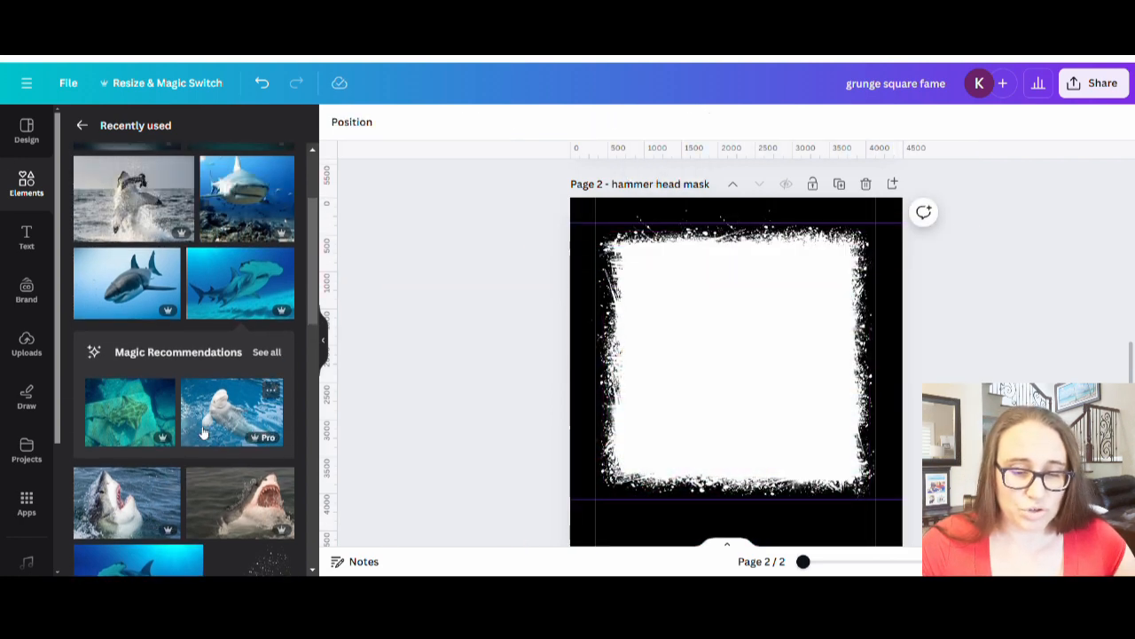
pyautogui.scroll(2, 204, 432)
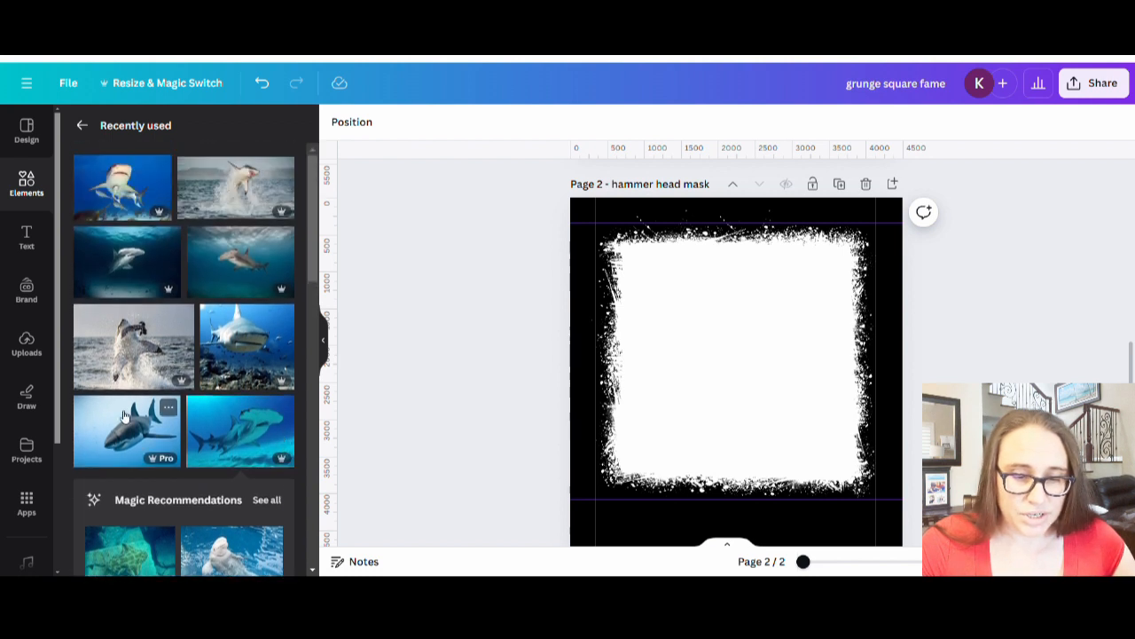
pyautogui.click(253, 187)
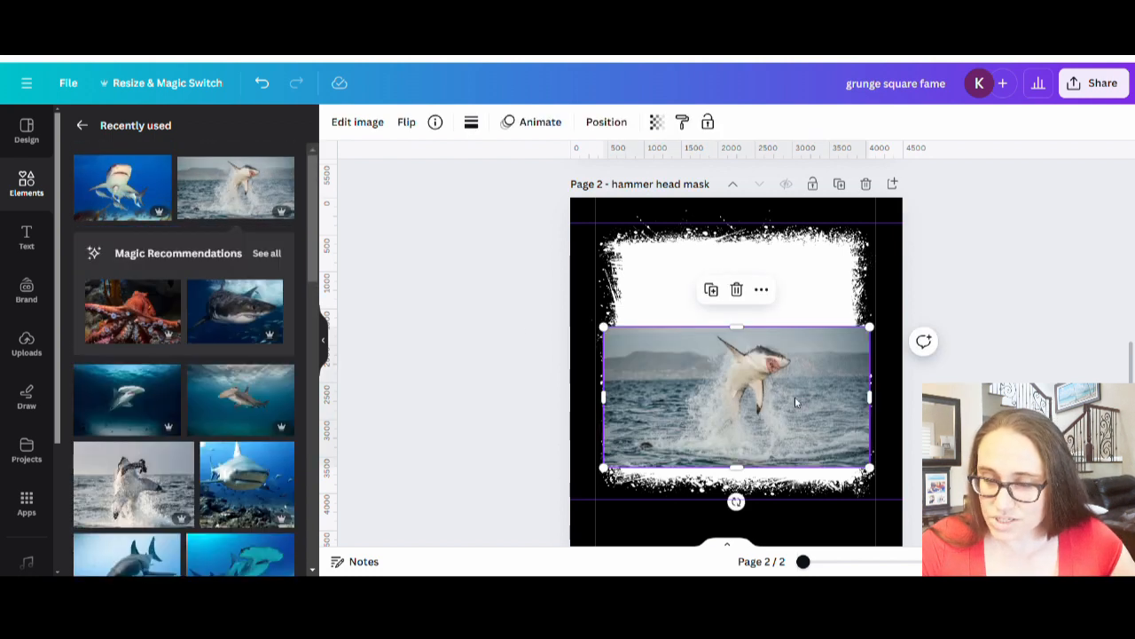
# Crop both sides of the leaping shark photo, and enlarge and position it to cover the whole grunge square
pyautogui.moveTo(794, 396); pyautogui.dragTo(715, 316)
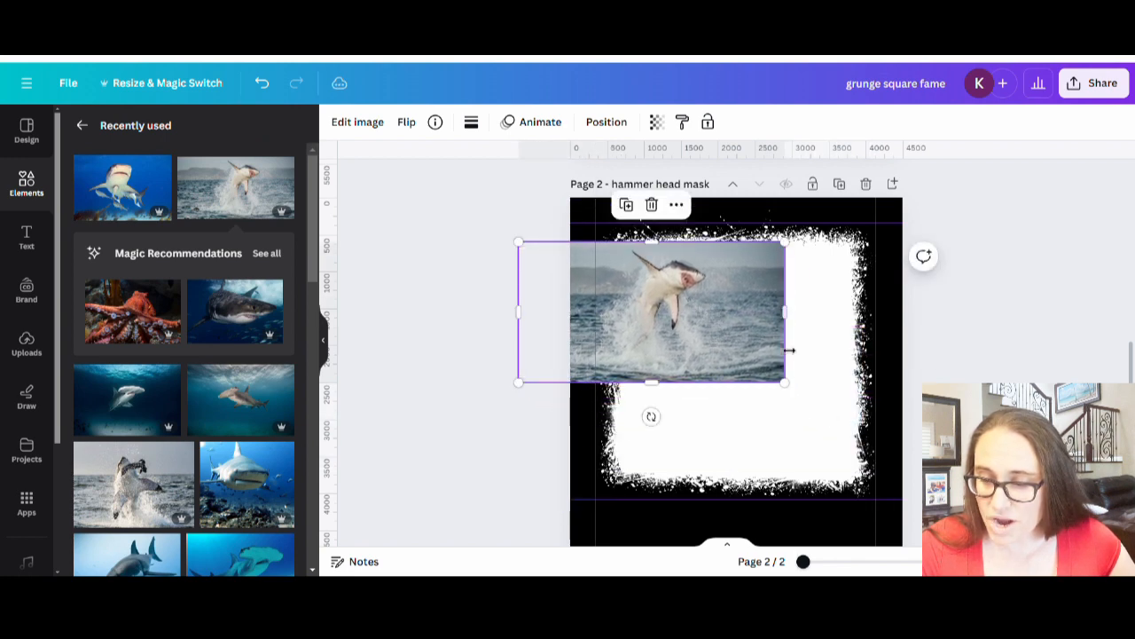
pyautogui.moveTo(791, 331); pyautogui.dragTo(752, 329)
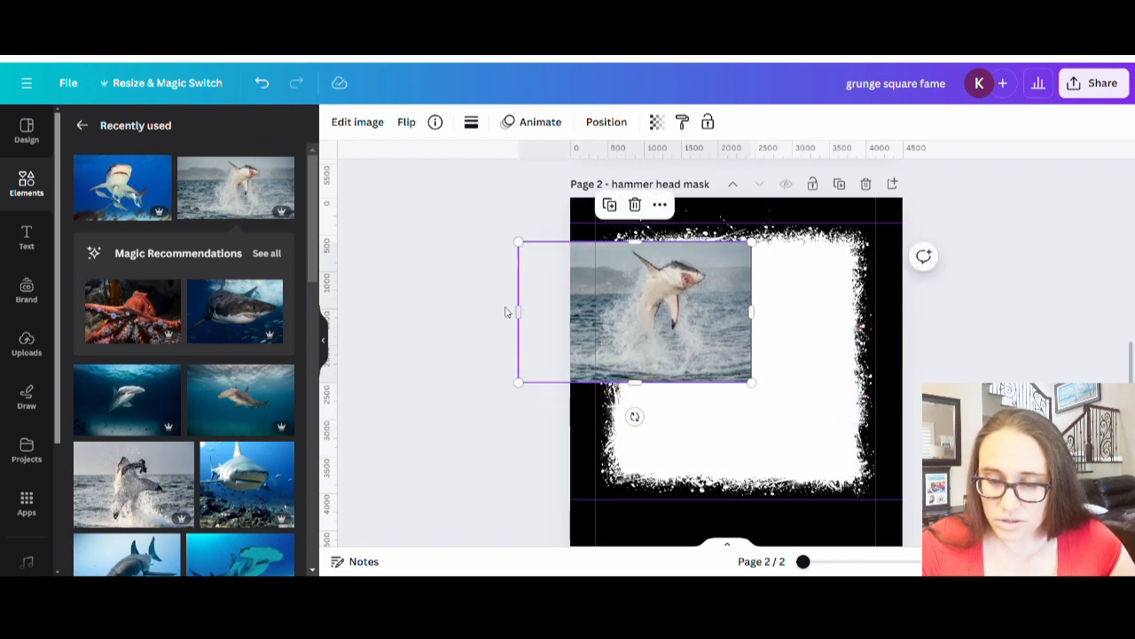
pyautogui.moveTo(523, 315); pyautogui.dragTo(570, 311)
pyautogui.moveTo(760, 386); pyautogui.dragTo(991, 566)
pyautogui.moveTo(734, 435); pyautogui.dragTo(685, 390)
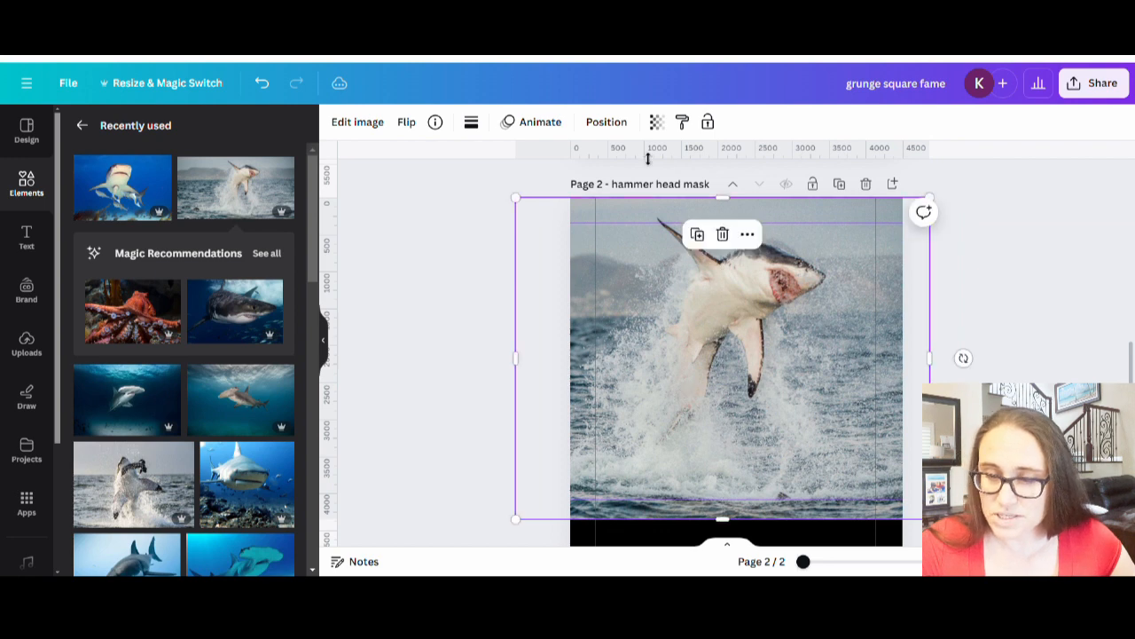
# Set the leaping shark photo's transparency to 80 and shift it slightly down over the grunge square
pyautogui.click(656, 122)
pyautogui.moveTo(612, 182); pyautogui.dragTo(599, 188)
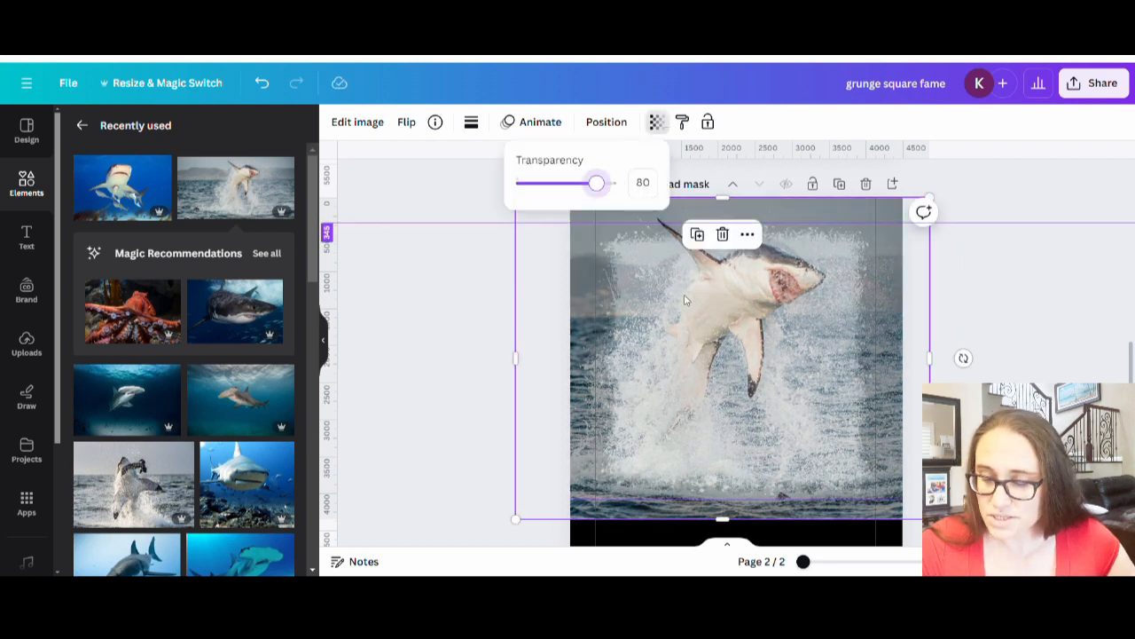
pyautogui.scroll(2, 840, 423)
pyautogui.moveTo(848, 442); pyautogui.dragTo(847, 445)
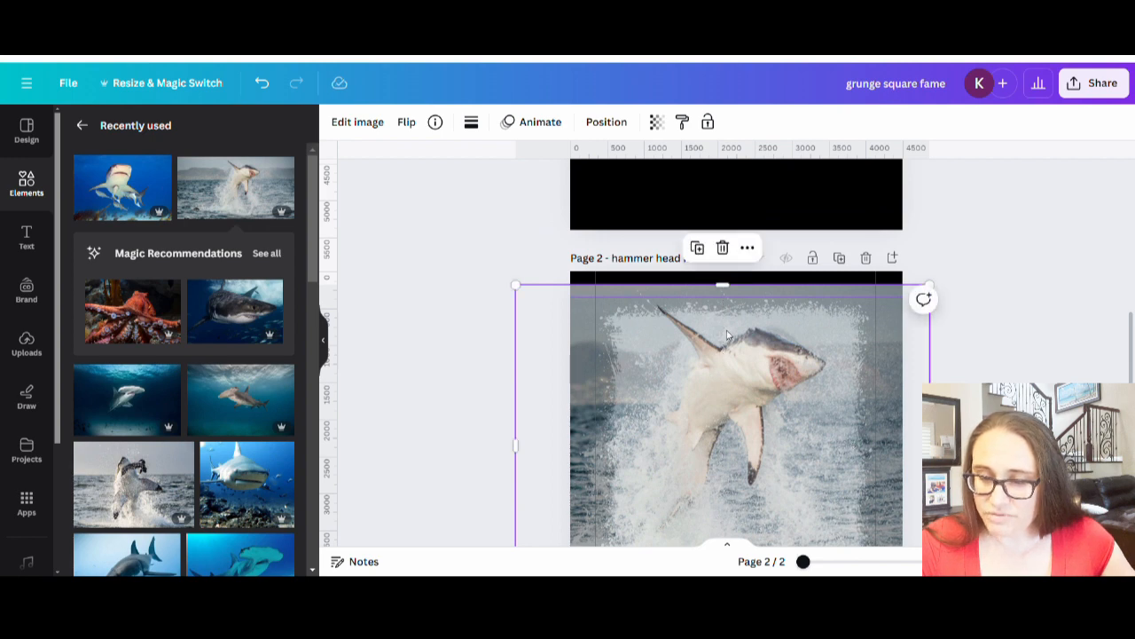
# Fine-tune the leaping shark photo's vertical position, and enlarge it outward from its lower-left corner so the shark fills more of the grunge square
pyautogui.scroll(-2, 754, 310)
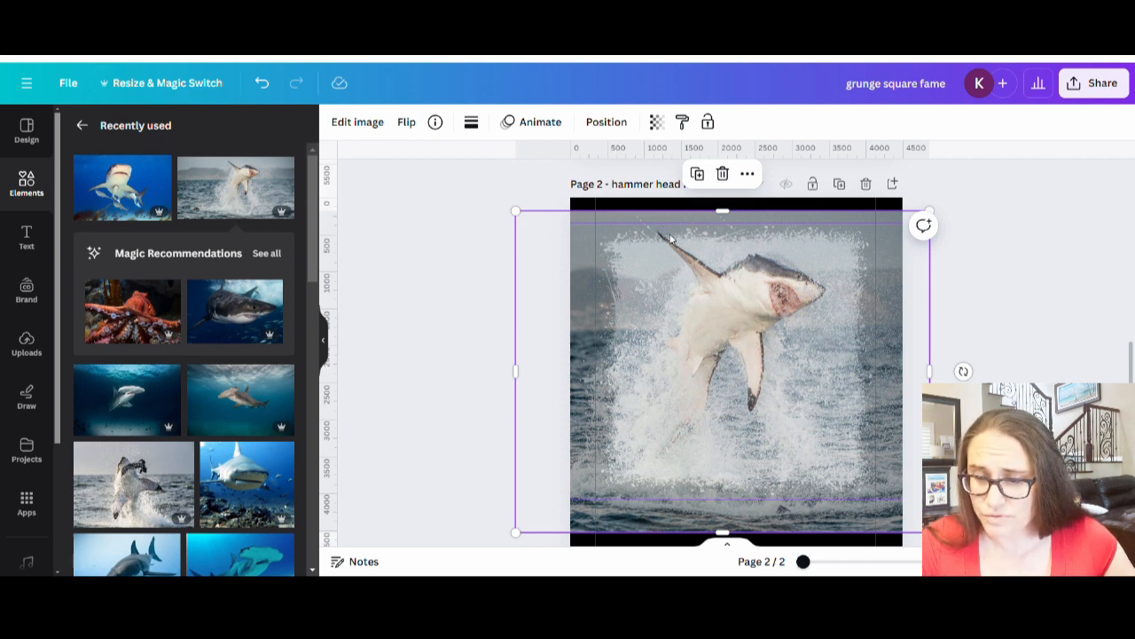
pyautogui.moveTo(734, 289); pyautogui.dragTo(735, 301)
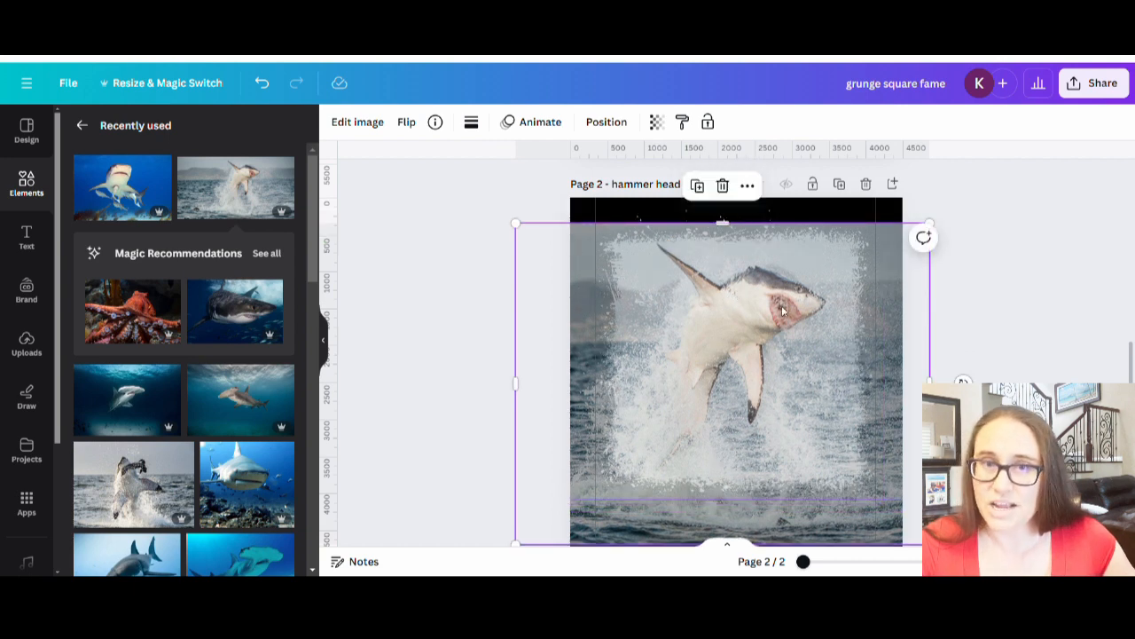
pyautogui.moveTo(771, 343); pyautogui.dragTo(773, 336)
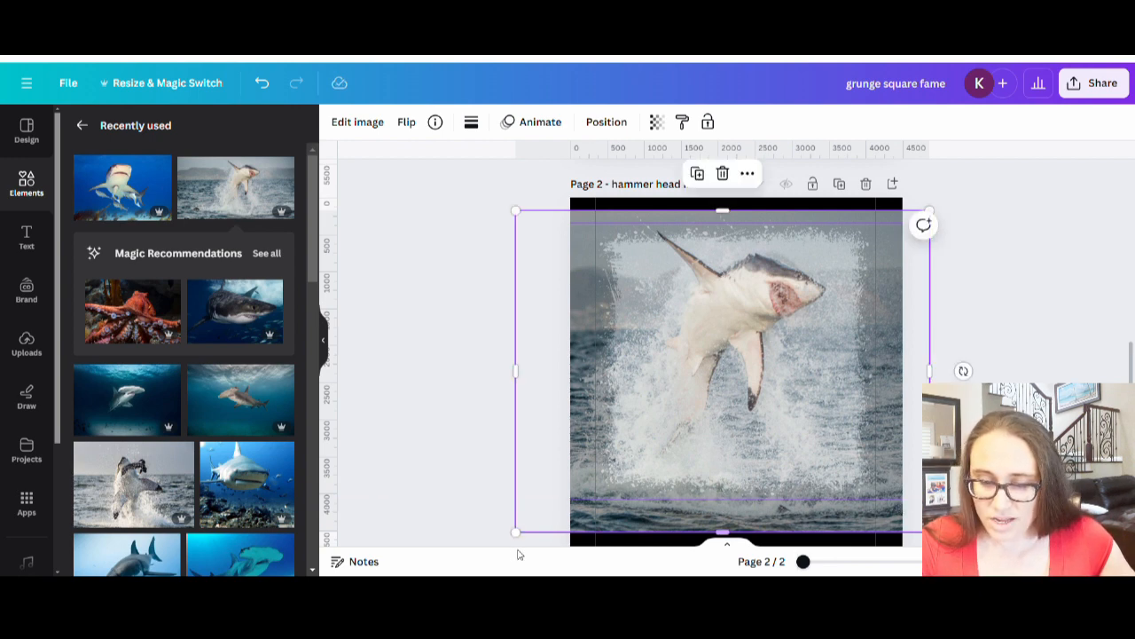
pyautogui.moveTo(515, 532); pyautogui.dragTo(486, 564)
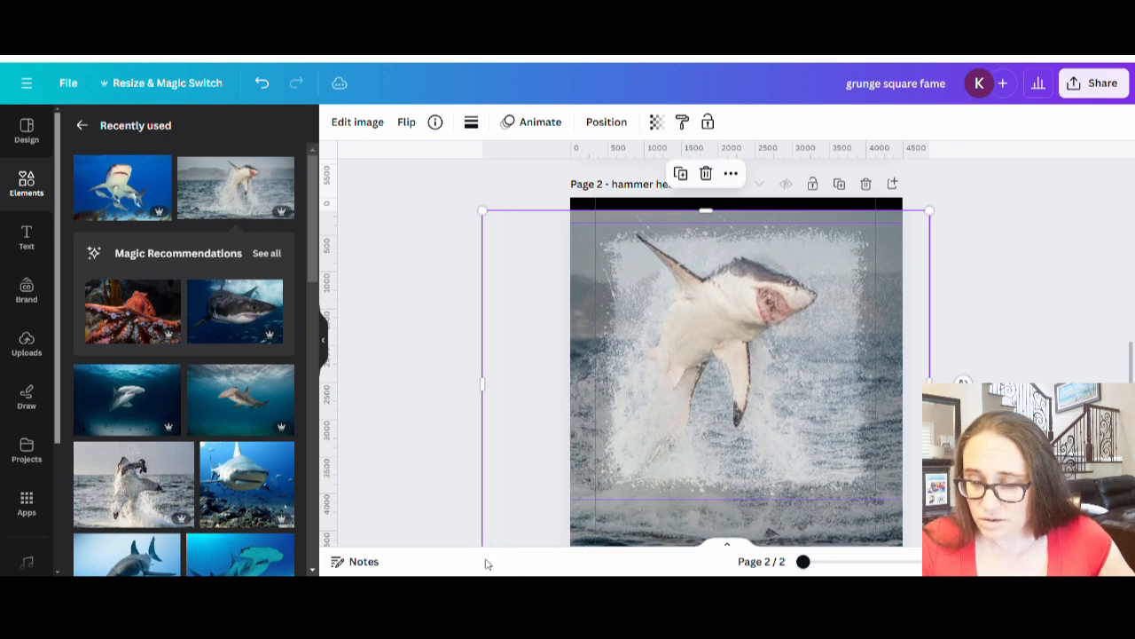
# Shift the jumping shark photo slightly sideways to centre it over the grunge frame and set its transparency to 100
pyautogui.moveTo(797, 477)
pyautogui.mouseDown()
pyautogui.moveTo(814, 486)
pyautogui.moveTo(808, 478)
pyautogui.mouseUp()
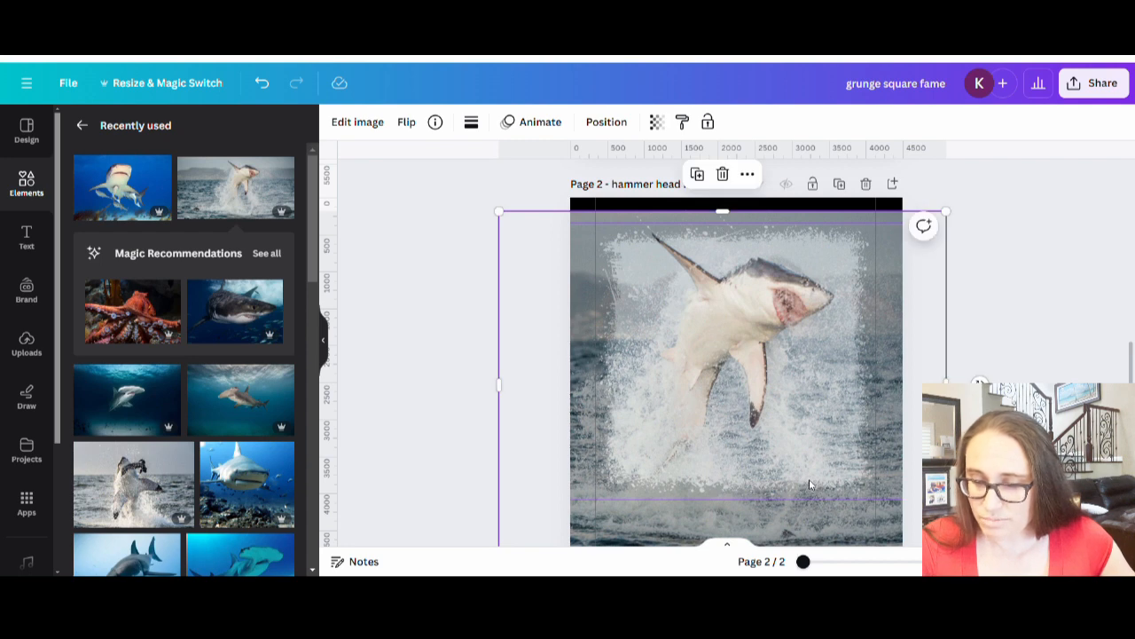
pyautogui.scroll(-1, 784, 215)
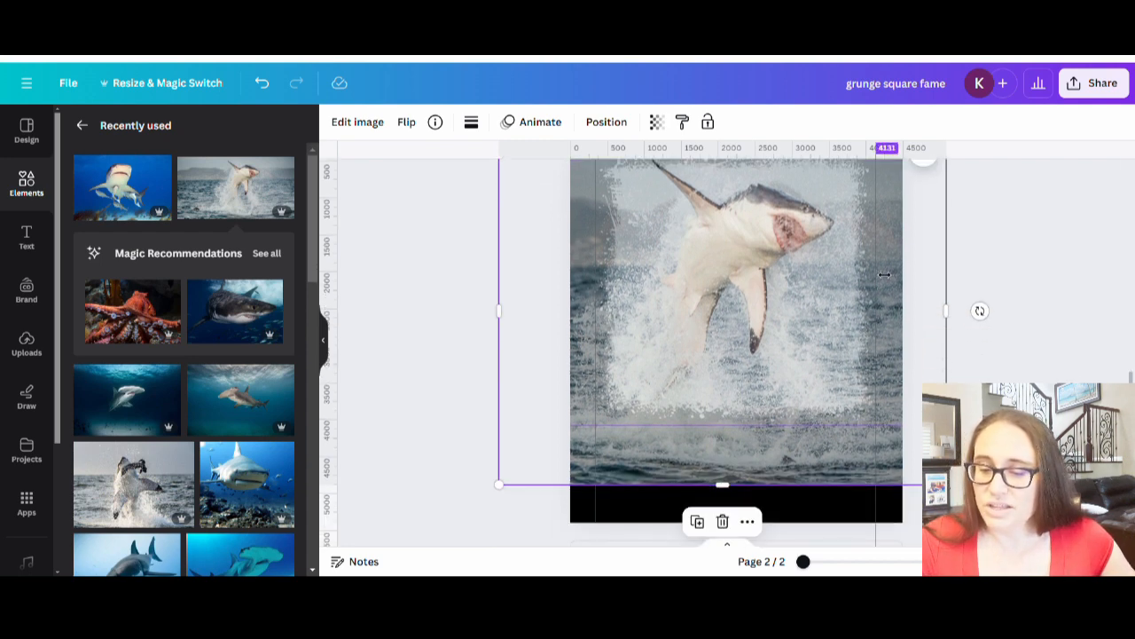
pyautogui.click(657, 122)
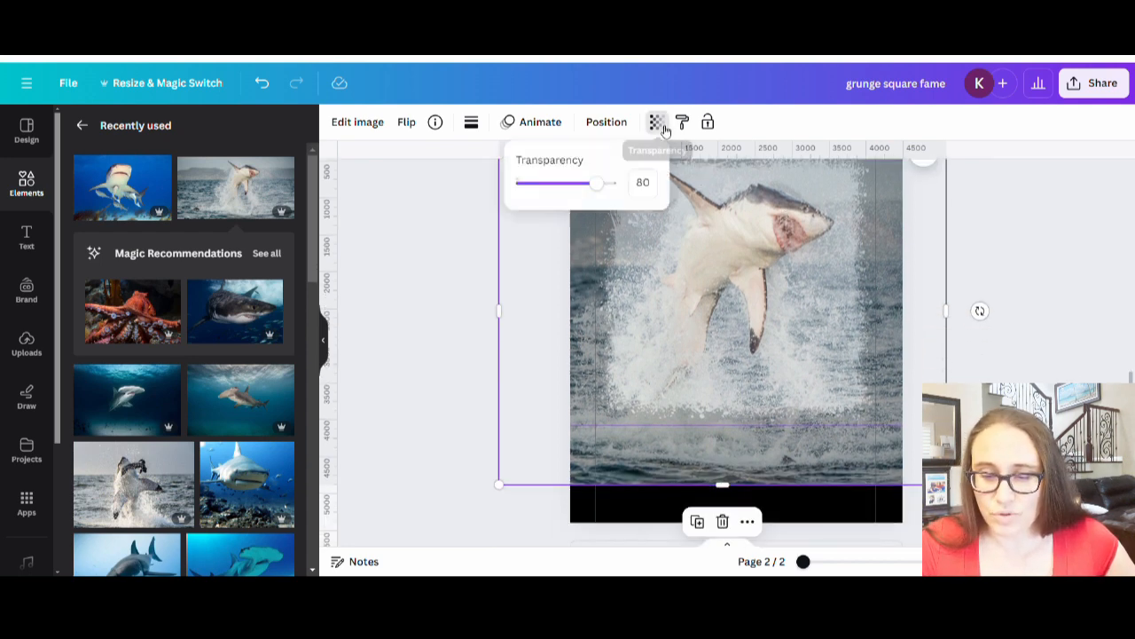
pyautogui.moveTo(608, 182); pyautogui.dragTo(626, 186)
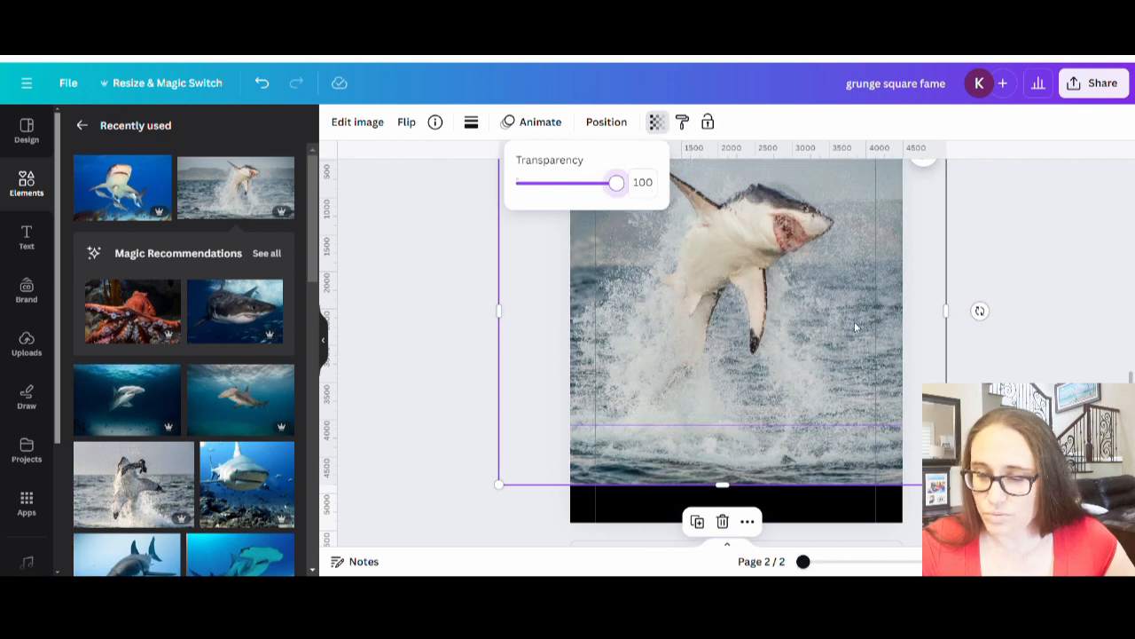
pyautogui.scroll(1, 1060, 293)
pyautogui.click(1061, 292)
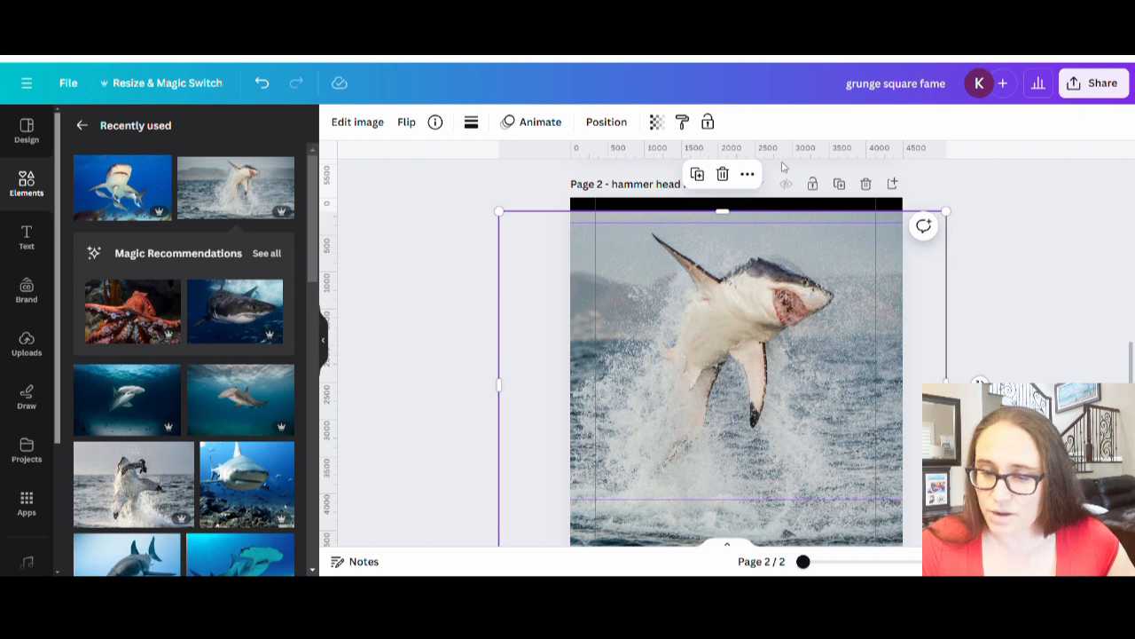
# Rename page 2 as "shark jumping mask"
pyautogui.moveTo(613, 187); pyautogui.dragTo(671, 188)
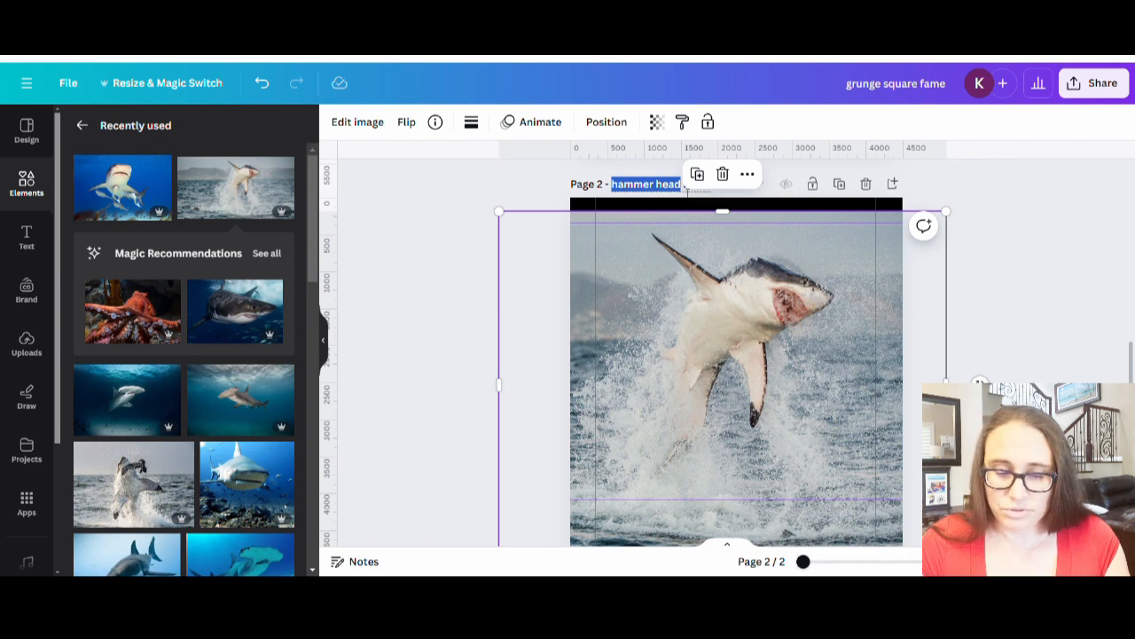
pyautogui.write('shark jumping')
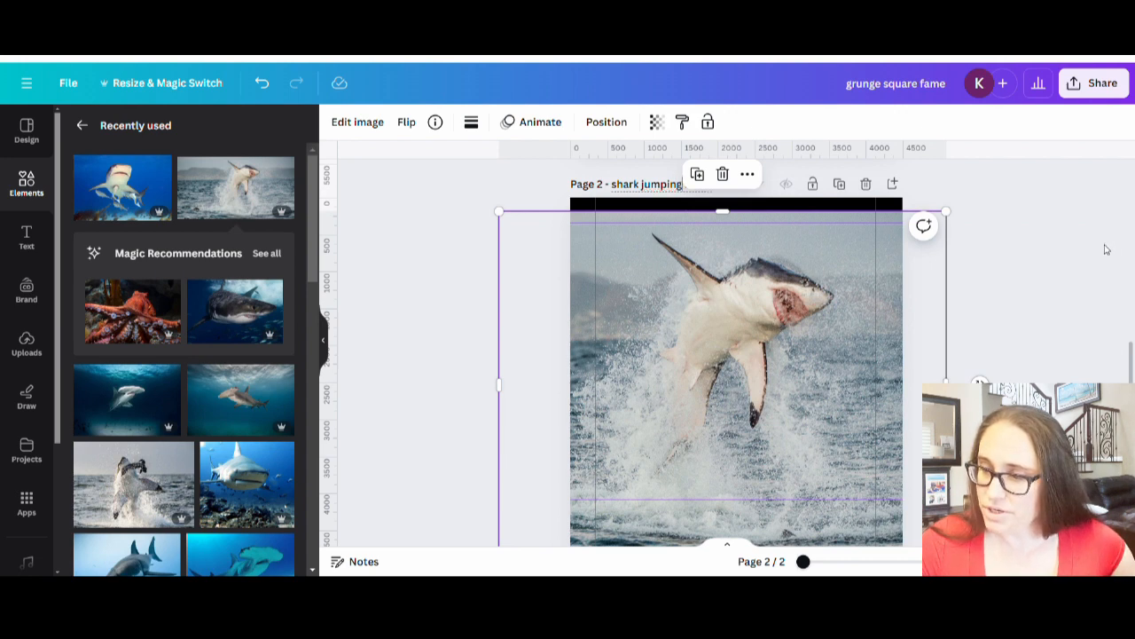
pyautogui.click(1106, 249)
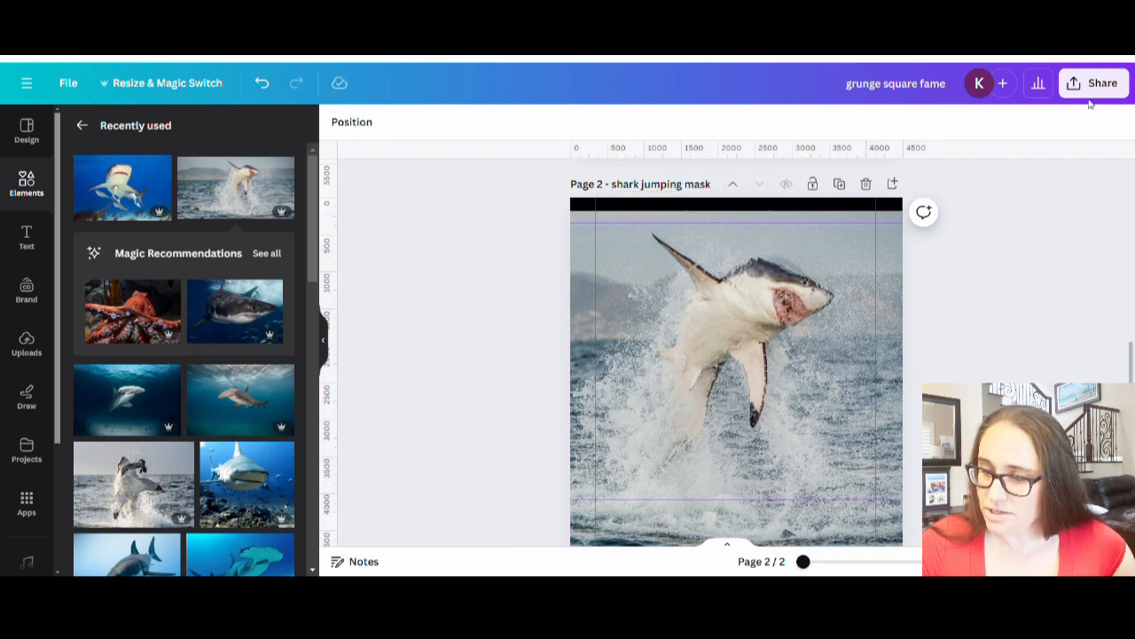
# Download only page 2, shark jumping mask, as a PNG without the frame page
pyautogui.click(1093, 88)
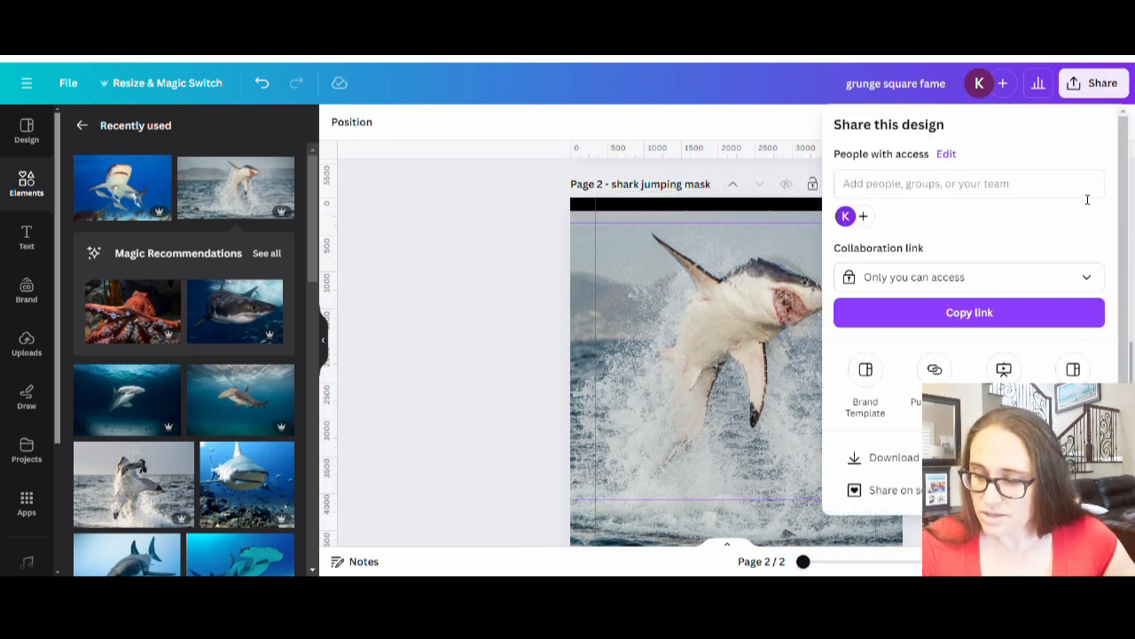
pyautogui.click(891, 461)
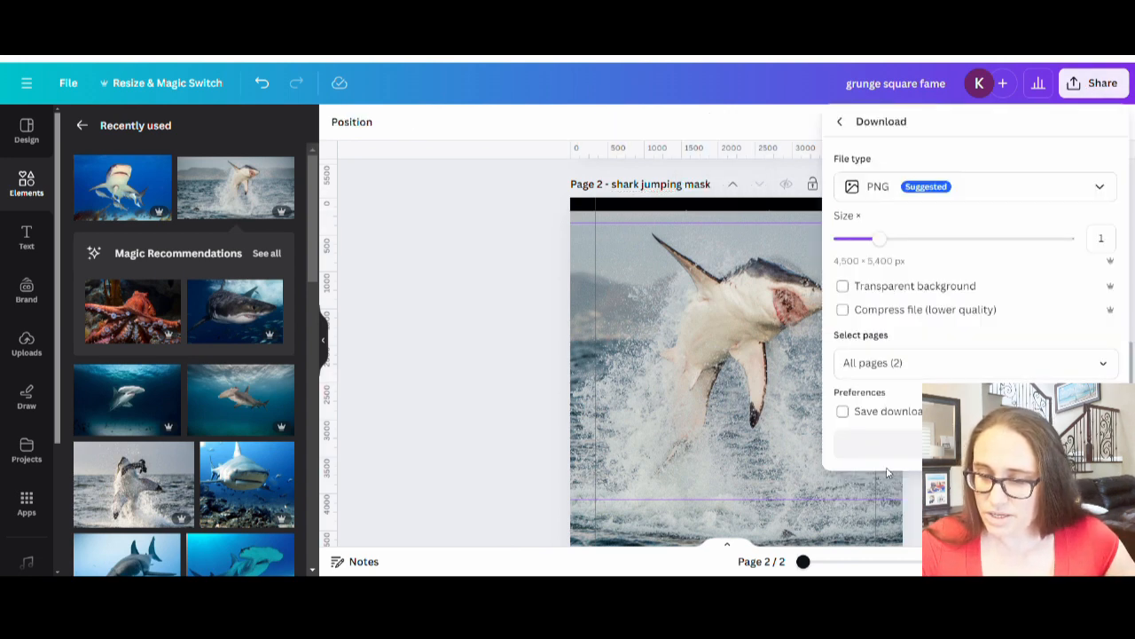
pyautogui.click(1091, 362)
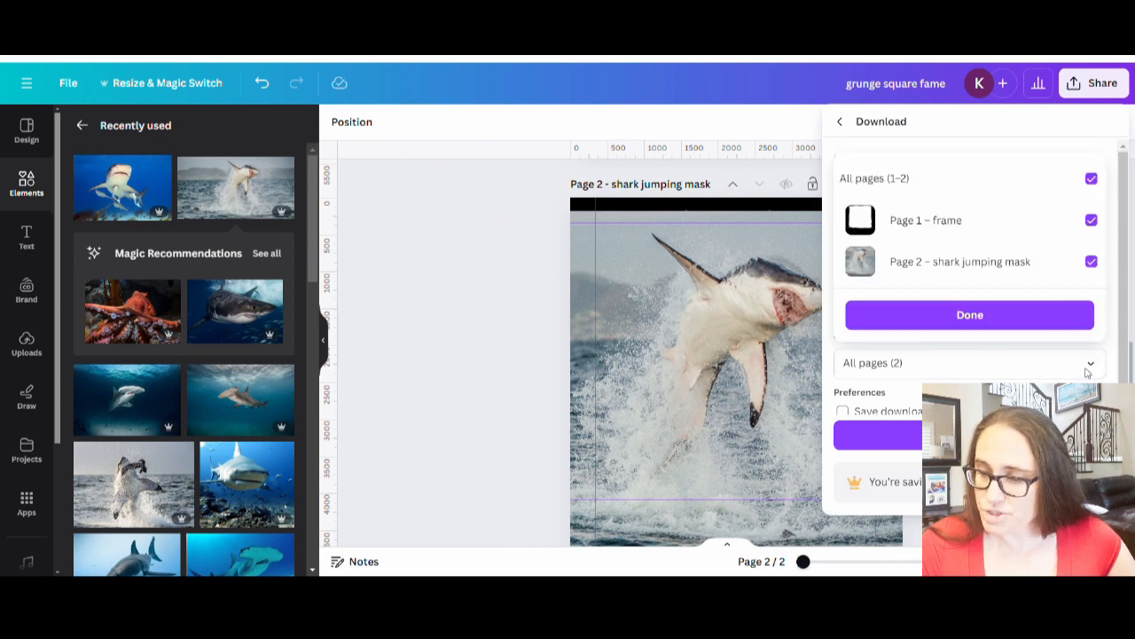
pyautogui.click(1091, 220)
pyautogui.click(1020, 317)
pyautogui.click(878, 435)
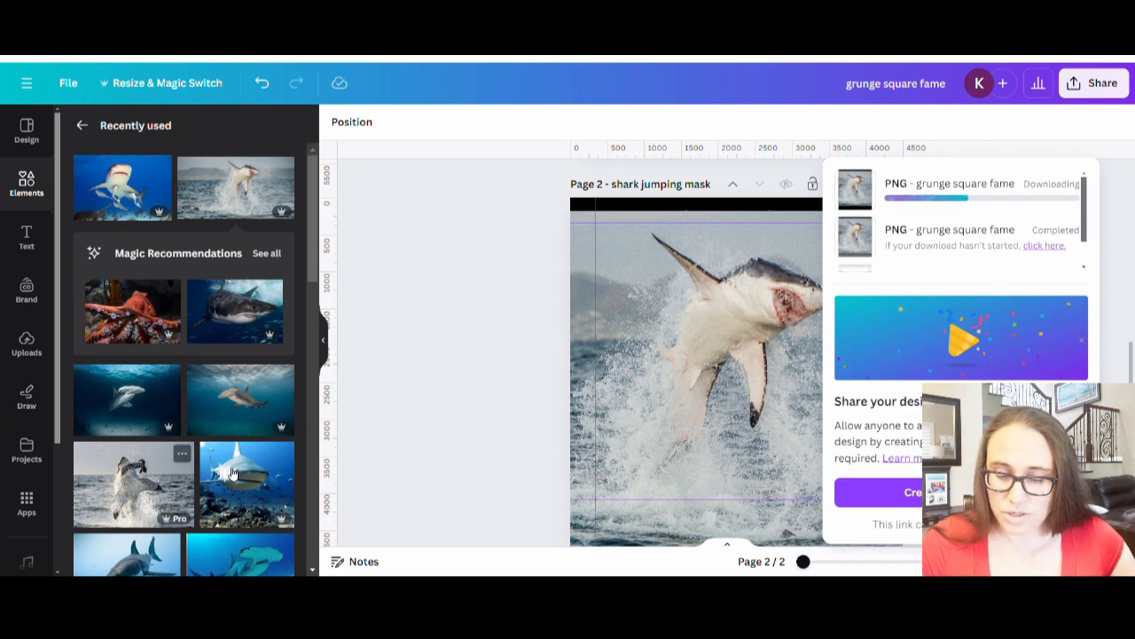
# Replace the photo on page 2 with the shark breaching beside the splash and enlarge it to cover the grunge frame
pyautogui.click(648, 402)
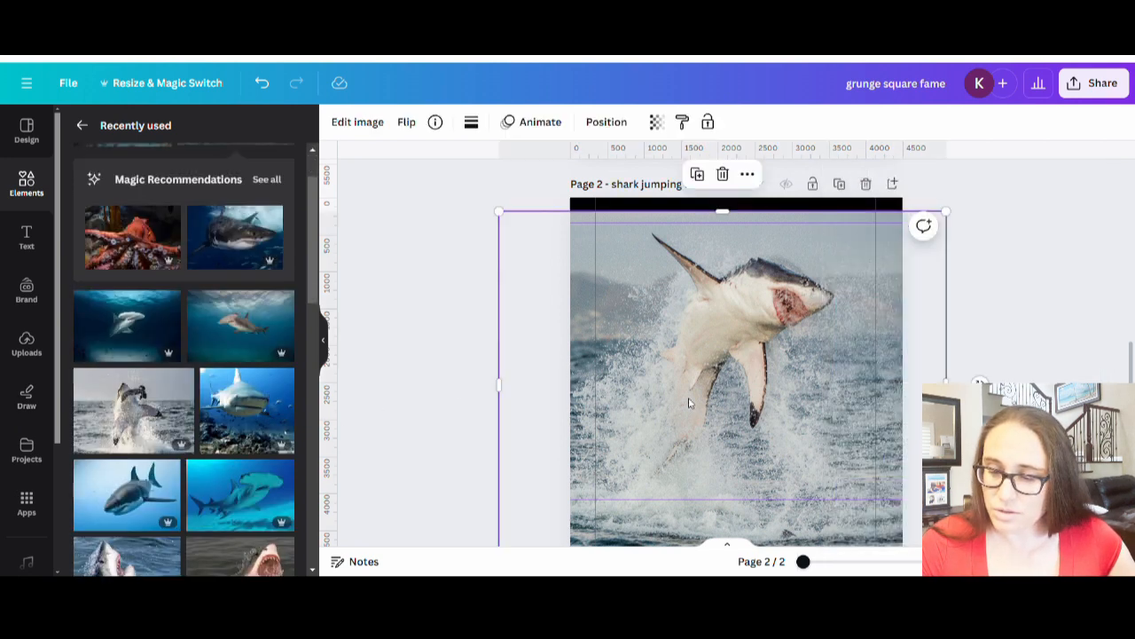
pyautogui.moveTo(689, 402); pyautogui.dragTo(789, 351)
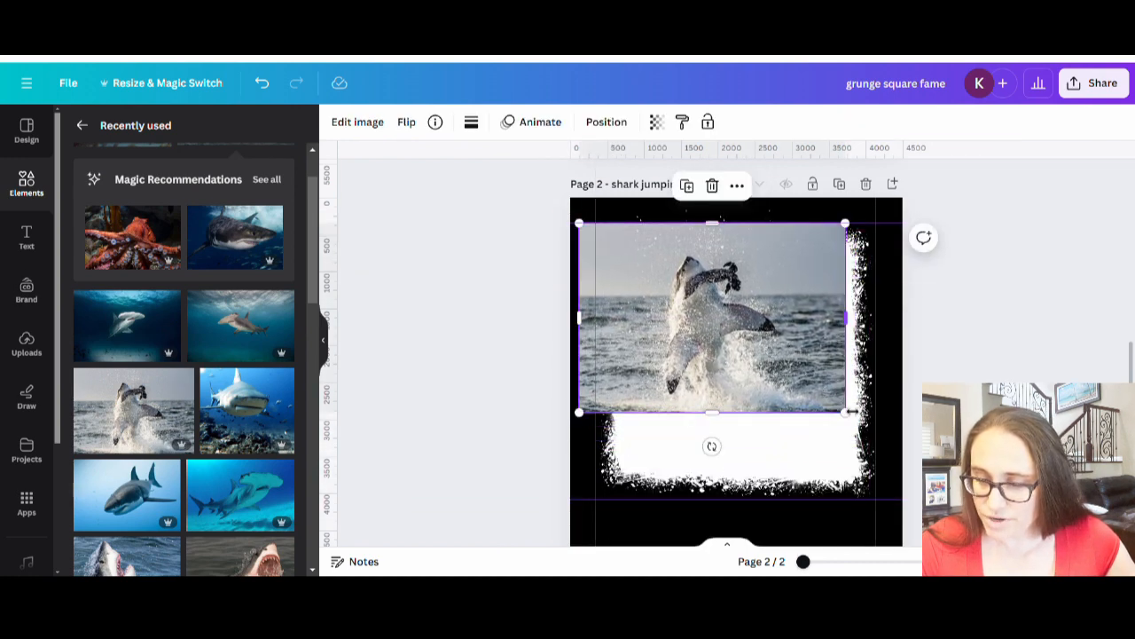
pyautogui.moveTo(849, 419); pyautogui.dragTo(1039, 544)
pyautogui.moveTo(971, 427); pyautogui.dragTo(904, 395)
# Lower the new shark photo's transparency to 74, then scale it down and reposition it so the shark fits the frame
pyautogui.click(657, 121)
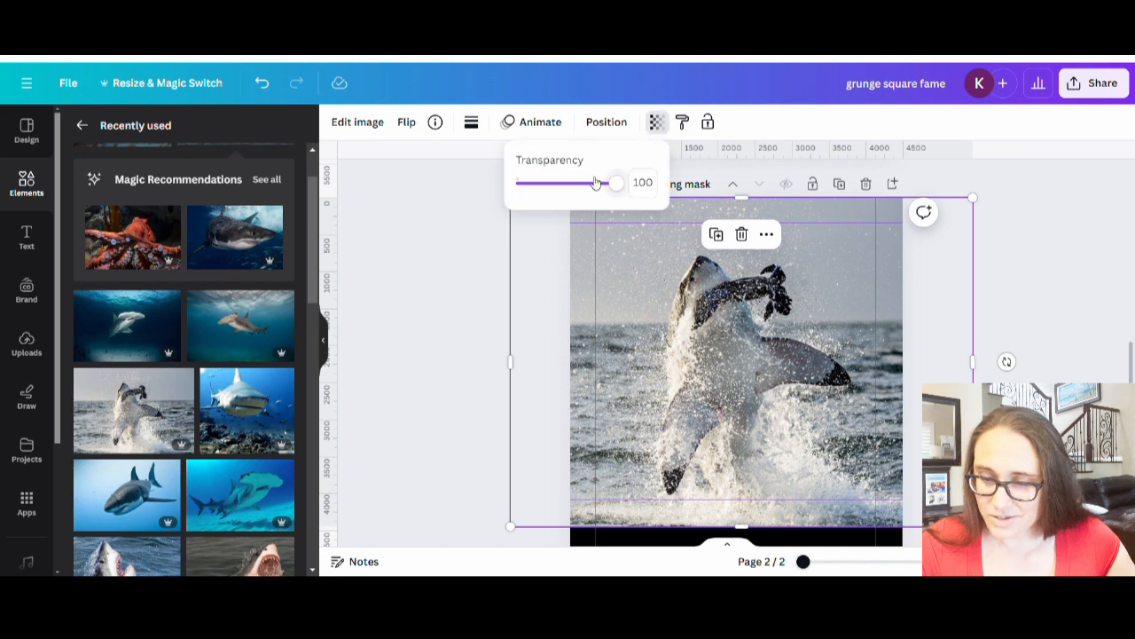
pyautogui.click(590, 183)
pyautogui.moveTo(741, 373)
pyautogui.mouseDown()
pyautogui.moveTo(736, 365)
pyautogui.moveTo(744, 373)
pyautogui.mouseUp()
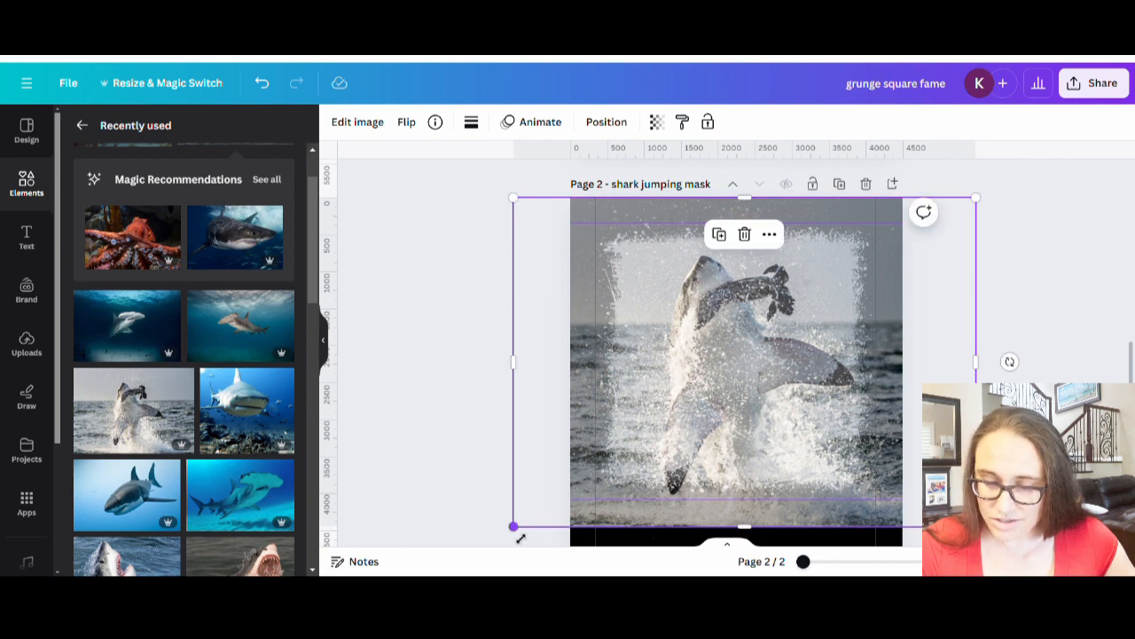
pyautogui.moveTo(520, 532); pyautogui.dragTo(552, 500)
pyautogui.moveTo(913, 408); pyautogui.dragTo(891, 416)
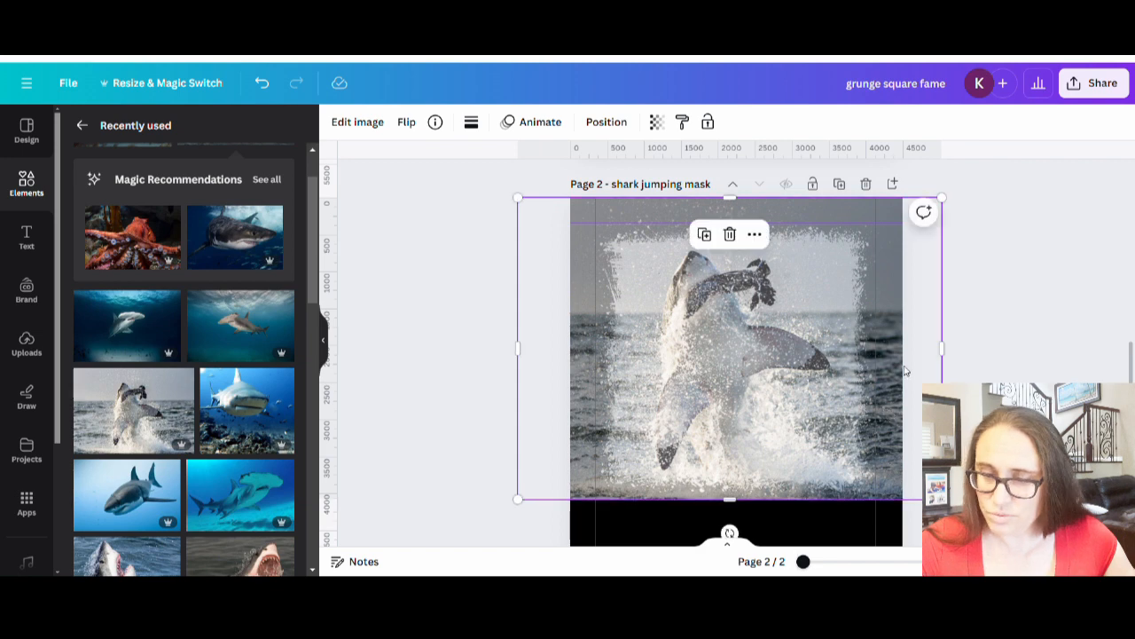
# Set the breaching shark photo's transparency back to 100
pyautogui.click(655, 123)
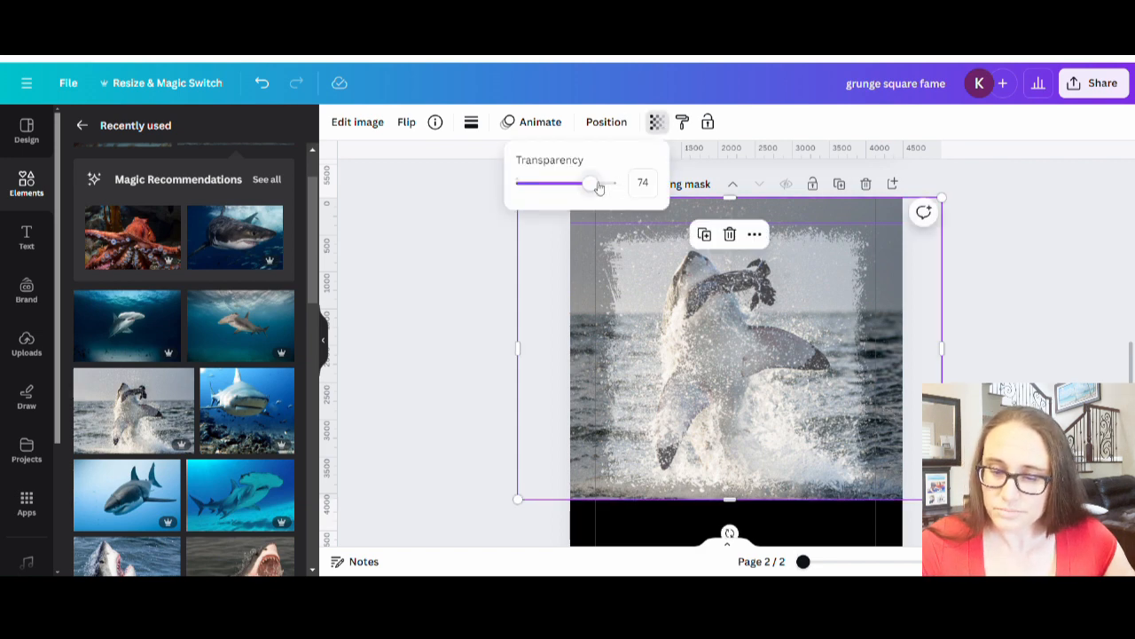
pyautogui.moveTo(599, 187); pyautogui.dragTo(663, 190)
pyautogui.click(992, 323)
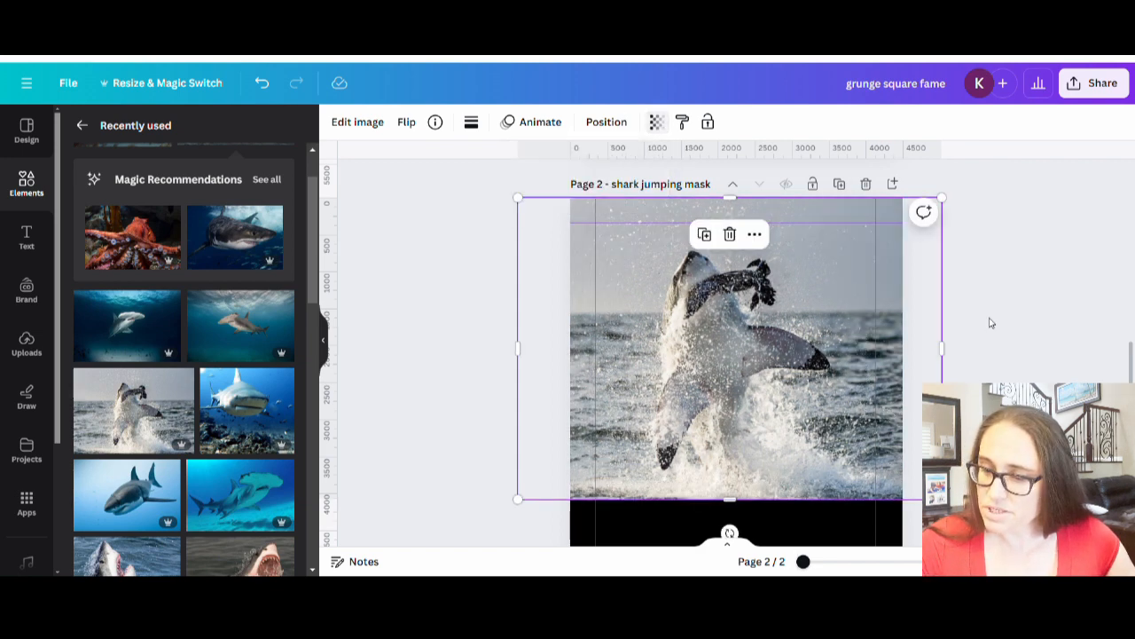
pyautogui.click(992, 322)
pyautogui.click(1091, 85)
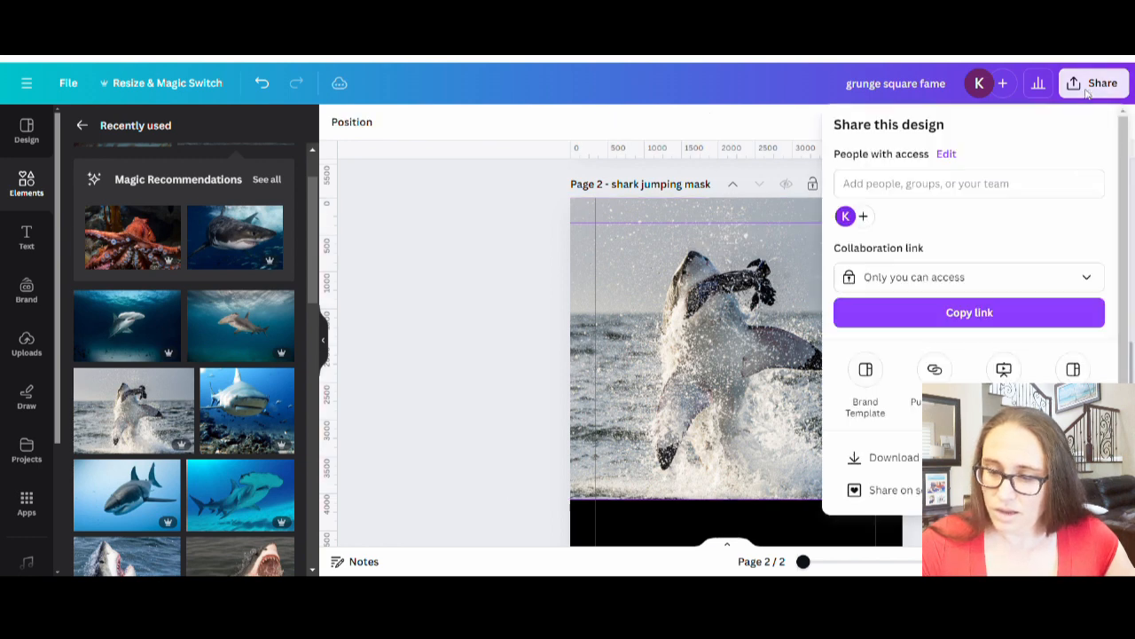
pyautogui.click(859, 459)
pyautogui.click(871, 287)
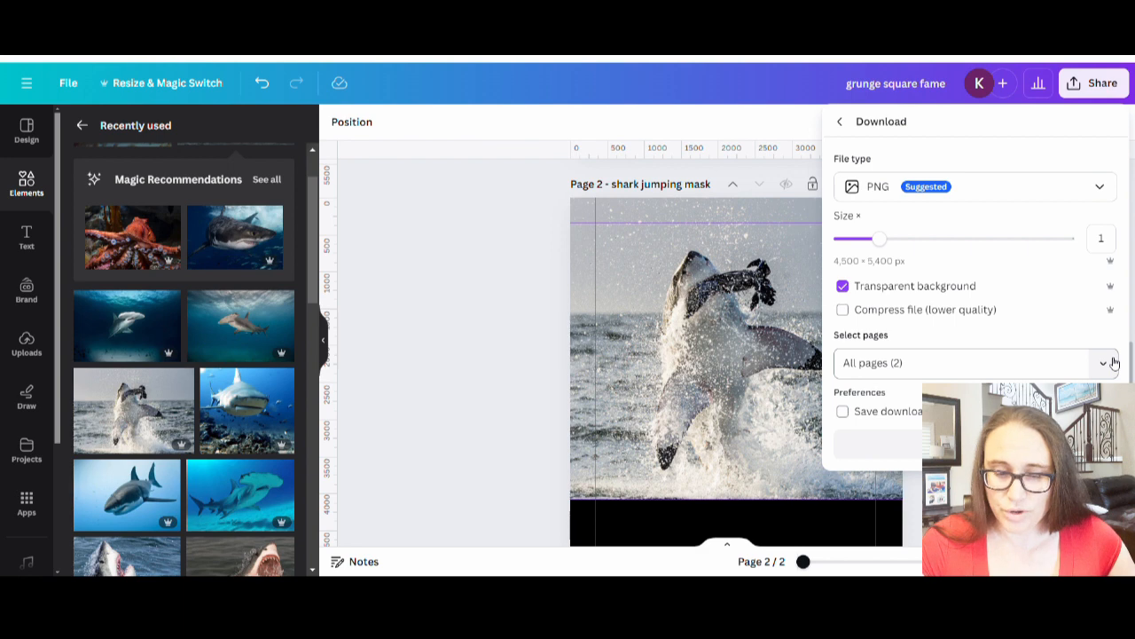
pyautogui.click(1114, 362)
pyautogui.click(1092, 178)
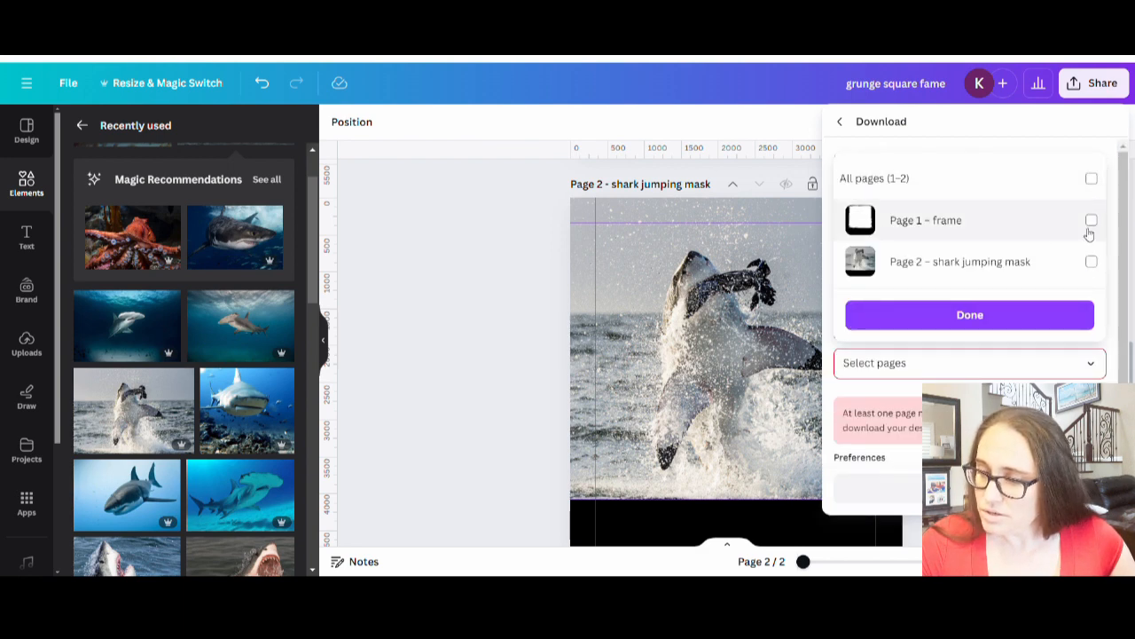
pyautogui.click(1092, 262)
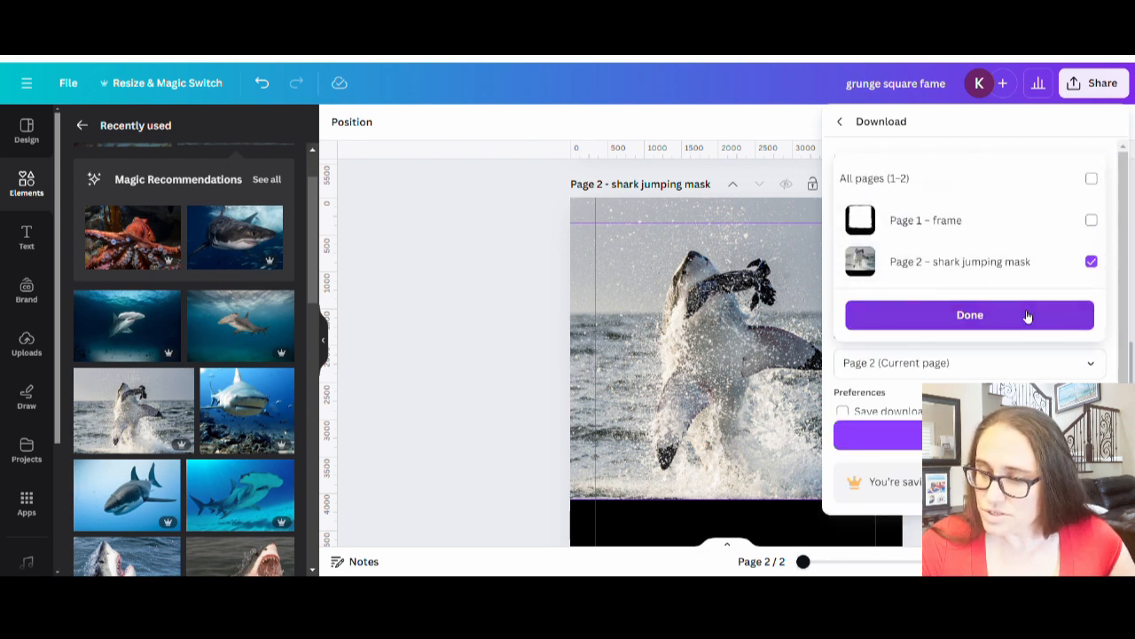
pyautogui.click(1028, 316)
pyautogui.click(476, 297)
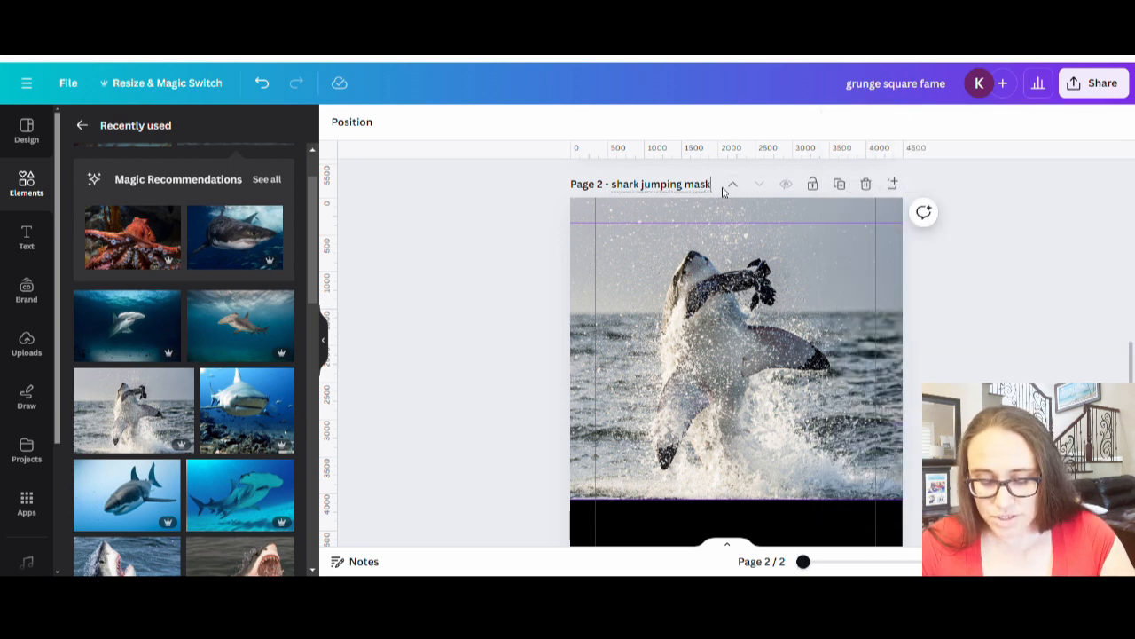
# Rename page 2 as "shark jumping mask 2"
pyautogui.write('2')
pyautogui.click(1027, 294)
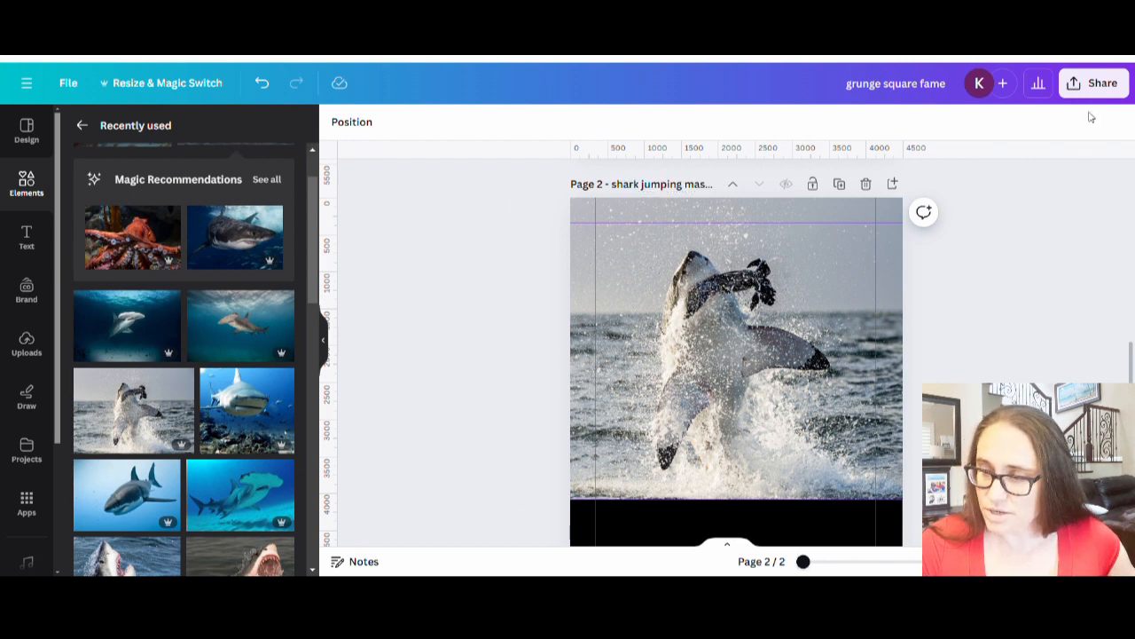
# Download only page 2, shark jumping mask 2, as a PNG without the frame page
pyautogui.click(1098, 86)
pyautogui.click(874, 456)
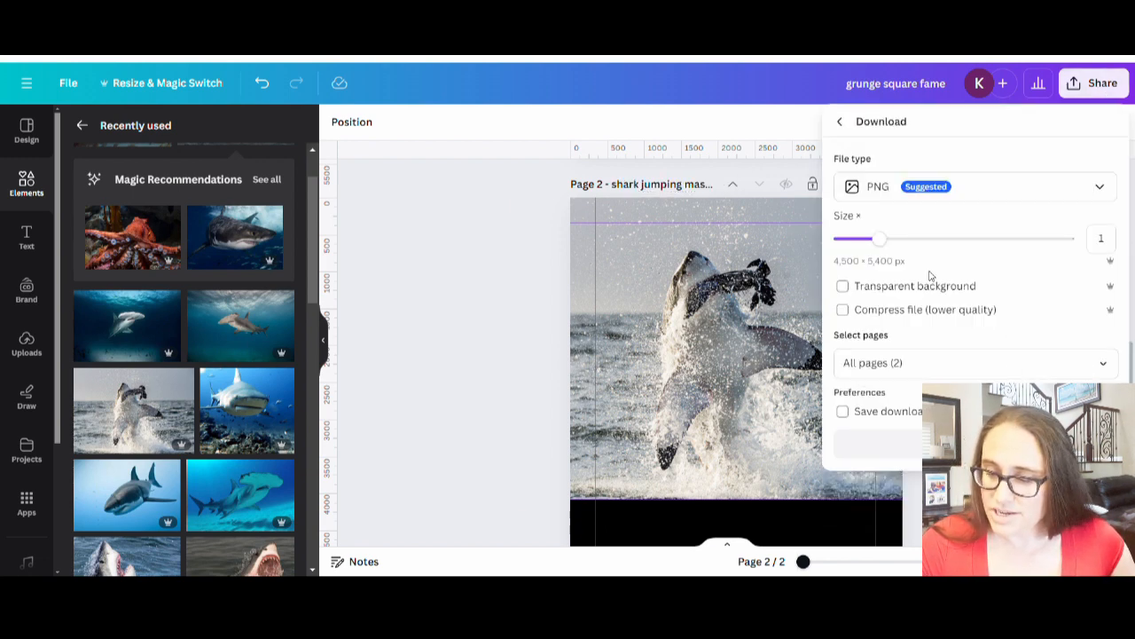
pyautogui.click(1092, 362)
pyautogui.click(1092, 221)
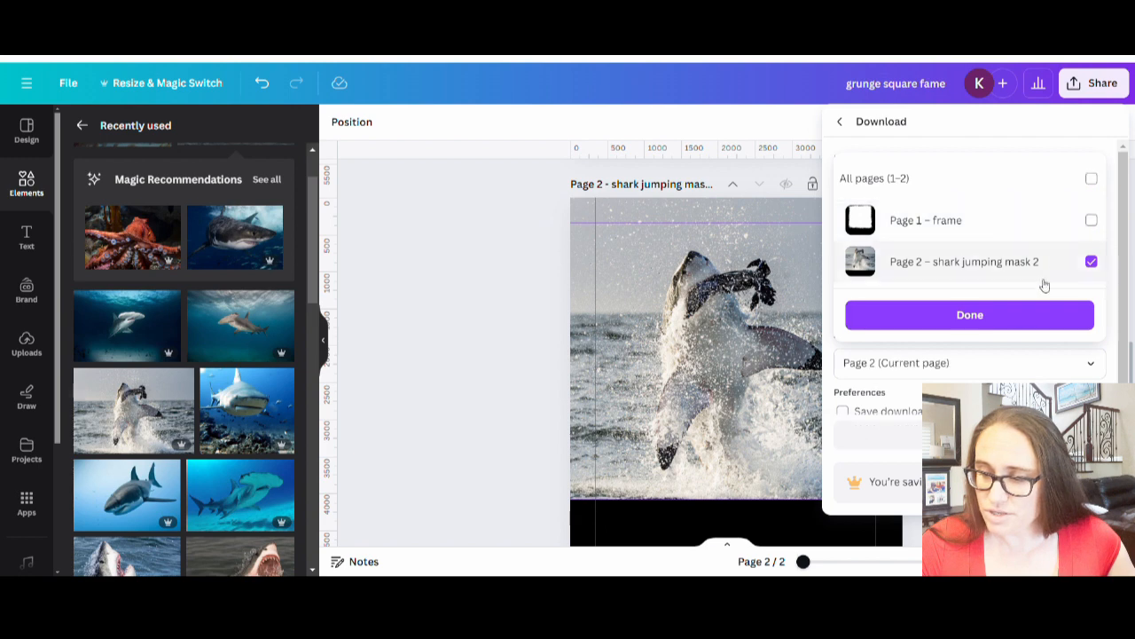
pyautogui.click(1014, 314)
pyautogui.click(878, 435)
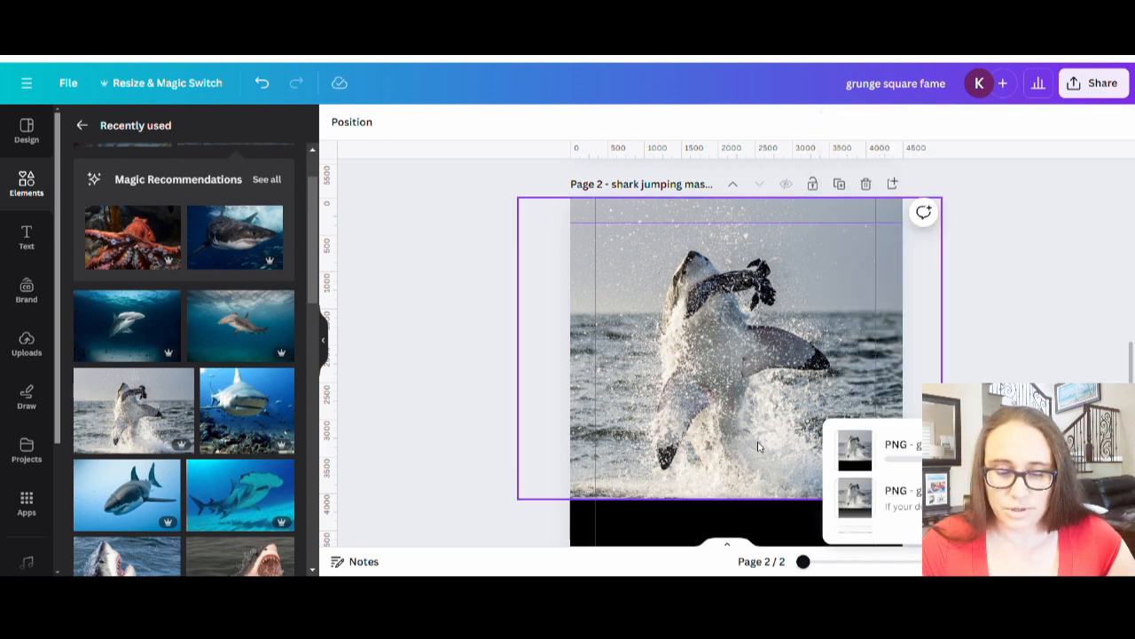
# Remove the breaching shark photo from page 2, leaving only the grunge frame
pyautogui.click(501, 337)
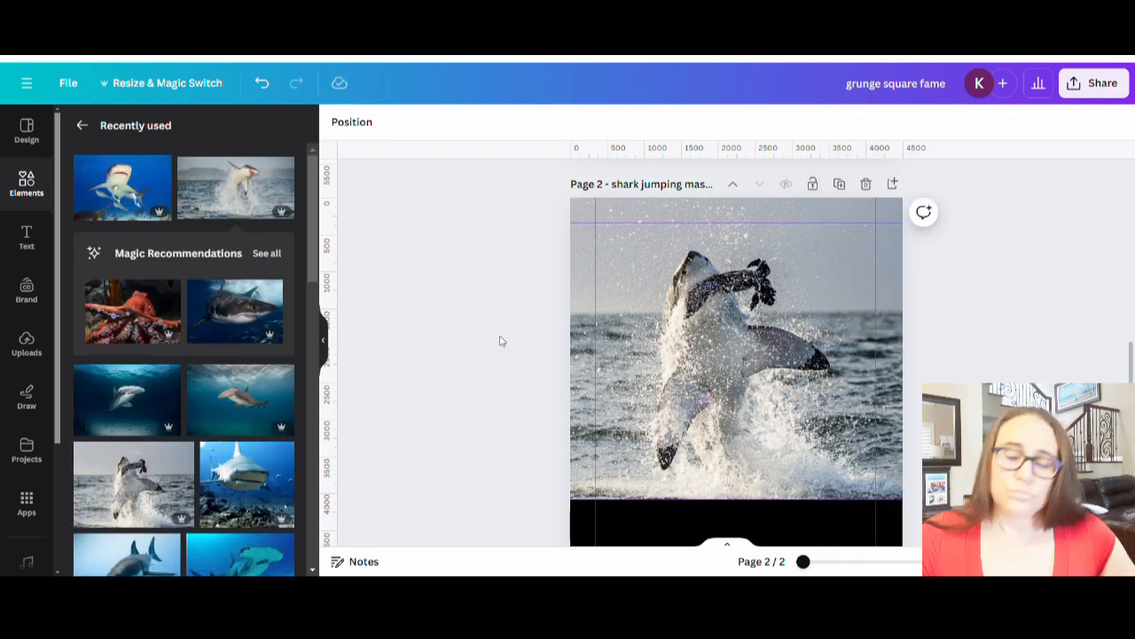
pyautogui.click(684, 365)
pyautogui.moveTo(775, 390); pyautogui.dragTo(378, 355)
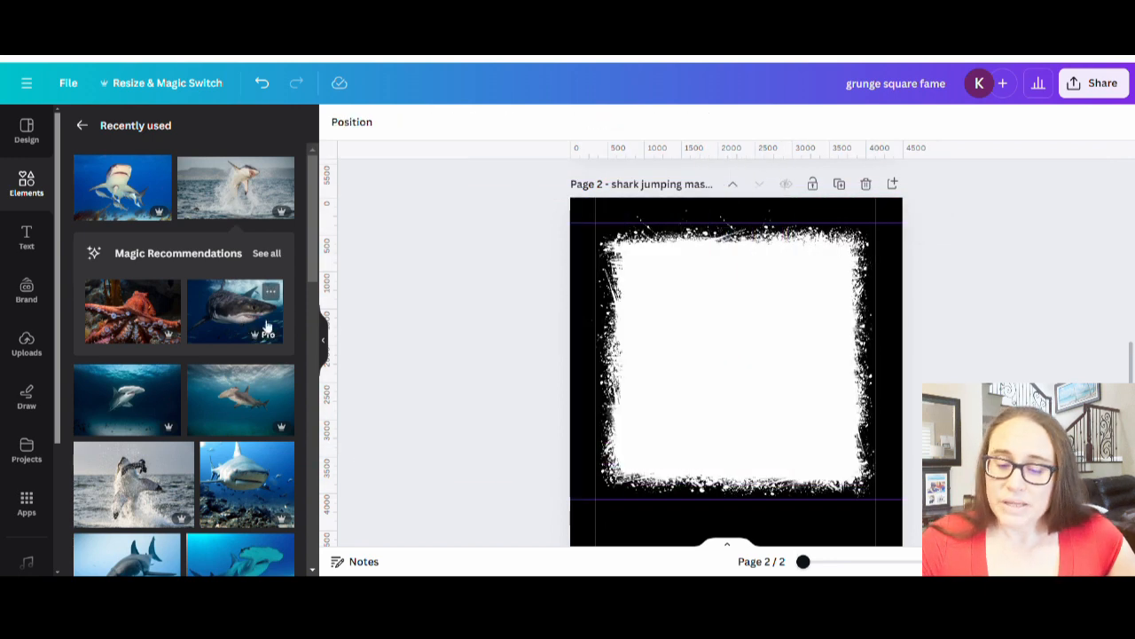
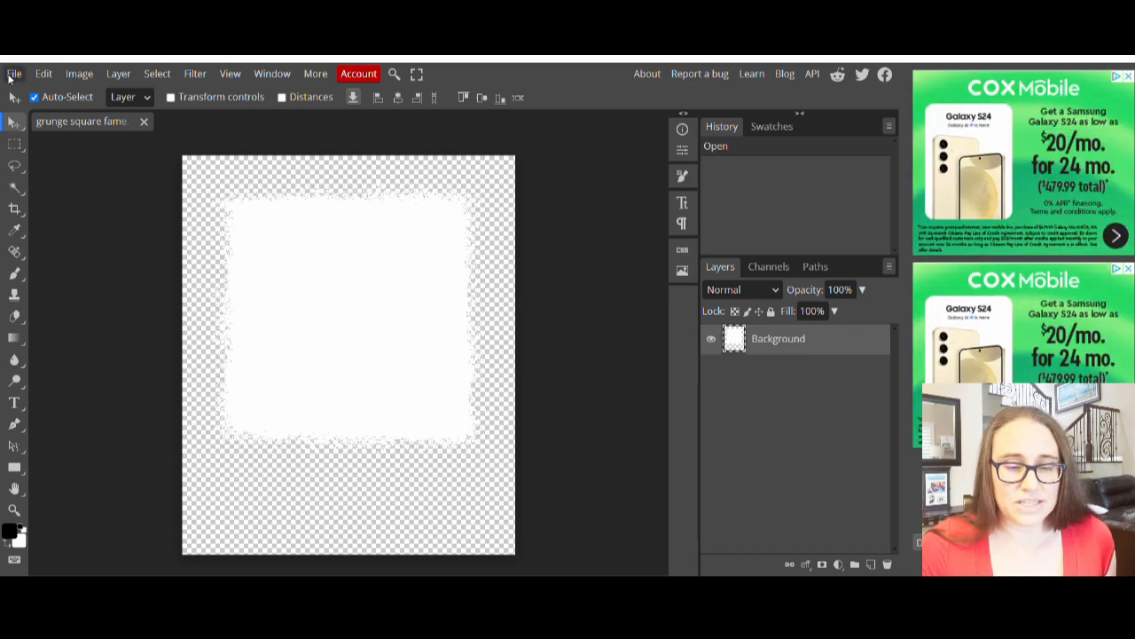
# In Photopea, place the hammer head mask image over the grunge square frame and clip it to the Background layer
pyautogui.click(14, 75)
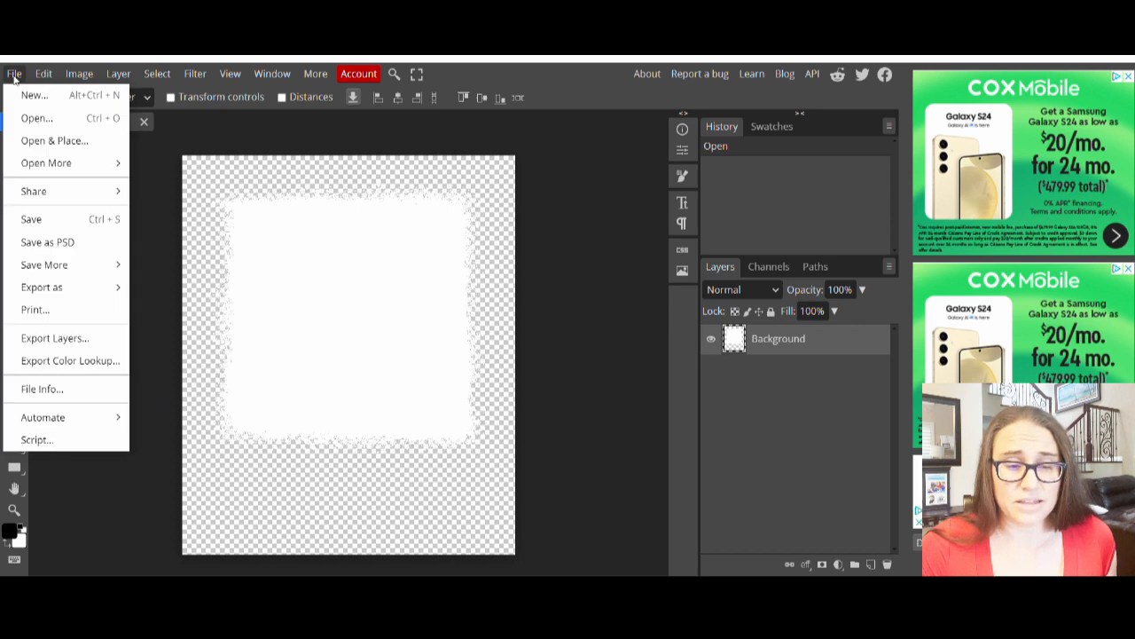
pyautogui.click(43, 142)
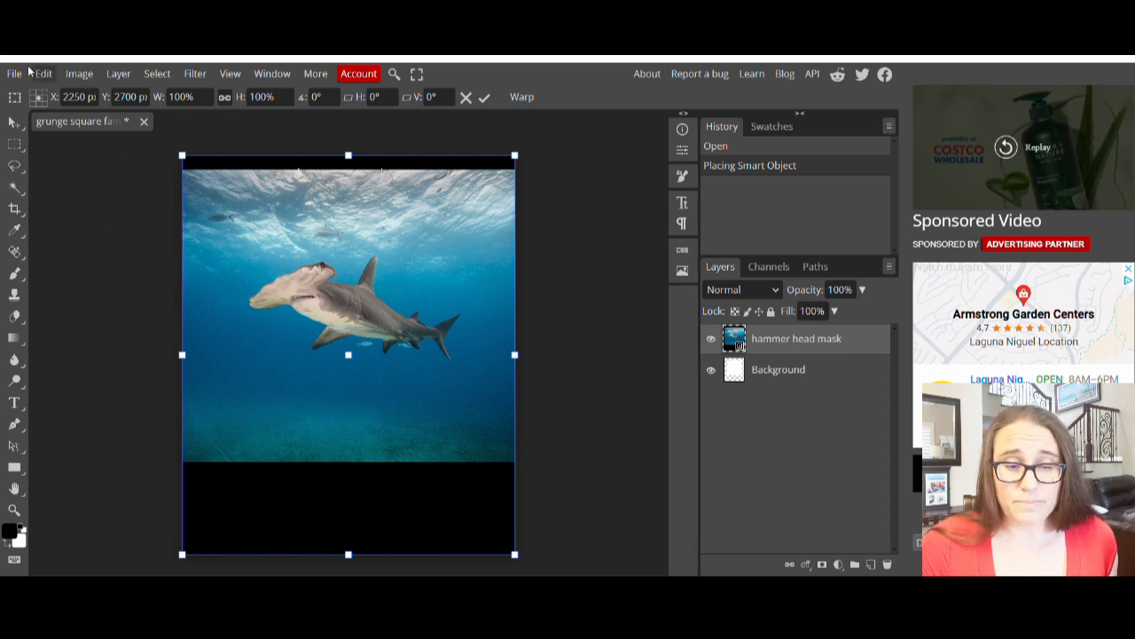
pyautogui.click(119, 74)
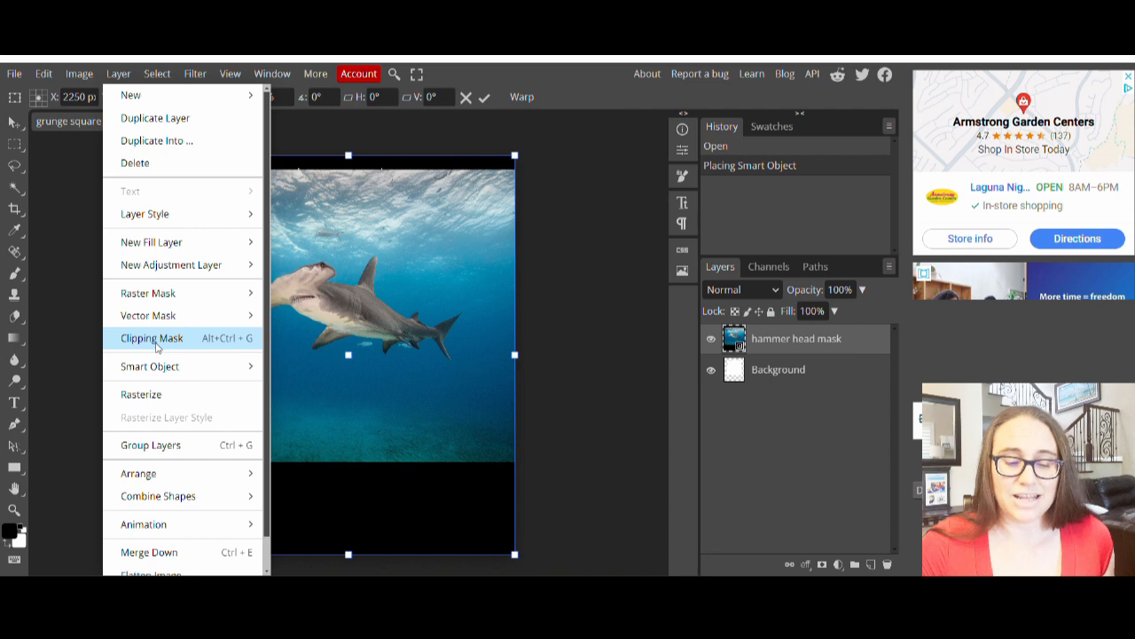
pyautogui.click(152, 338)
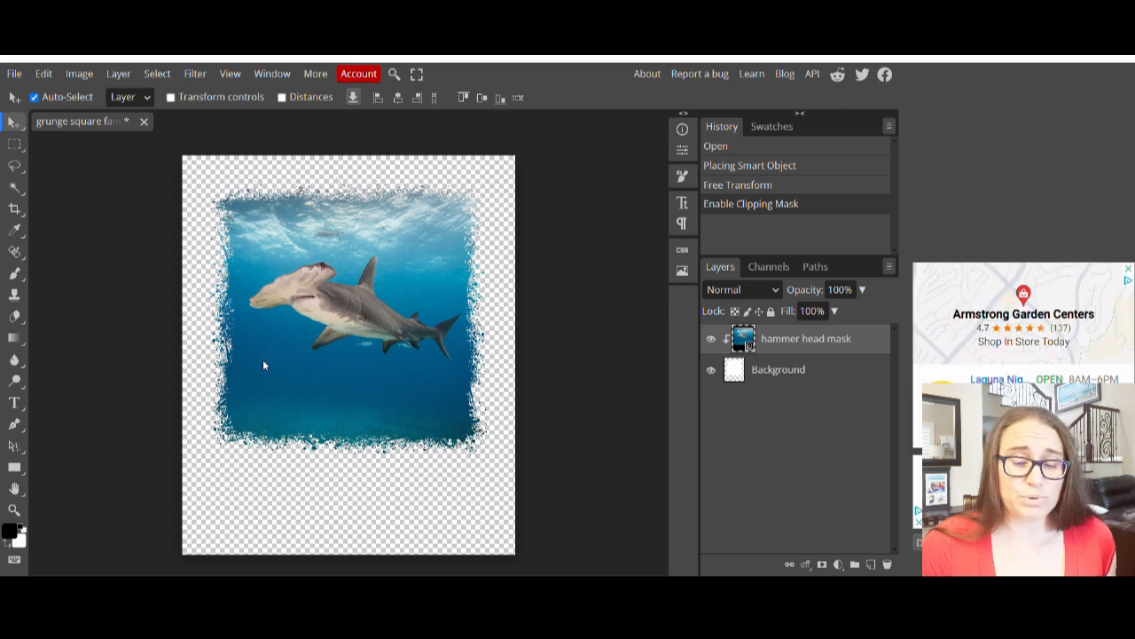
# Export the hammerhead design as a PNG named "hammerhead splatter" at 93% quality
pyautogui.click(14, 73)
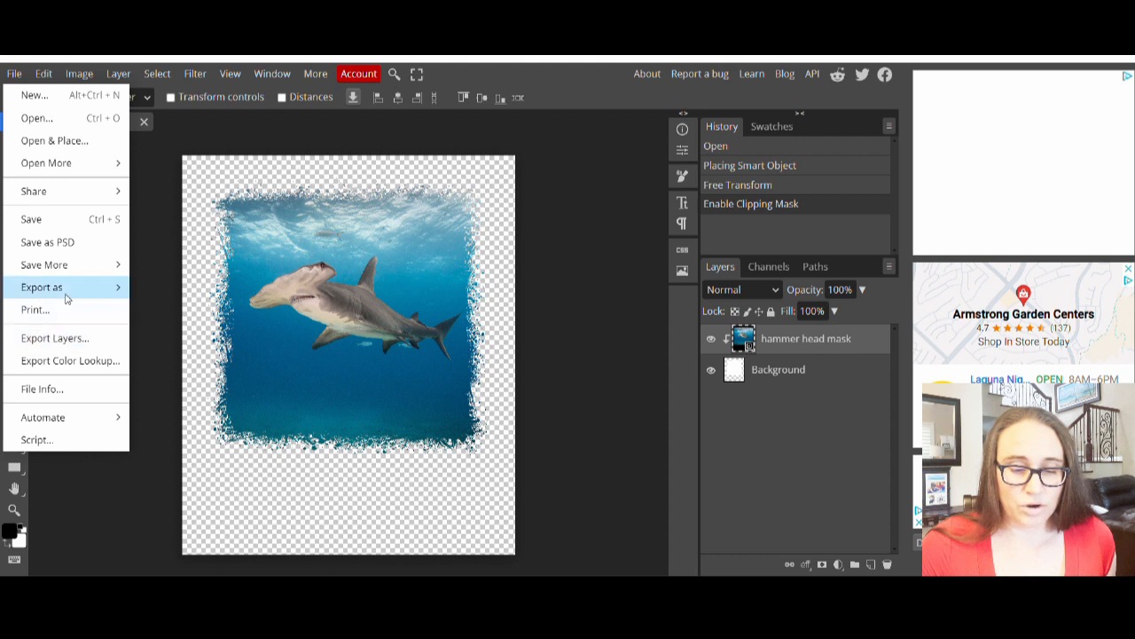
pyautogui.moveTo(66, 287)
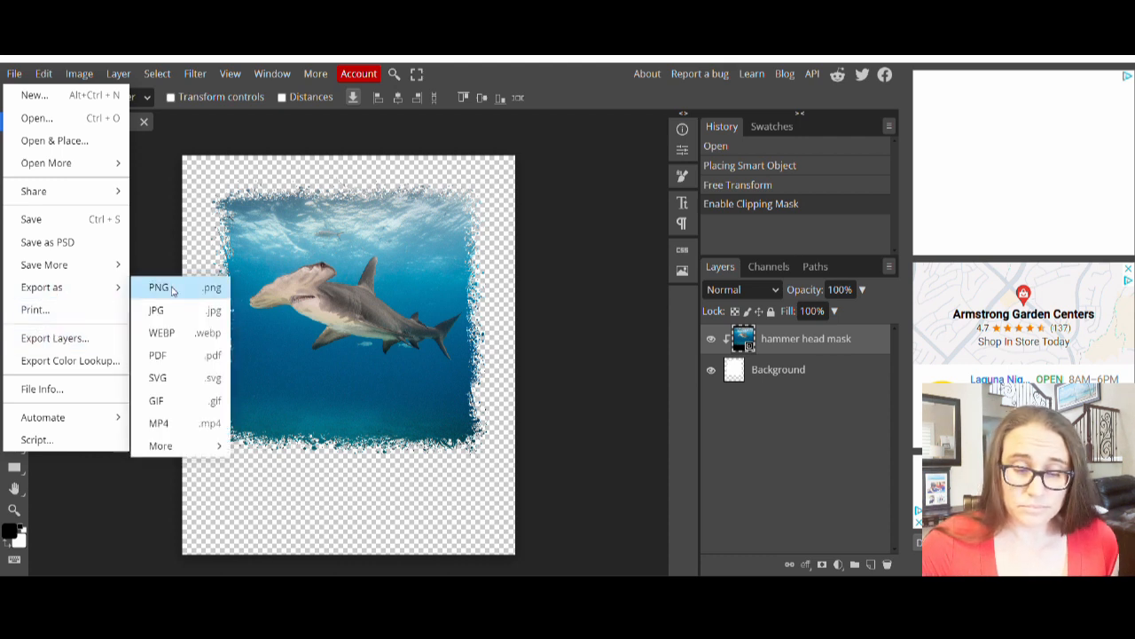
pyautogui.click(173, 290)
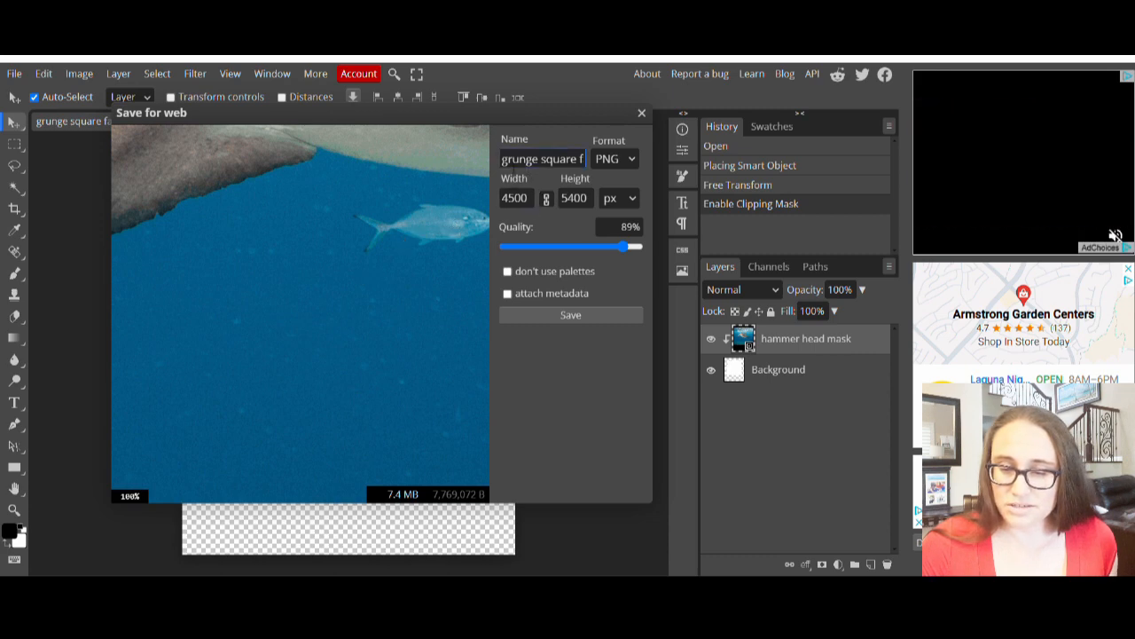
pyautogui.tripleClick(572, 159)
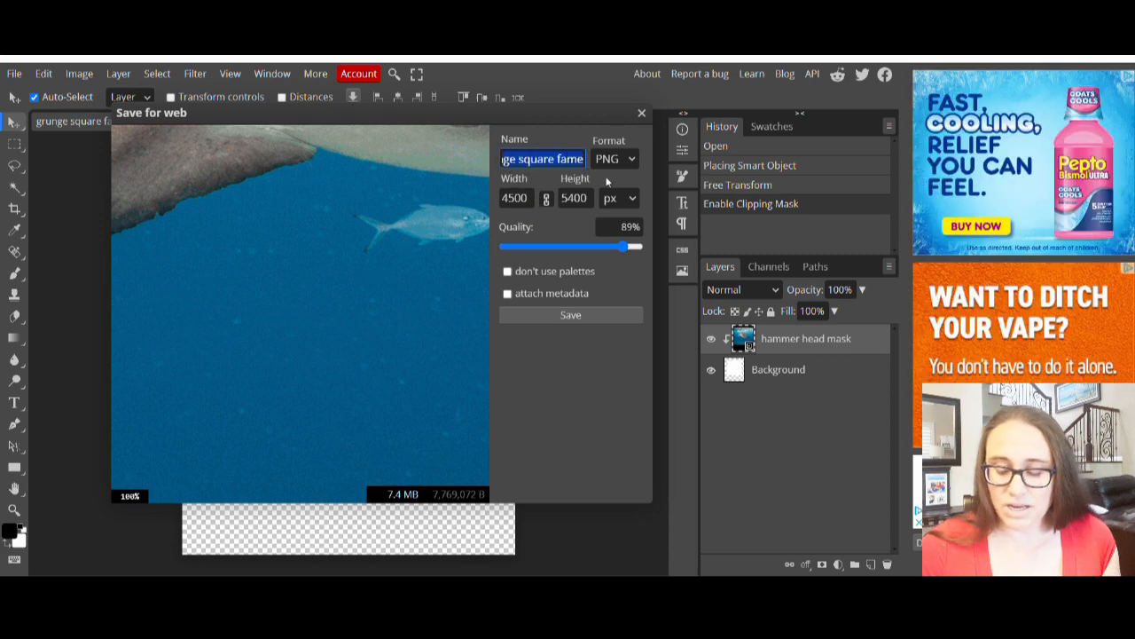
pyautogui.press('BackSpace')
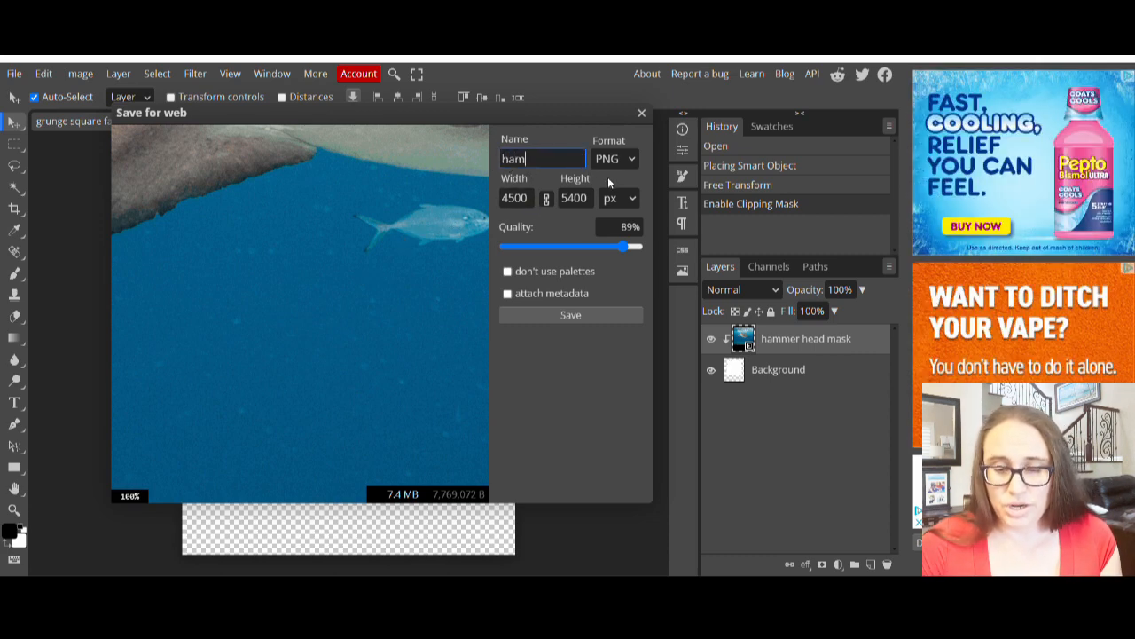
pyautogui.write('hammerhea')
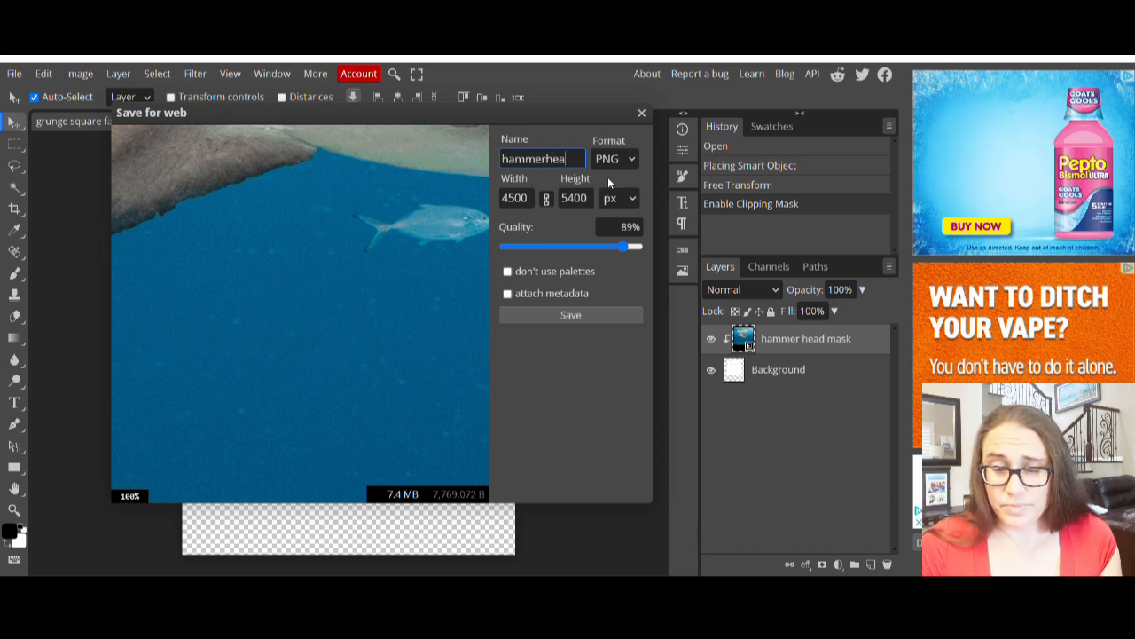
pyautogui.write('d s')
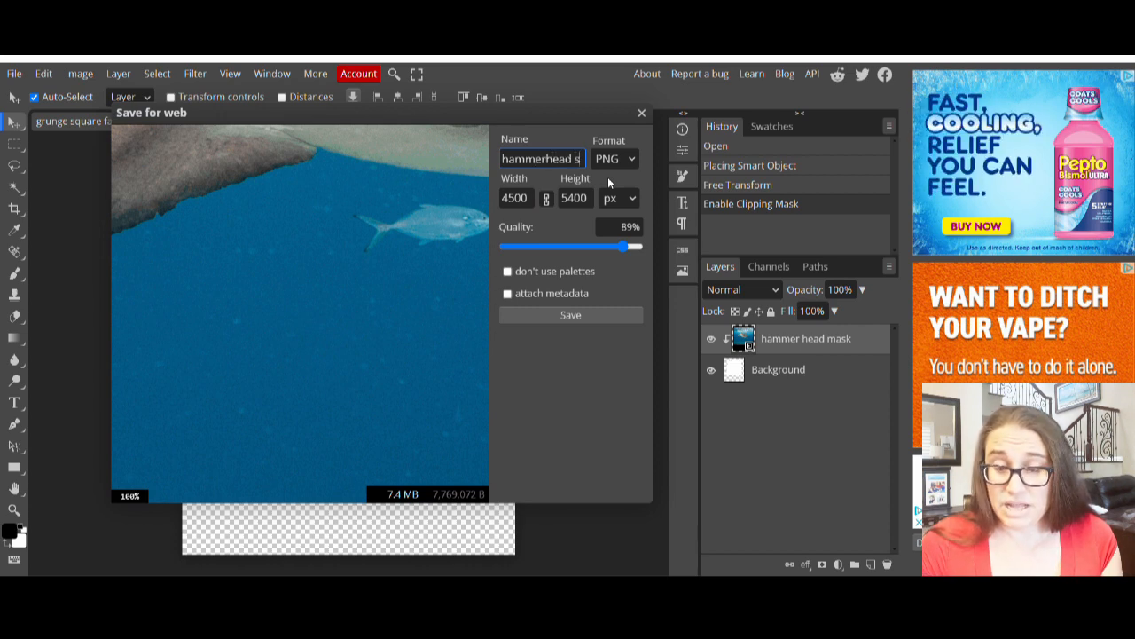
pyautogui.write('platter')
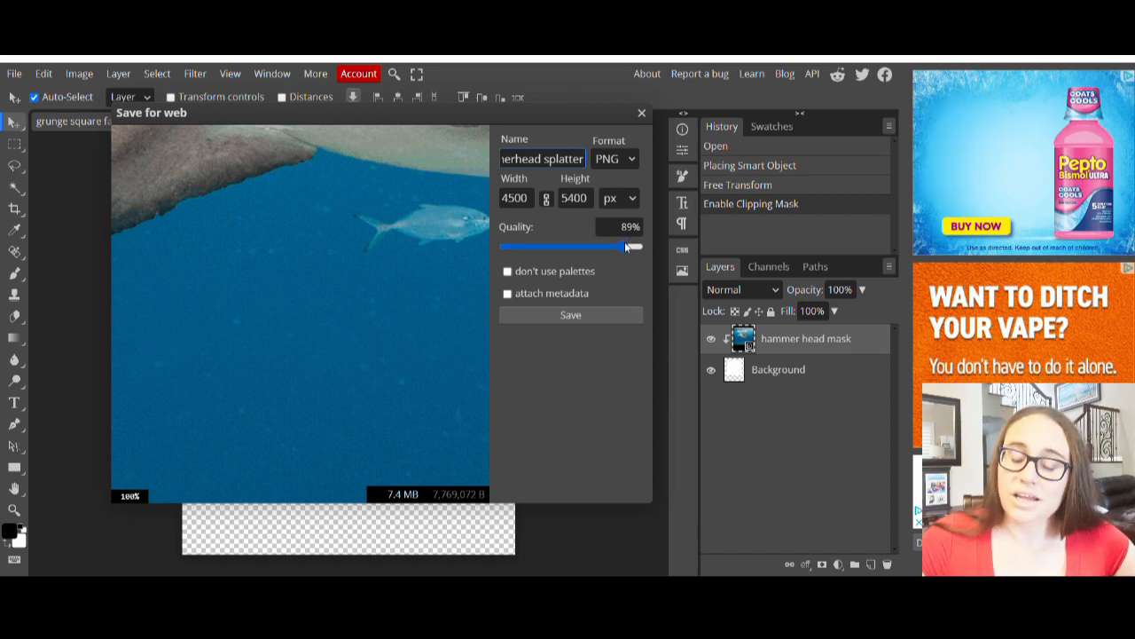
pyautogui.moveTo(626, 249); pyautogui.dragTo(629, 249)
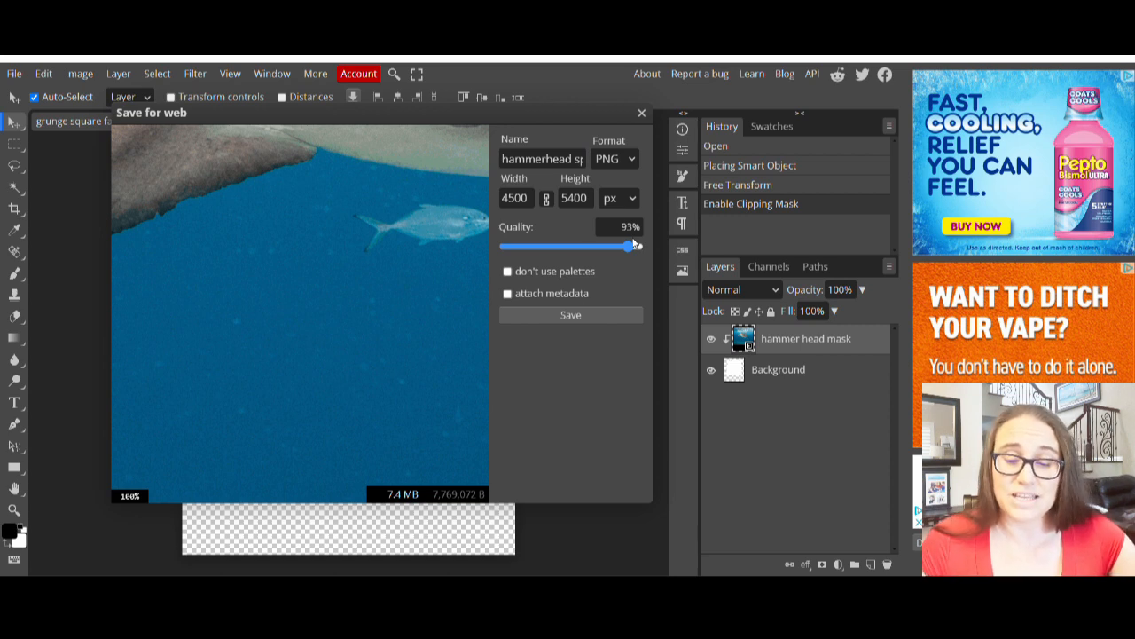
pyautogui.moveTo(633, 243); pyautogui.dragTo(635, 244)
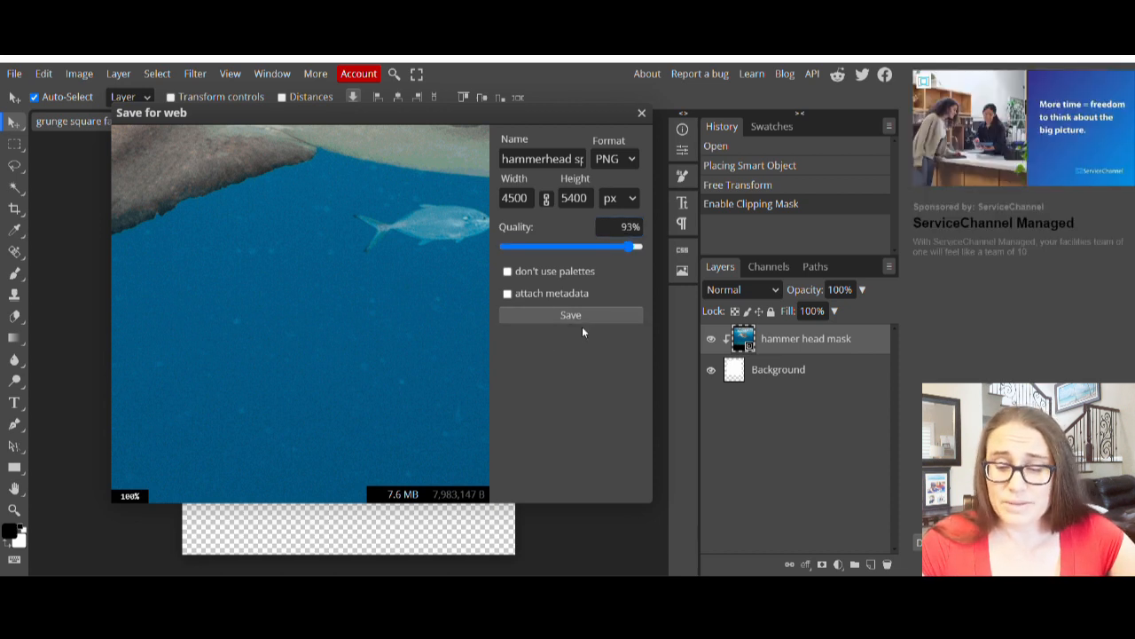
pyautogui.click(572, 316)
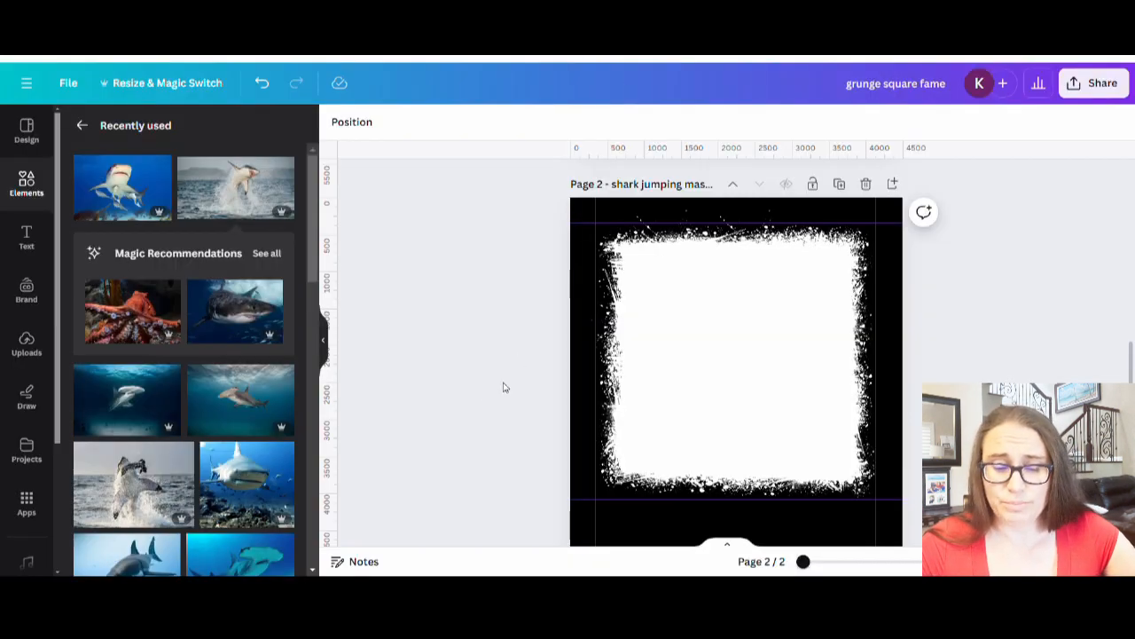
# In Canva, delete the white grunge square frame from page 2
pyautogui.scroll(5, 705, 337)
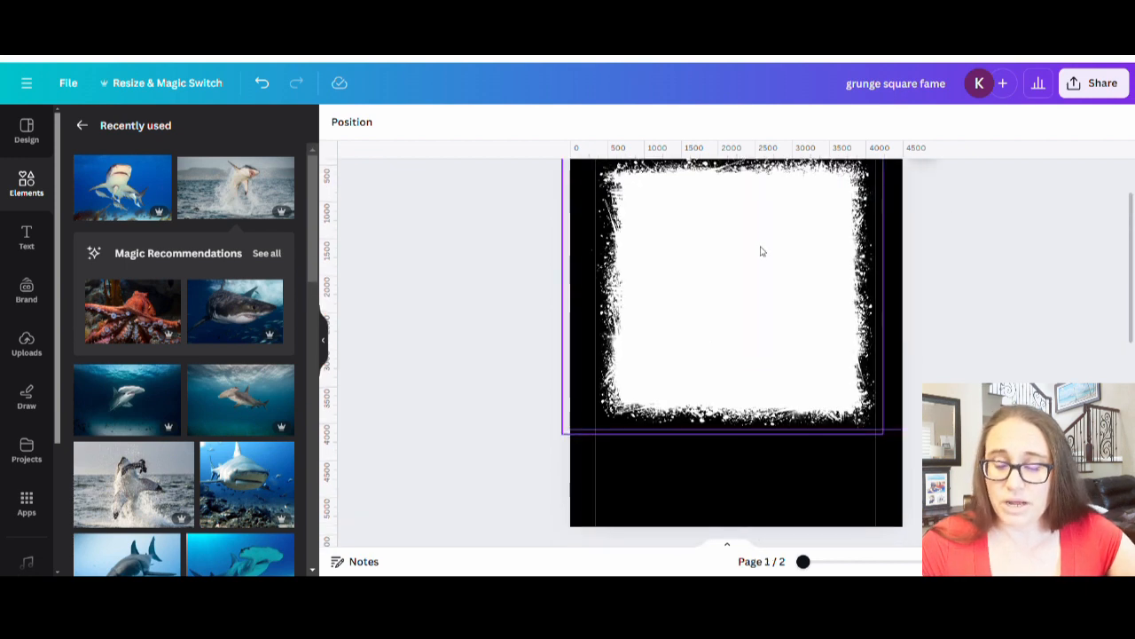
pyautogui.scroll(-5, 710, 325)
pyautogui.click(682, 345)
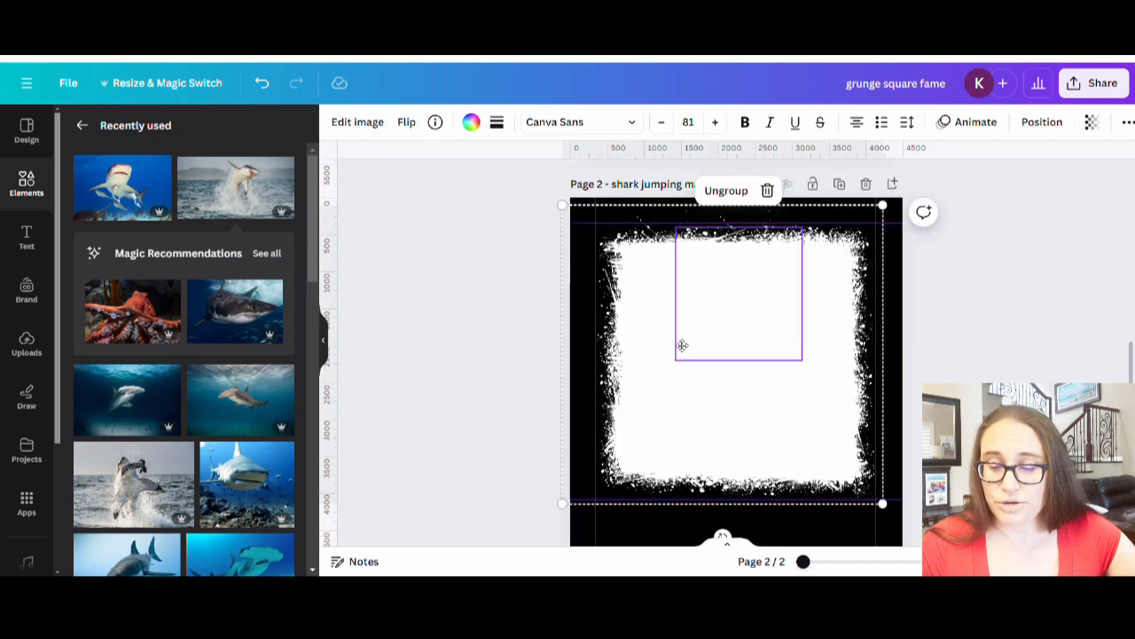
pyautogui.press('Delete')
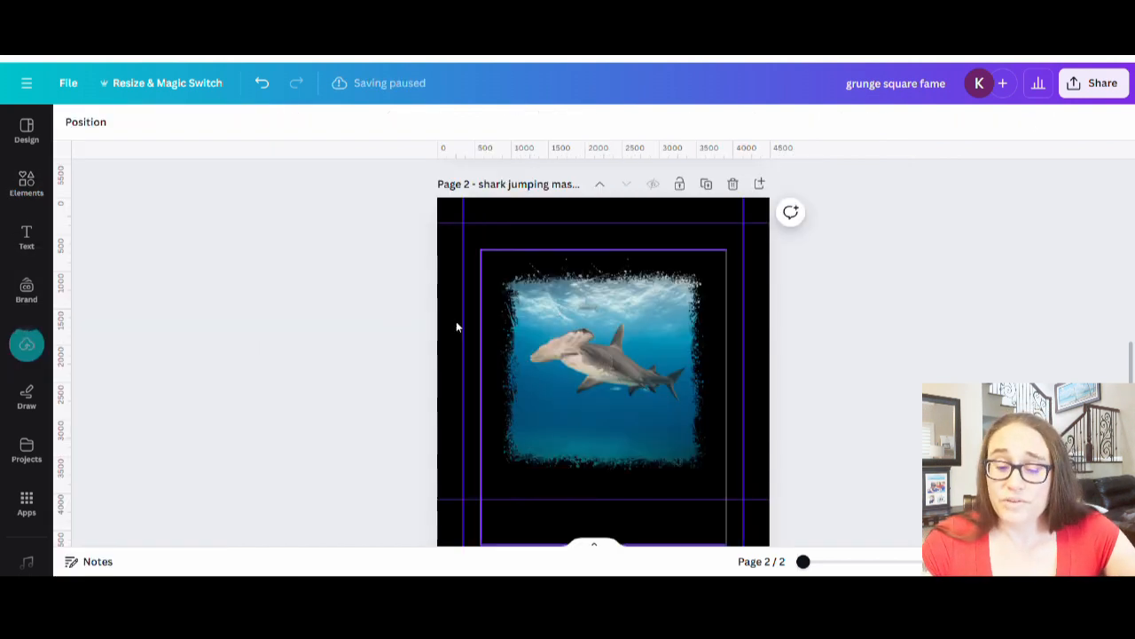
# Enlarge the exported hammerhead image on page 2 to slightly beyond the page width and center it horizontally in the upper part of the page
pyautogui.moveTo(603, 378); pyautogui.dragTo(592, 361)
pyautogui.scroll(-2, 588, 431)
pyautogui.moveTo(596, 455); pyautogui.dragTo(603, 400)
pyautogui.moveTo(719, 400); pyautogui.dragTo(760, 507)
pyautogui.moveTo(613, 328); pyautogui.dragTo(580, 300)
pyautogui.scroll(2, 604, 354)
pyautogui.moveTo(626, 355); pyautogui.dragTo(610, 334)
pyautogui.scroll(-3, 610, 334)
pyautogui.moveTo(445, 381); pyautogui.dragTo(409, 408)
pyautogui.scroll(2, 612, 363)
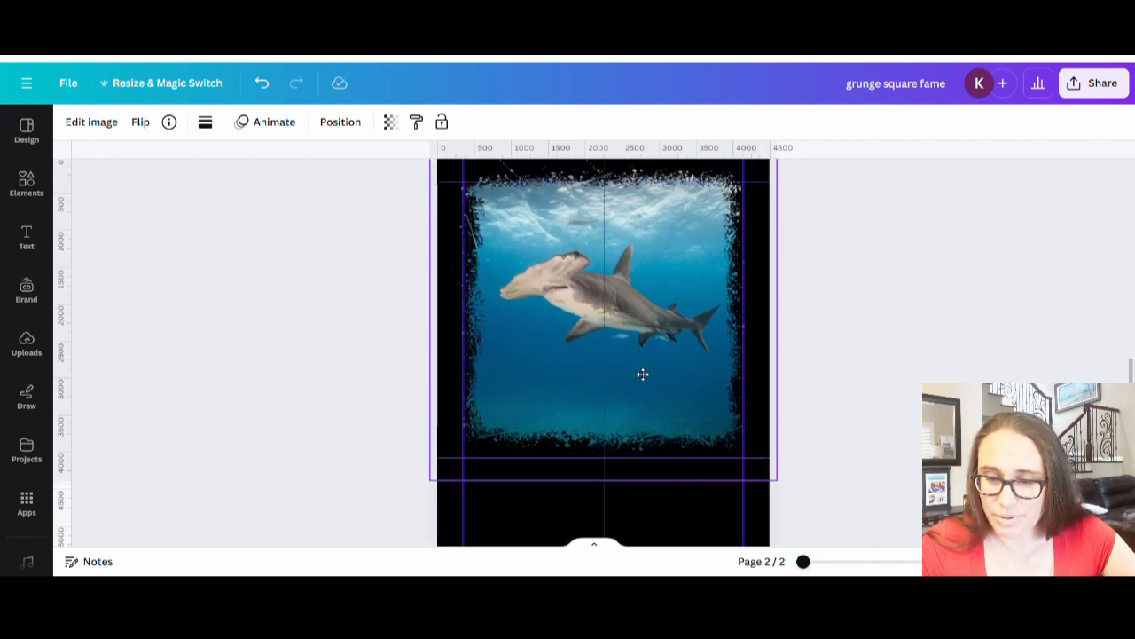
pyautogui.moveTo(643, 374); pyautogui.dragTo(653, 396)
pyautogui.scroll(2, 642, 391)
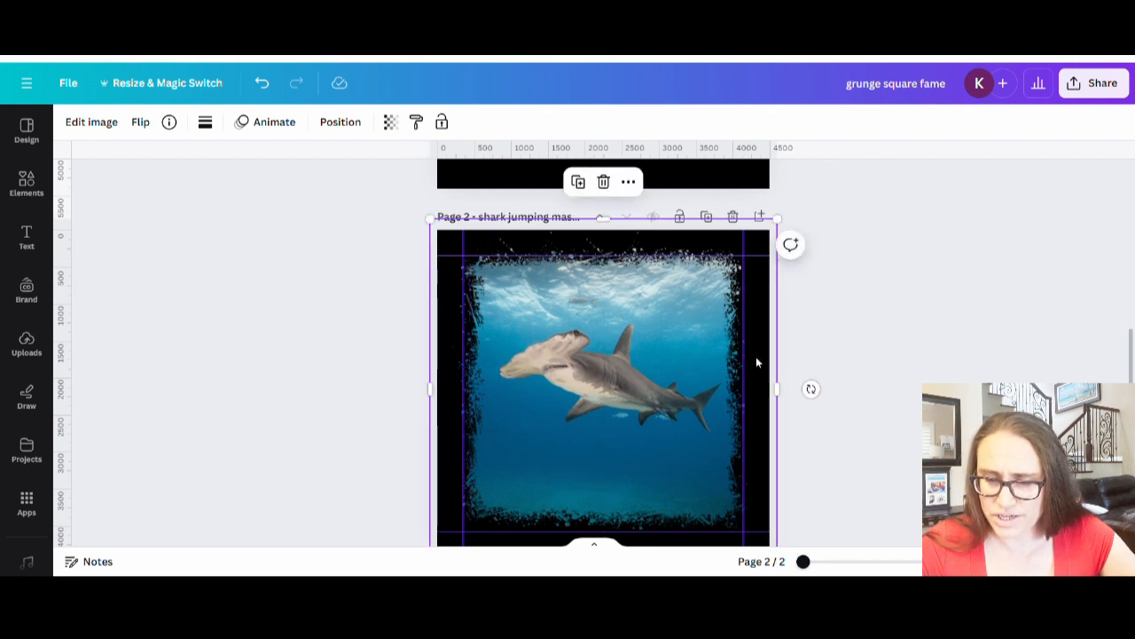
pyautogui.click(884, 313)
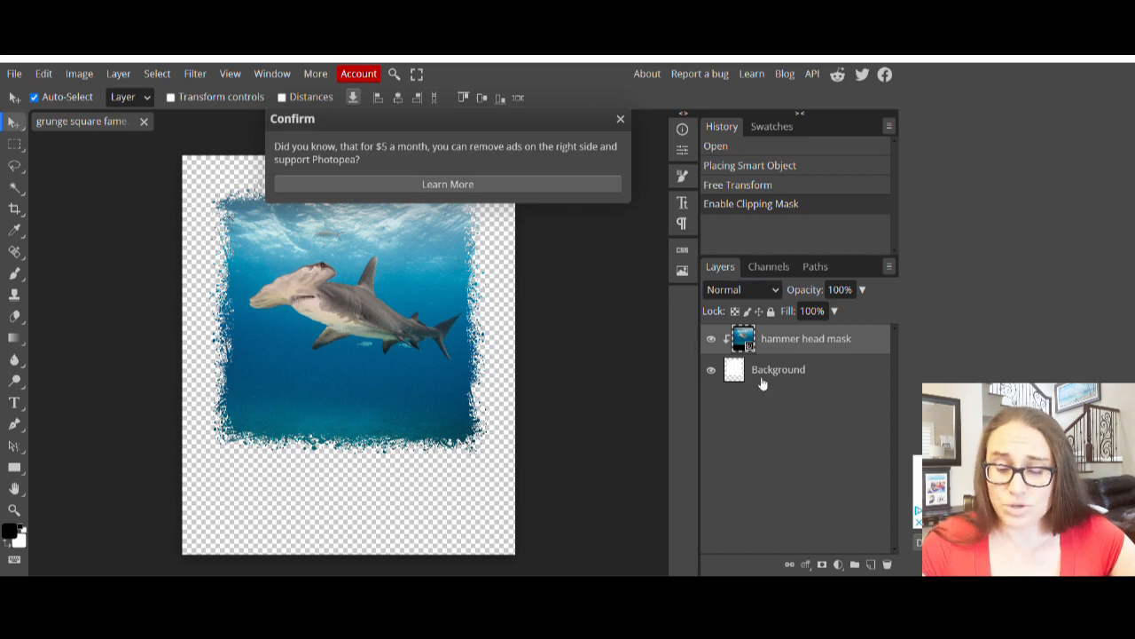
# In Photopea, place the shark jumping mask image above the hammer head mask layer and clip it to the grunge frame
pyautogui.click(15, 78)
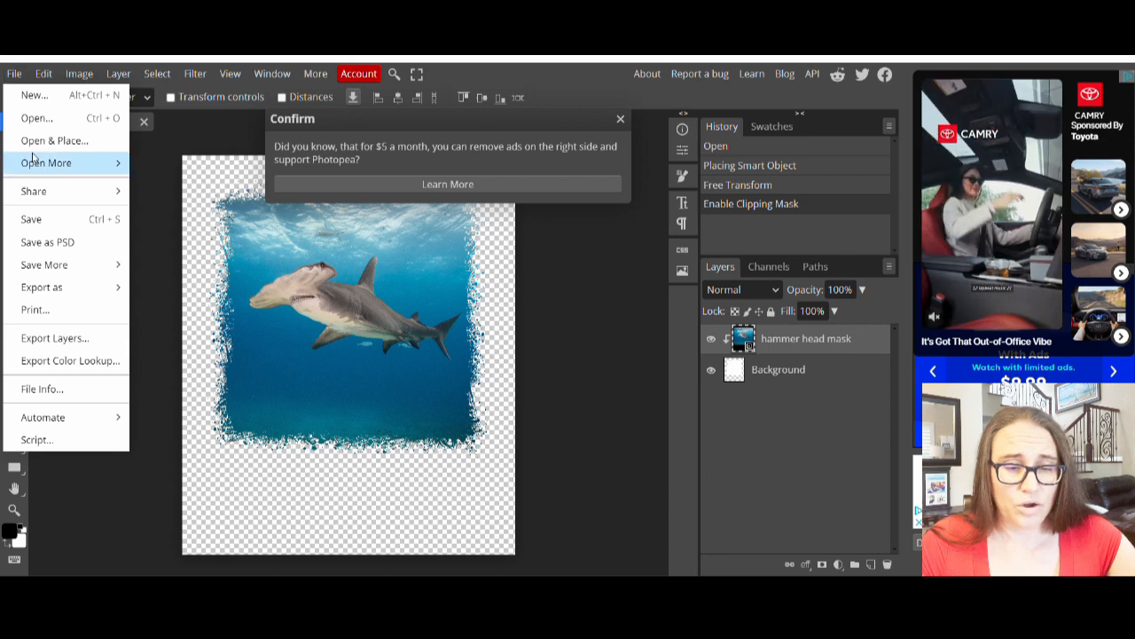
pyautogui.click(37, 144)
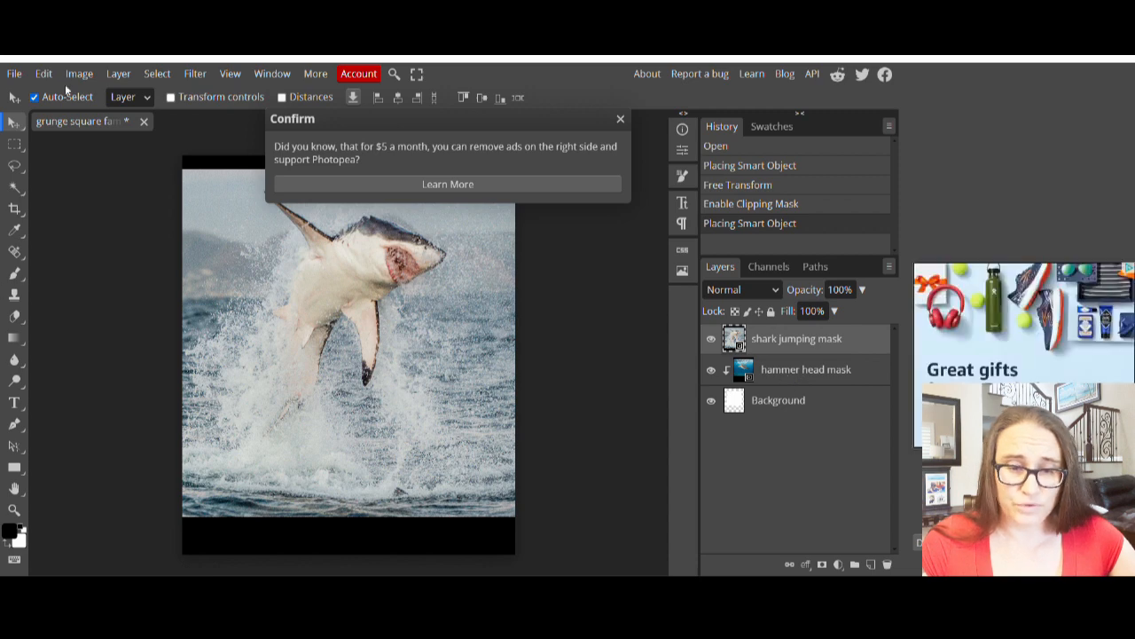
pyautogui.click(118, 74)
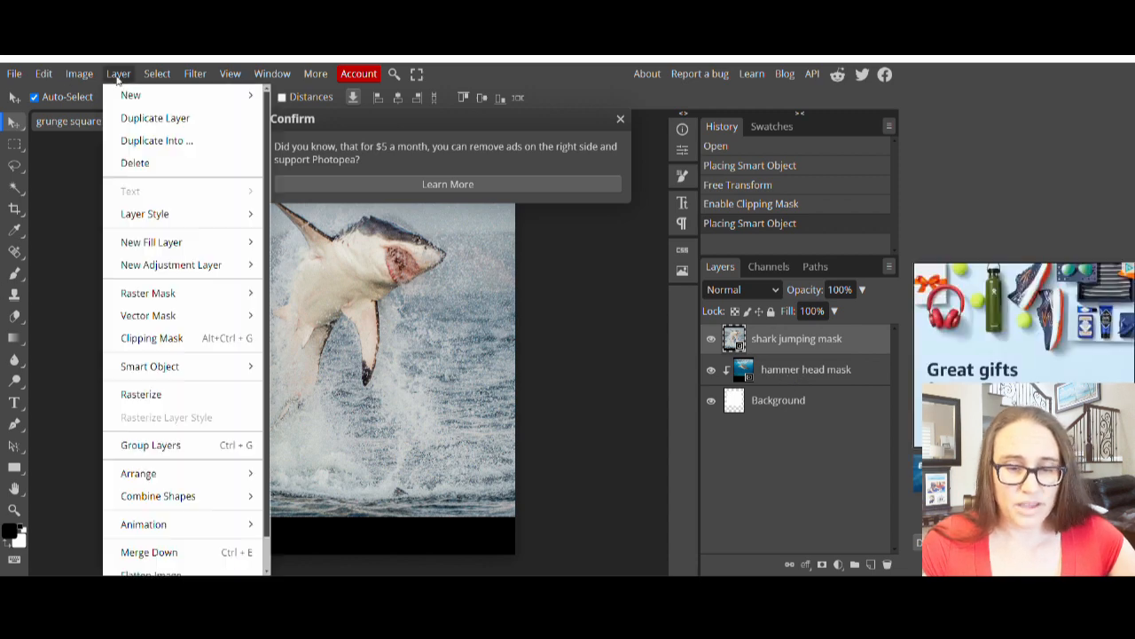
pyautogui.click(157, 337)
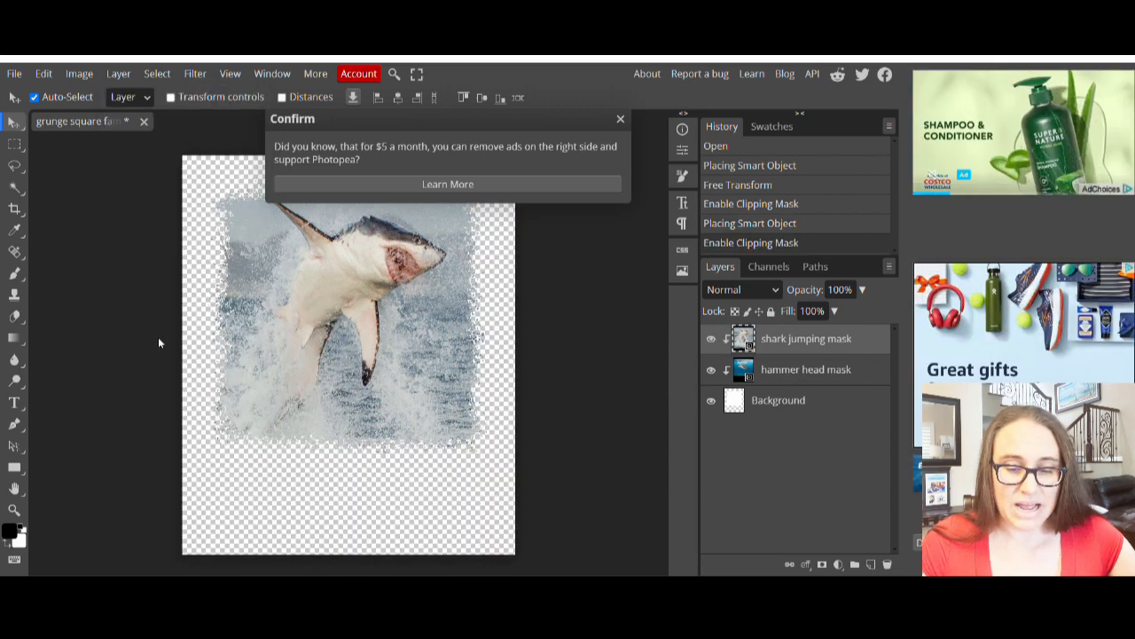
# Export the clipped shark jumping mask design as a PNG named "shark jumping grunge"
pyautogui.click(15, 77)
pyautogui.moveTo(47, 288)
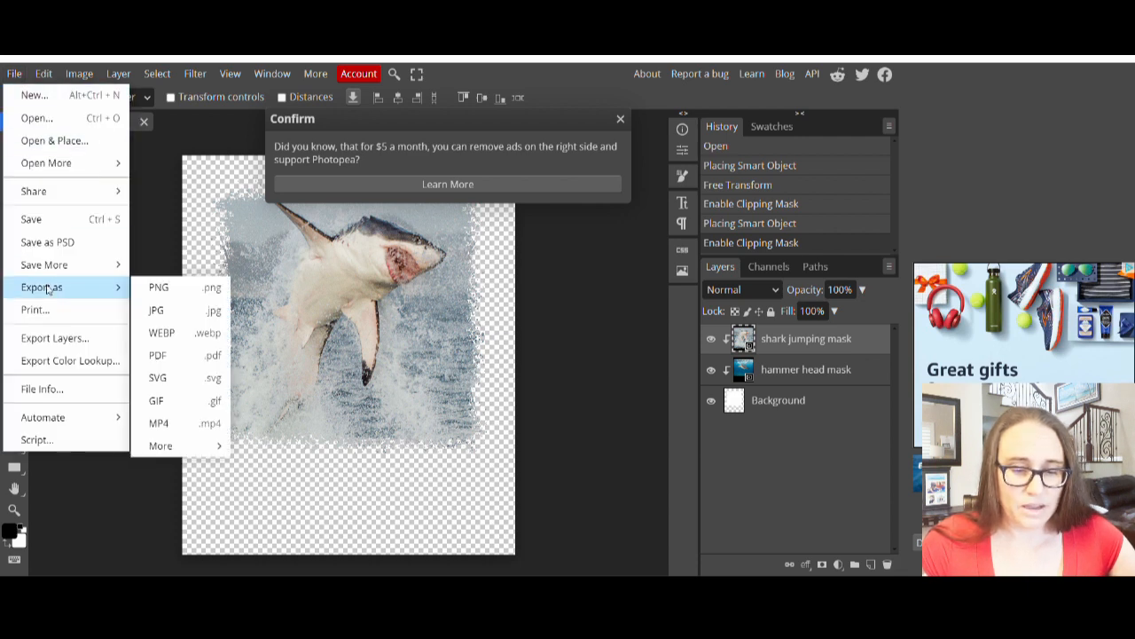
pyautogui.click(168, 293)
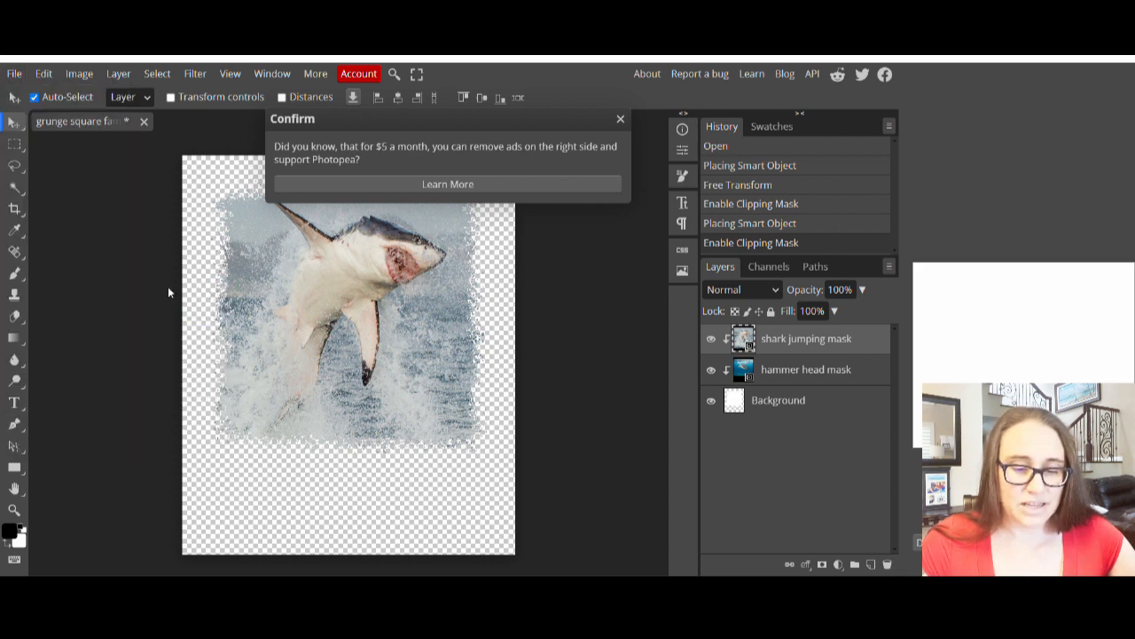
pyautogui.click(14, 74)
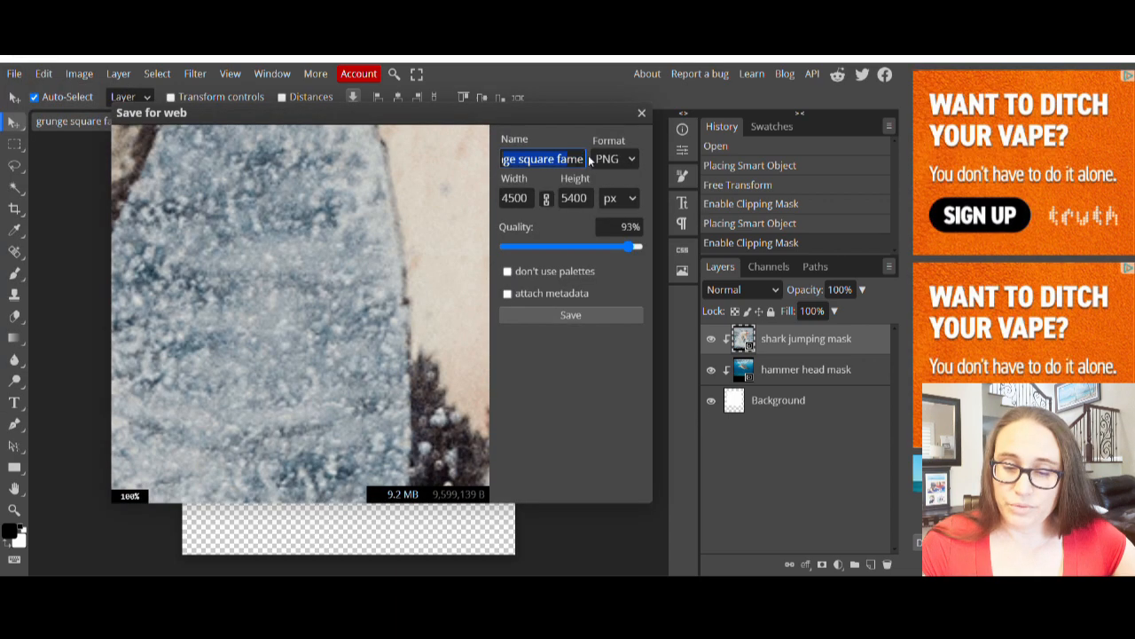
pyautogui.write('shark jump')
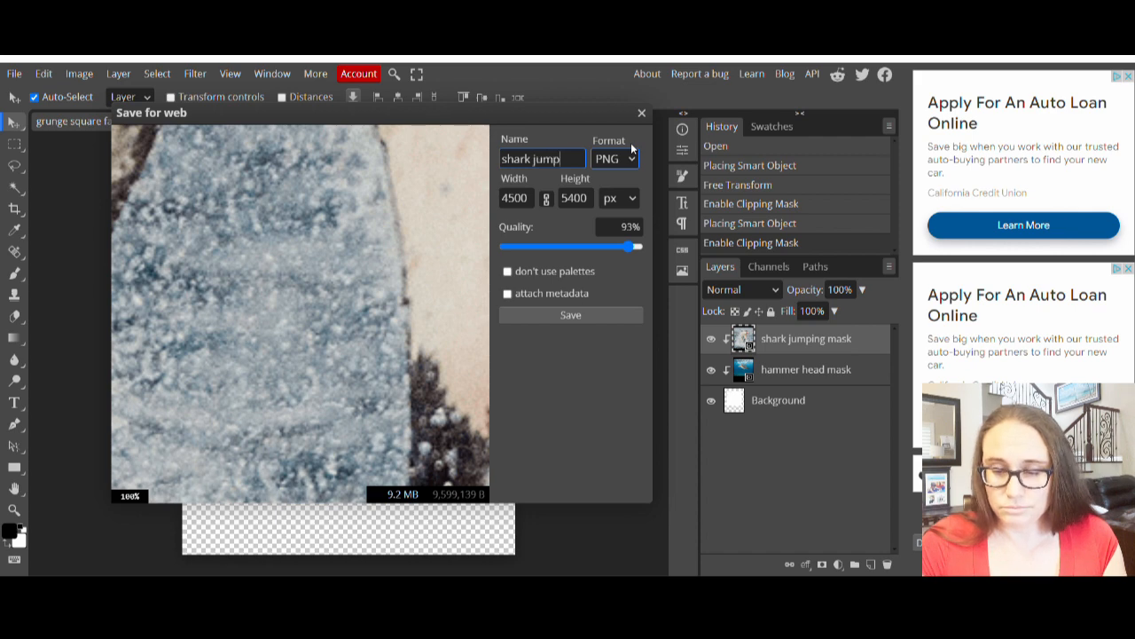
pyautogui.write('ing grunge')
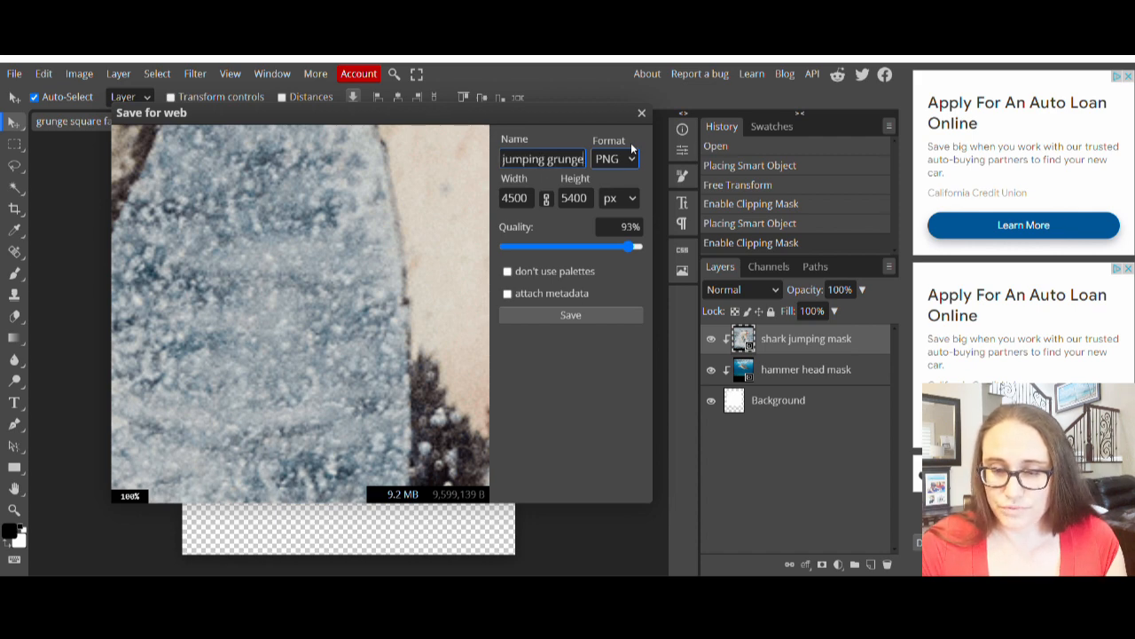
pyautogui.click(560, 313)
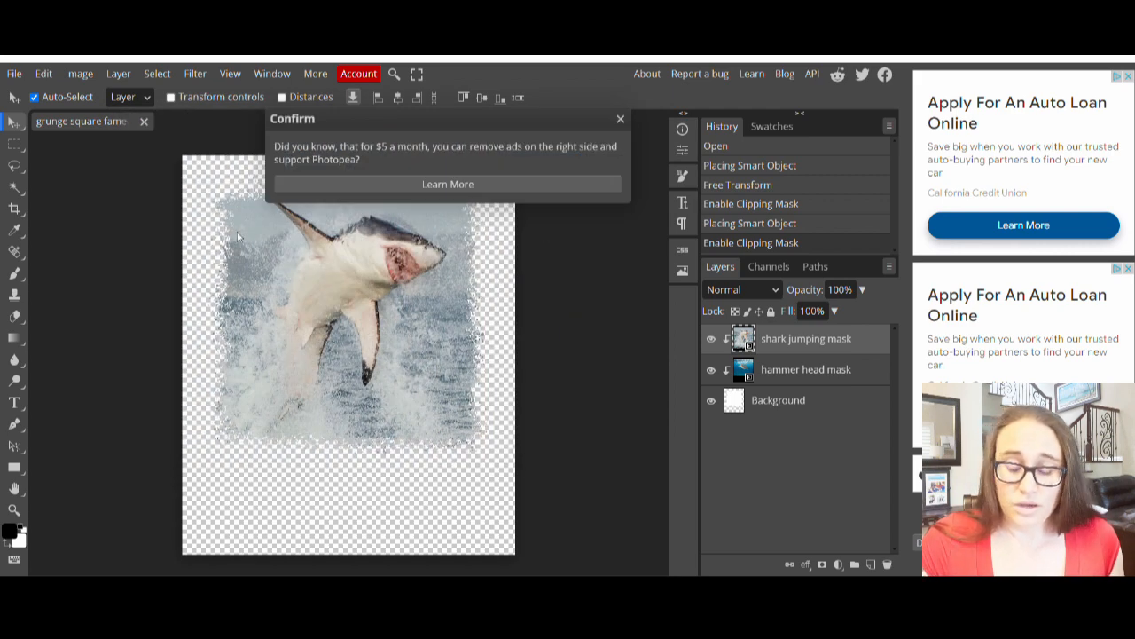
# Place the shark jumping mask 2 image above the other shark layers and clip it to the grunge frame
pyautogui.click(12, 73)
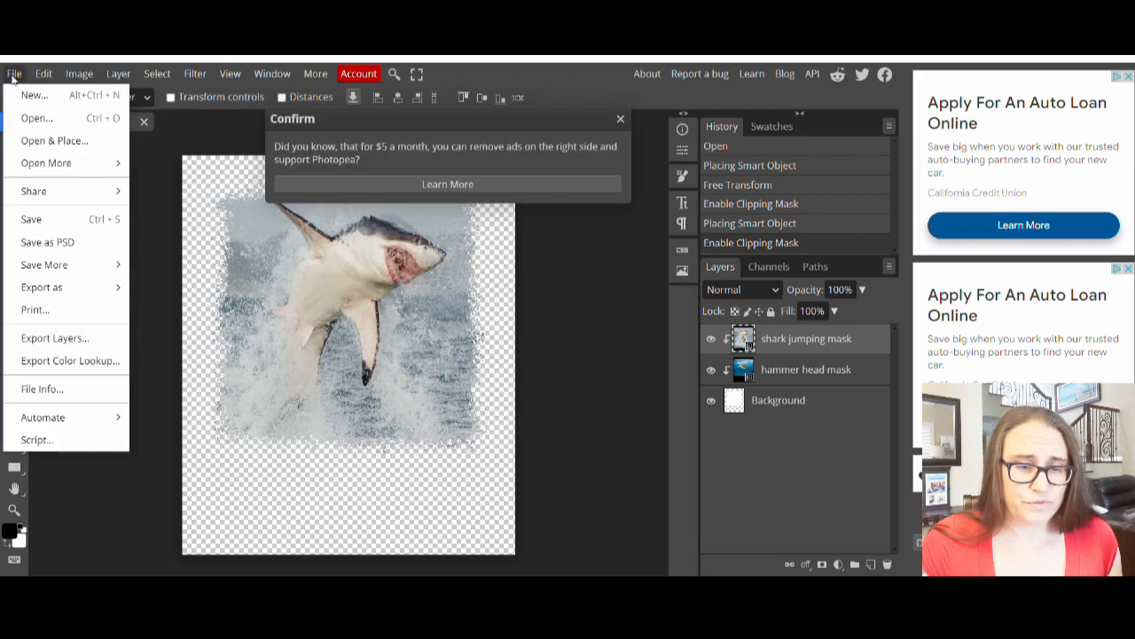
pyautogui.click(37, 141)
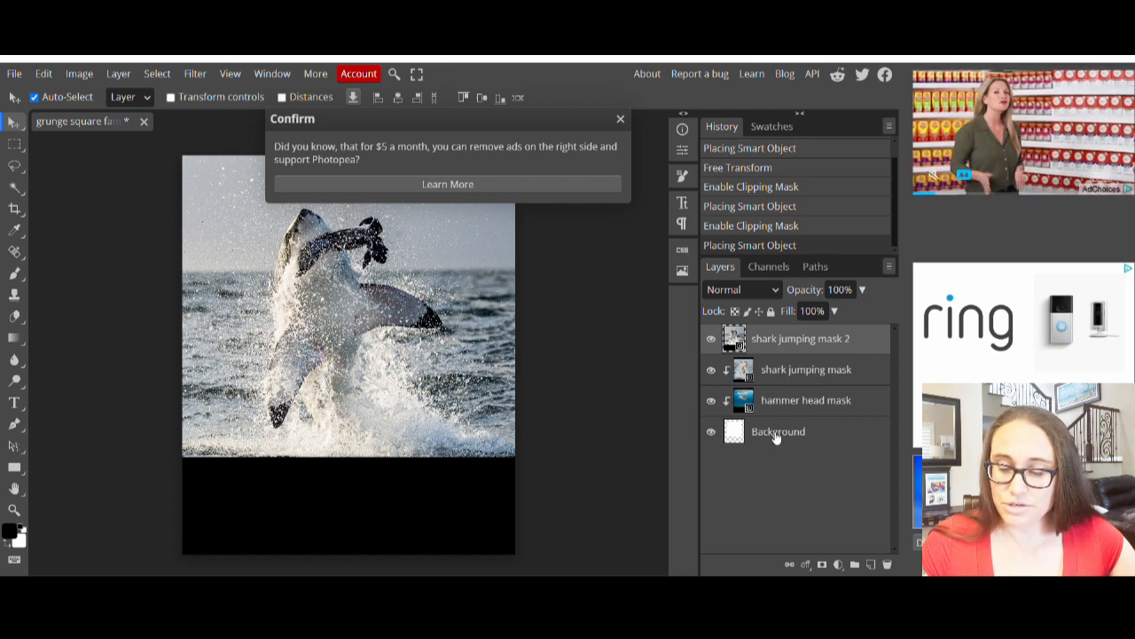
pyautogui.click(119, 75)
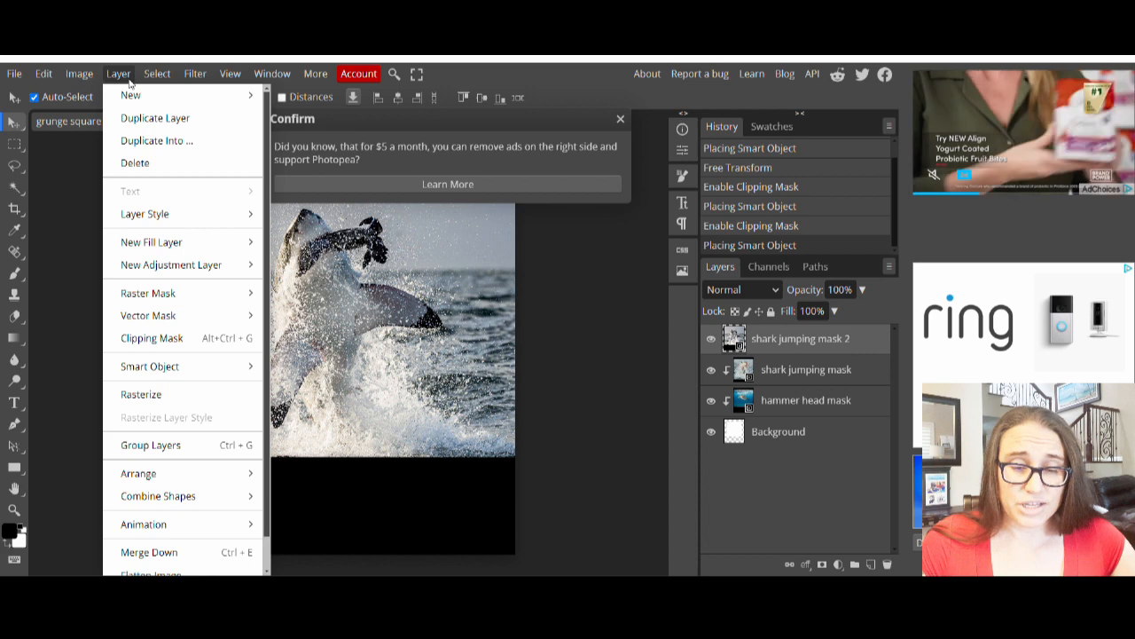
pyautogui.click(152, 338)
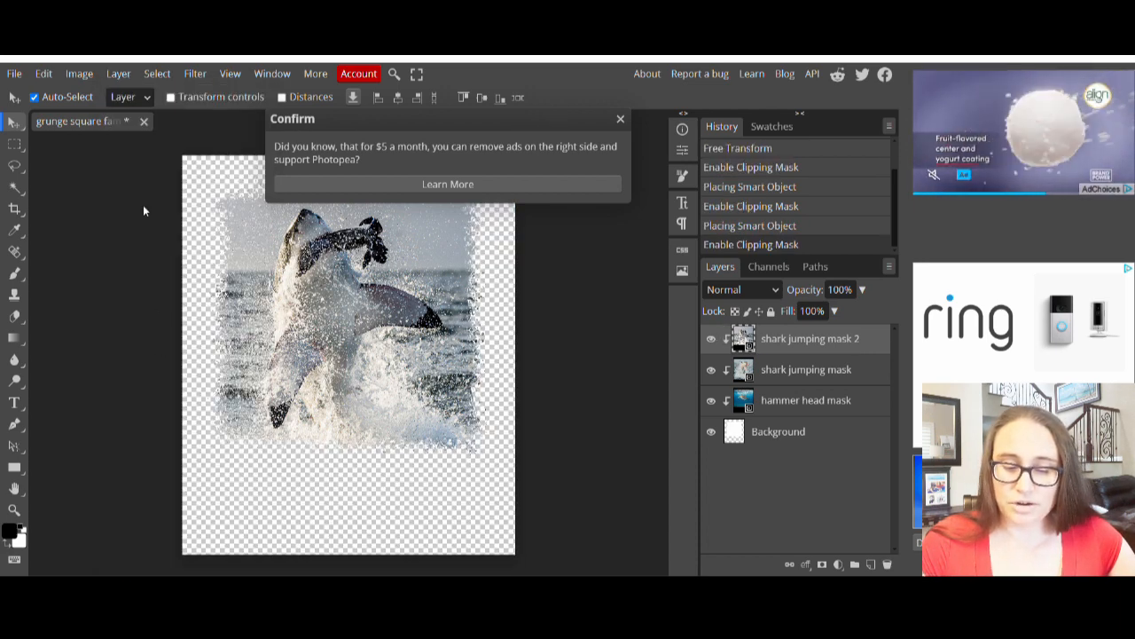
# Export the clipped shark jumping mask 2 design as a PNG named "shark eating grunge"
pyautogui.click(15, 75)
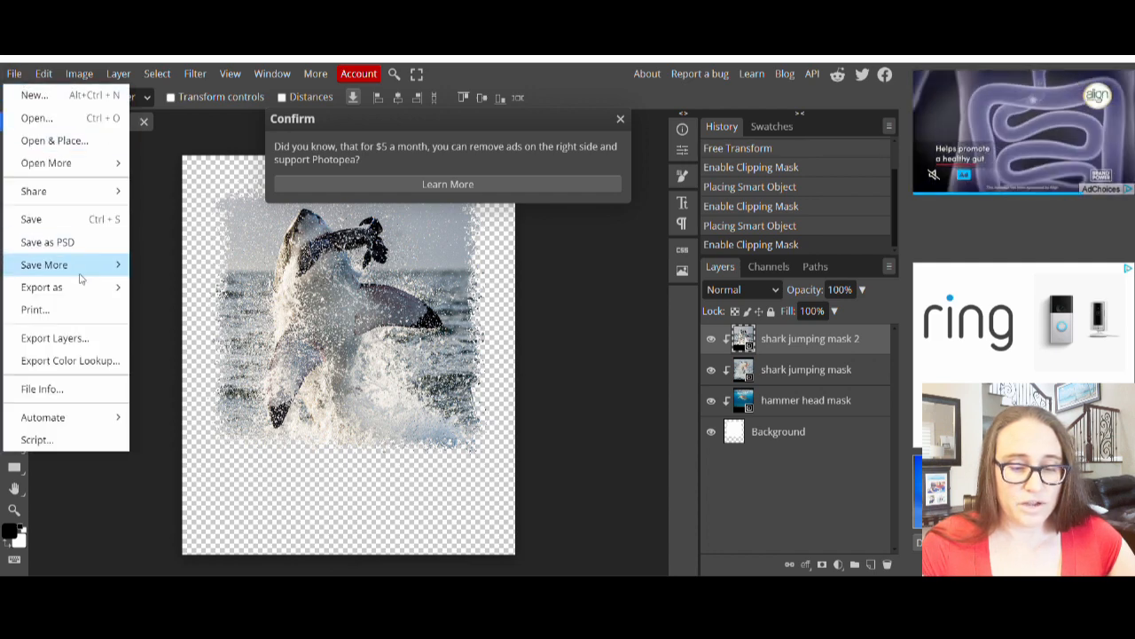
pyautogui.moveTo(68, 291)
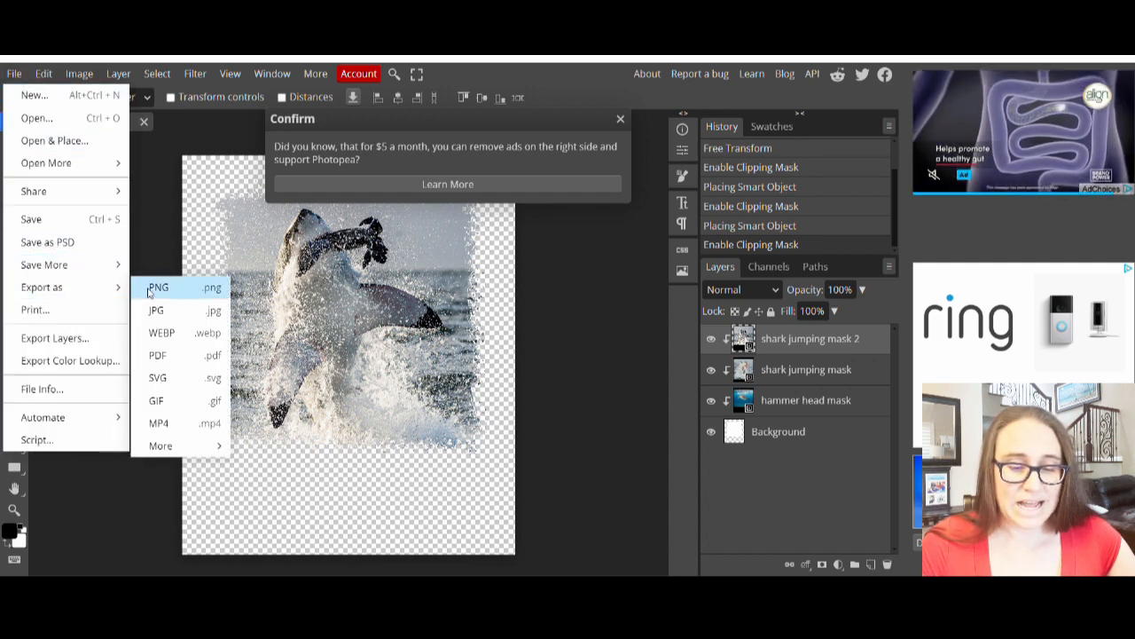
pyautogui.click(174, 293)
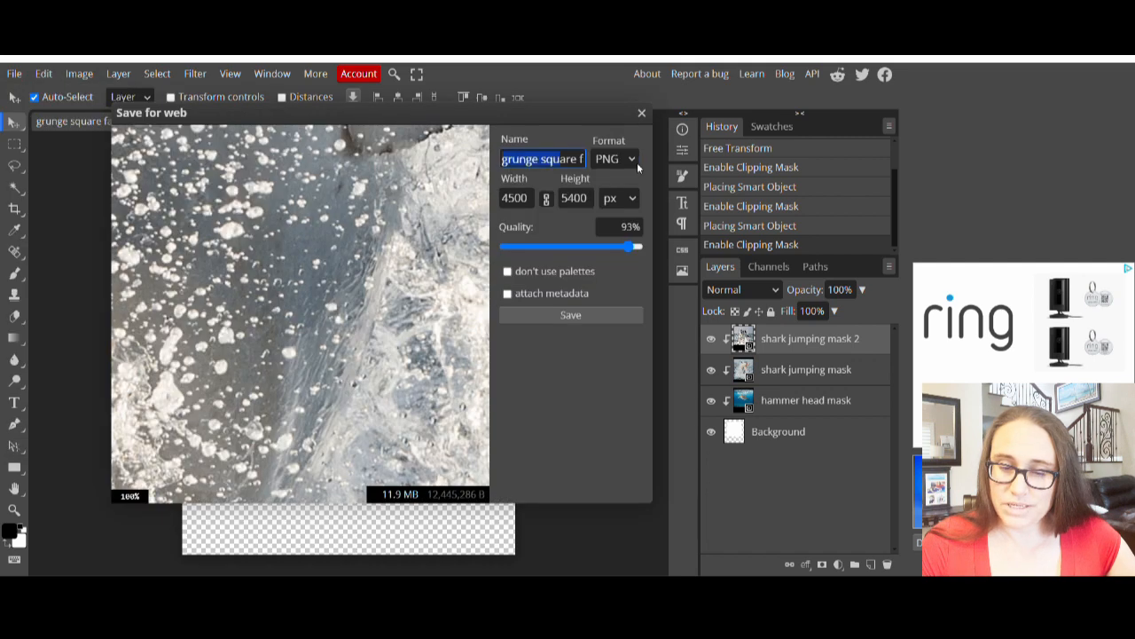
pyautogui.write('shark eati')
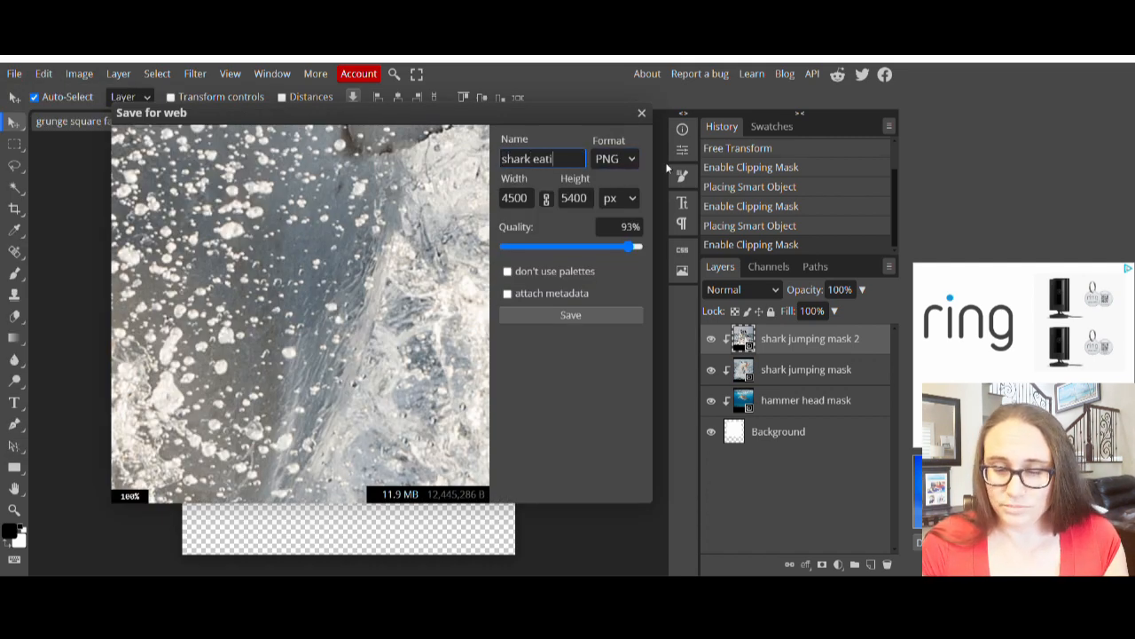
pyautogui.write('ng grunge')
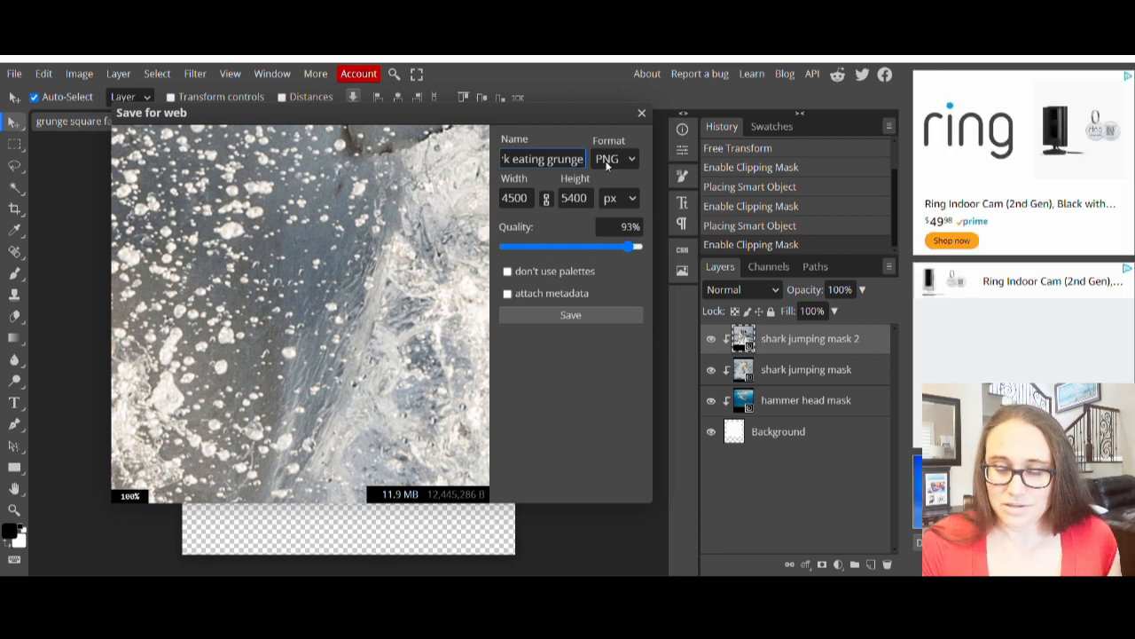
pyautogui.click(572, 314)
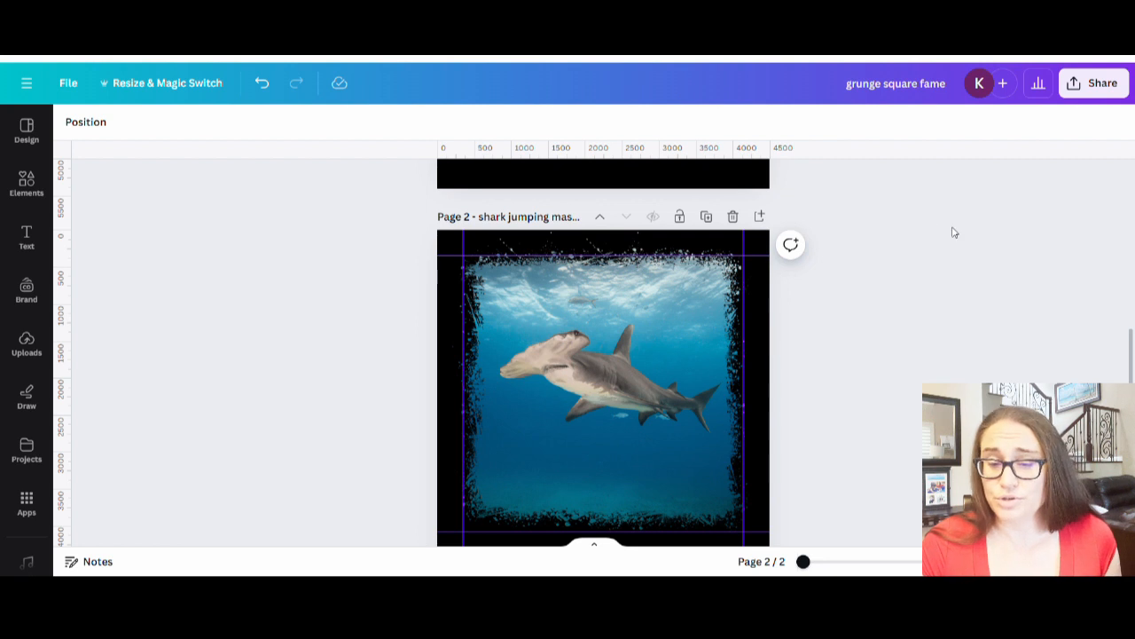
# Switch to Canva and add the two newly exported shark images to the design, each on its own new page after page 2
pyautogui.click(29, 353)
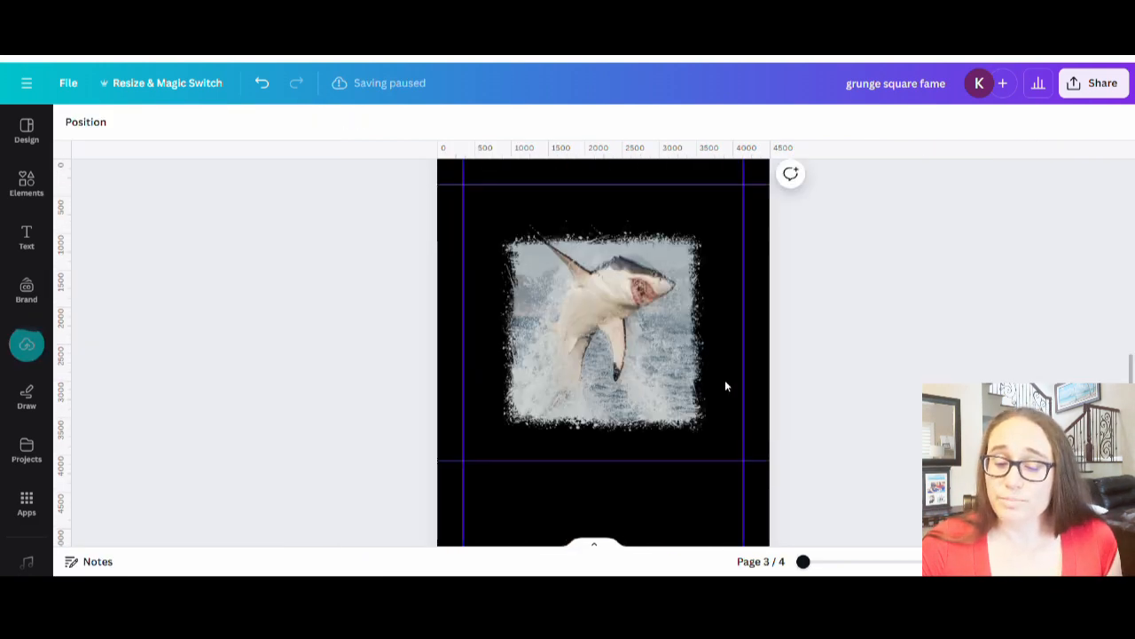
pyautogui.scroll(2, 726, 386)
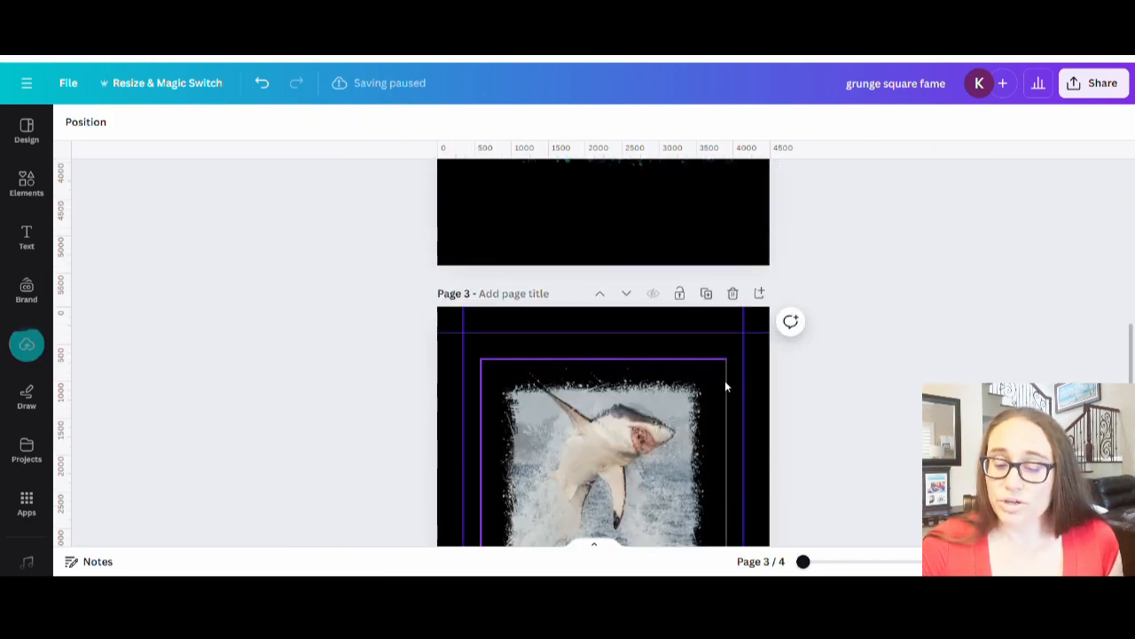
pyautogui.scroll(4, 689, 416)
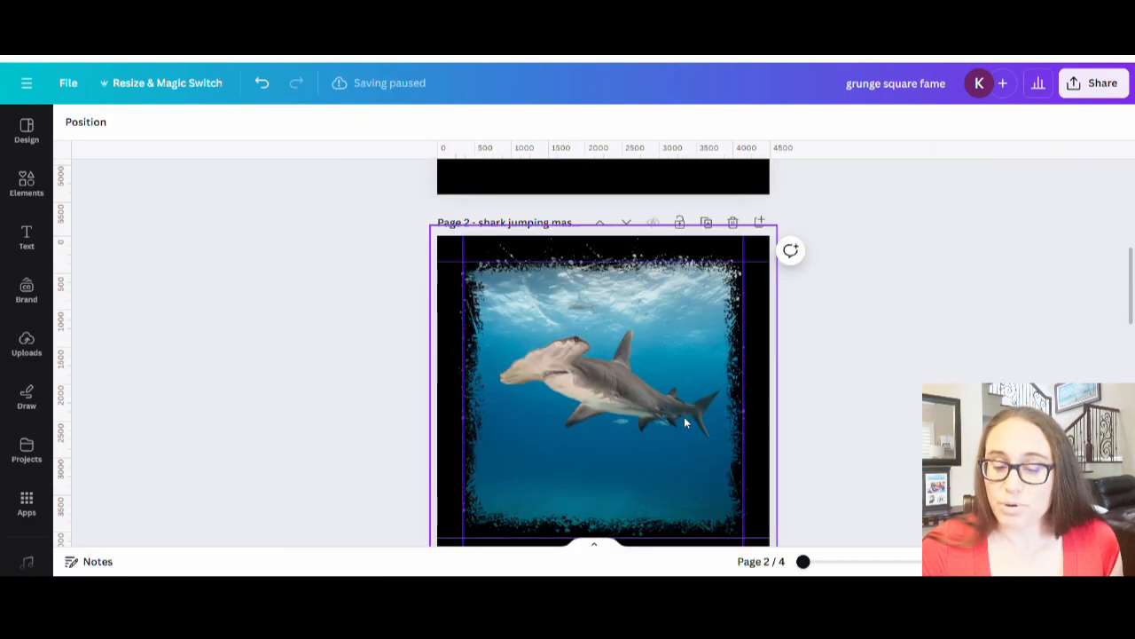
pyautogui.scroll(-5, 651, 332)
pyautogui.scroll(-2, 637, 388)
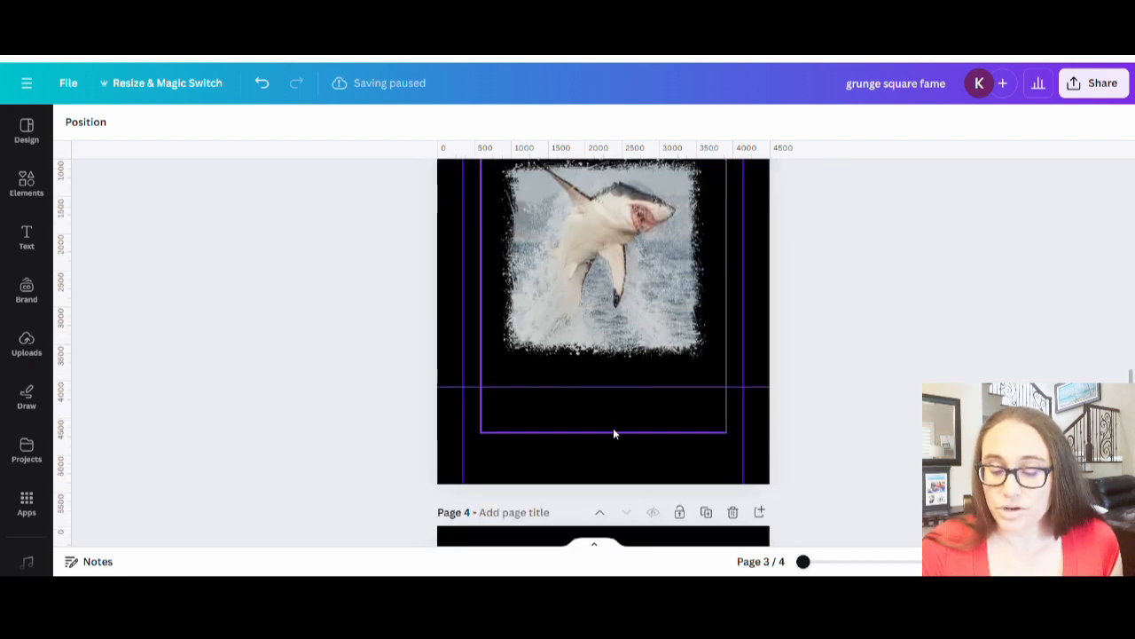
# Align the jumping shark image on page 3 to the page's top-left corner and enlarge it to the full page width
pyautogui.click(618, 416)
pyautogui.moveTo(609, 433); pyautogui.dragTo(568, 304)
pyautogui.scroll(3, 704, 364)
pyautogui.scroll(-3, 657, 337)
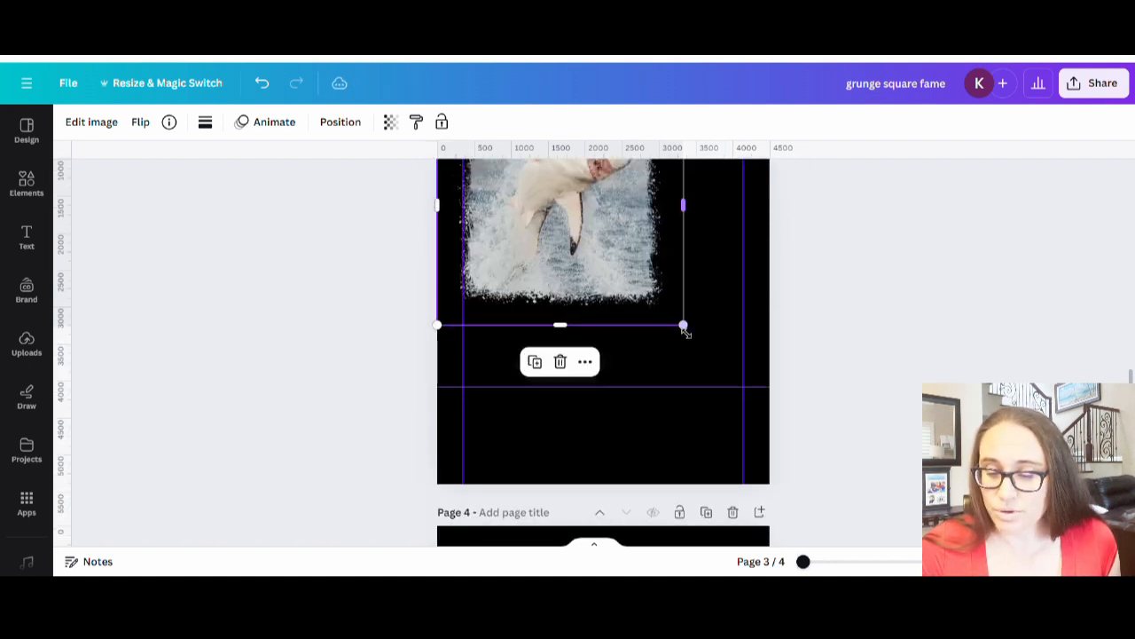
pyautogui.moveTo(689, 332); pyautogui.dragTo(772, 428)
# Move the shark eating image on page 4 slightly past the page's top-left corner and enlarge it to slightly beyond the page width
pyautogui.scroll(-5, 727, 387)
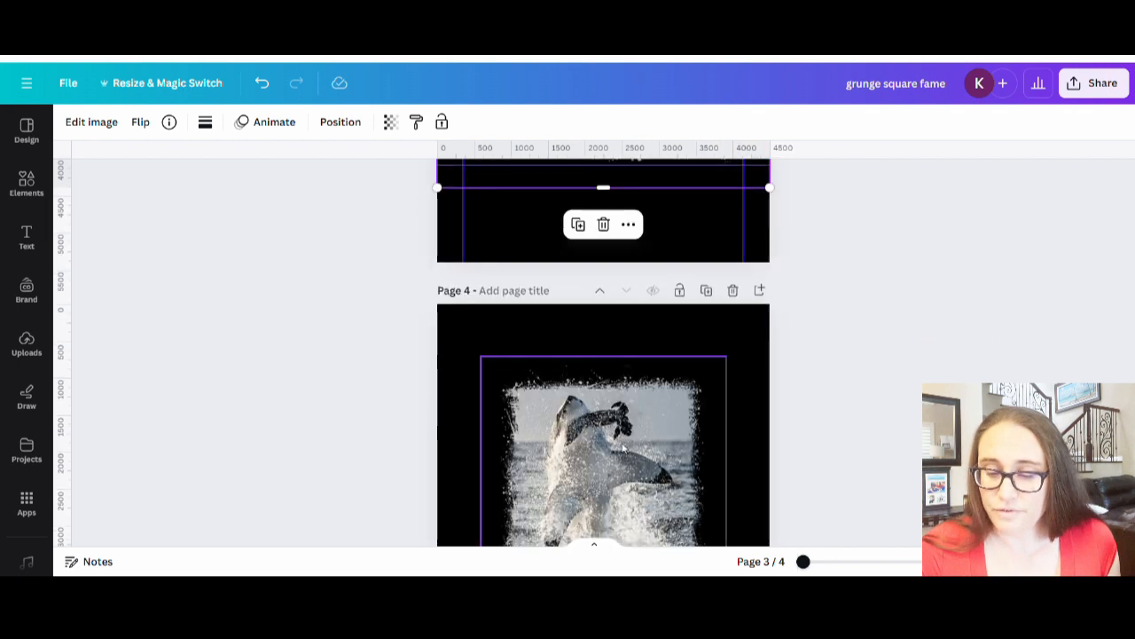
pyautogui.scroll(-3, 599, 431)
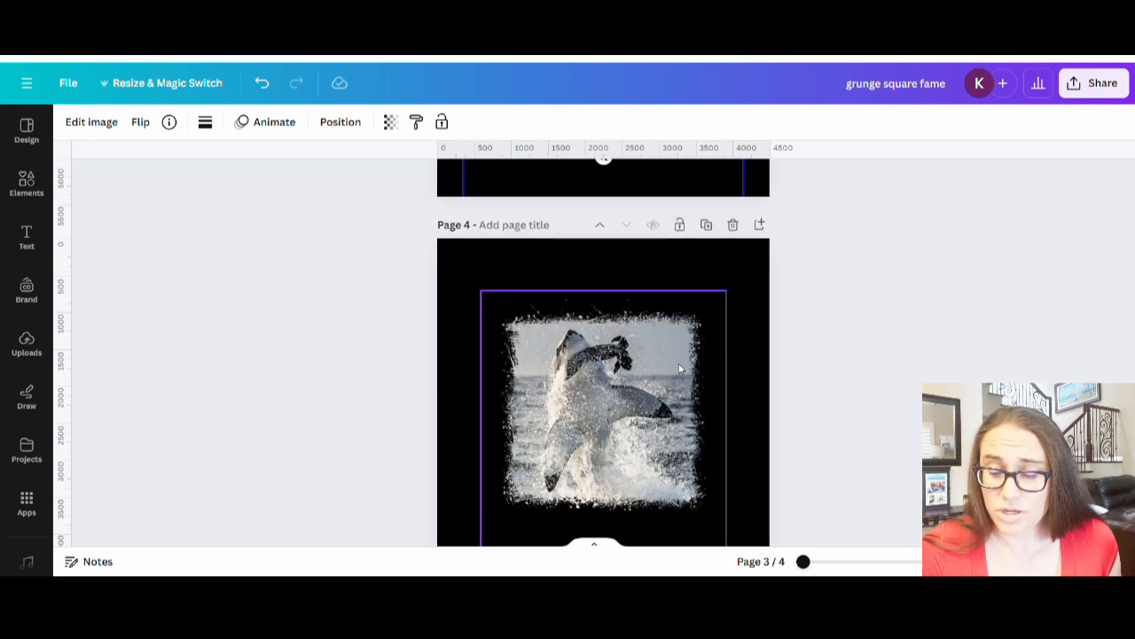
pyautogui.click(644, 449)
pyautogui.moveTo(614, 510); pyautogui.dragTo(630, 448)
pyautogui.moveTo(639, 355); pyautogui.dragTo(595, 316)
pyautogui.scroll(1, 596, 316)
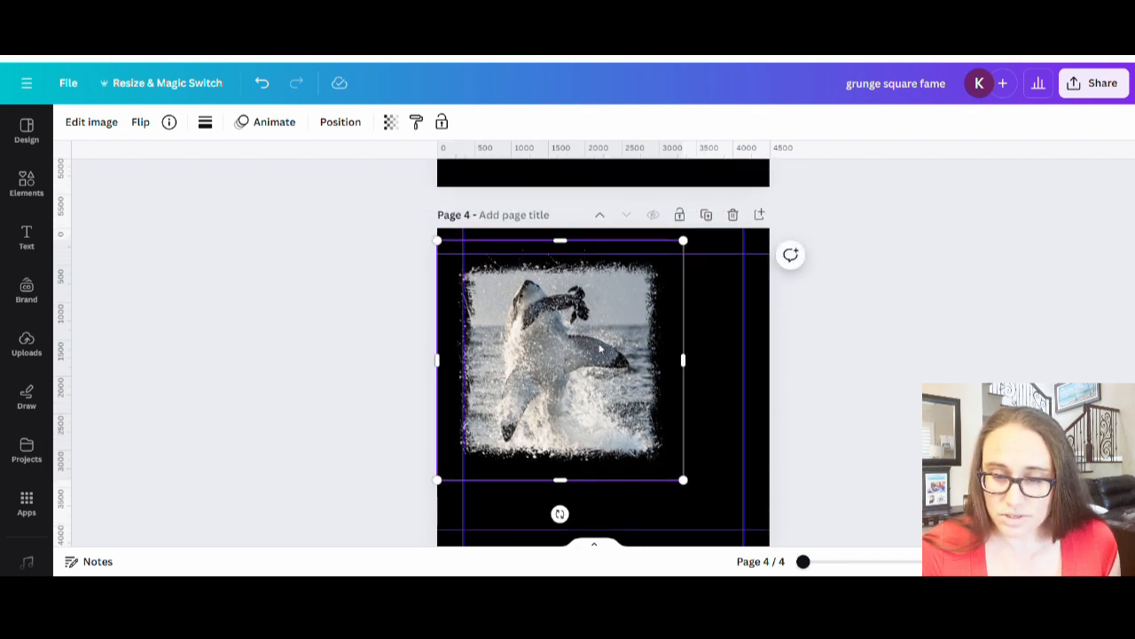
pyautogui.moveTo(596, 367); pyautogui.dragTo(587, 351)
pyautogui.scroll(-2, 657, 337)
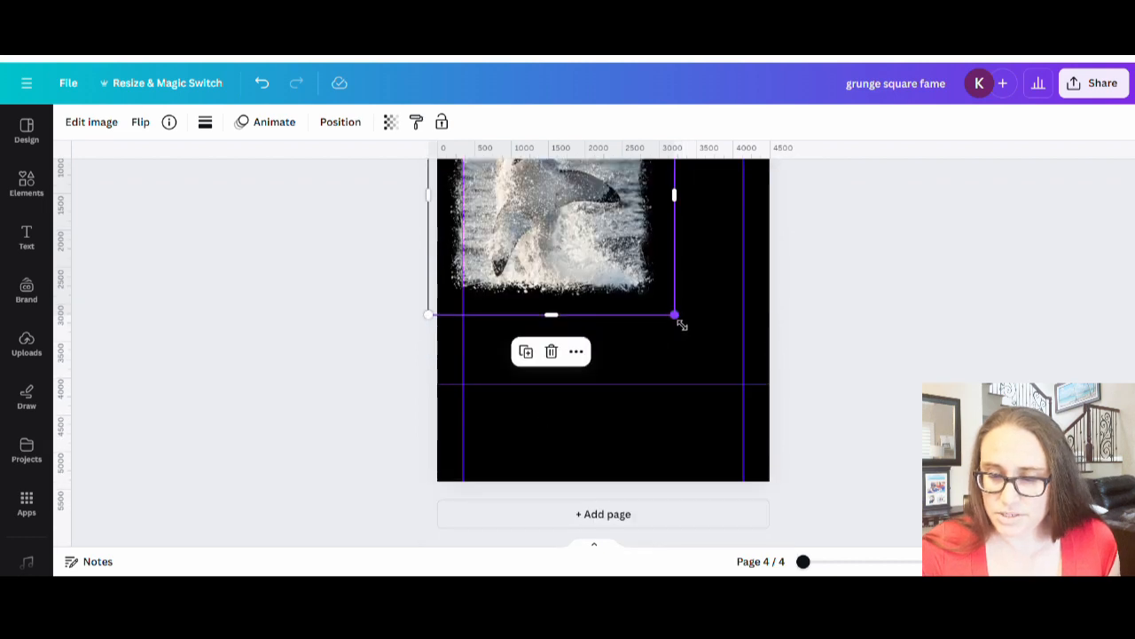
pyautogui.moveTo(681, 324); pyautogui.dragTo(753, 449)
pyautogui.click(665, 451)
pyautogui.scroll(3, 727, 399)
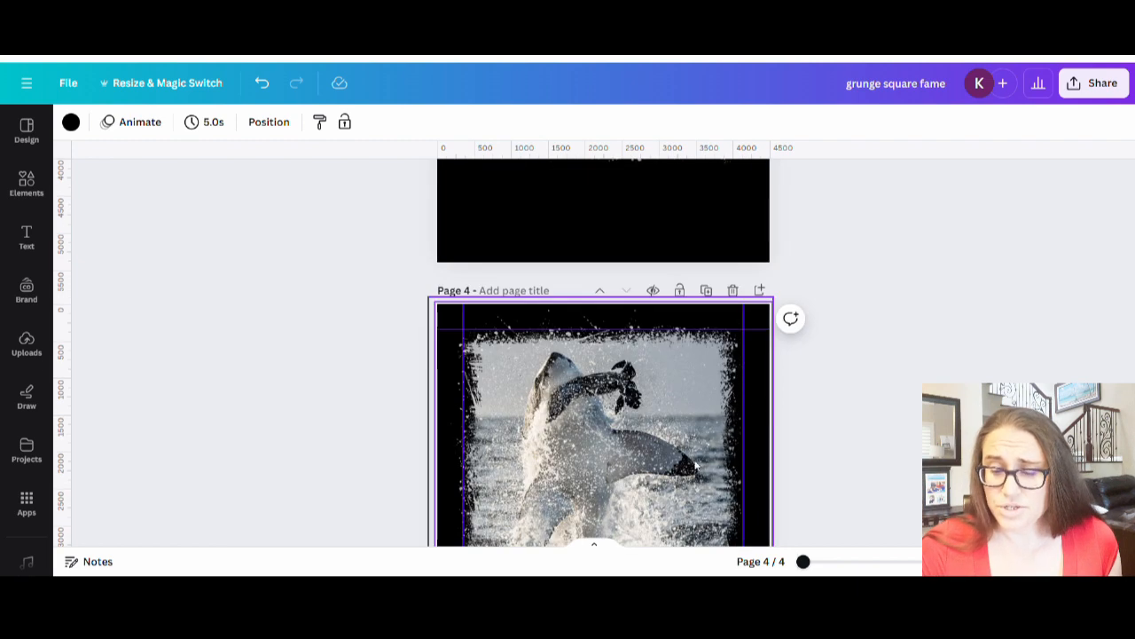
pyautogui.click(601, 483)
# Open the image adjustments for the jumping shark on page 3 and set its brightness to 21
pyautogui.scroll(5, 601, 483)
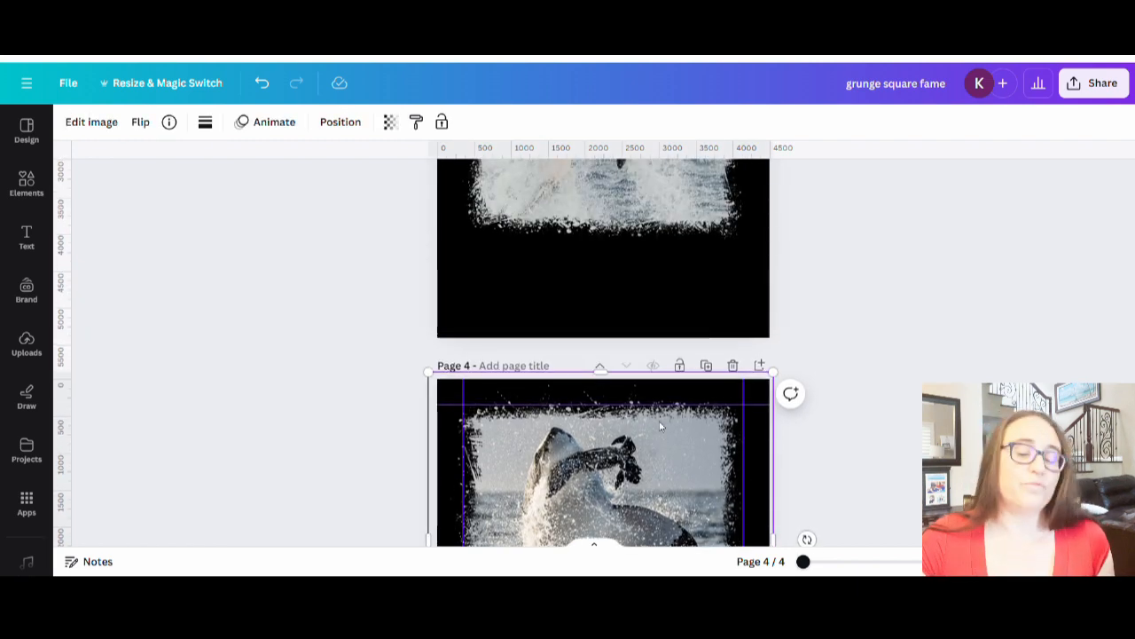
pyautogui.scroll(8, 748, 394)
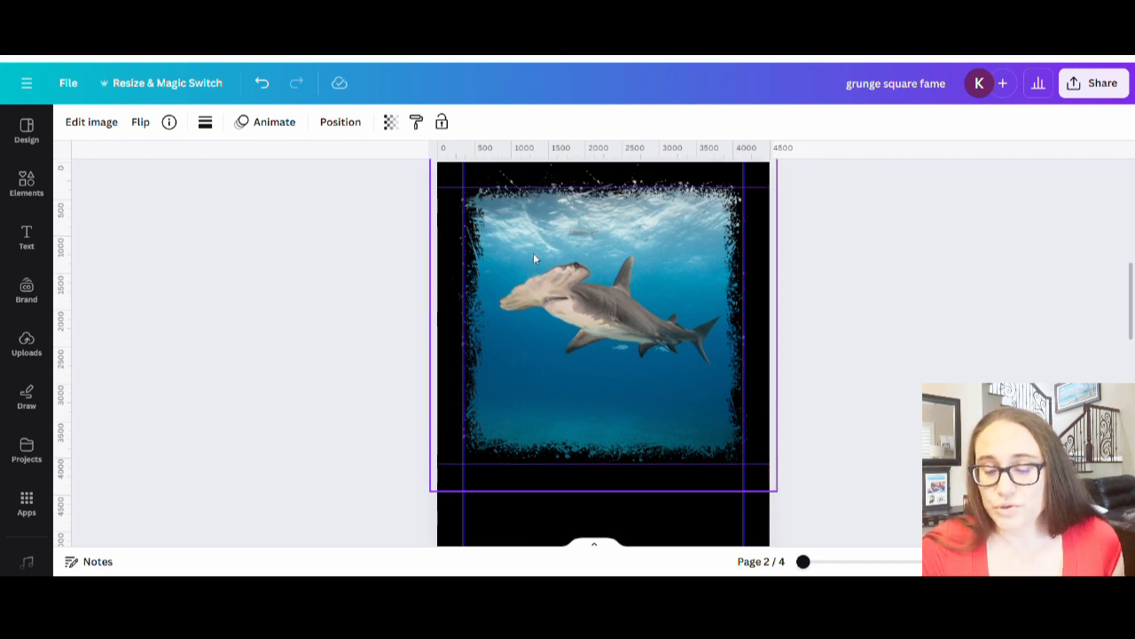
pyautogui.scroll(-5, 620, 319)
pyautogui.click(564, 382)
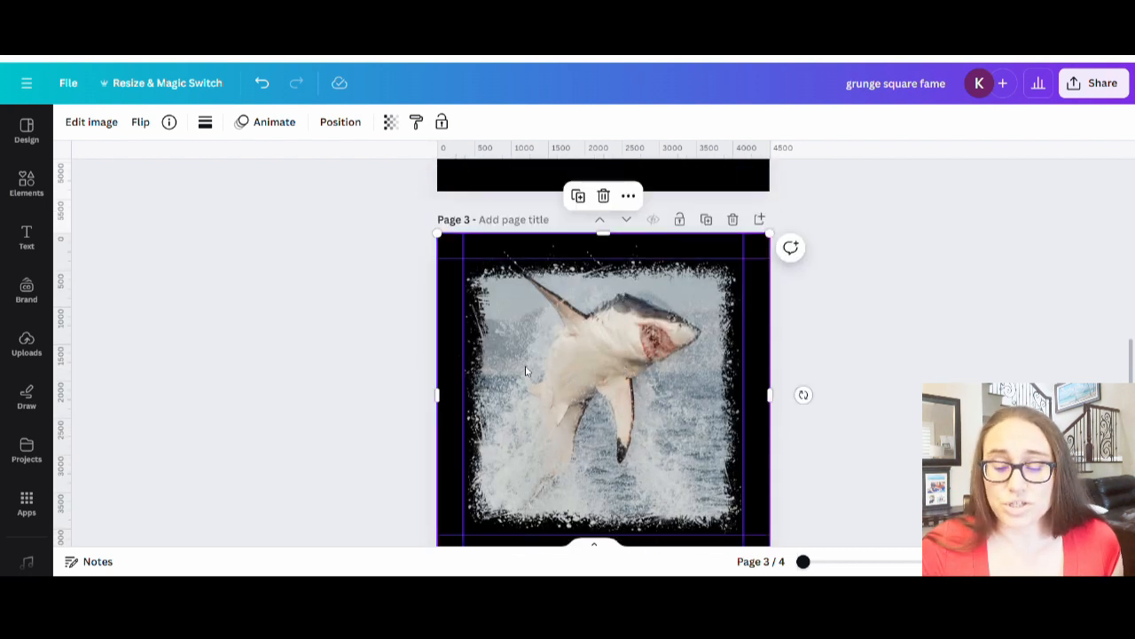
pyautogui.click(86, 121)
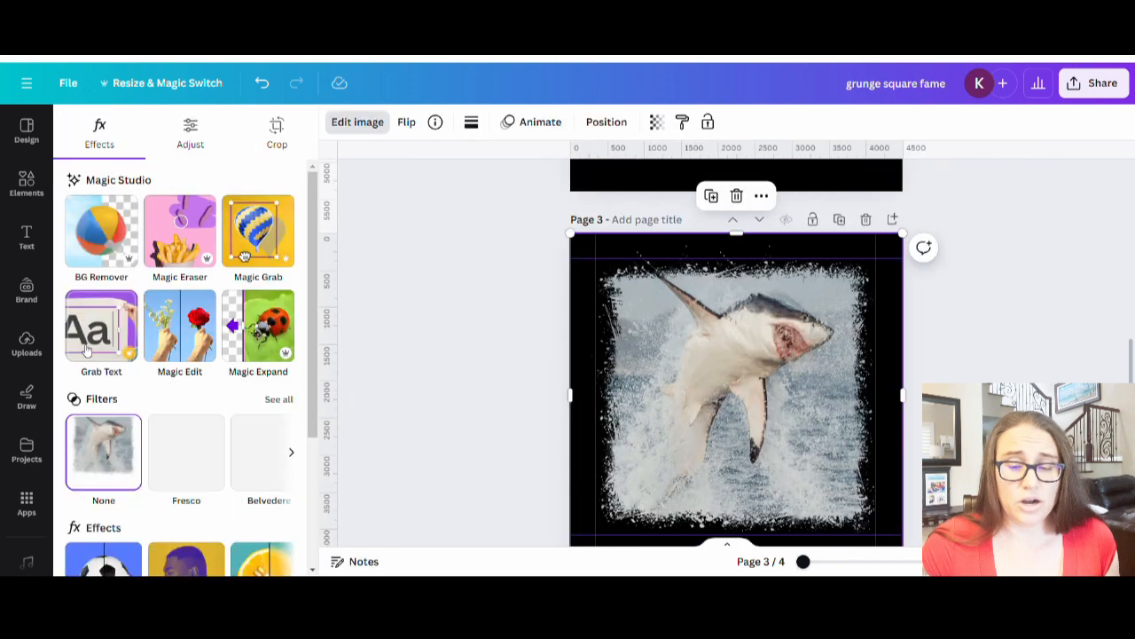
pyautogui.click(192, 140)
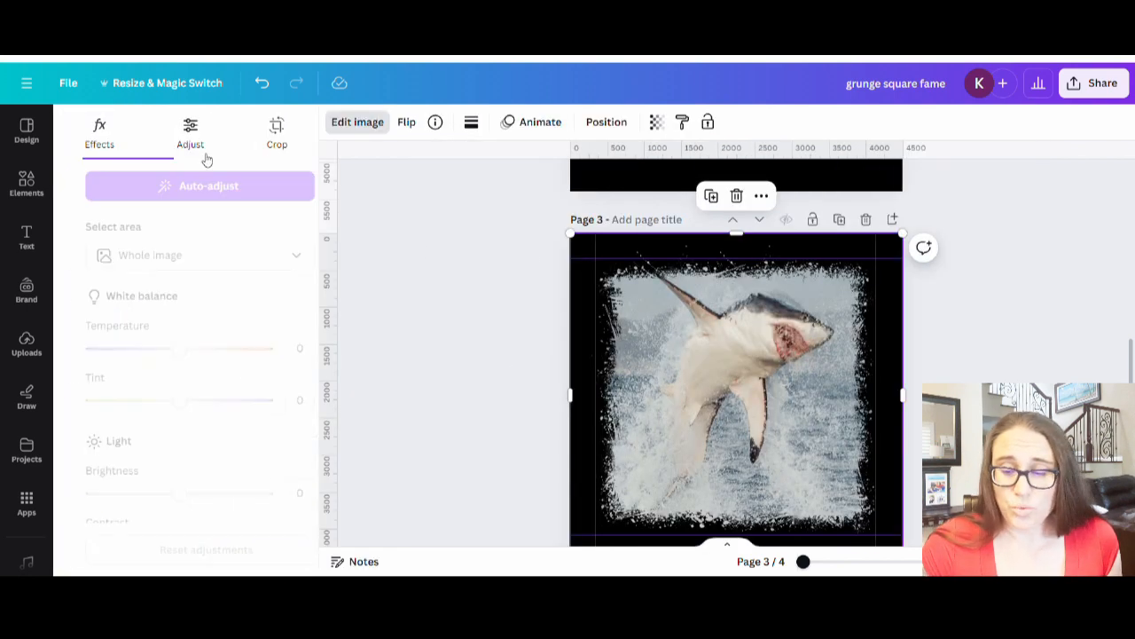
pyautogui.scroll(-3, 182, 363)
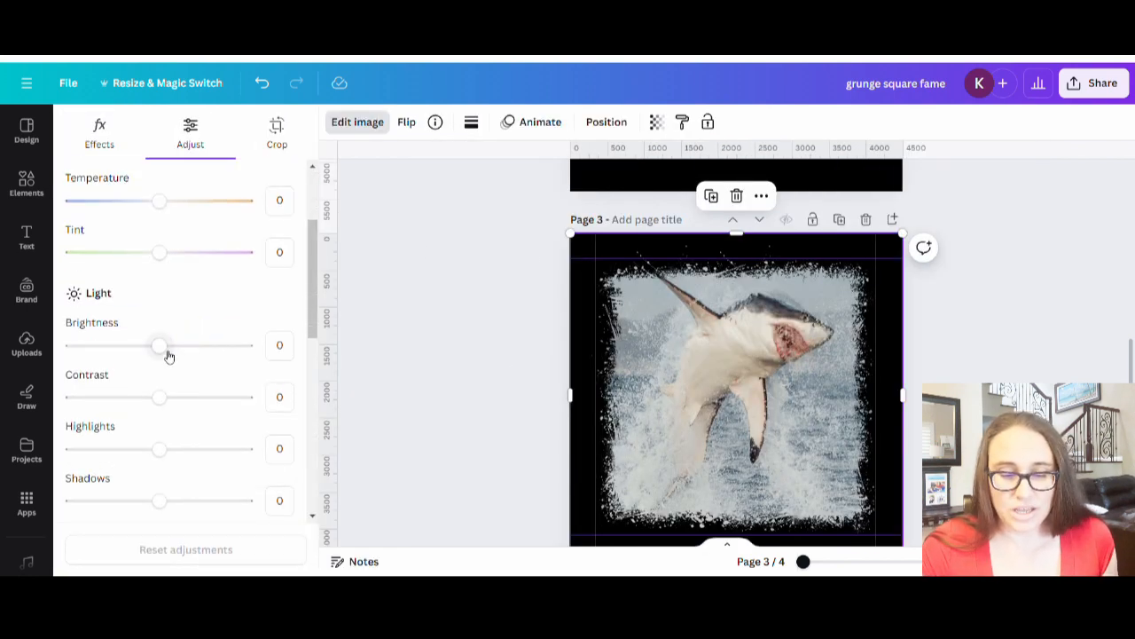
pyautogui.moveTo(169, 355); pyautogui.dragTo(182, 350)
# Set the page 3 shark image's whites to 9, shadows to 14 and blacks to 9
pyautogui.scroll(-2, 189, 403)
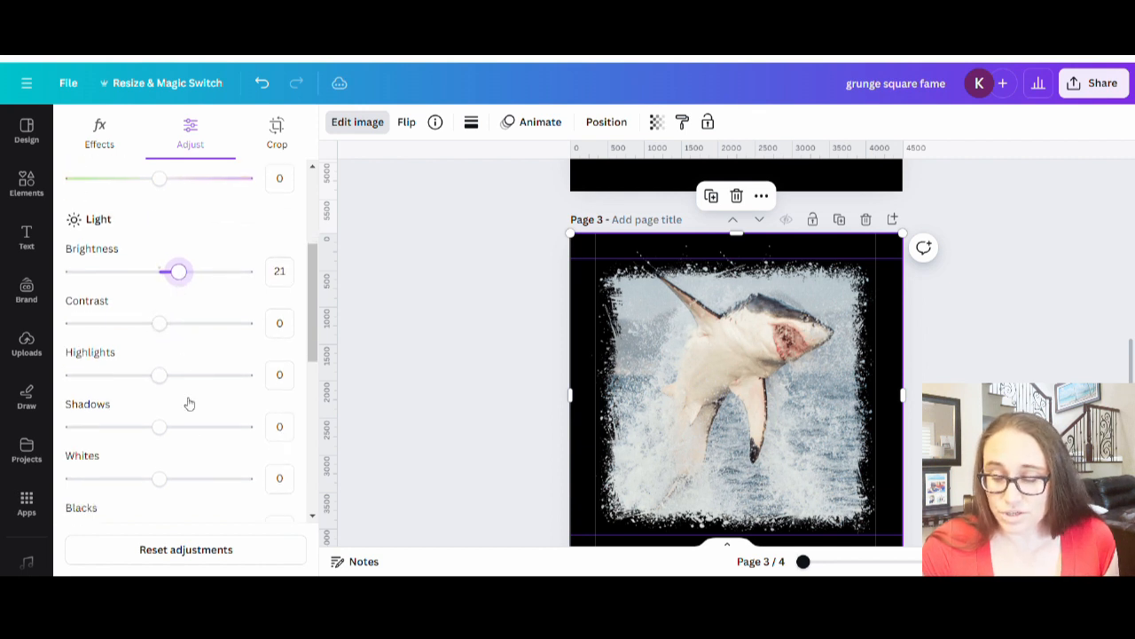
pyautogui.click(167, 481)
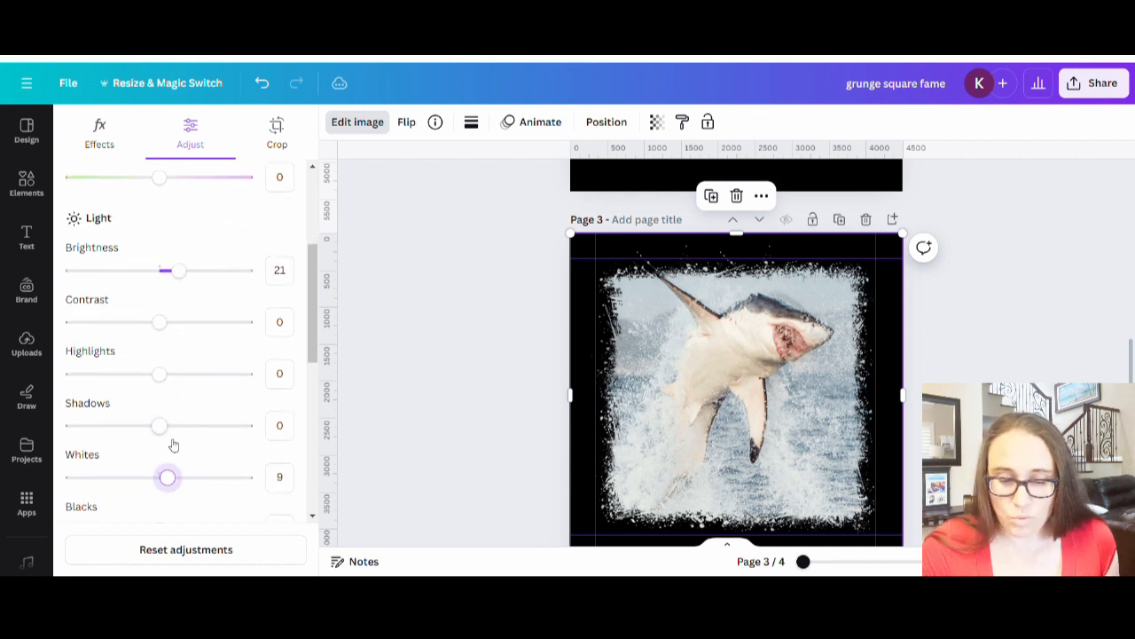
pyautogui.scroll(-2, 172, 444)
pyautogui.click(172, 363)
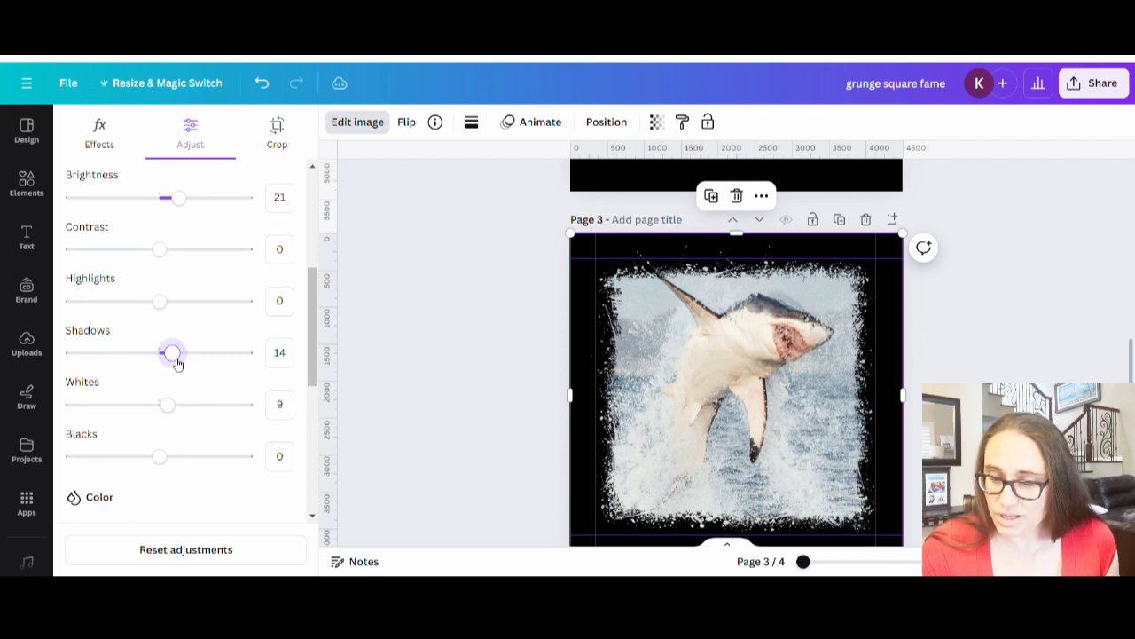
pyautogui.click(169, 458)
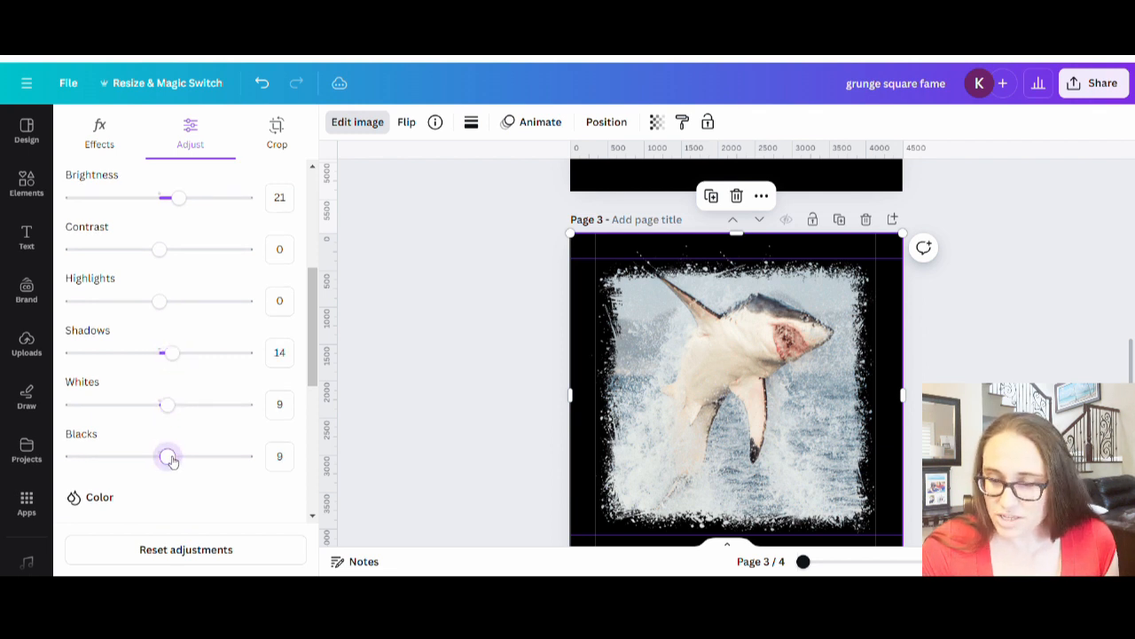
# Raise the page 3 shark image's saturation to 45 and close its adjustments
pyautogui.scroll(-5, 171, 459)
pyautogui.click(177, 381)
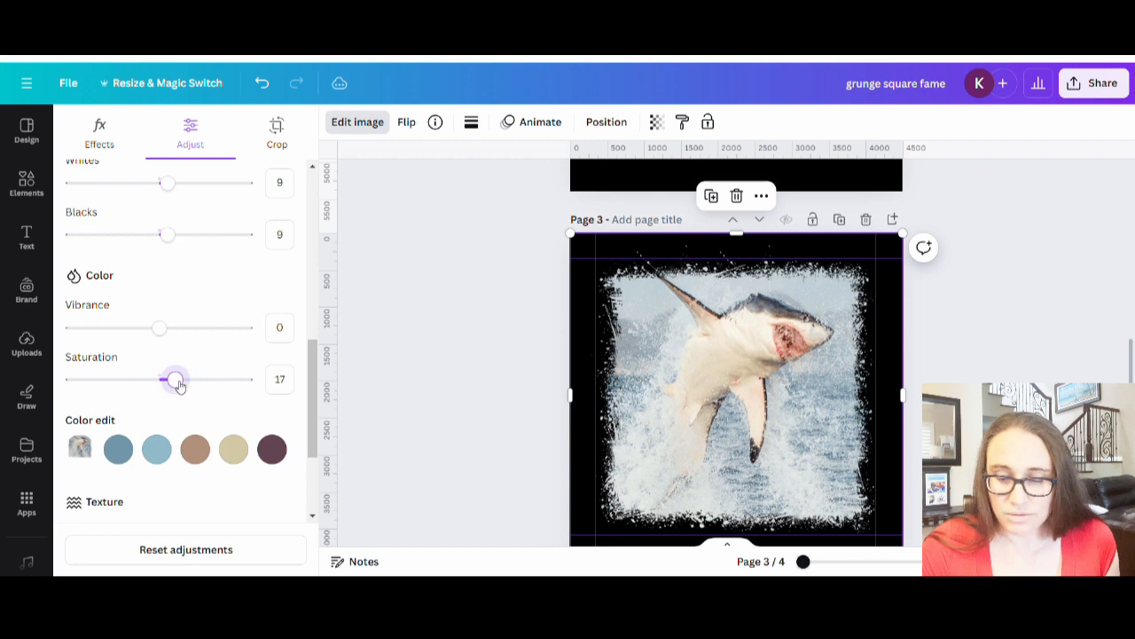
pyautogui.moveTo(178, 384); pyautogui.dragTo(205, 391)
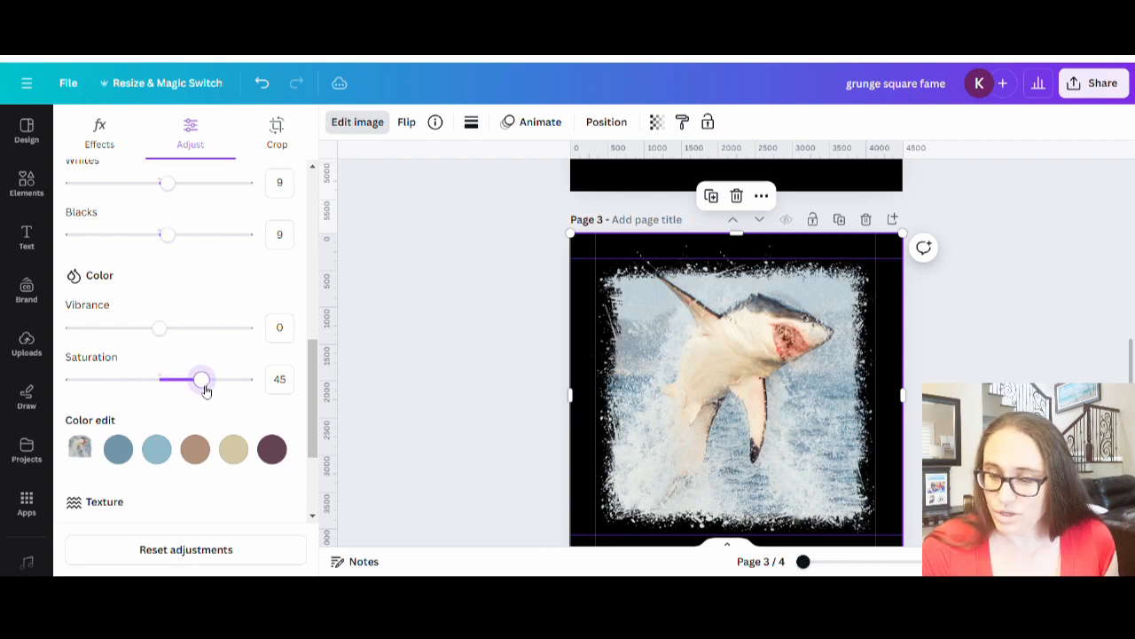
pyautogui.click(983, 355)
# Adjust the shark eating image on page 4 to brightness 29 and contrast 16
pyautogui.scroll(-1, 845, 366)
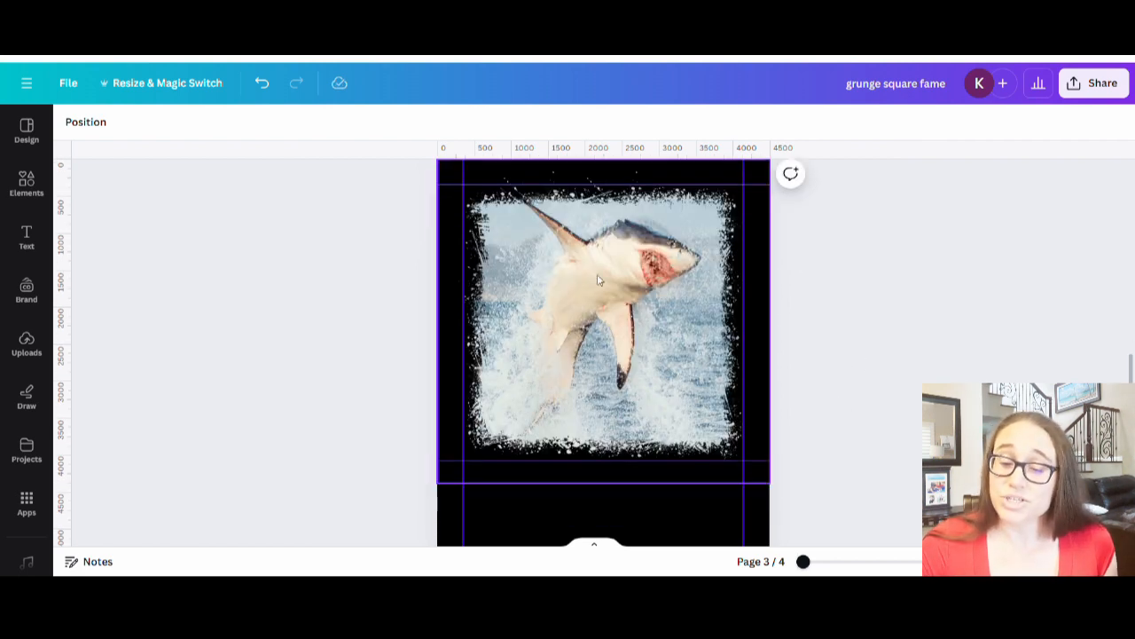
pyautogui.scroll(-5, 599, 277)
pyautogui.click(680, 461)
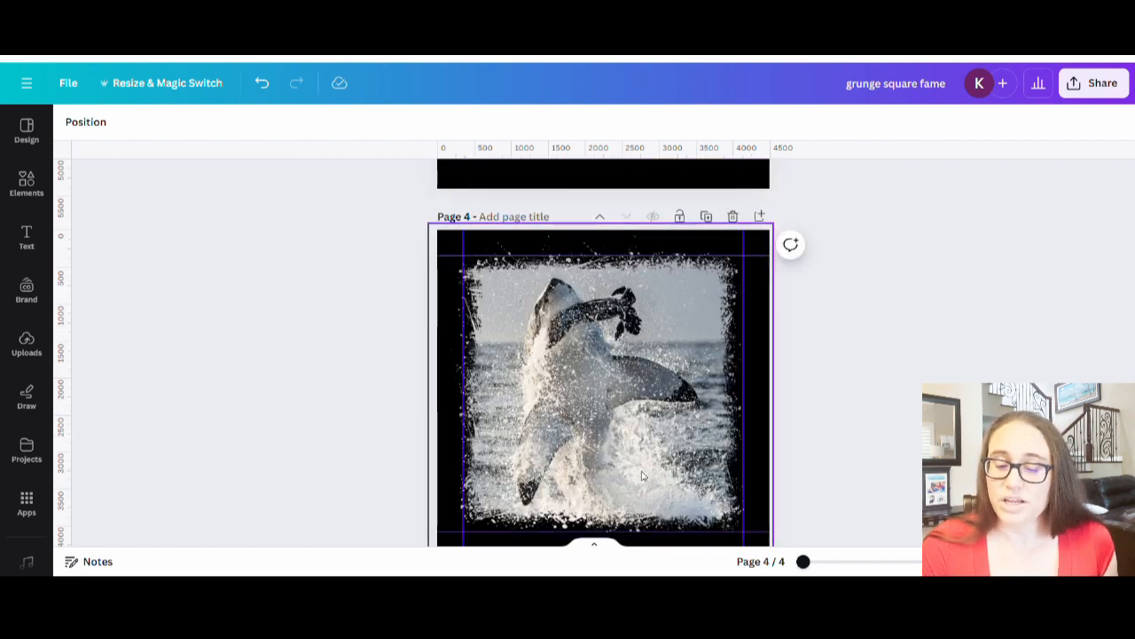
pyautogui.click(85, 124)
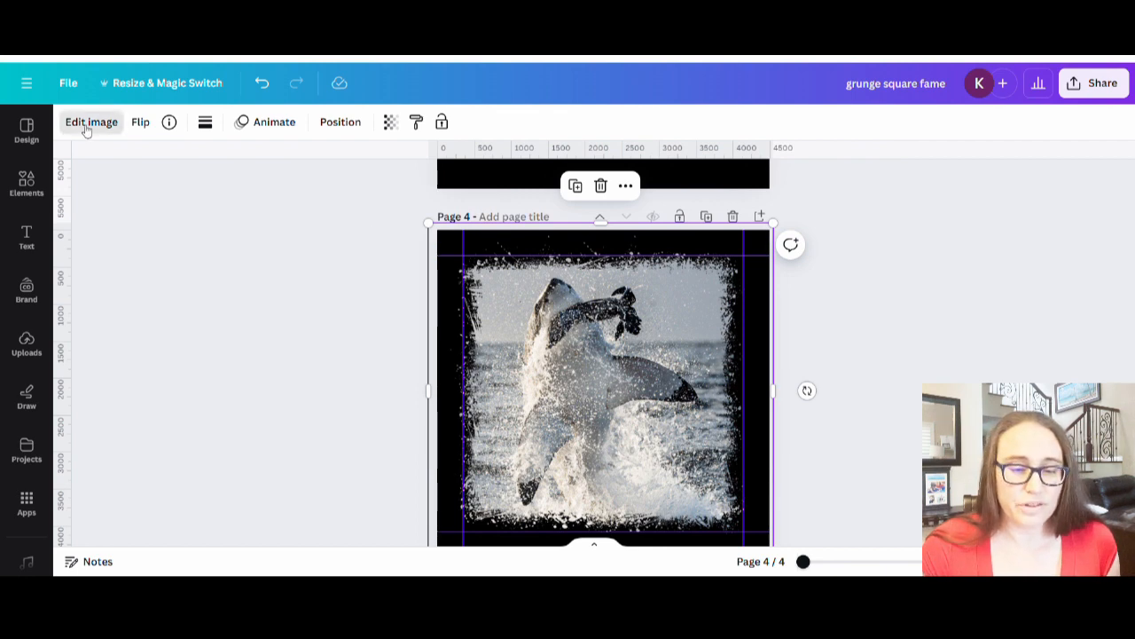
pyautogui.click(201, 133)
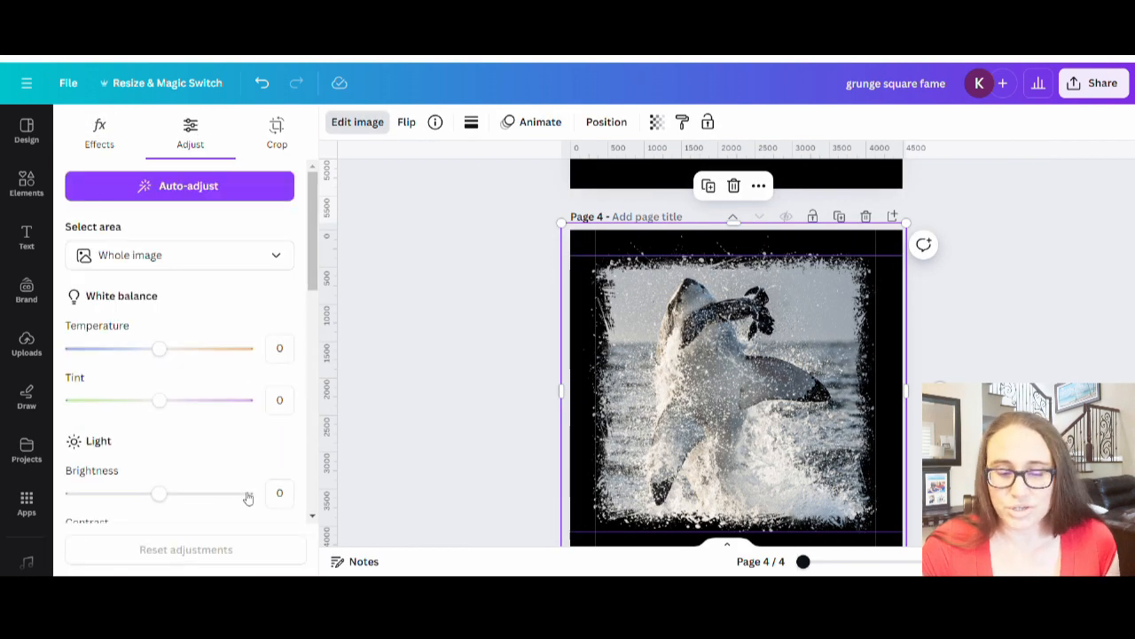
pyautogui.moveTo(160, 492); pyautogui.dragTo(183, 492)
pyautogui.scroll(-3, 209, 408)
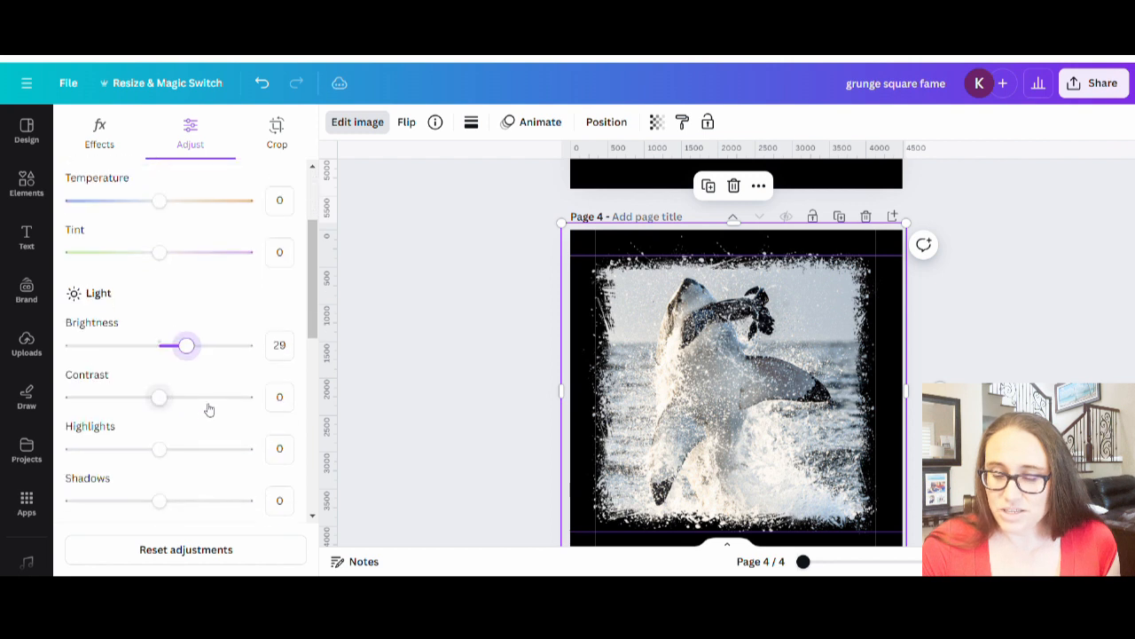
pyautogui.scroll(-2, 178, 416)
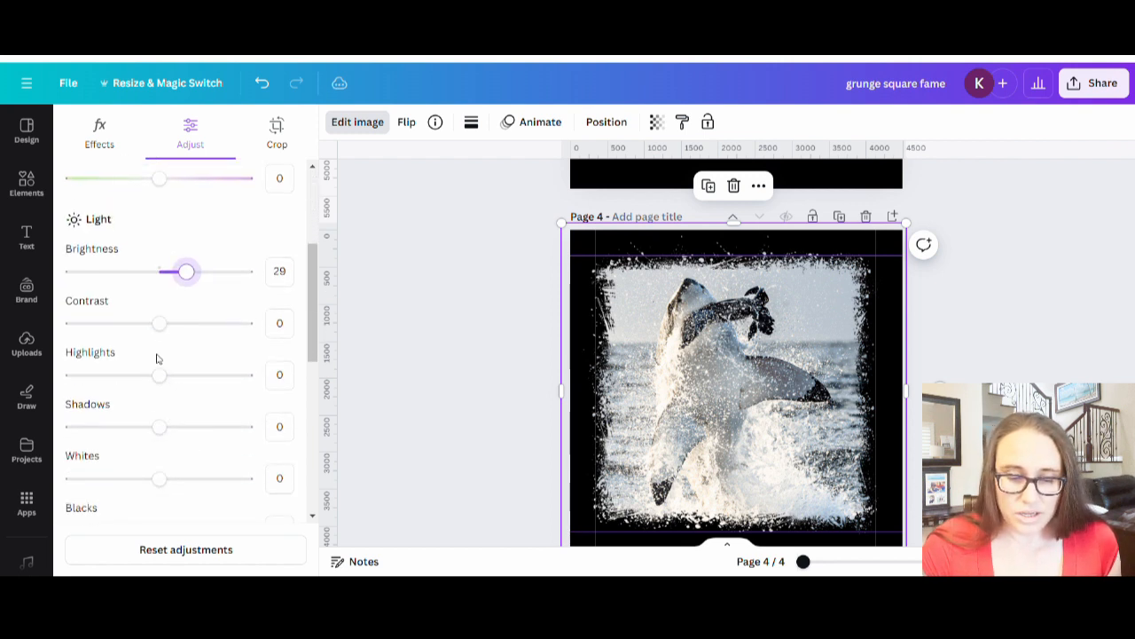
pyautogui.moveTo(172, 324); pyautogui.dragTo(177, 324)
pyautogui.scroll(-6, 177, 325)
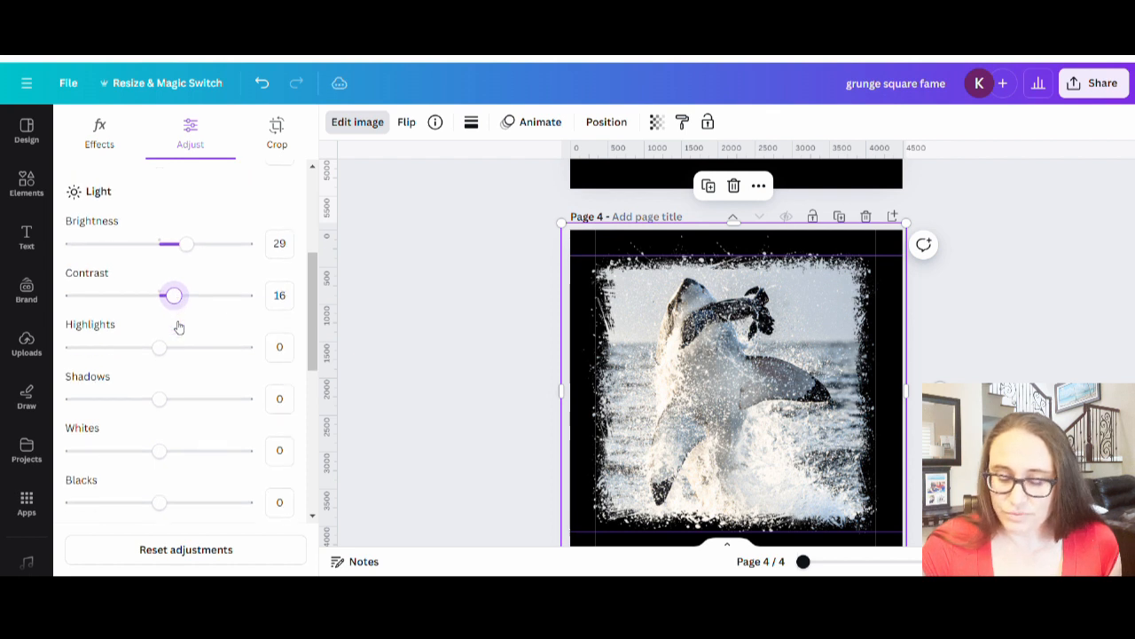
# Set the page 4 shark image's saturation to 23 and close its adjustments
pyautogui.moveTo(161, 453); pyautogui.dragTo(182, 456)
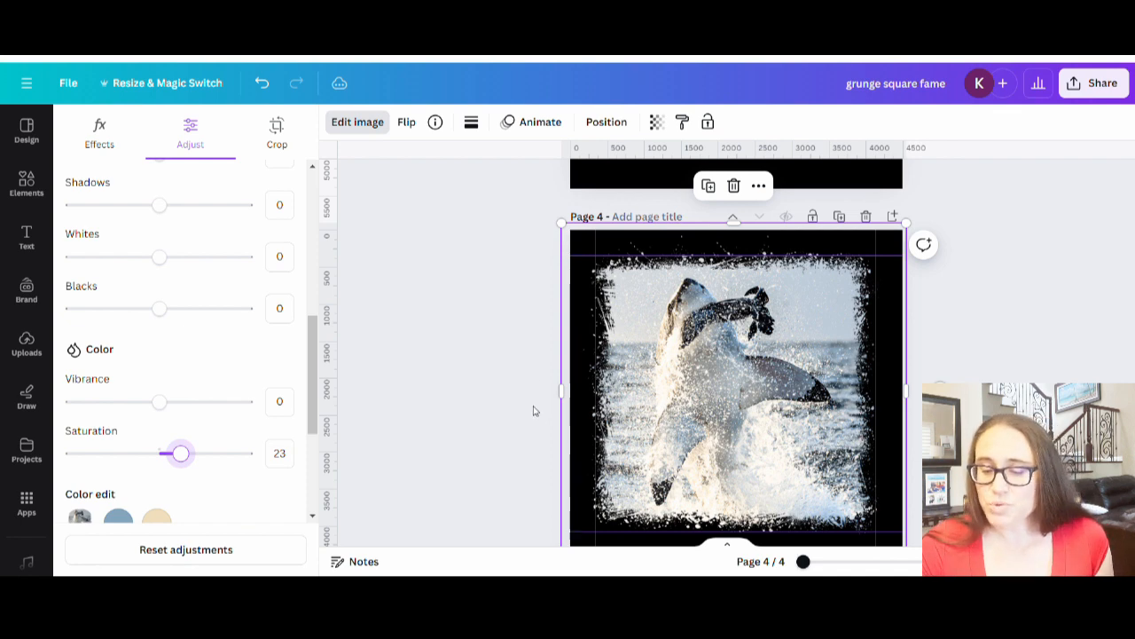
pyautogui.doubleClick(669, 387)
pyautogui.click(473, 444)
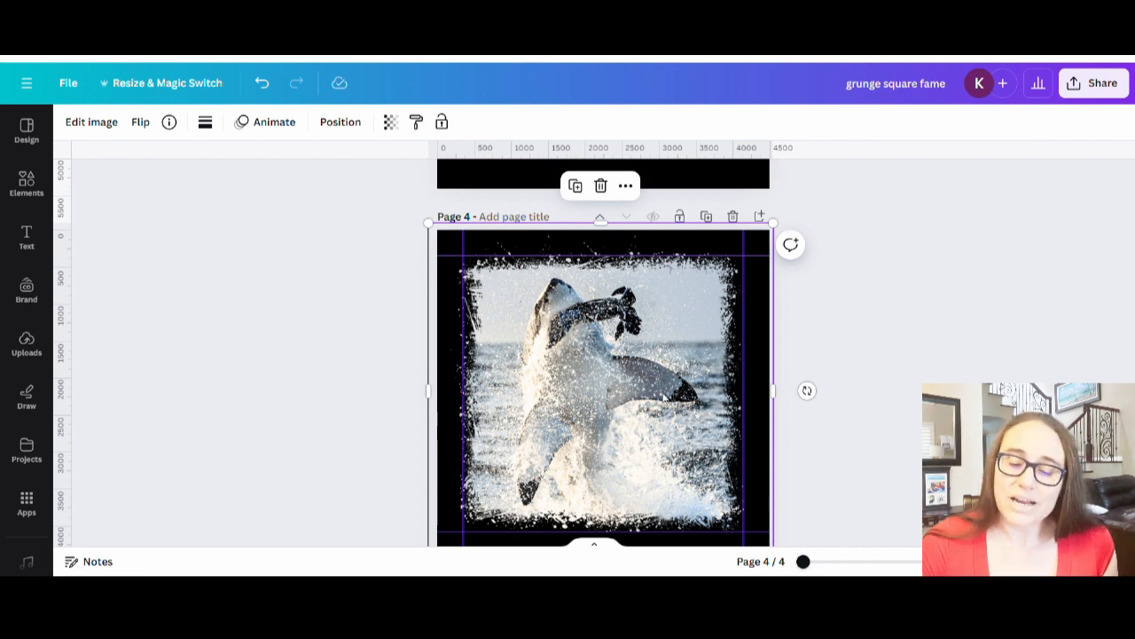
# Review the adjusted shark images on pages 2 and 3, comparing their colors and grunge frame edges
pyautogui.scroll(5, 647, 441)
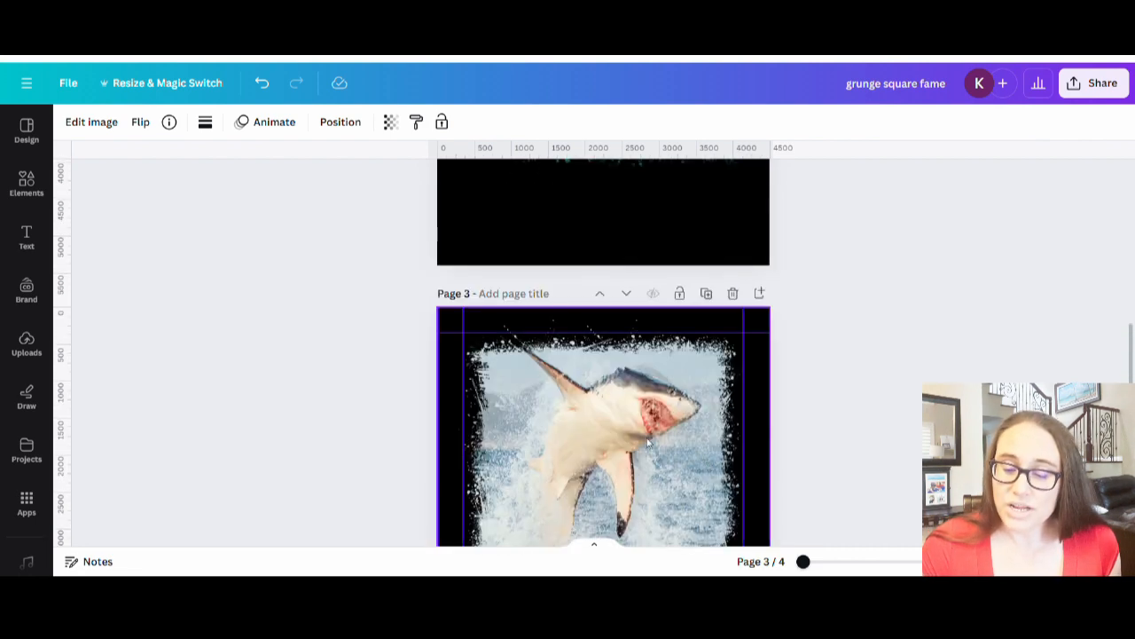
pyautogui.scroll(-2, 647, 441)
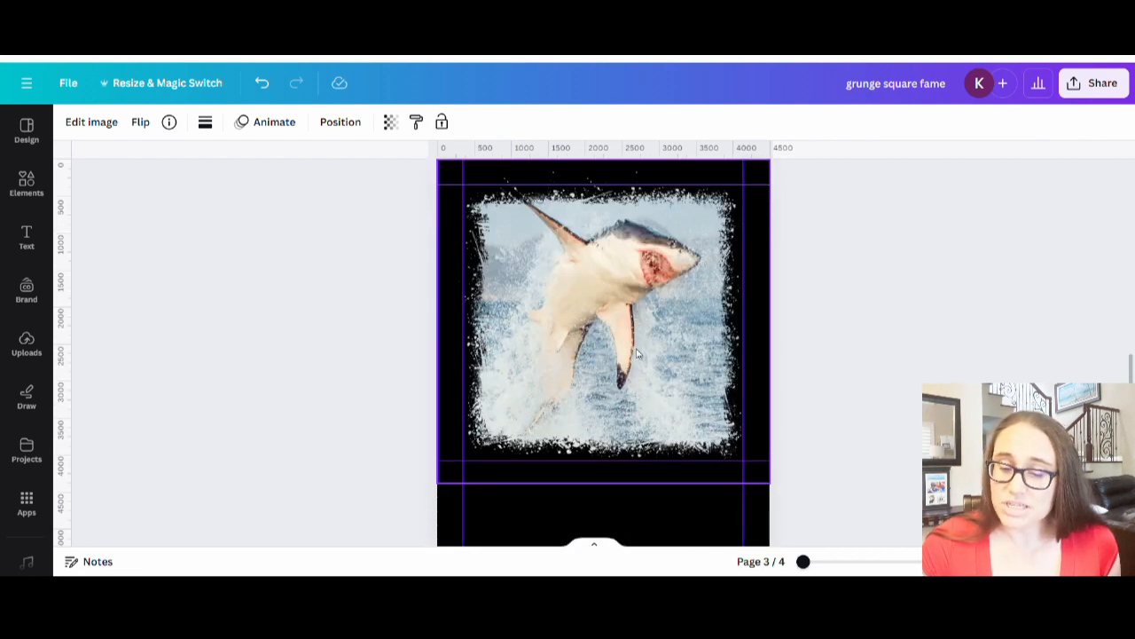
pyautogui.scroll(4, 637, 353)
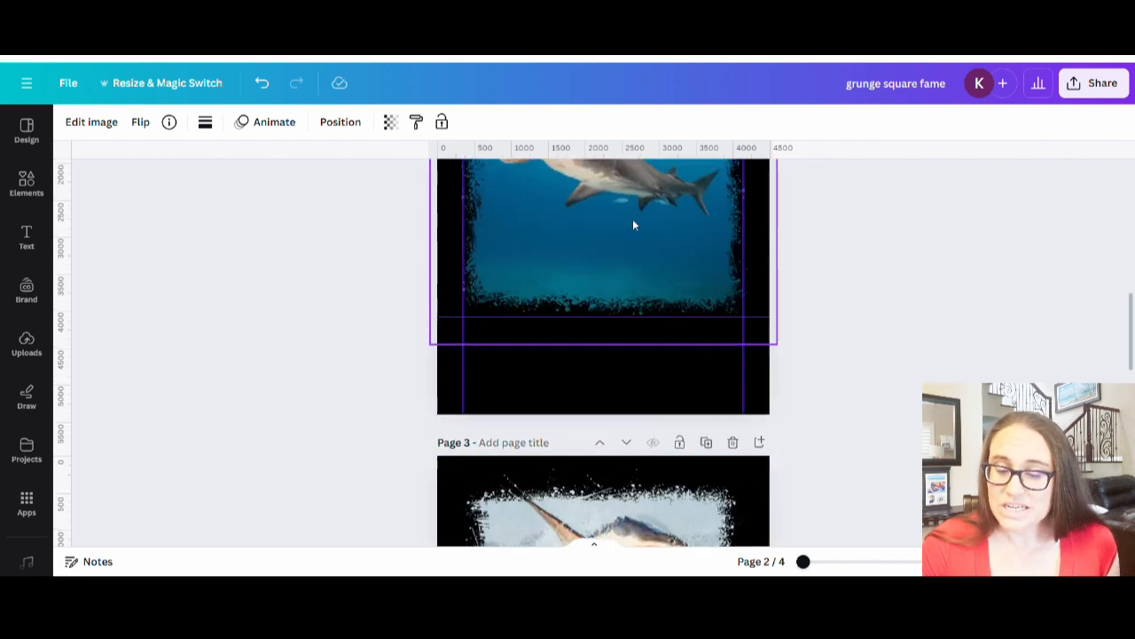
pyautogui.scroll(1, 620, 217)
pyautogui.scroll(-1, 697, 222)
pyautogui.scroll(1, 710, 324)
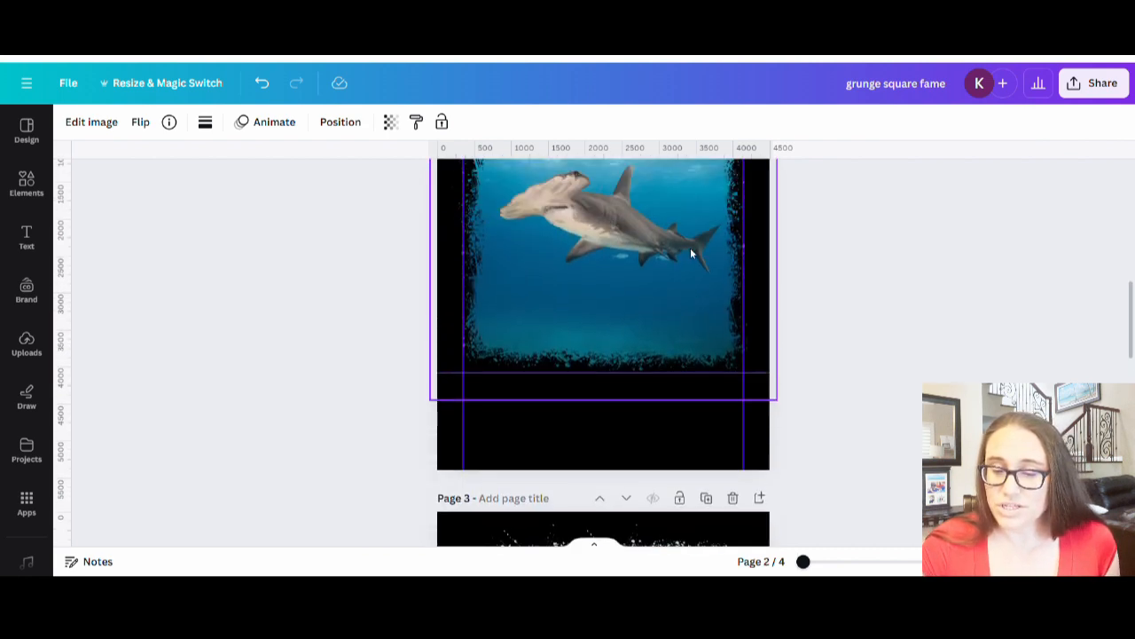
pyautogui.scroll(-4, 656, 352)
pyautogui.scroll(3, 656, 352)
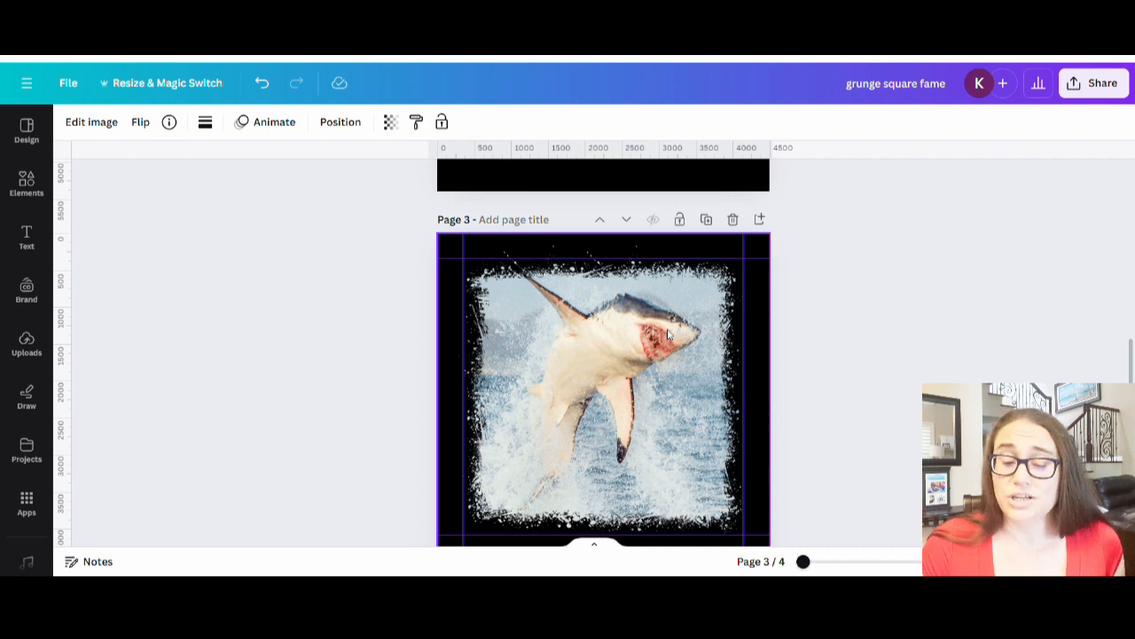
pyautogui.scroll(5, 646, 377)
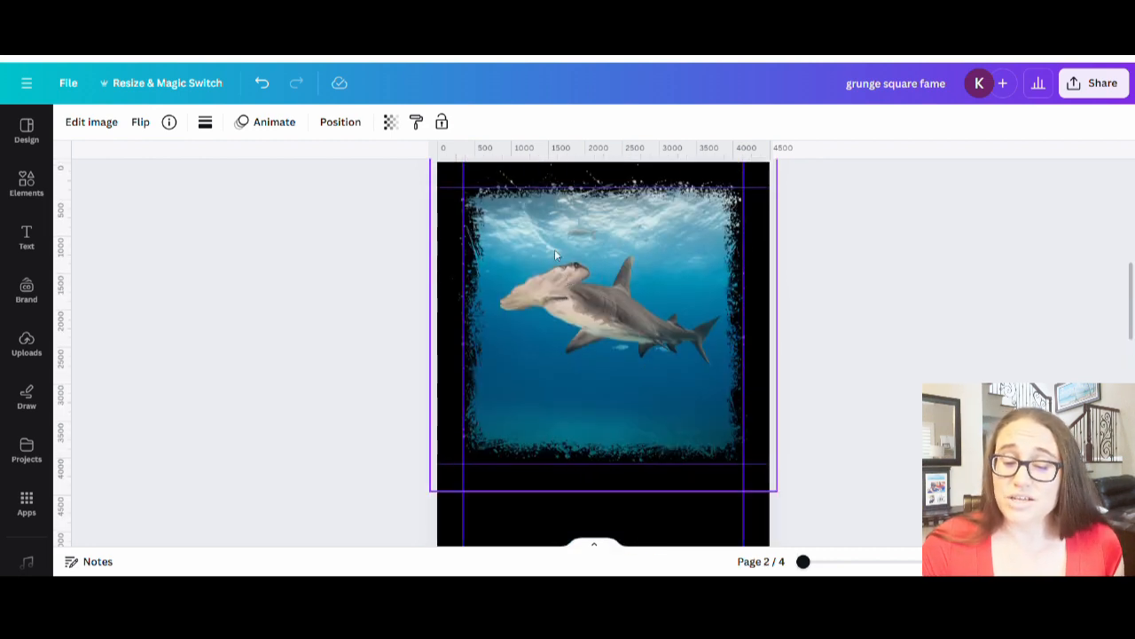
# Duplicate the hammerhead image on page 2 exactly over the original and remove the copy's background
pyautogui.click(626, 324)
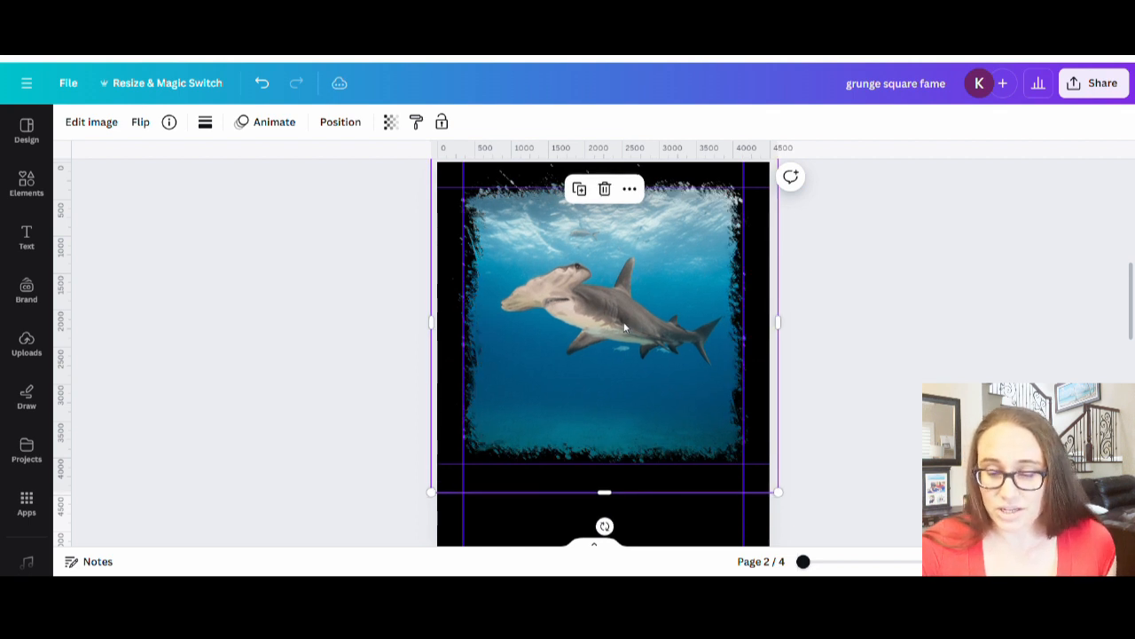
pyautogui.moveTo(624, 327); pyautogui.dragTo(627, 324)
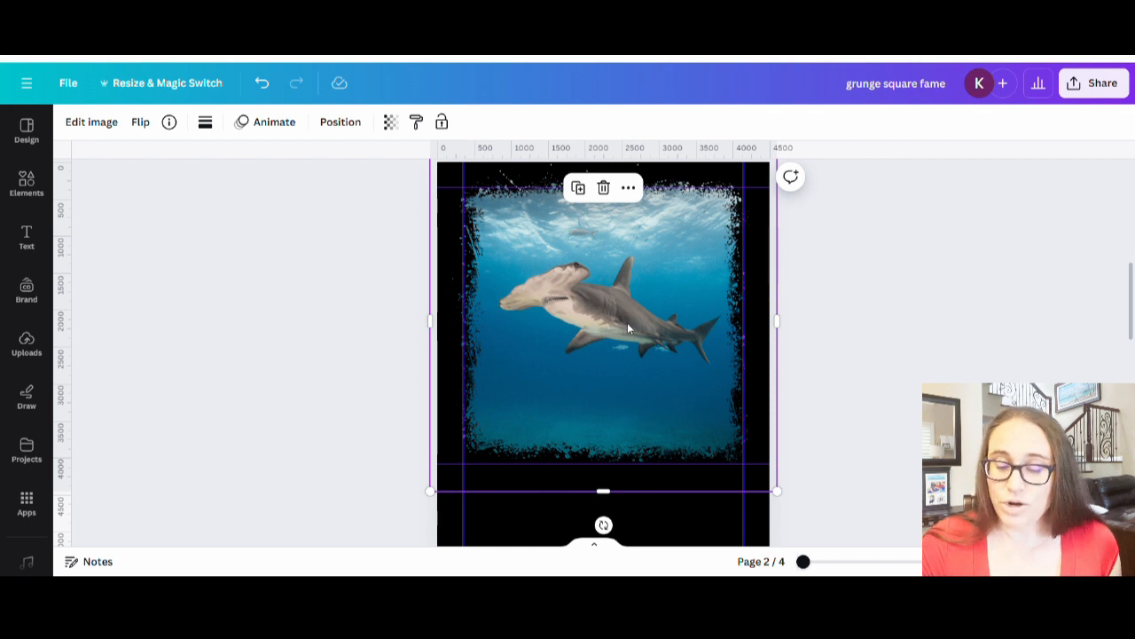
pyautogui.click(91, 121)
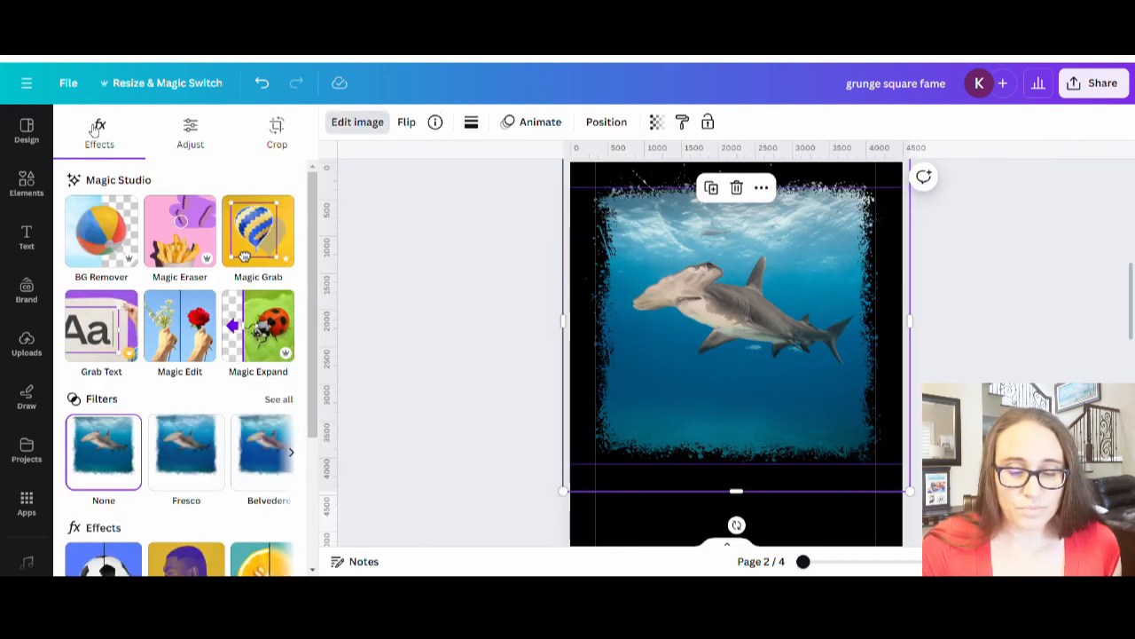
pyautogui.click(122, 233)
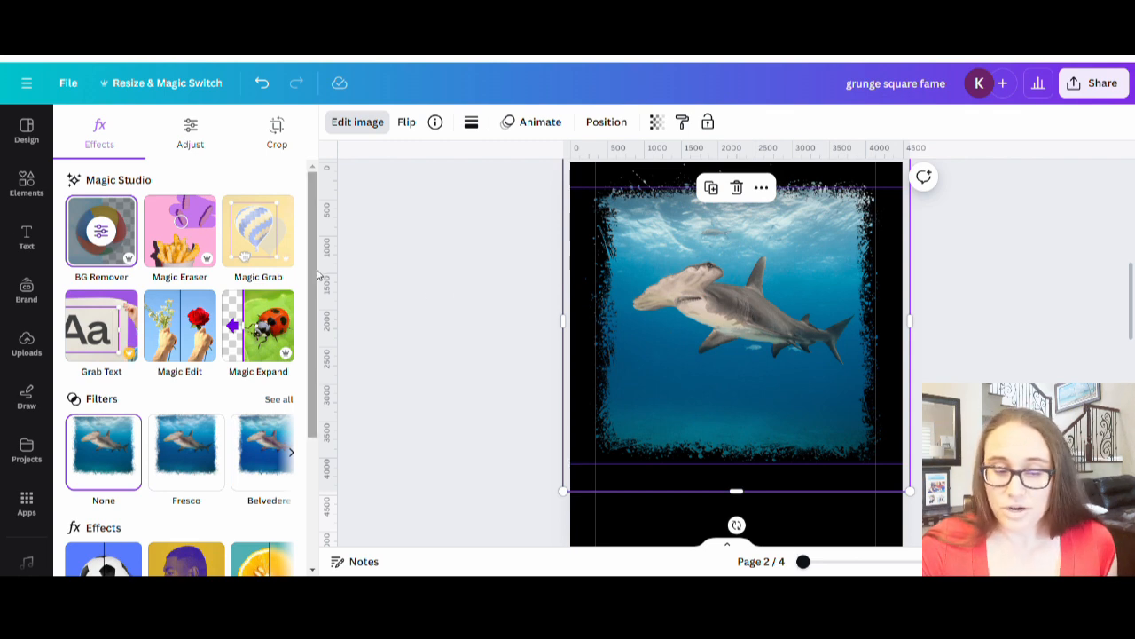
# Check the hammerhead cutout in the background remover and crop the copy's lower edge to just below the shark
pyautogui.click(102, 241)
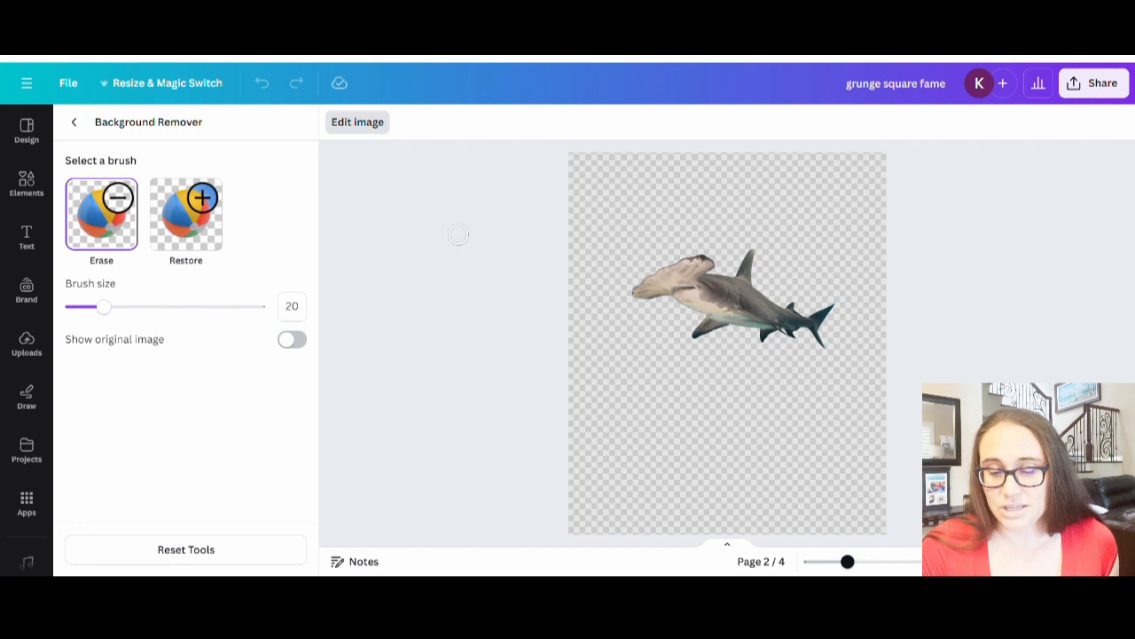
pyautogui.click(75, 123)
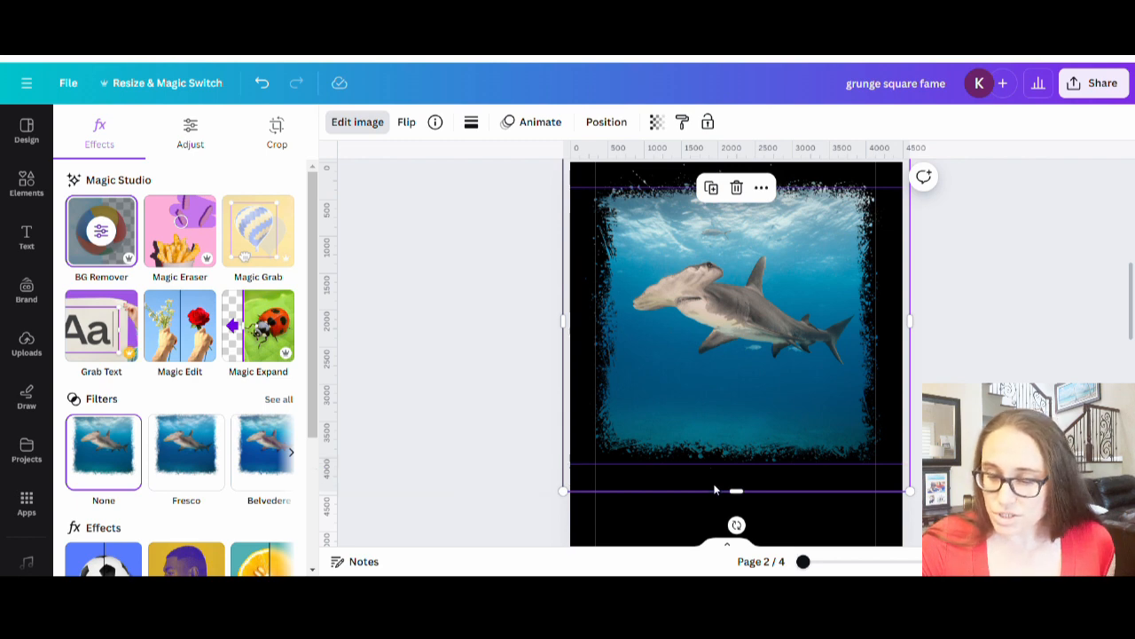
pyautogui.moveTo(737, 491); pyautogui.dragTo(768, 389)
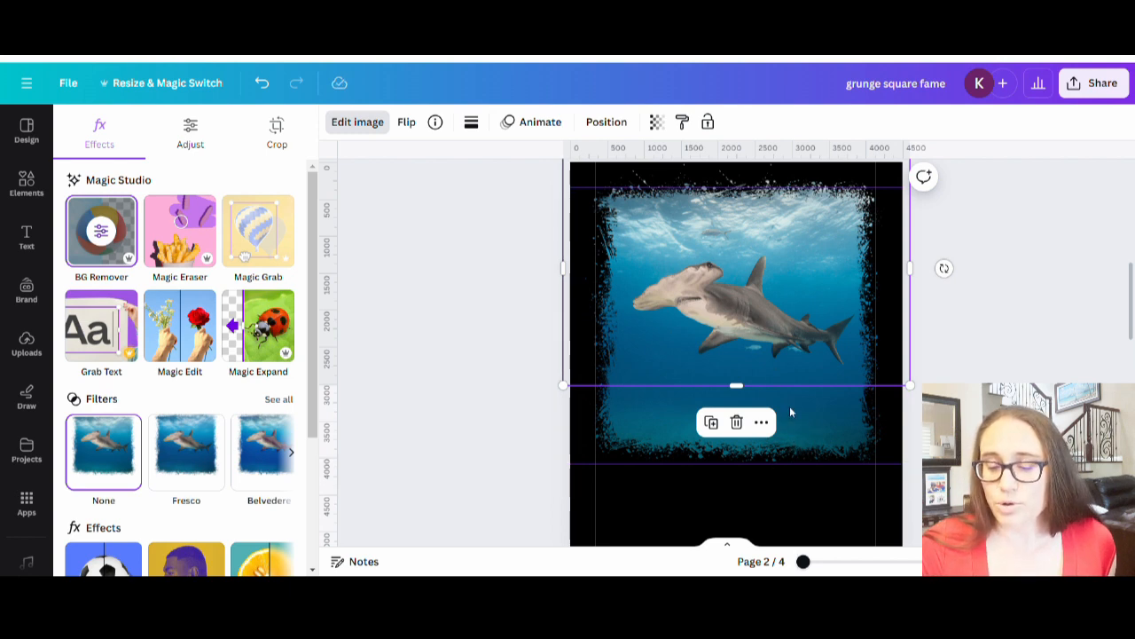
pyautogui.click(798, 529)
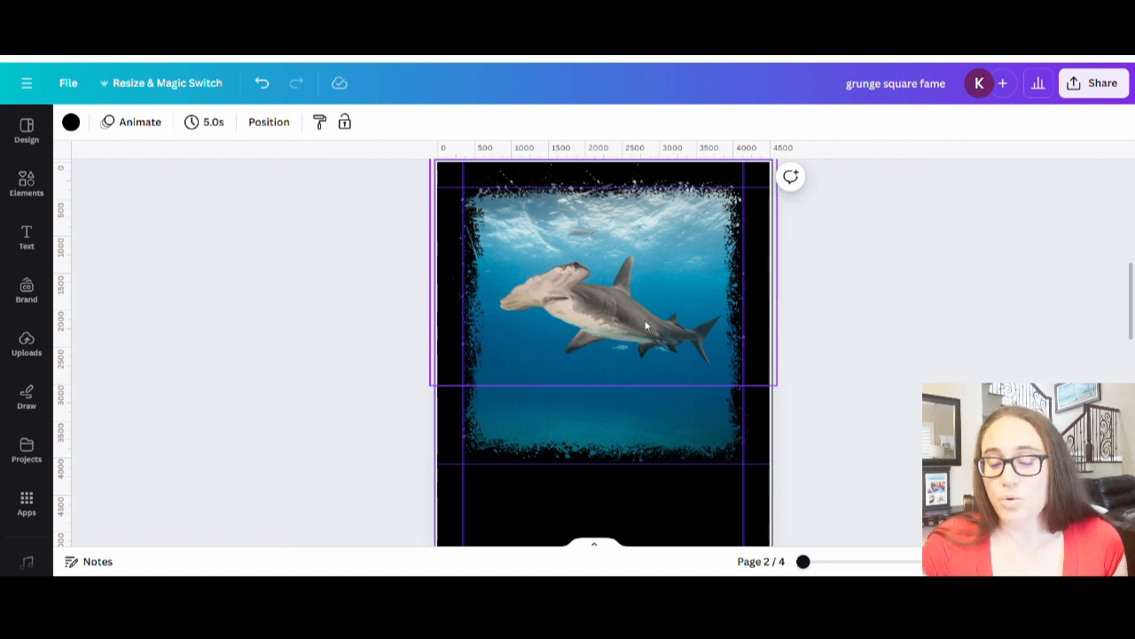
# Open all filters for the original hammerhead image behind the cutout and try Capri and Chroma
pyautogui.click(635, 423)
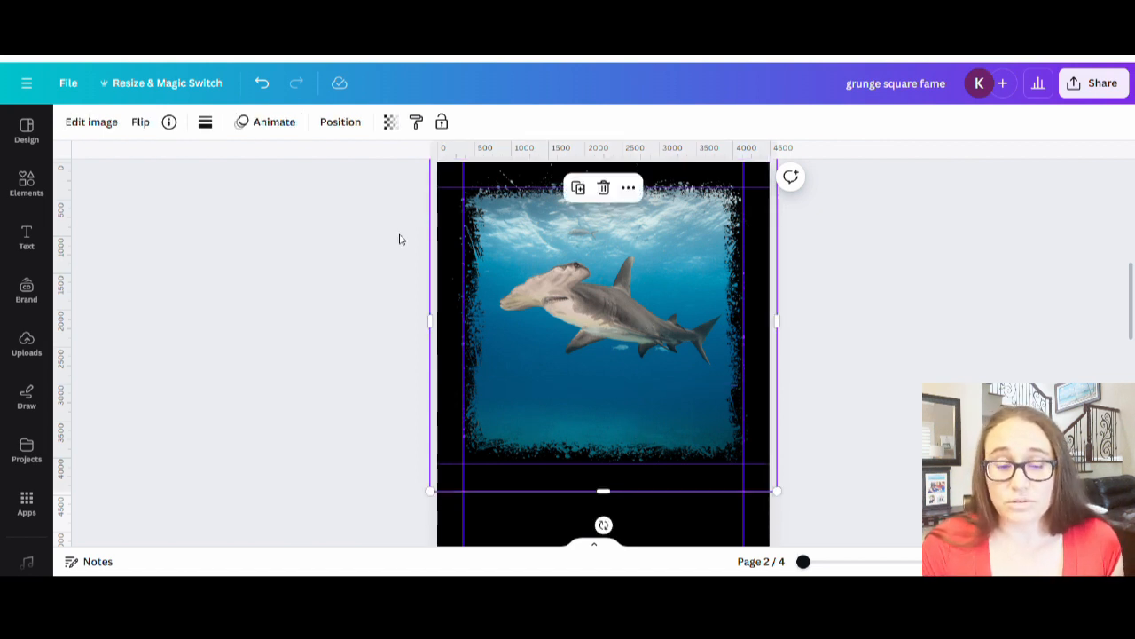
pyautogui.click(86, 122)
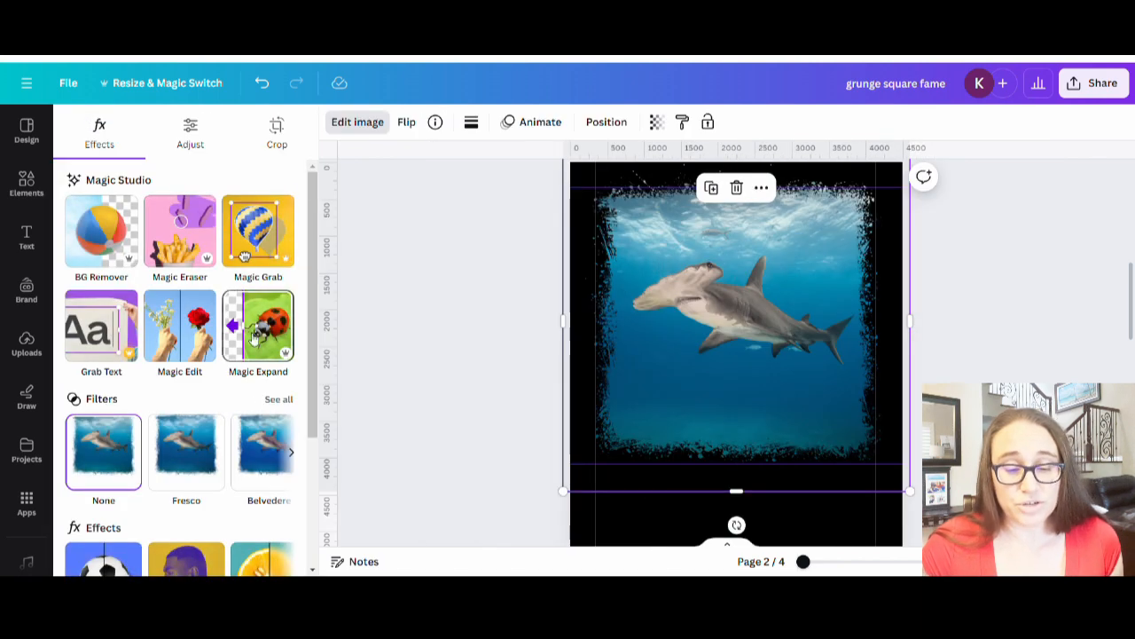
pyautogui.click(278, 401)
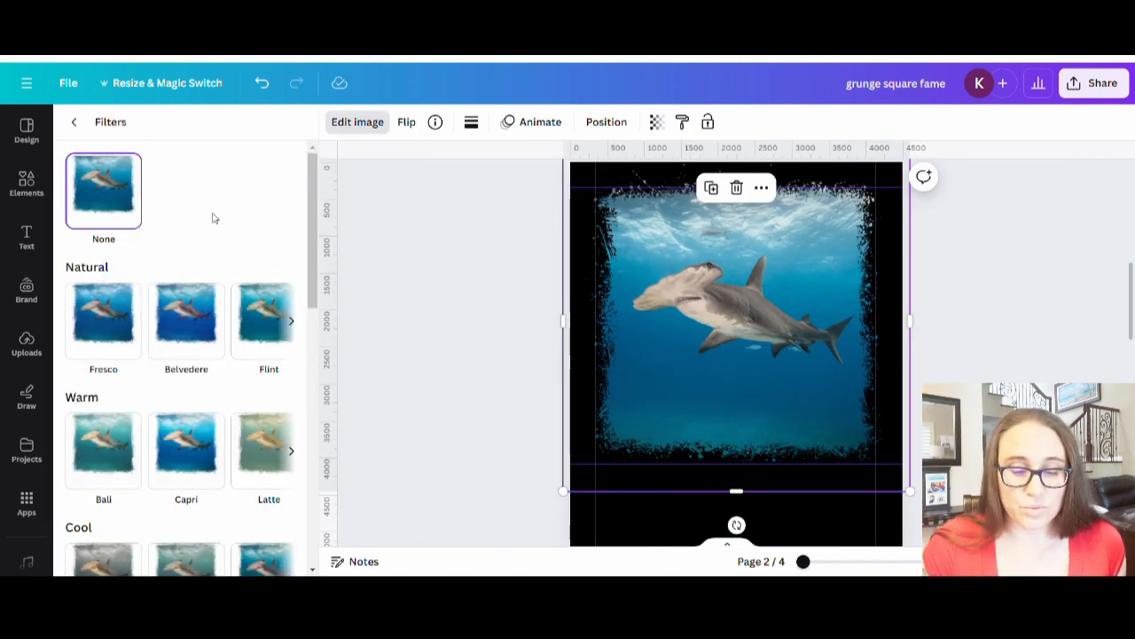
pyautogui.scroll(-1, 217, 258)
pyautogui.scroll(-1, 227, 281)
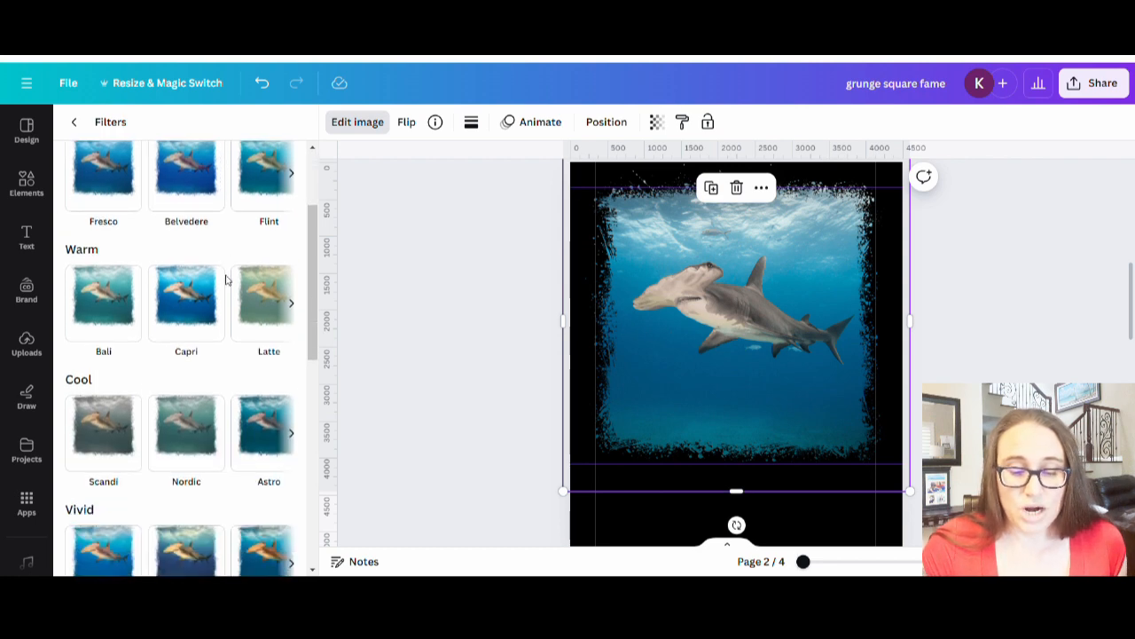
pyautogui.click(197, 319)
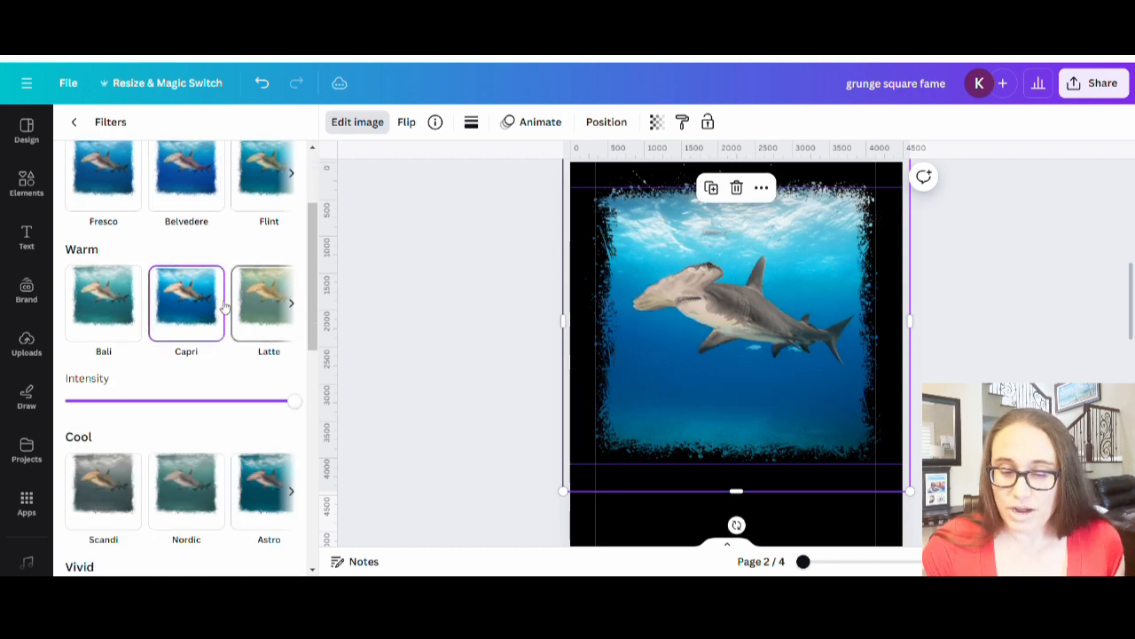
pyautogui.scroll(-2, 242, 306)
pyautogui.click(95, 464)
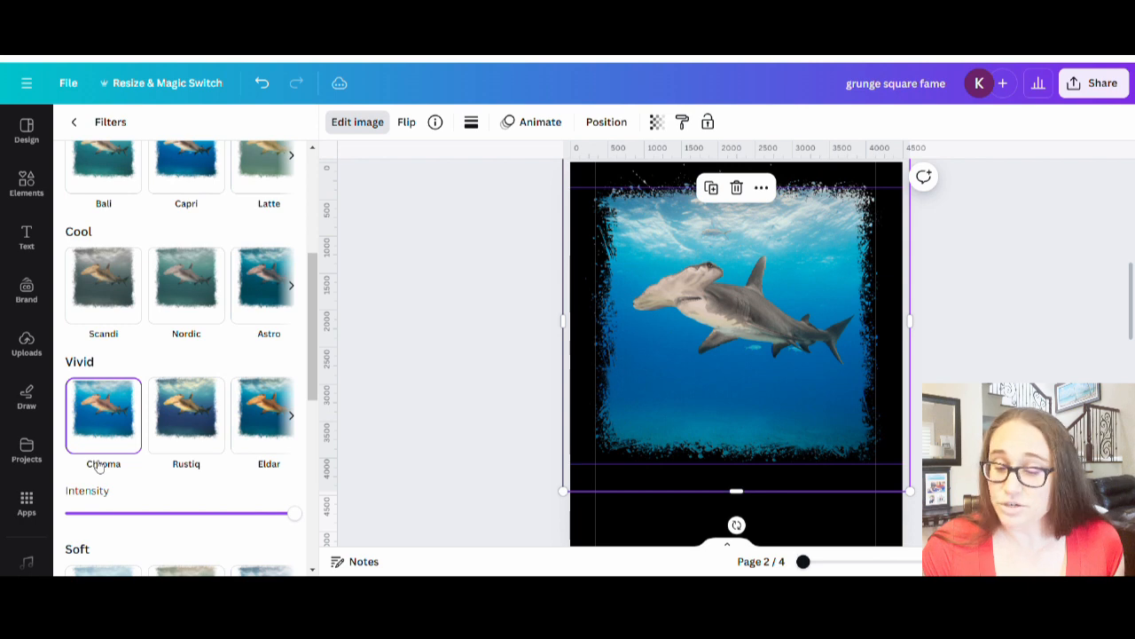
# Try the Aura, Antiq and Noir filters on the original image behind the hammerhead cutout
pyautogui.scroll(-2, 177, 337)
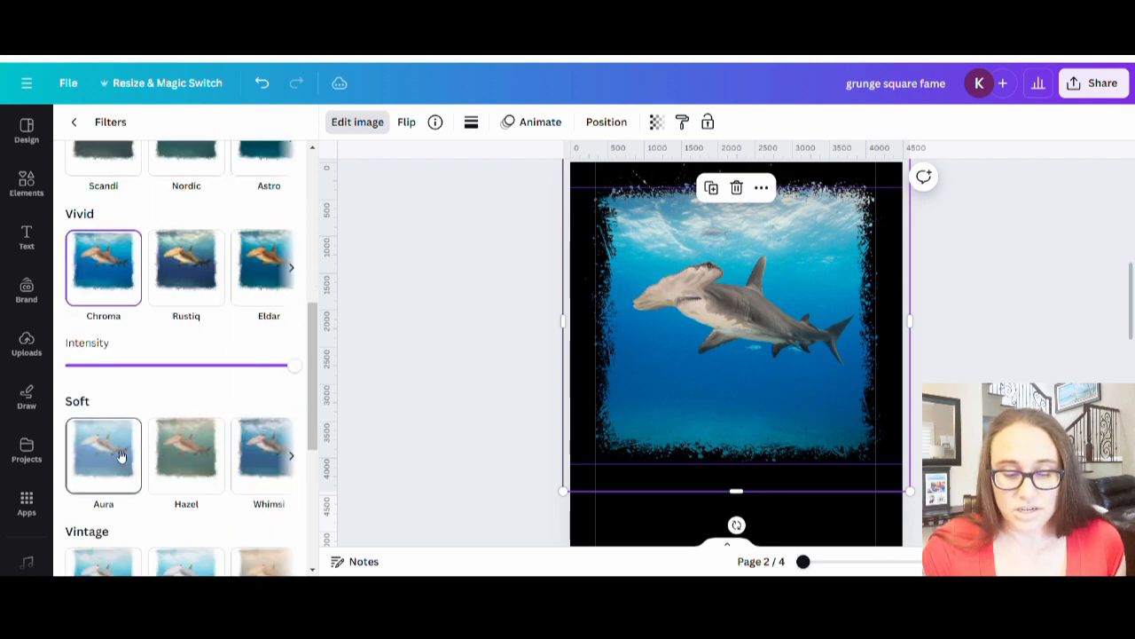
pyautogui.click(121, 454)
pyautogui.scroll(-2, 169, 390)
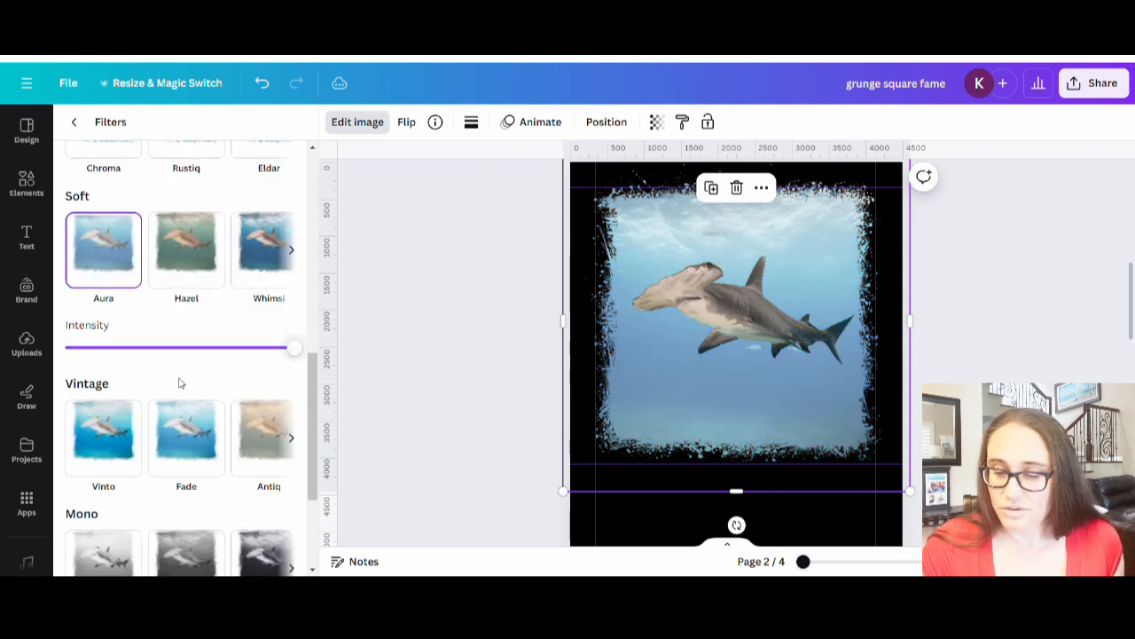
pyautogui.click(255, 443)
pyautogui.scroll(-3, 244, 395)
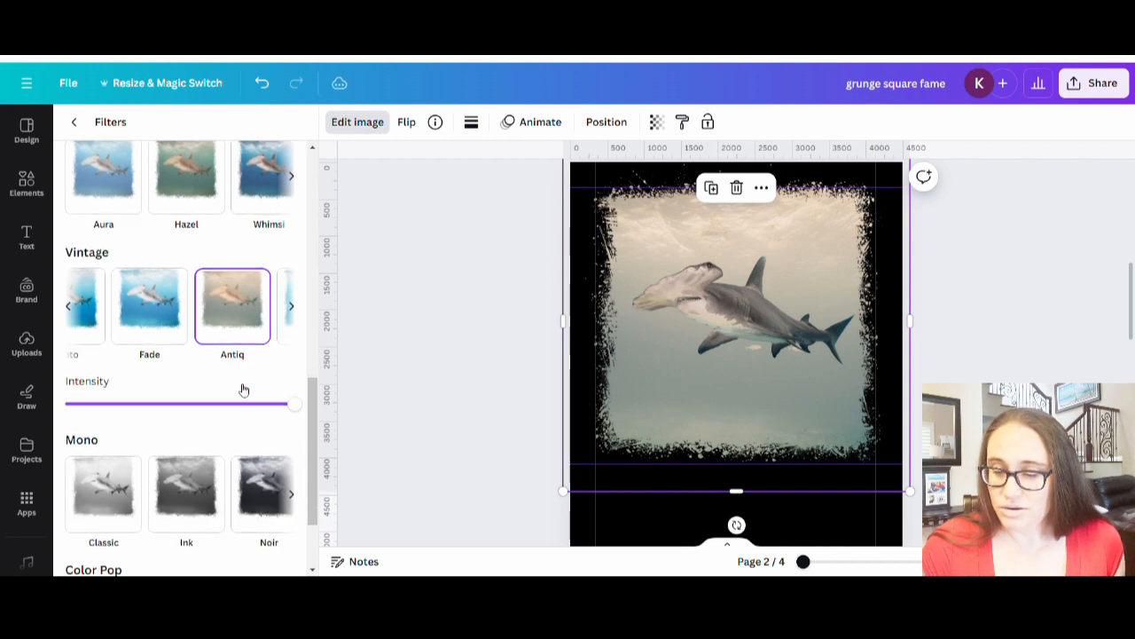
pyautogui.click(246, 390)
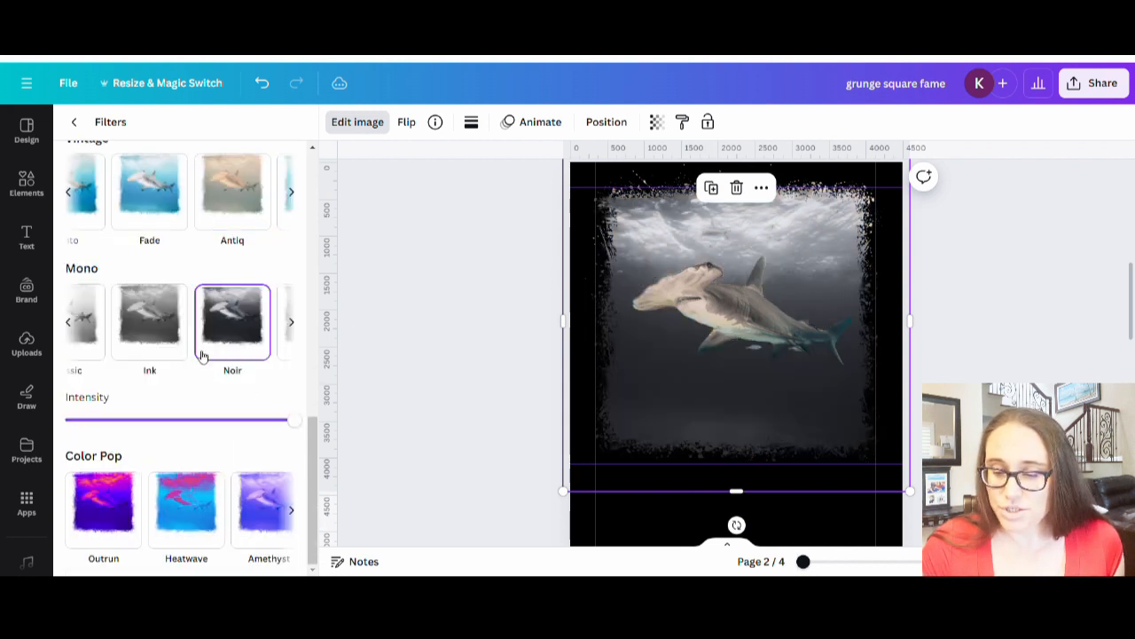
# Try the Color Pop filters Heatwave, Outrun and Amethyst on the image behind the hammerhead cutout
pyautogui.click(172, 501)
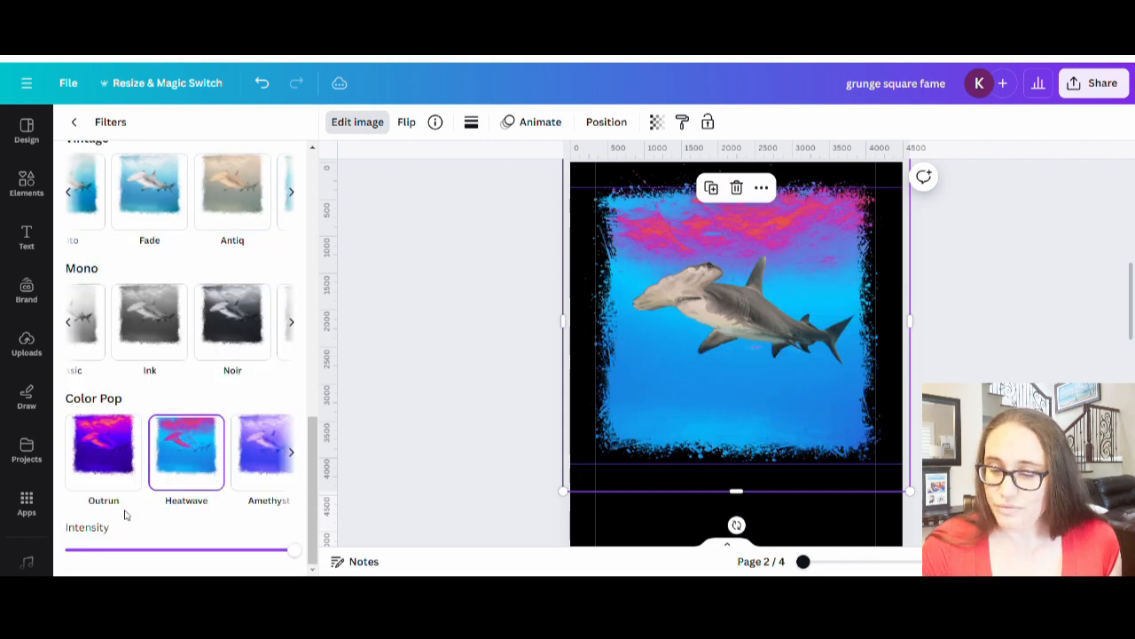
pyautogui.click(110, 470)
pyautogui.click(197, 470)
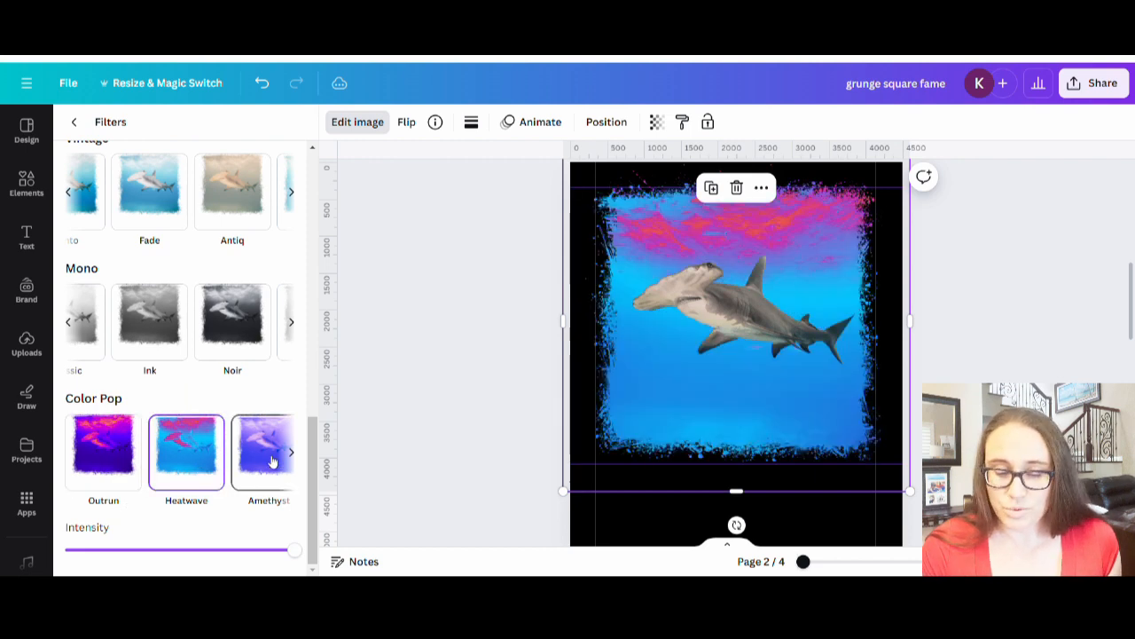
pyautogui.click(272, 460)
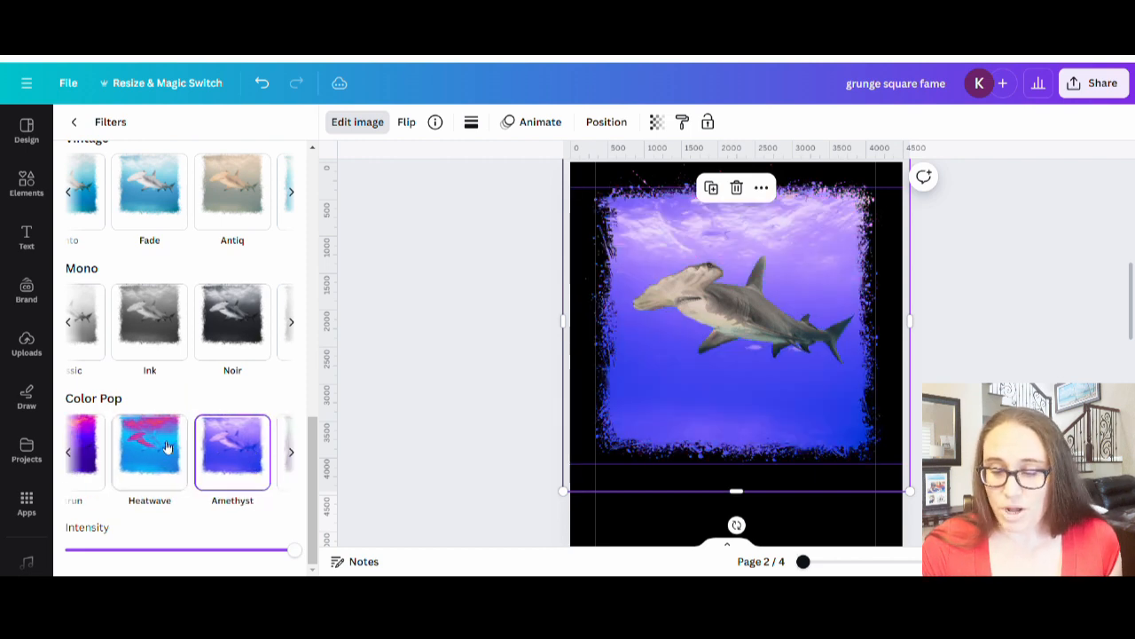
pyautogui.click(167, 448)
pyautogui.click(89, 449)
# Reset the filter of the image behind the hammerhead cutout to None
pyautogui.scroll(4, 133, 426)
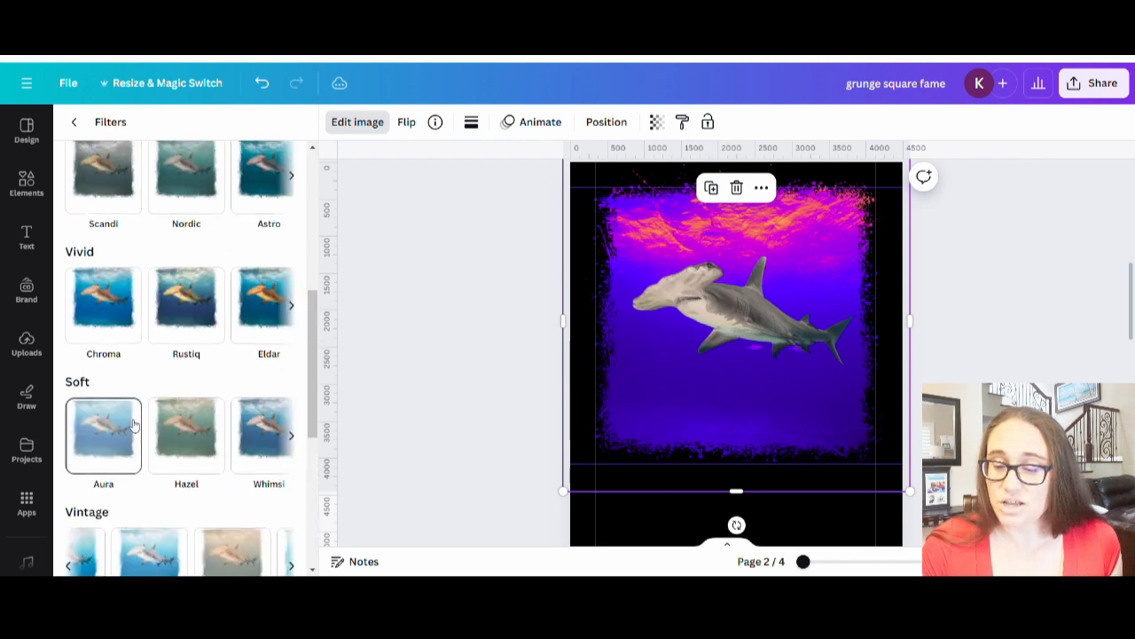
pyautogui.scroll(6, 133, 426)
pyautogui.click(122, 213)
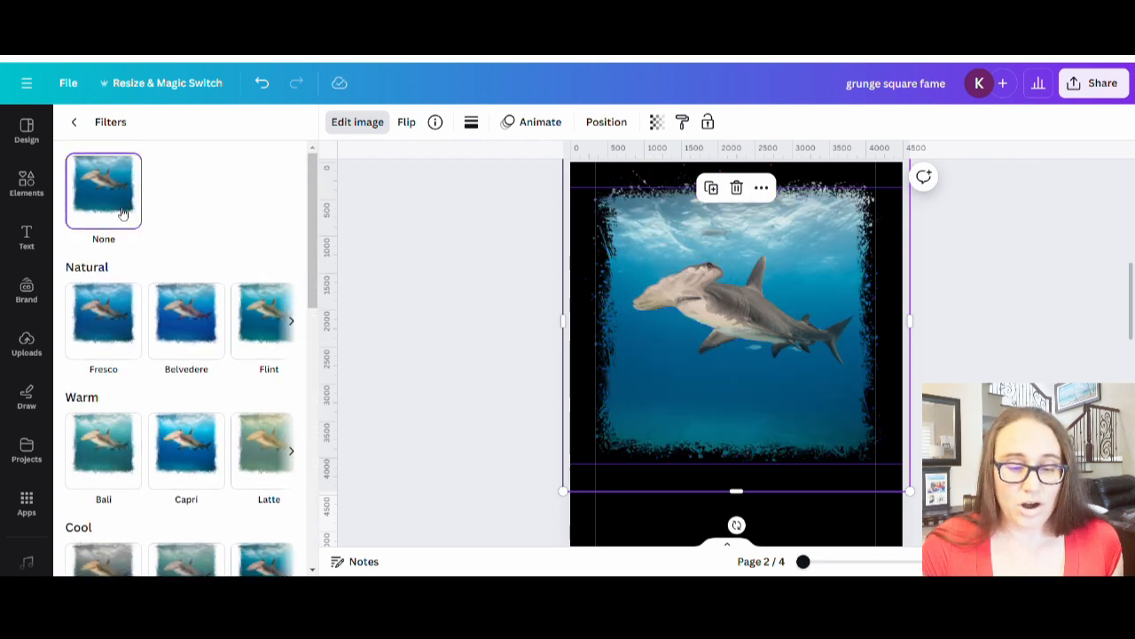
# Select the hammerhead cutout, try the Heatwave filter on it and apply Amethyst instead
pyautogui.click(738, 303)
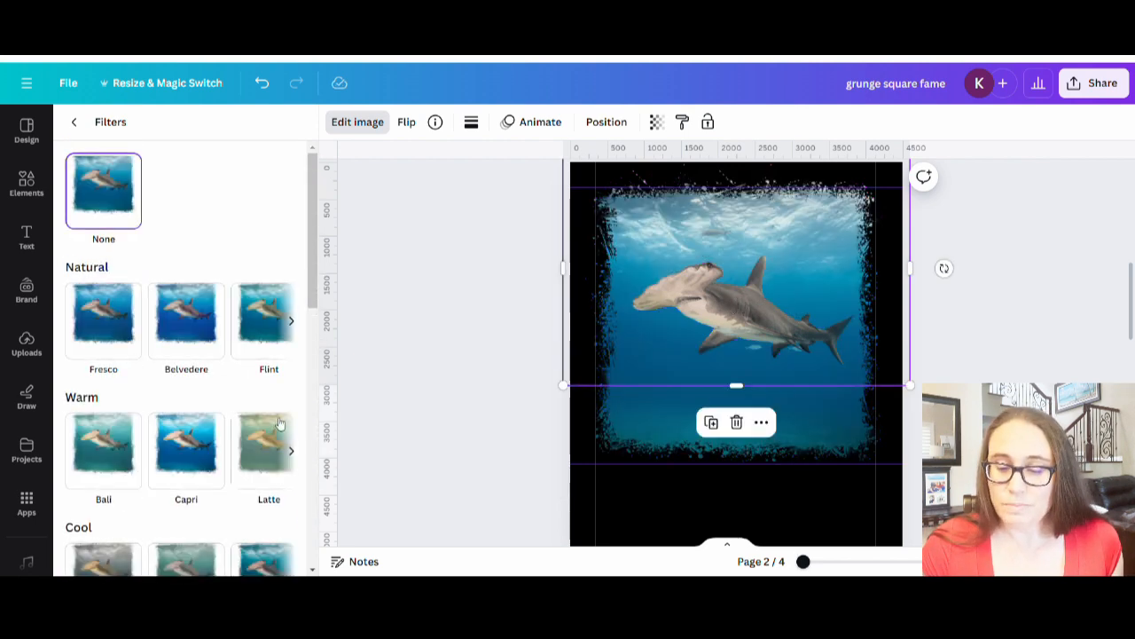
pyautogui.scroll(-8, 187, 367)
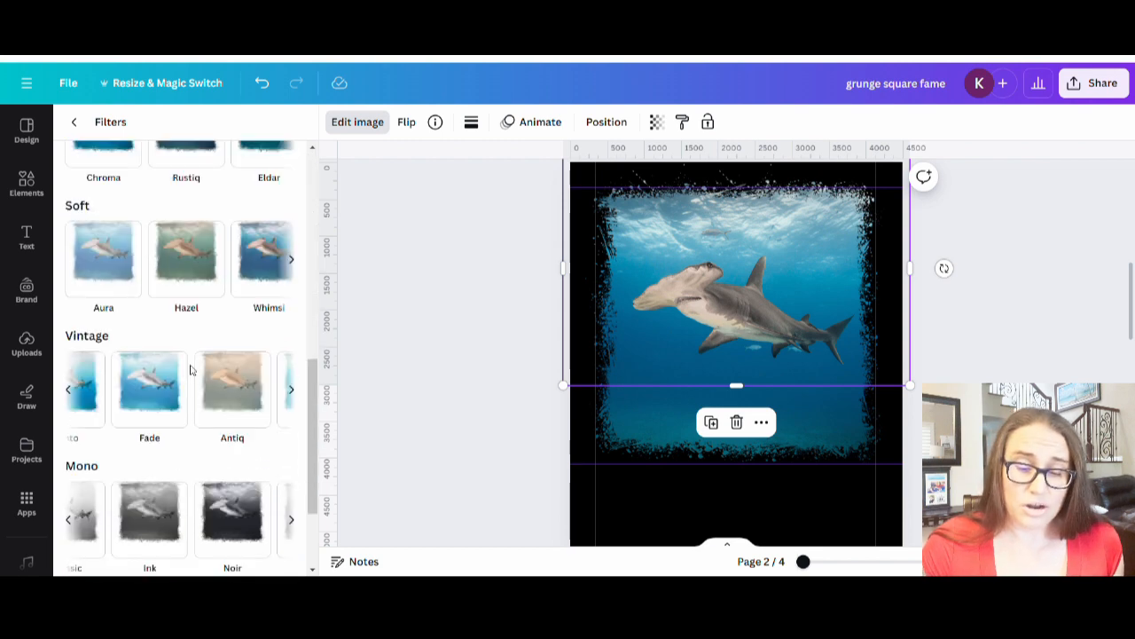
pyautogui.click(213, 514)
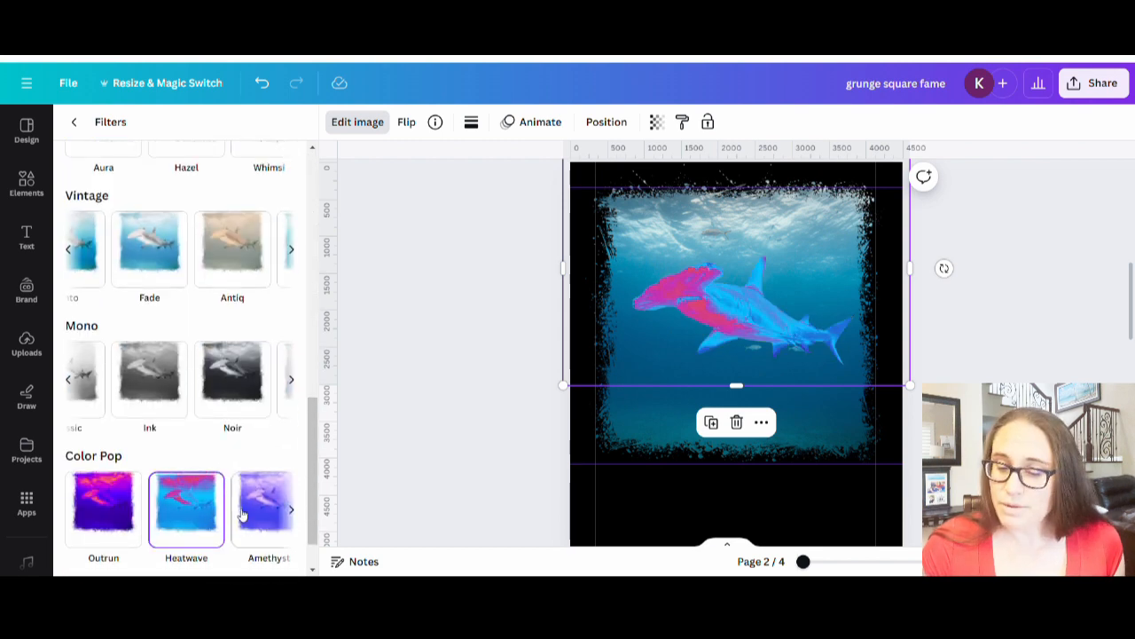
pyautogui.click(269, 511)
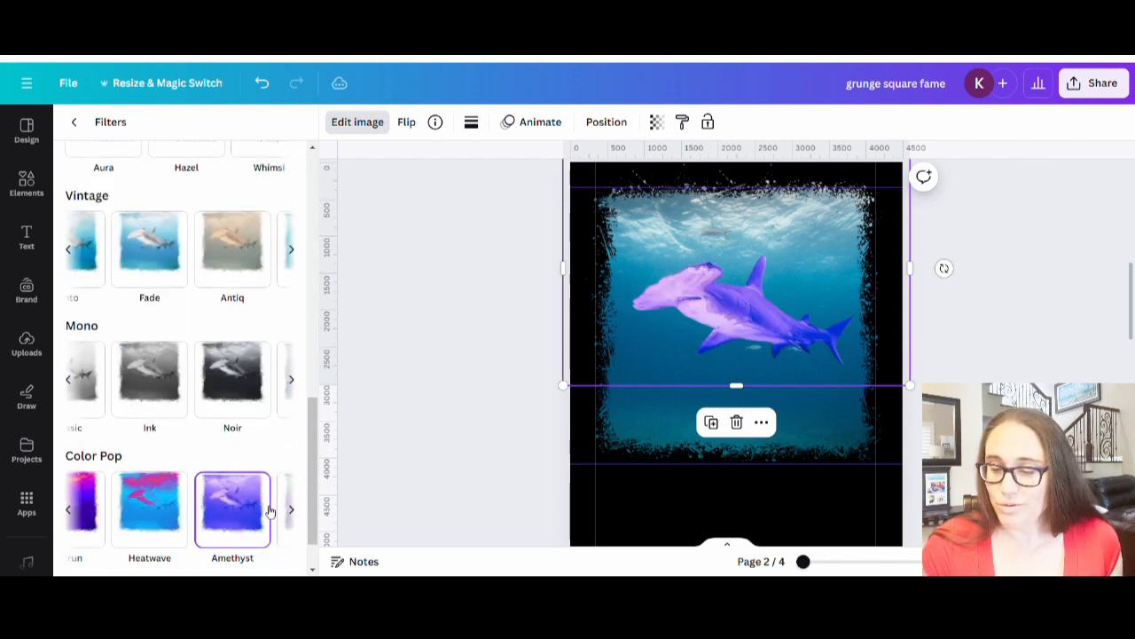
# Try the Color Pop filters Outrun, Poster and X-Pro - on the hammerhead cutout
pyautogui.click(84, 507)
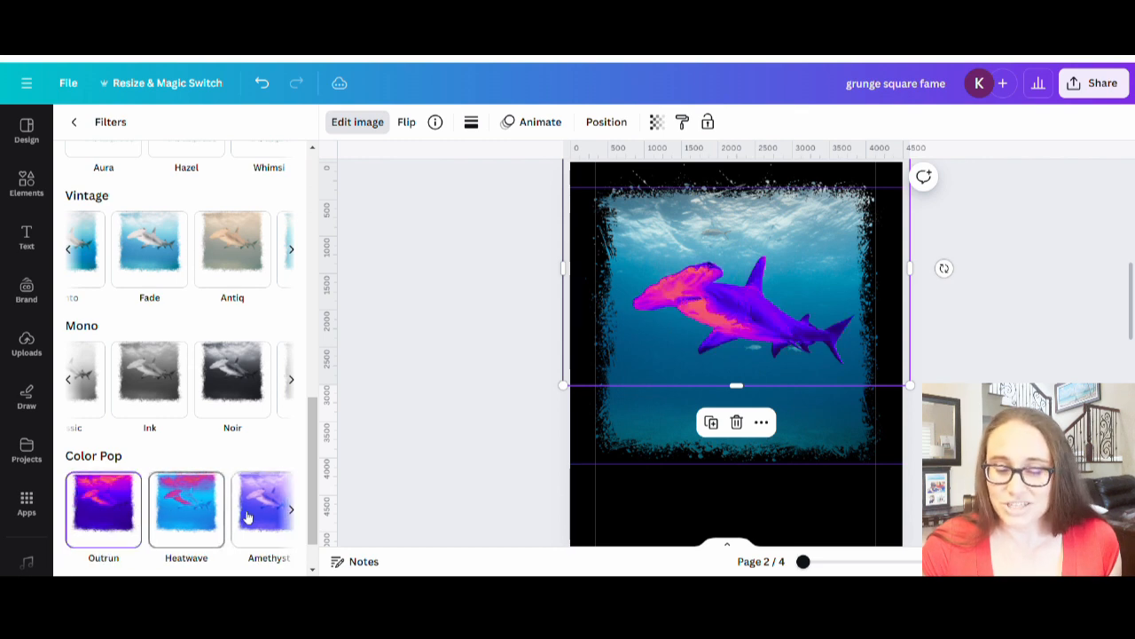
pyautogui.click(291, 509)
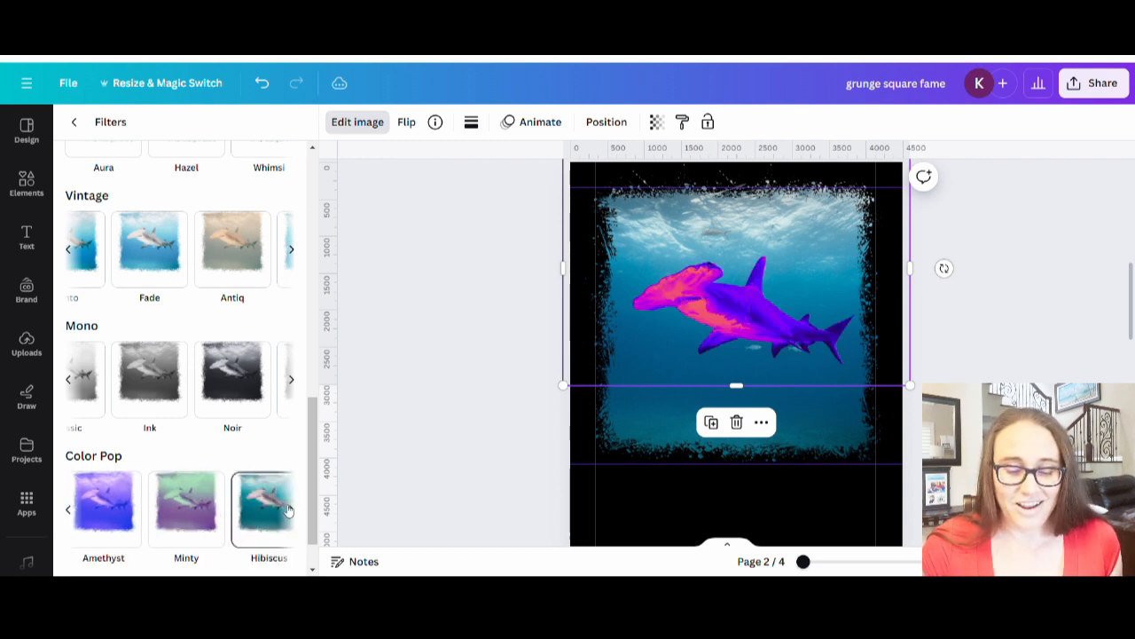
pyautogui.click(290, 509)
pyautogui.click(192, 509)
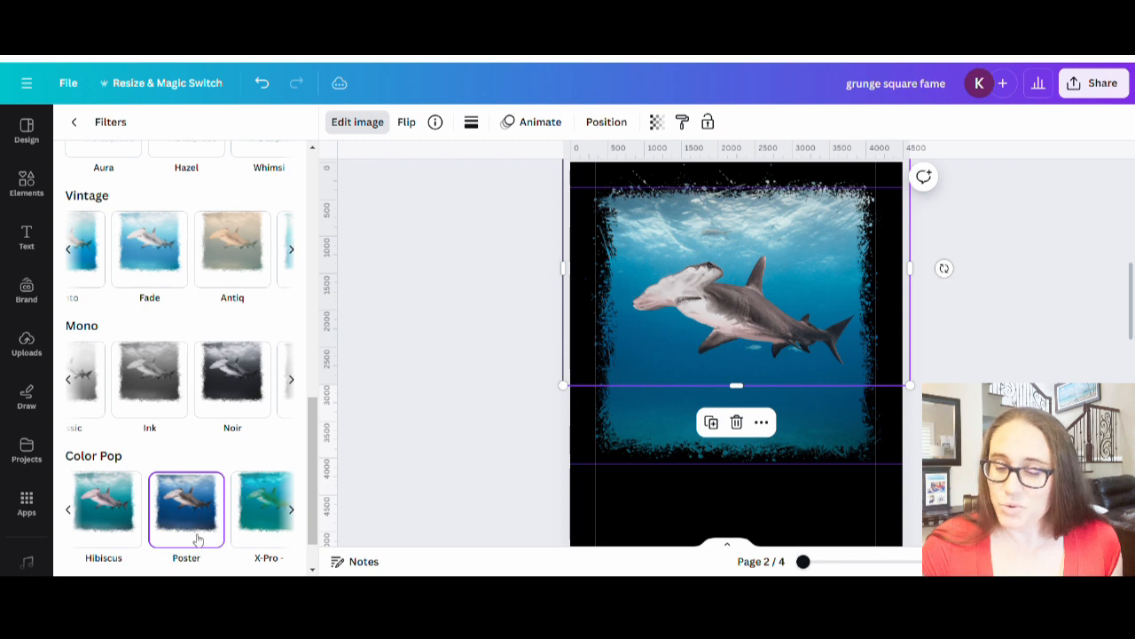
pyautogui.click(269, 514)
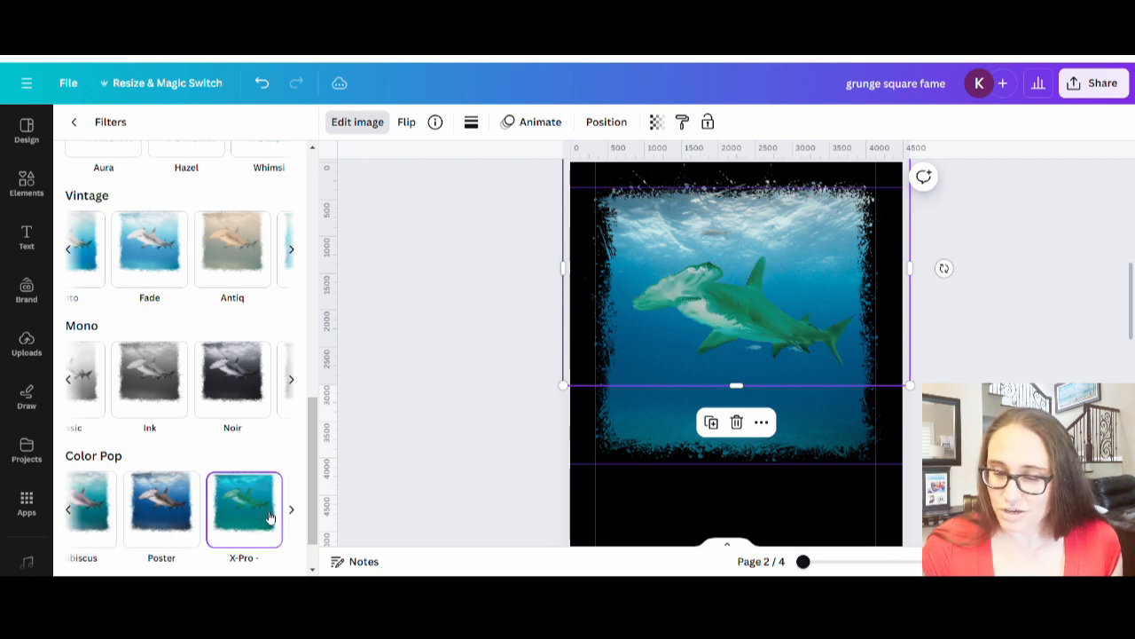
pyautogui.click(183, 519)
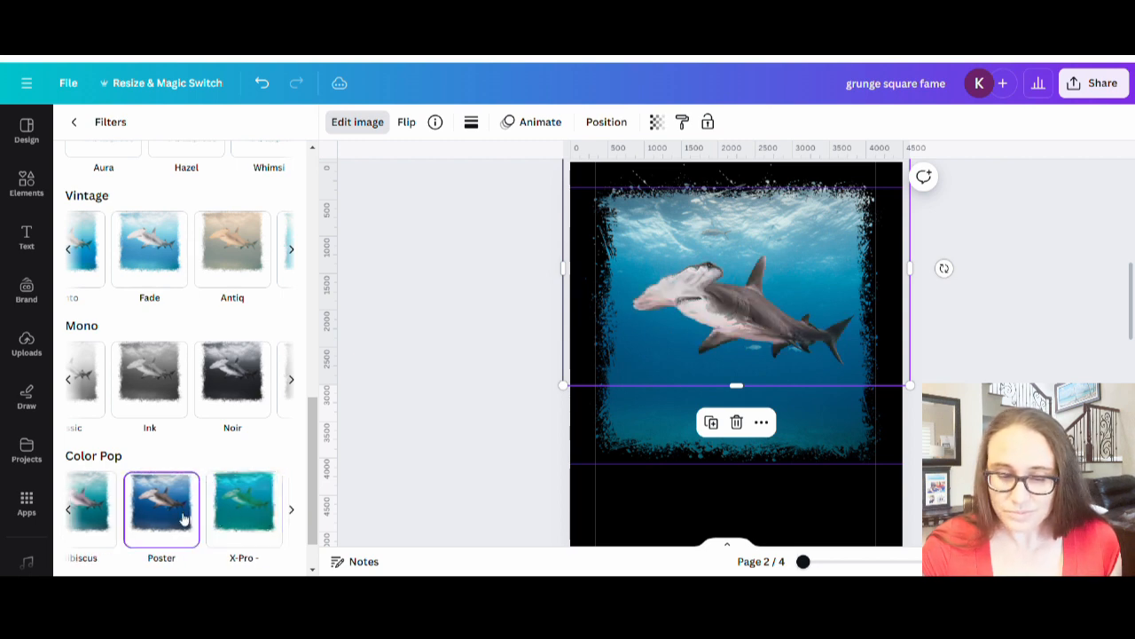
# Try the Vintage filters Antiq, Dream and Nostalg on the hammerhead cutout
pyautogui.click(248, 254)
pyautogui.click(291, 251)
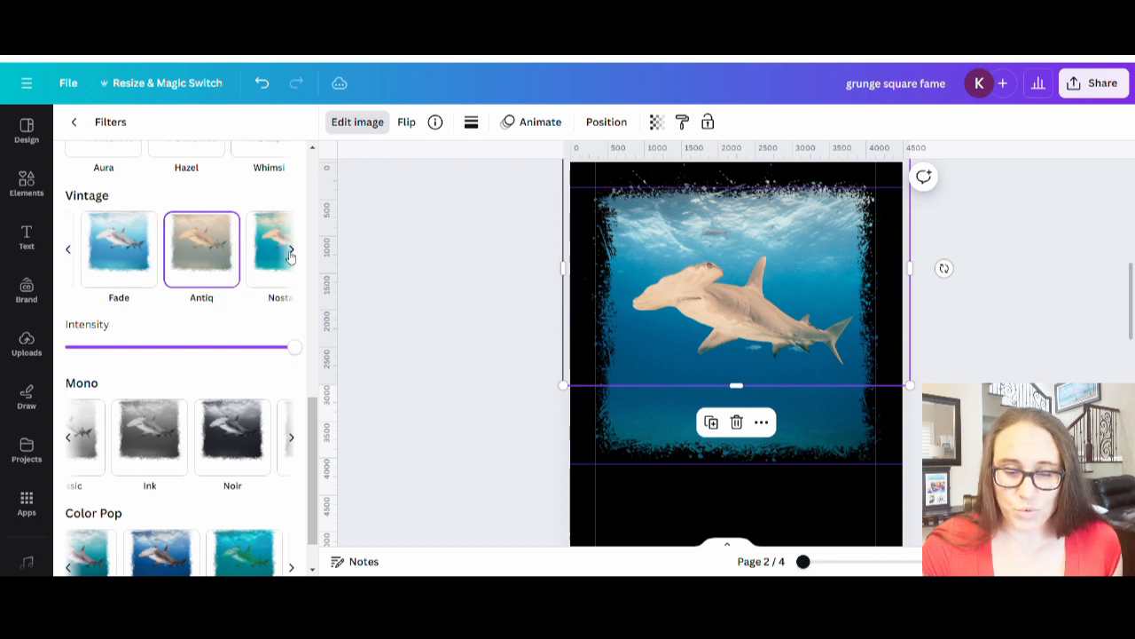
pyautogui.click(272, 251)
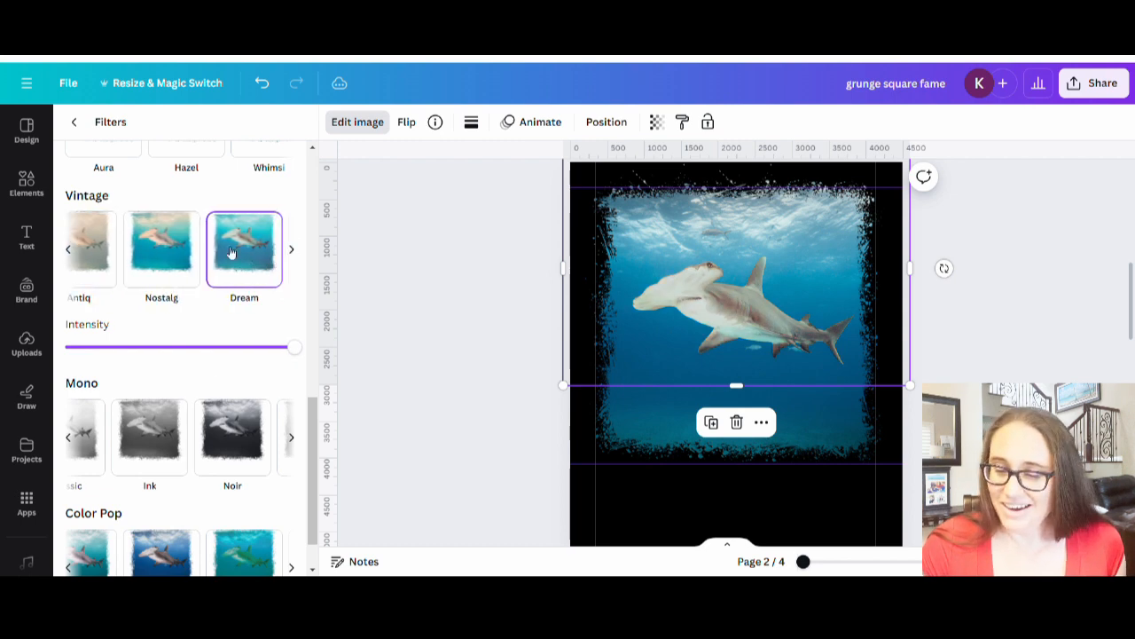
pyautogui.click(168, 256)
pyautogui.scroll(3, 182, 342)
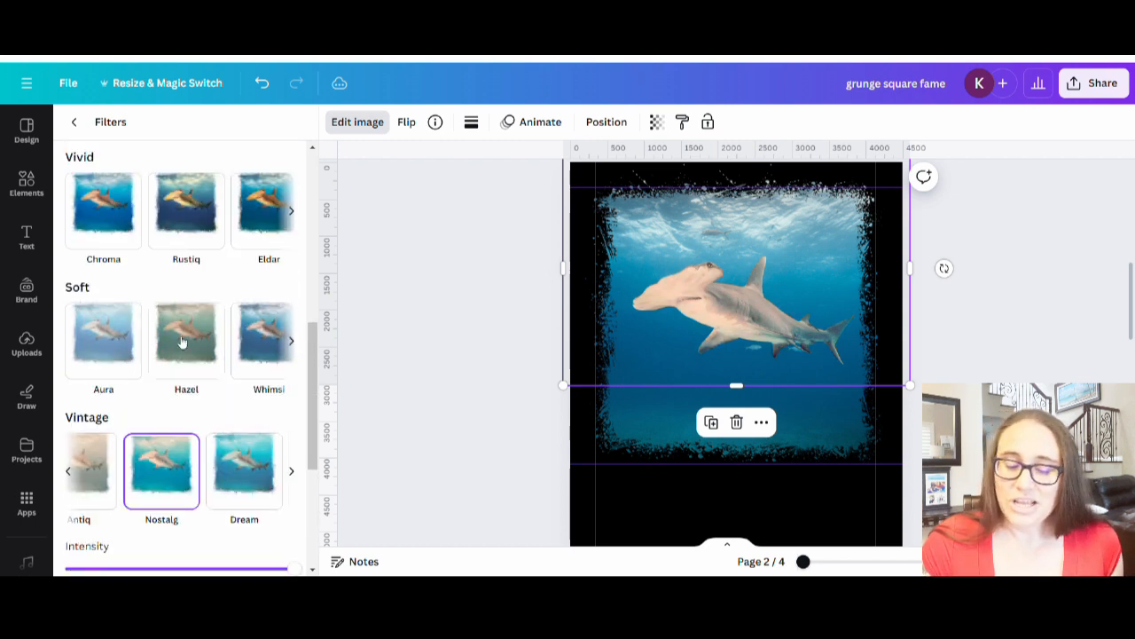
pyautogui.scroll(3, 182, 342)
pyautogui.scroll(-5, 186, 390)
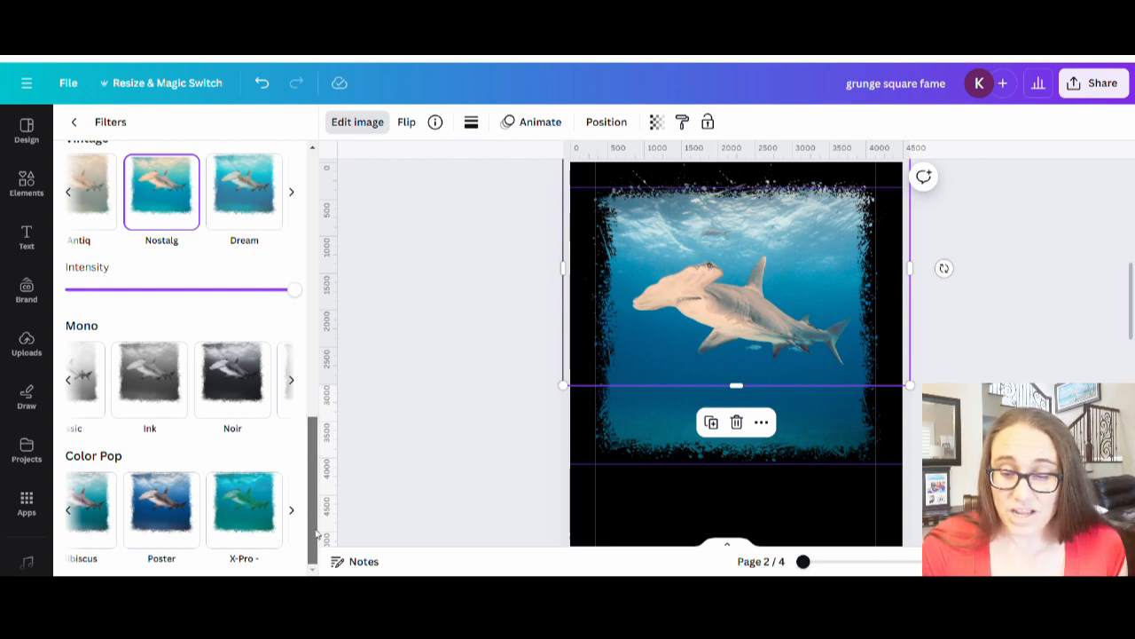
# Try the Color Pop filters Outrun, Heatwave and Amethyst on the hammerhead cutout
pyautogui.click(70, 511)
pyautogui.click(74, 511)
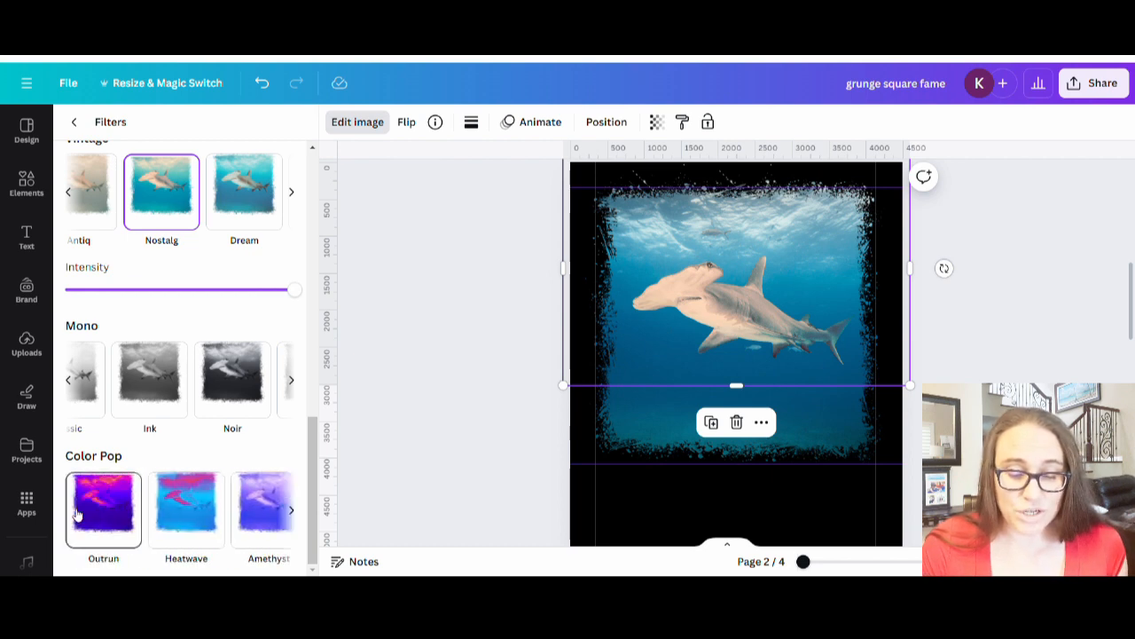
pyautogui.click(92, 508)
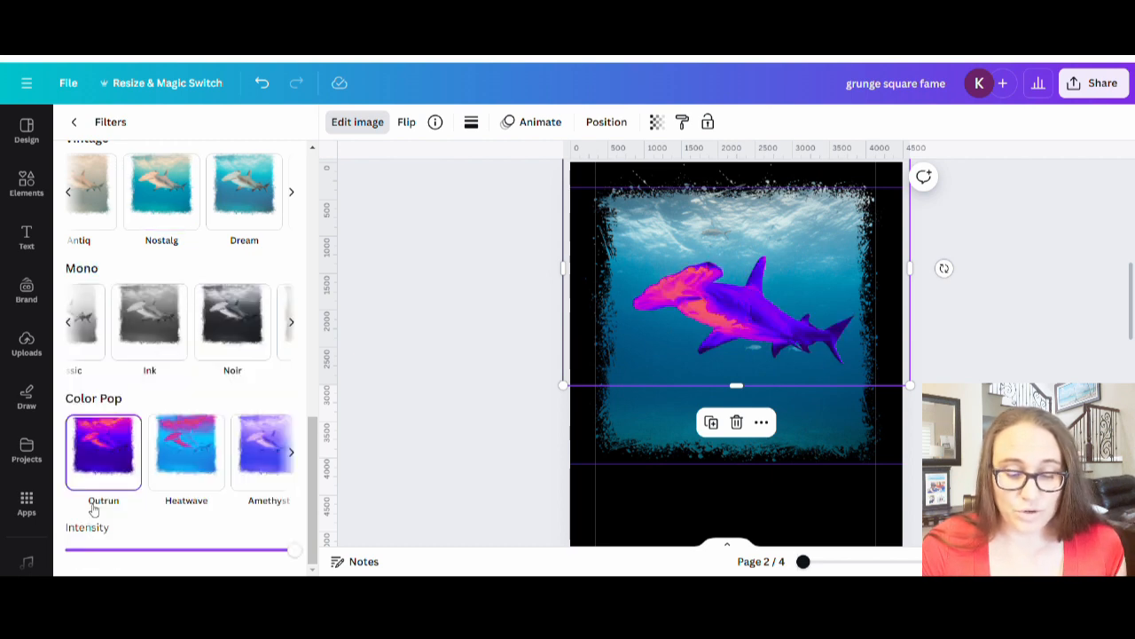
pyautogui.click(199, 468)
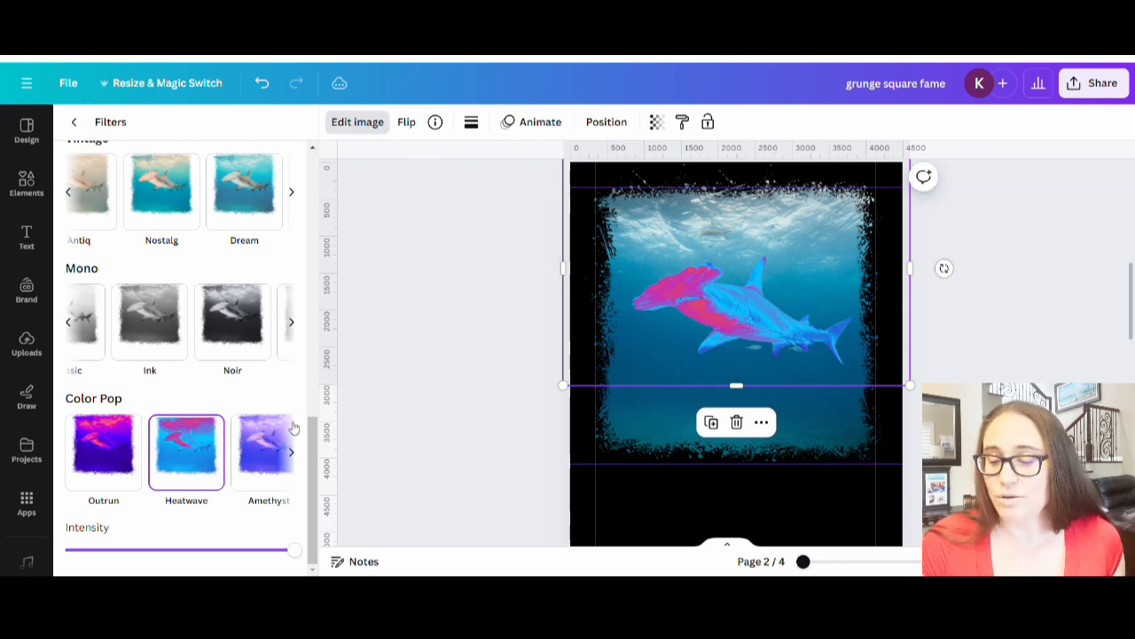
pyautogui.click(272, 451)
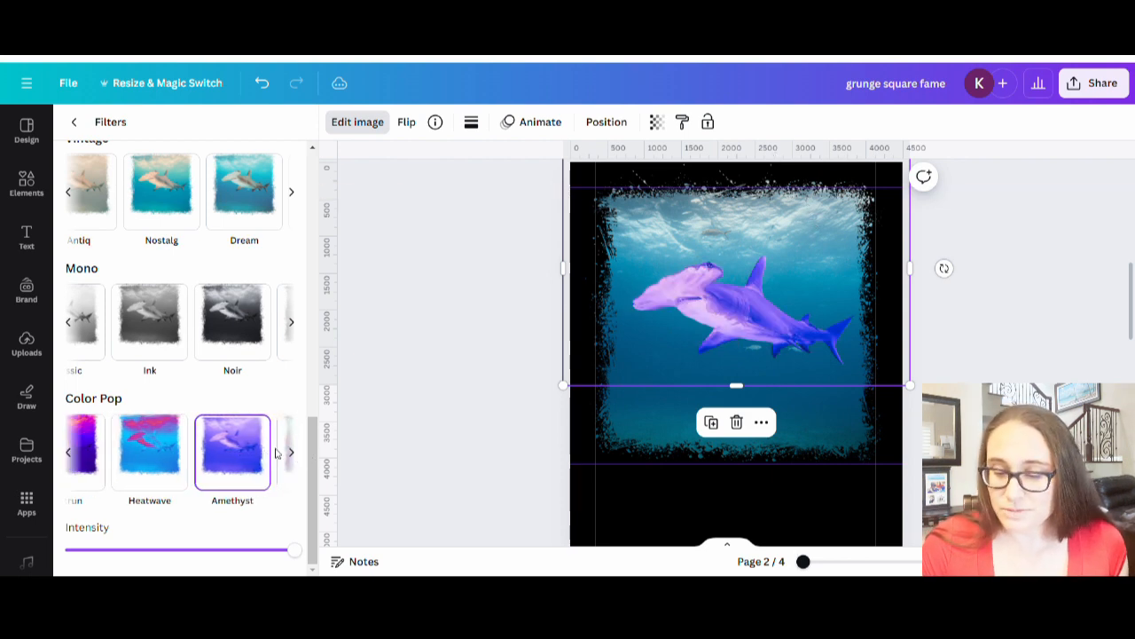
# Try the Minty and Hibiscus filters on the hammerhead cutout and reset its filter to None
pyautogui.click(291, 452)
pyautogui.click(184, 448)
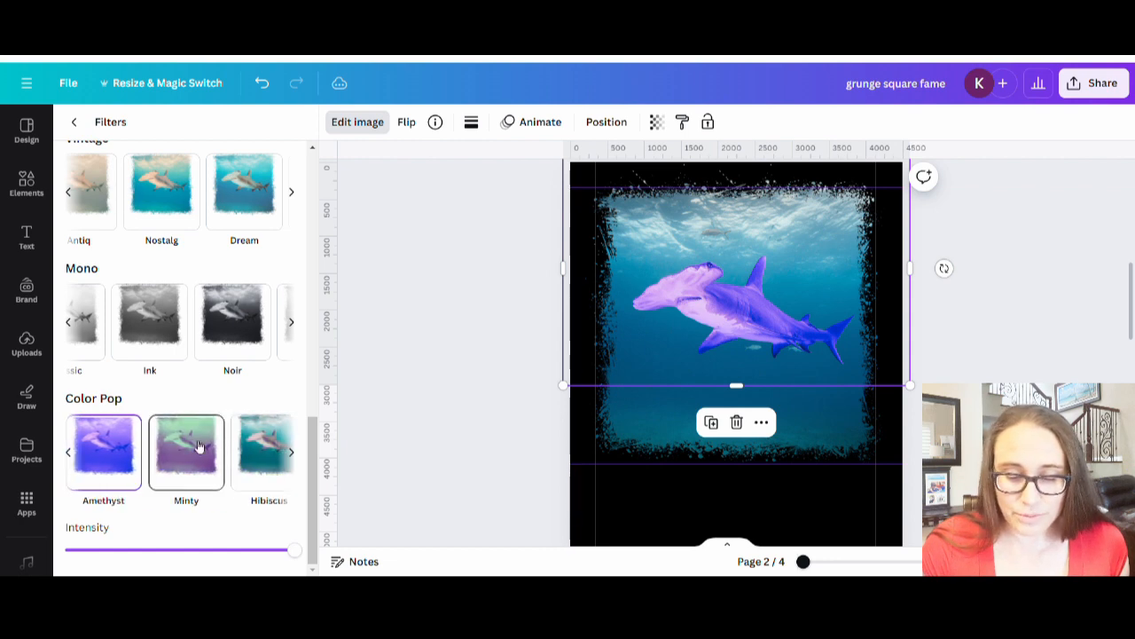
pyautogui.click(236, 450)
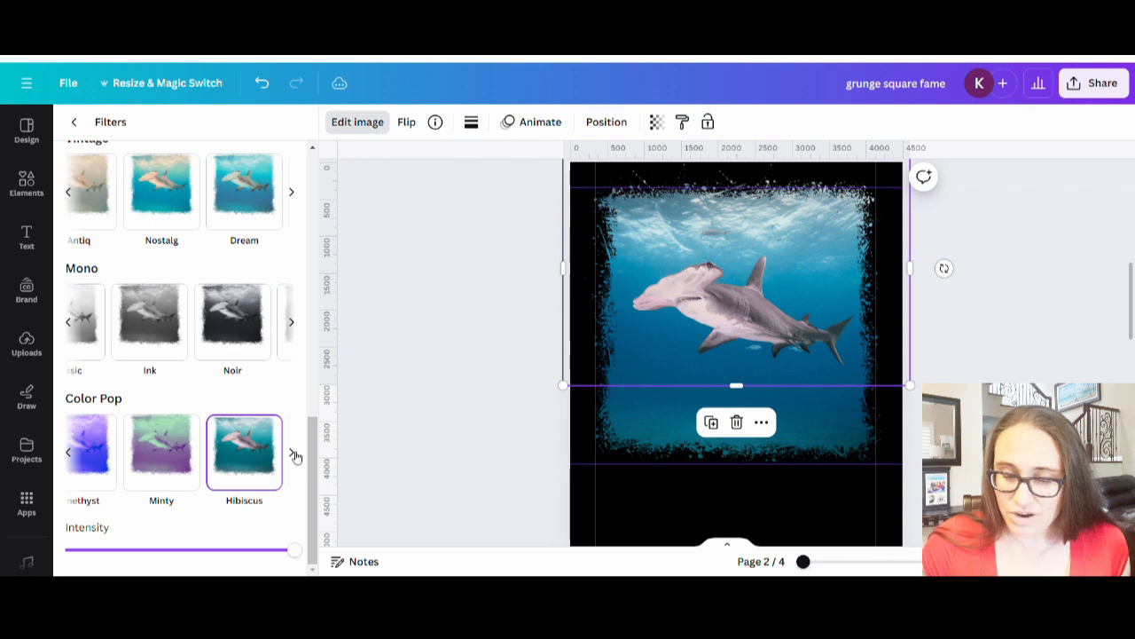
pyautogui.scroll(10, 178, 386)
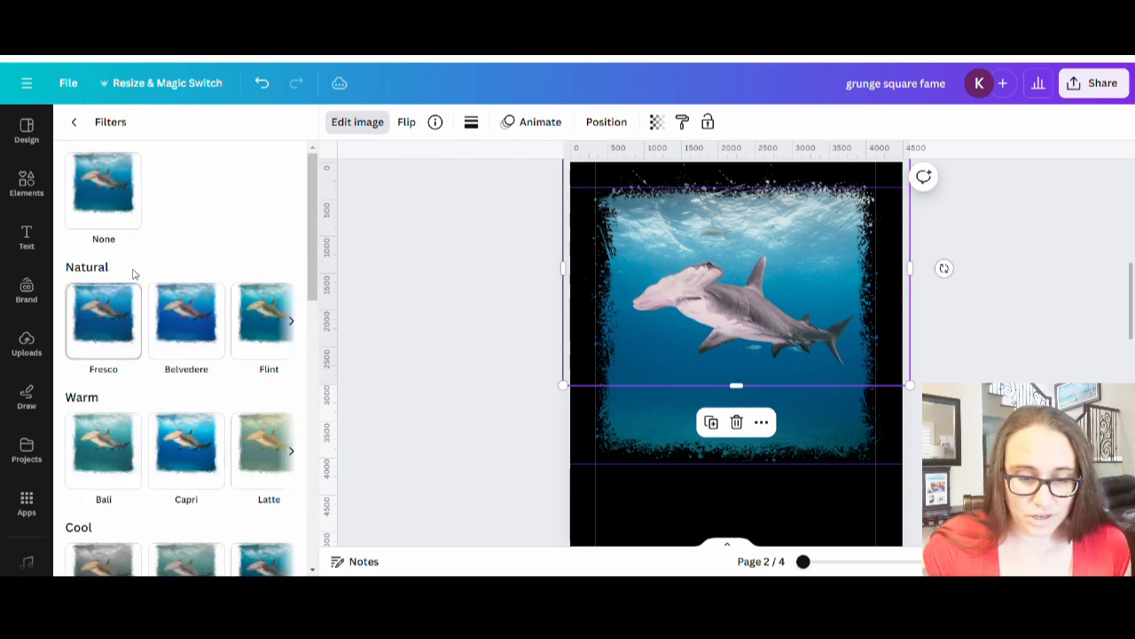
pyautogui.click(121, 201)
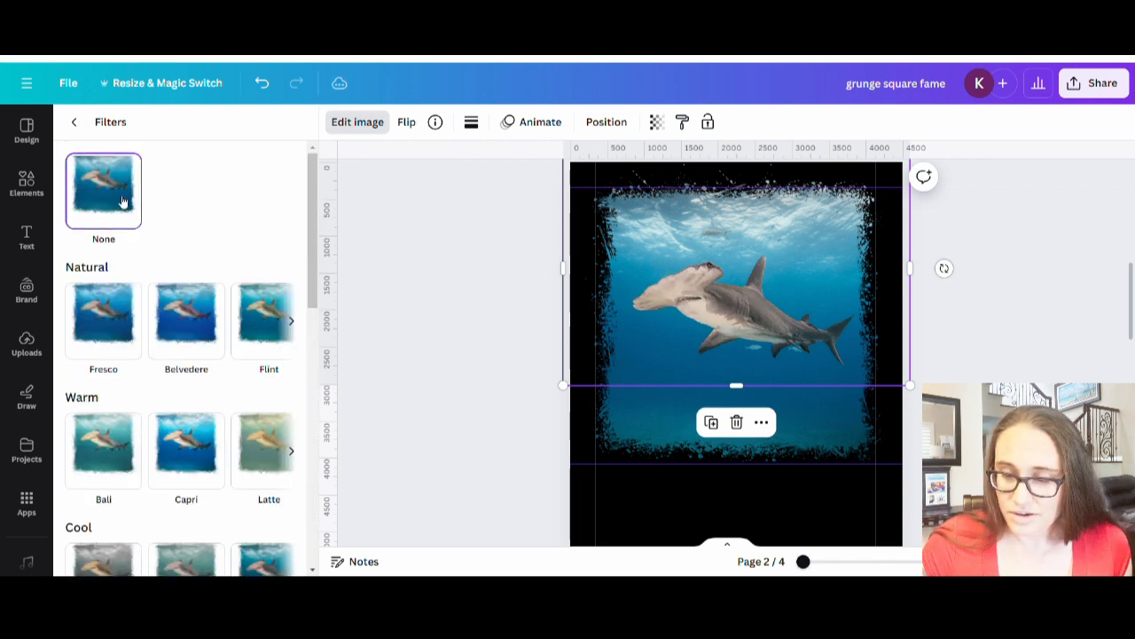
# Select the image behind the hammerhead cutout and try the Capri, Nordic, Scandi and Nostalg filters on it
pyautogui.click(686, 452)
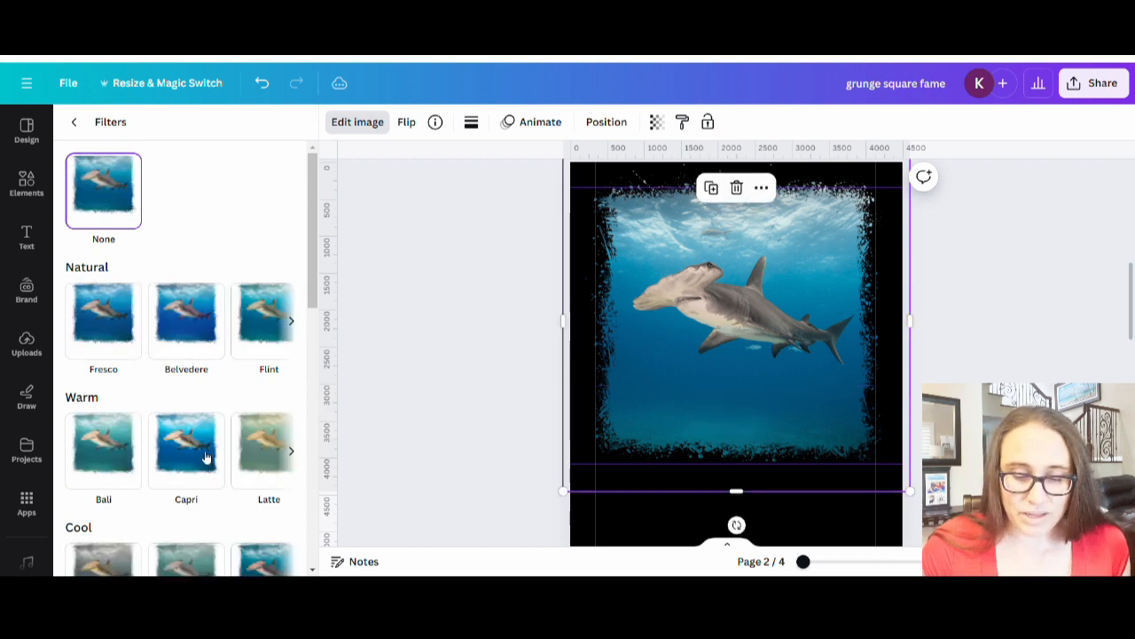
pyautogui.click(203, 460)
pyautogui.scroll(-1, 185, 434)
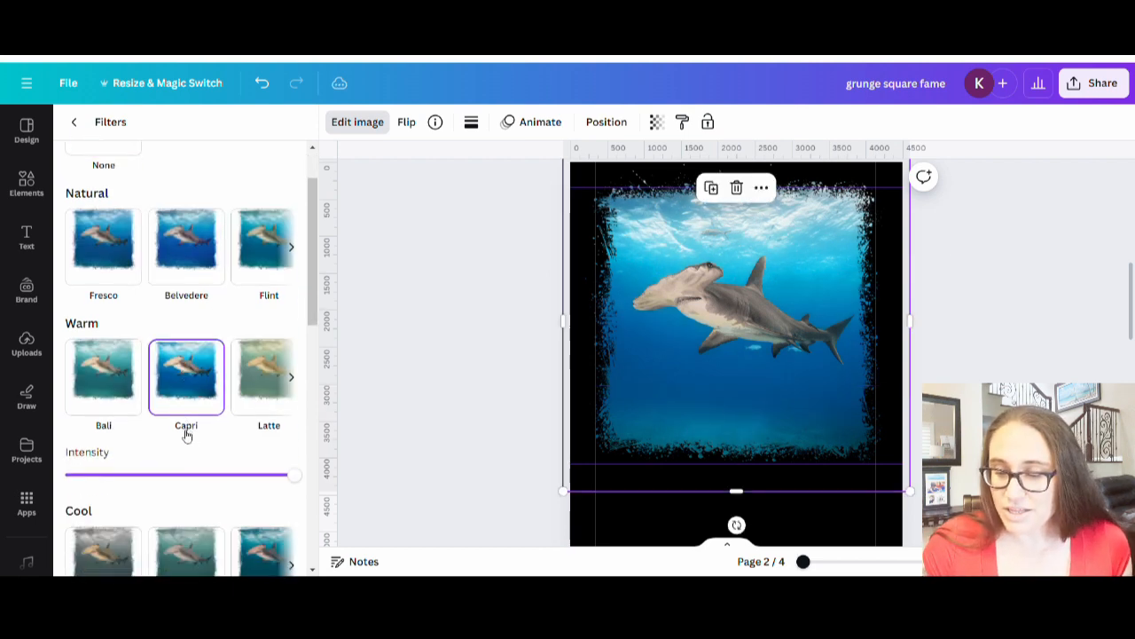
pyautogui.scroll(-2, 191, 430)
pyautogui.scroll(-2, 213, 410)
pyautogui.click(210, 210)
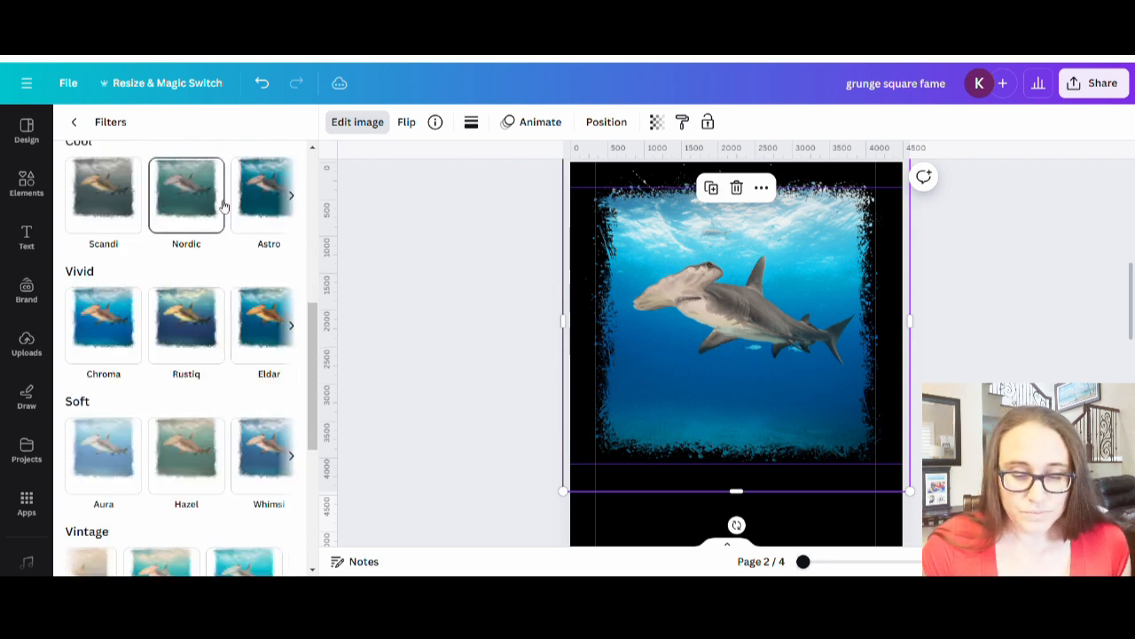
pyautogui.click(126, 210)
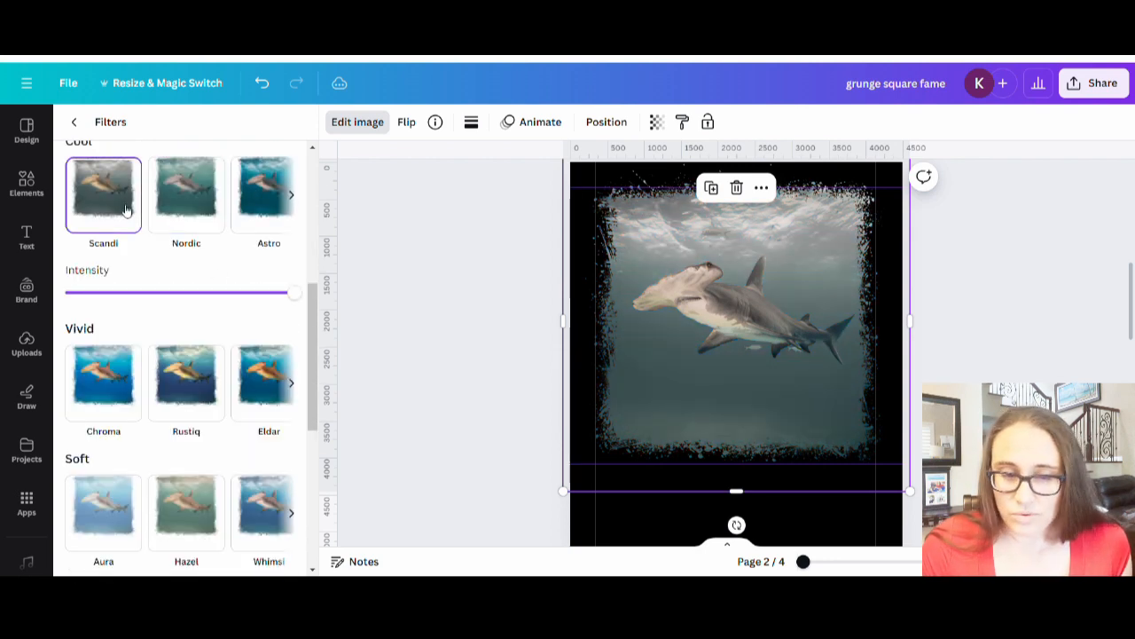
pyautogui.scroll(-3, 196, 353)
pyautogui.click(164, 346)
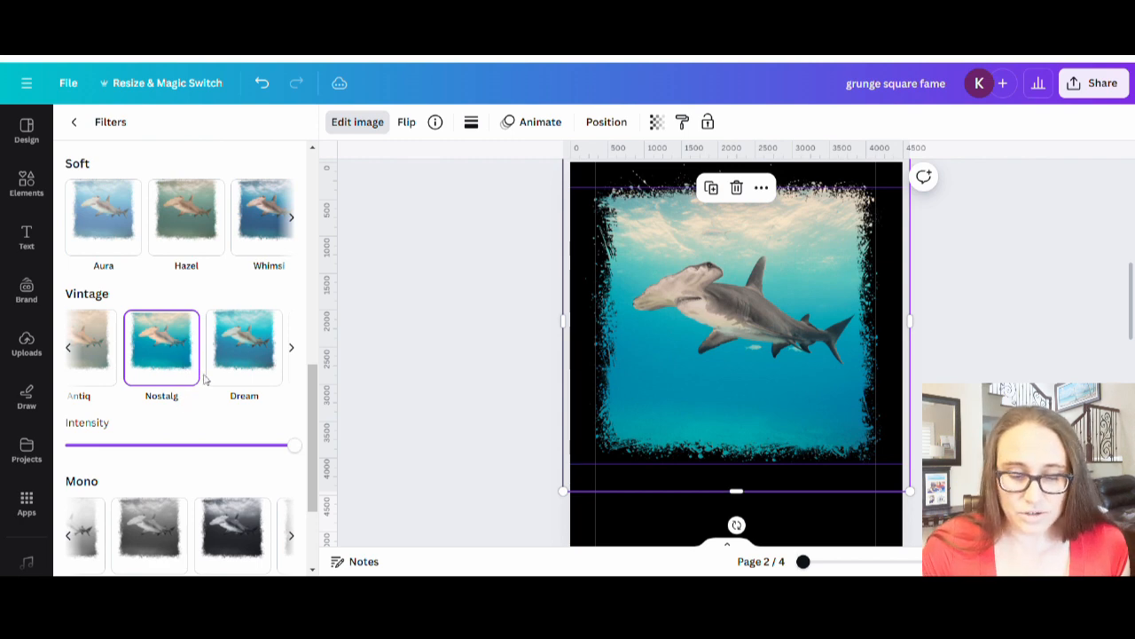
# Try the Color Pop filters Minty, Hibiscus, X-Pro - and X-Pro + on the image behind the hammerhead cutout
pyautogui.scroll(-3, 206, 379)
pyautogui.click(156, 503)
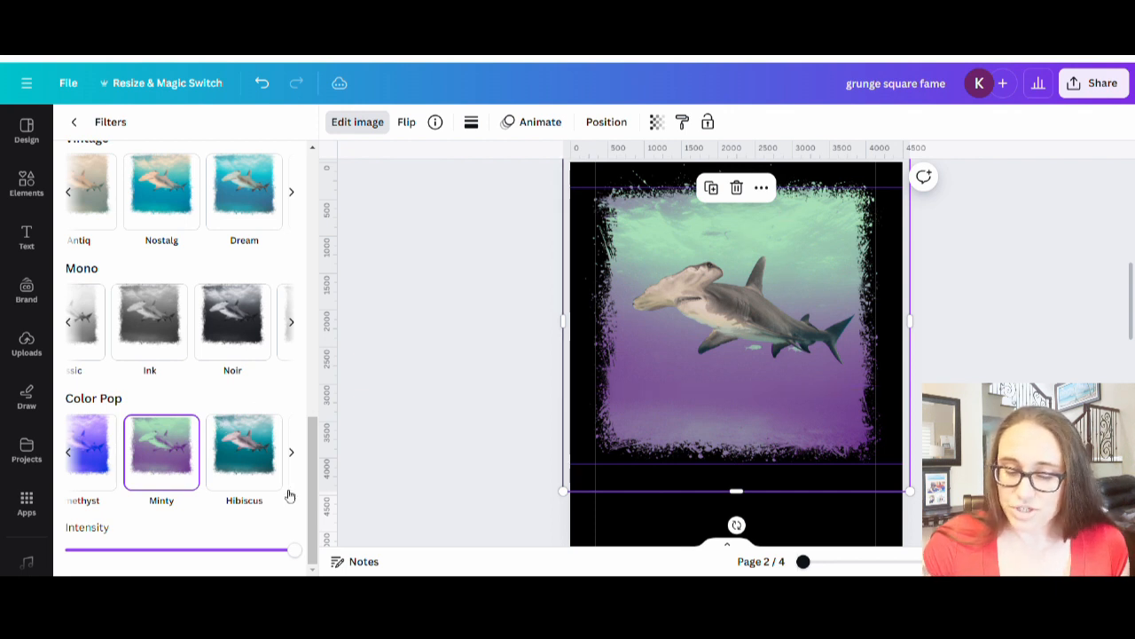
pyautogui.click(269, 465)
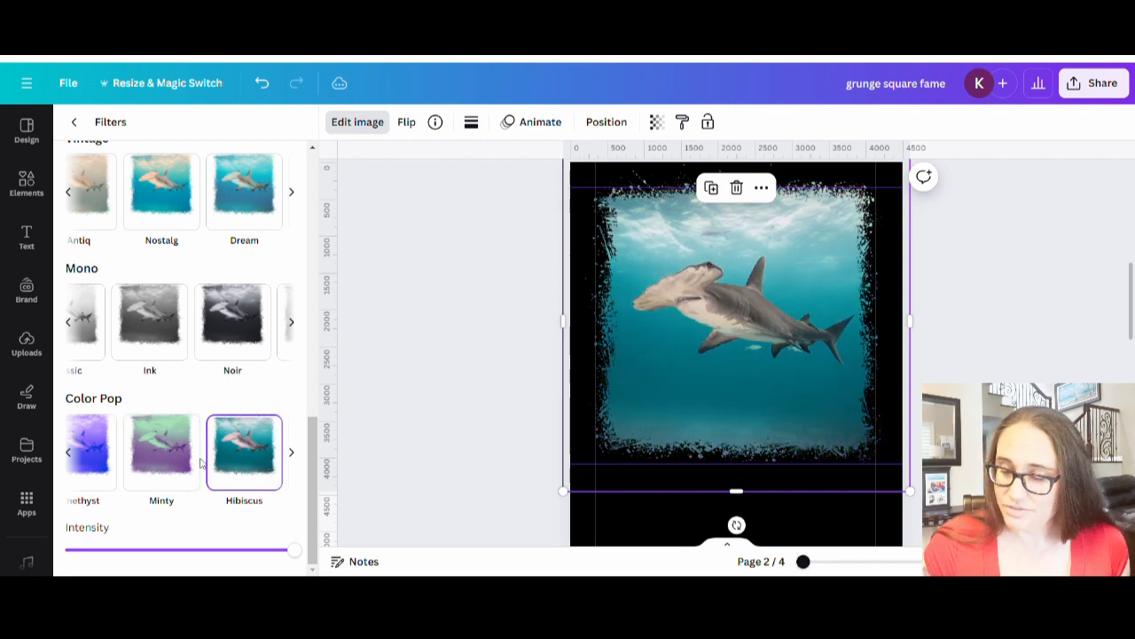
pyautogui.click(296, 454)
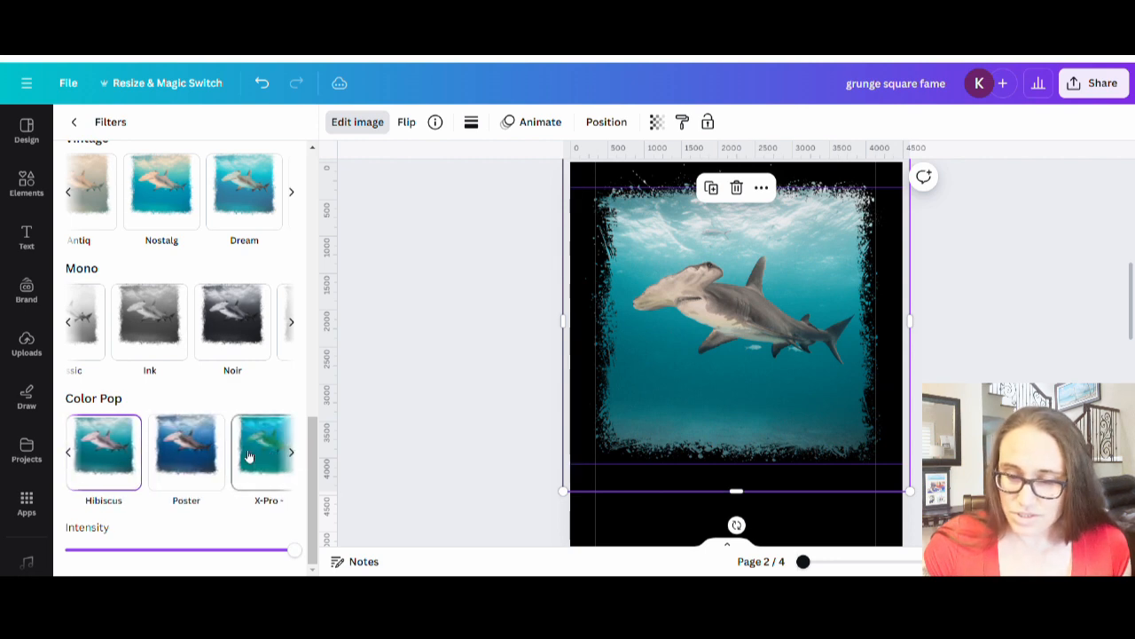
pyautogui.click(259, 459)
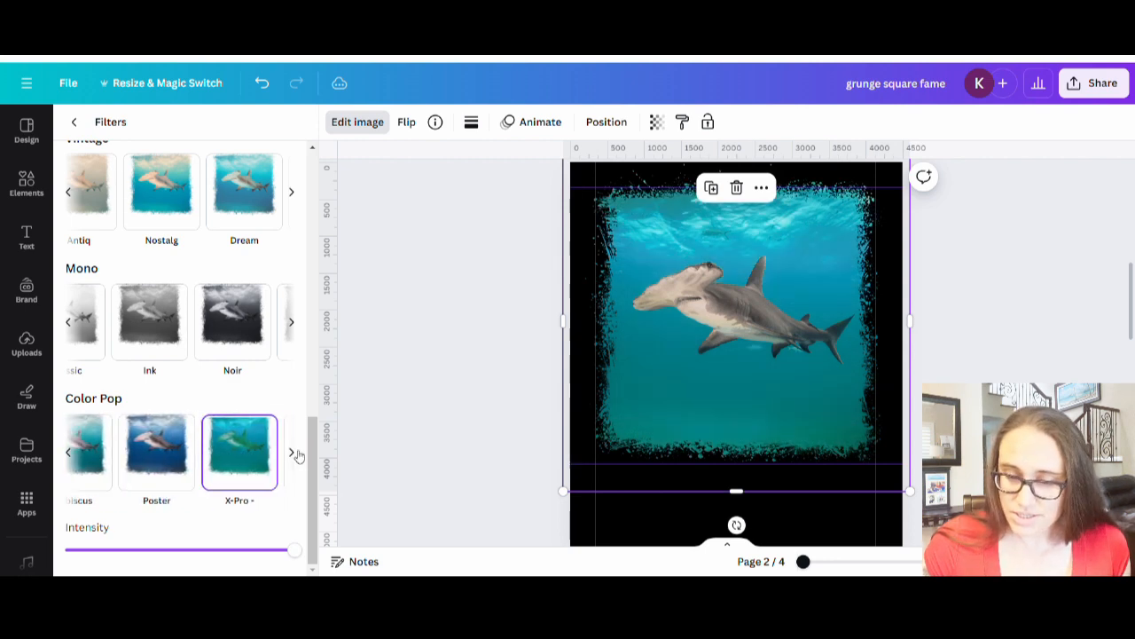
pyautogui.click(294, 454)
pyautogui.click(267, 456)
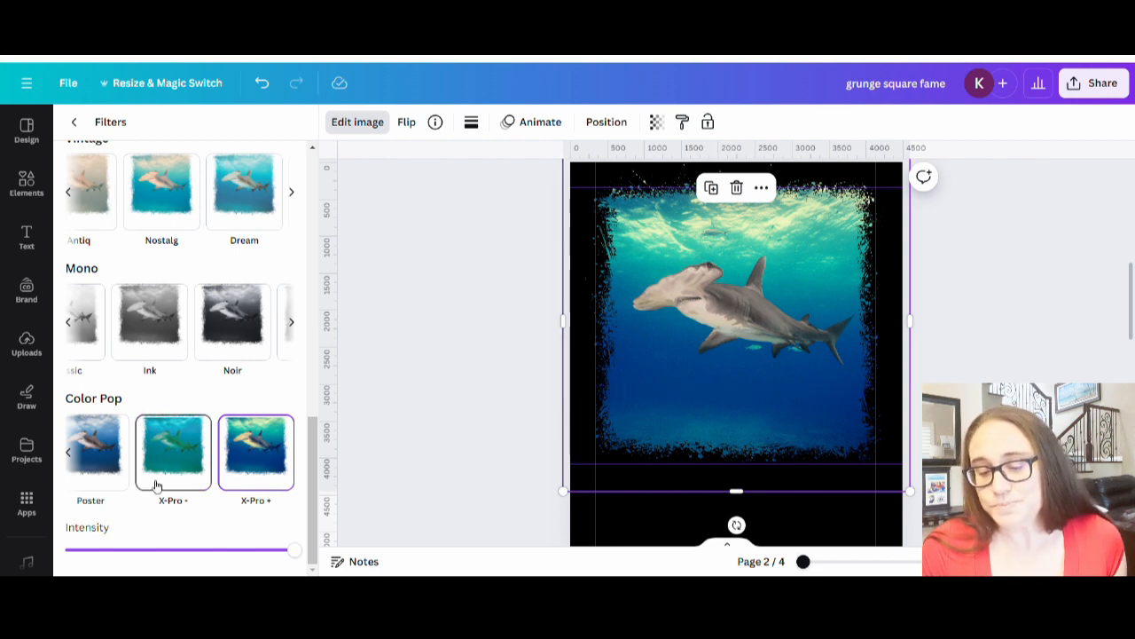
# Try the Color Pop filters Heatwave, Outrun and Amethyst on the image behind the hammerhead cutout
pyautogui.click(69, 452)
pyautogui.click(69, 452)
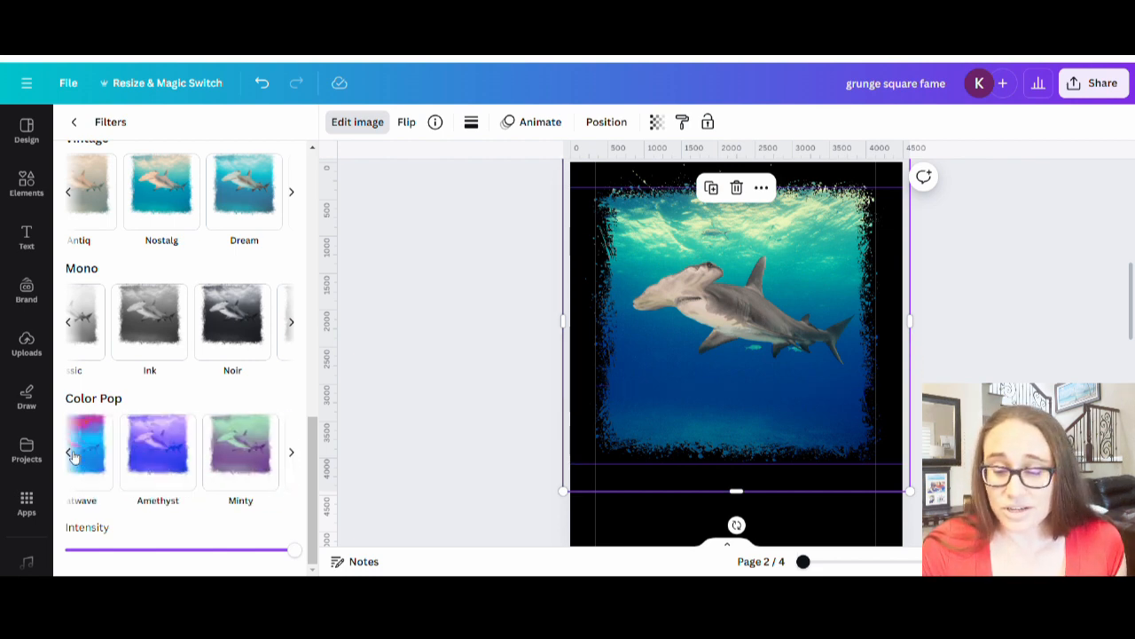
pyautogui.click(69, 452)
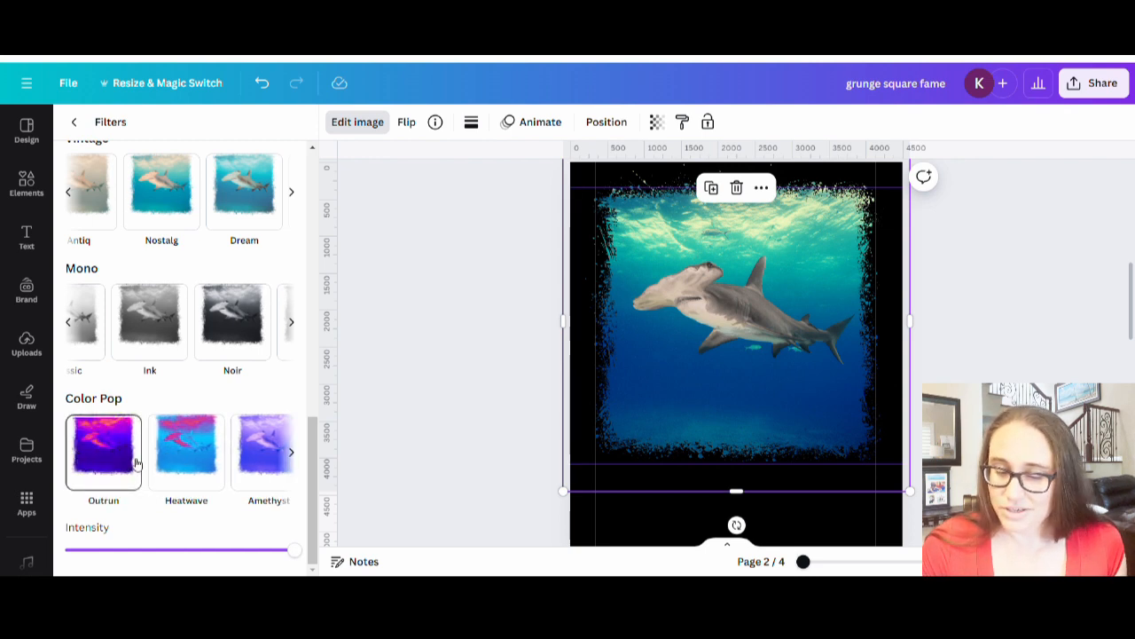
pyautogui.click(174, 461)
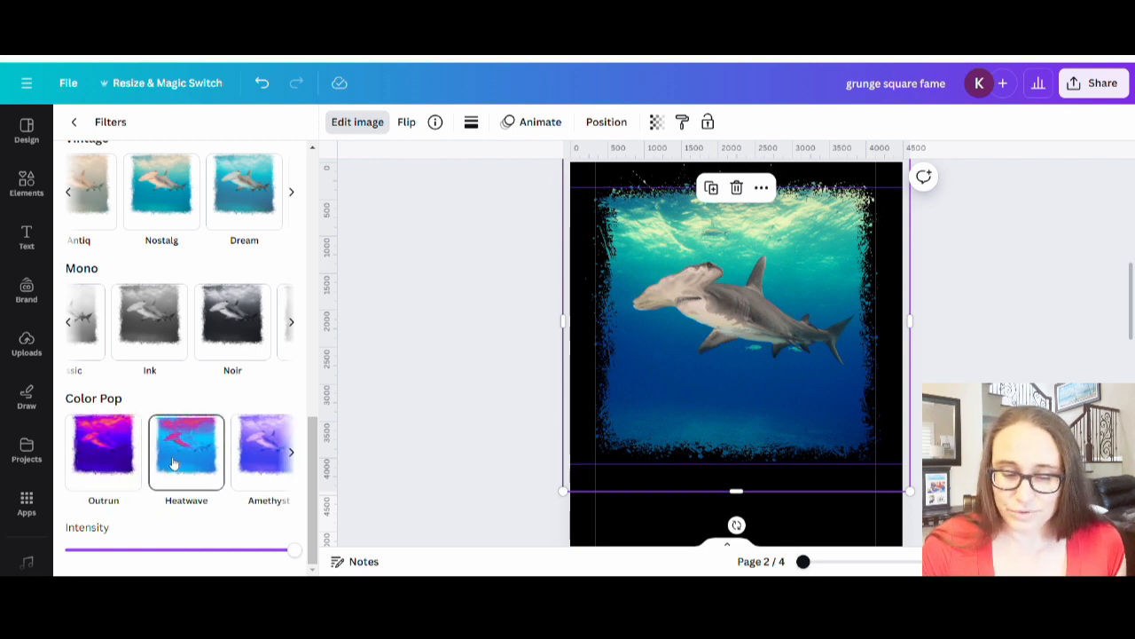
pyautogui.click(115, 461)
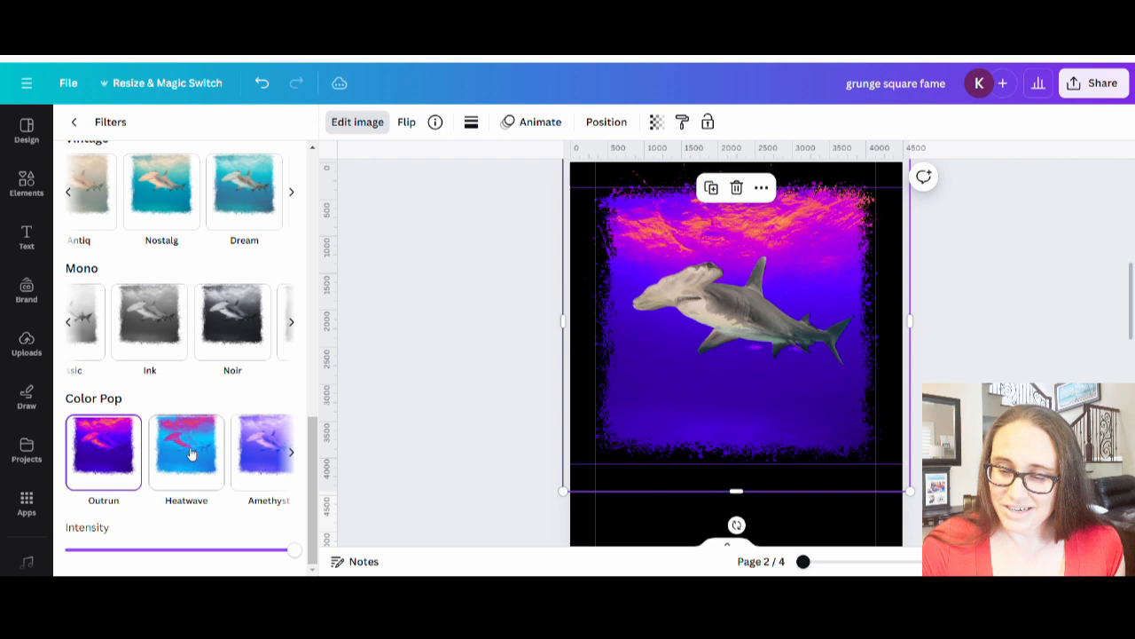
pyautogui.click(262, 449)
pyautogui.click(290, 452)
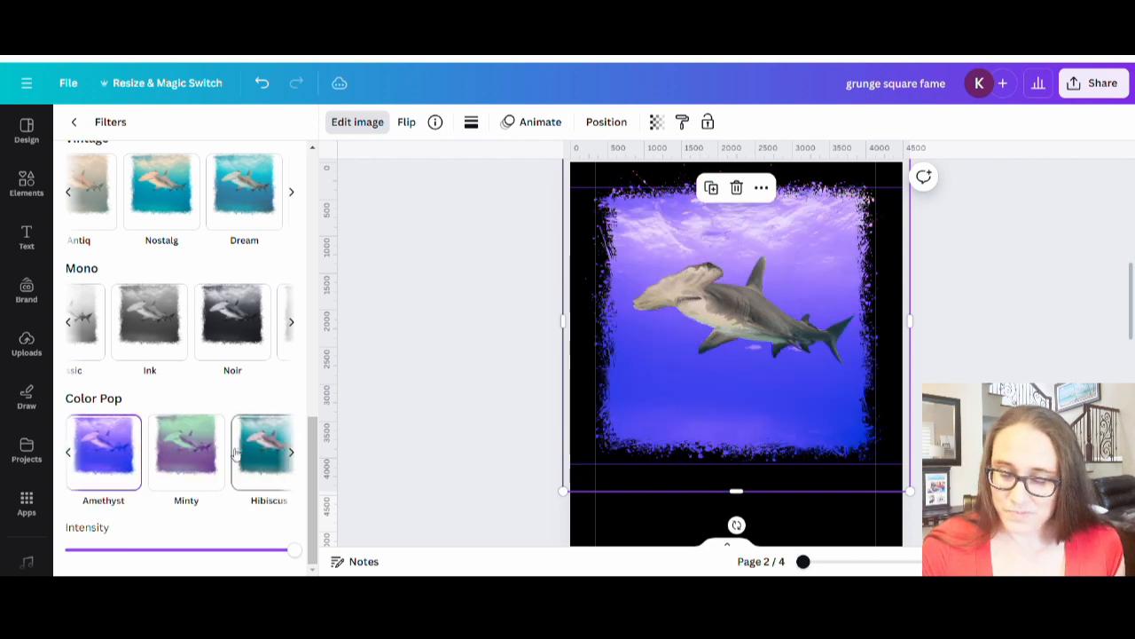
# Apply the Nostalg filter to the image behind the hammerhead cutout and set its saturation to 53
pyautogui.scroll(5, 233, 372)
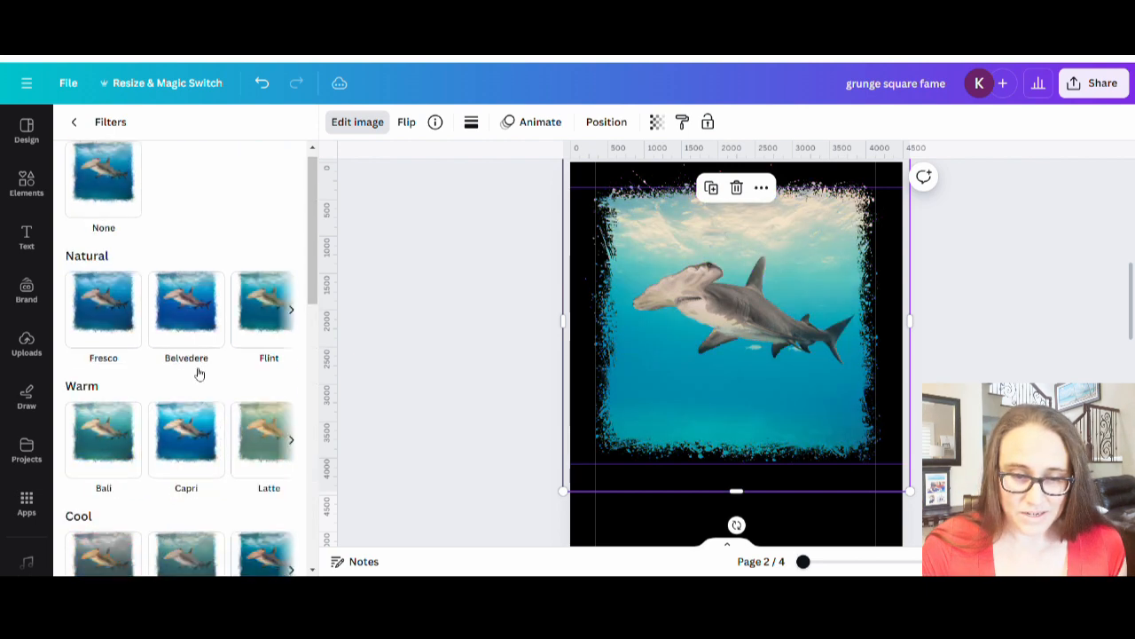
pyautogui.click(77, 121)
pyautogui.click(213, 147)
pyautogui.scroll(-5, 220, 240)
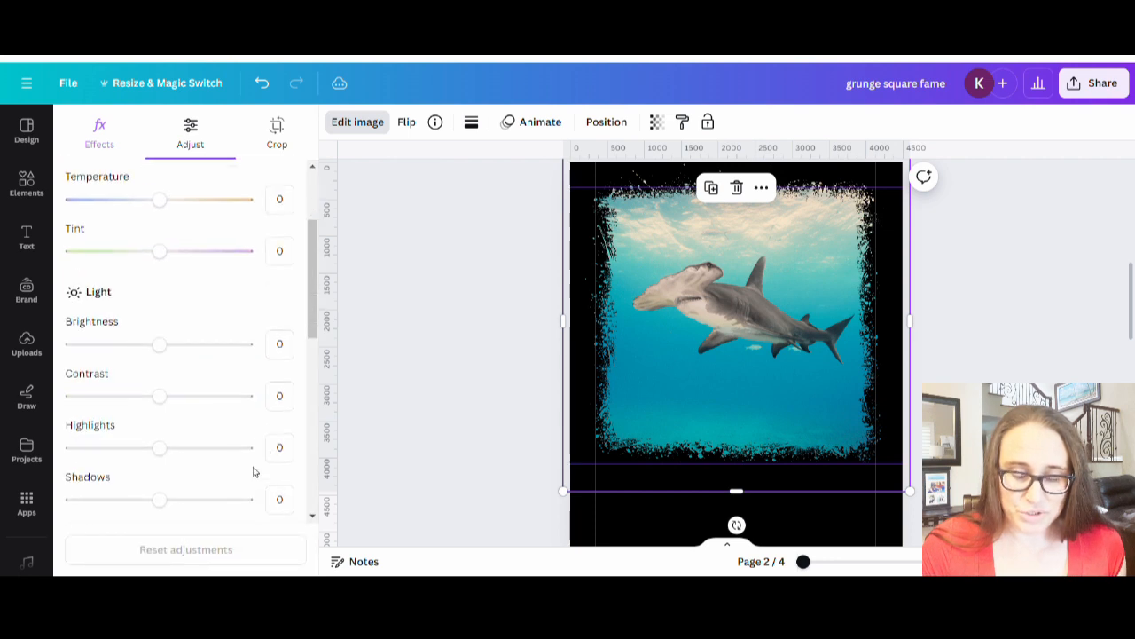
pyautogui.moveTo(168, 464); pyautogui.dragTo(211, 457)
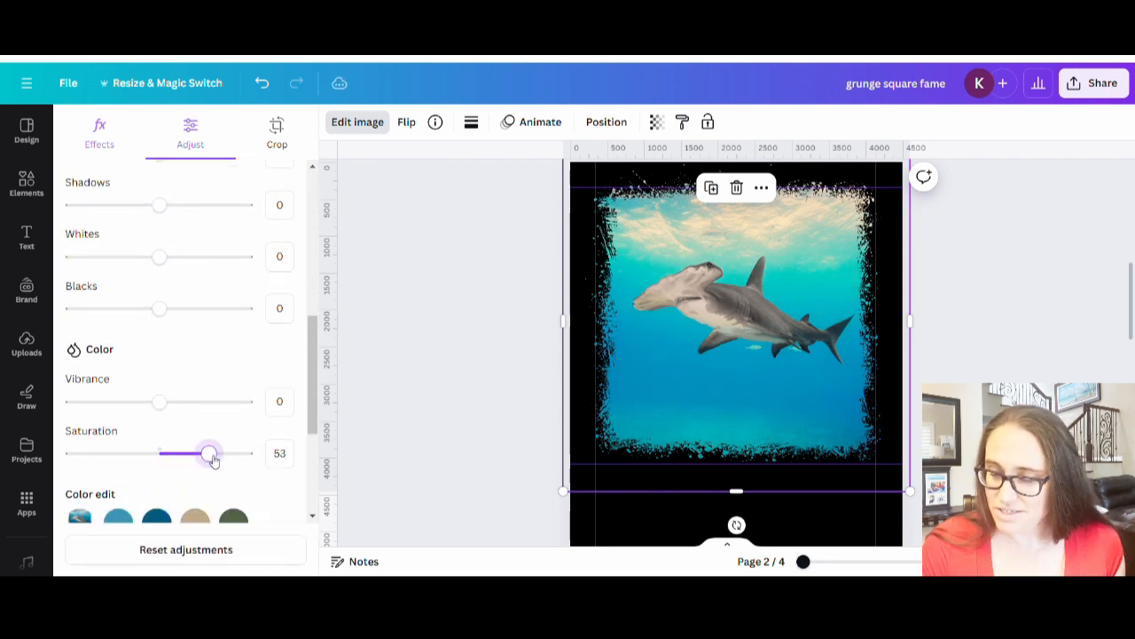
pyautogui.doubleClick(455, 338)
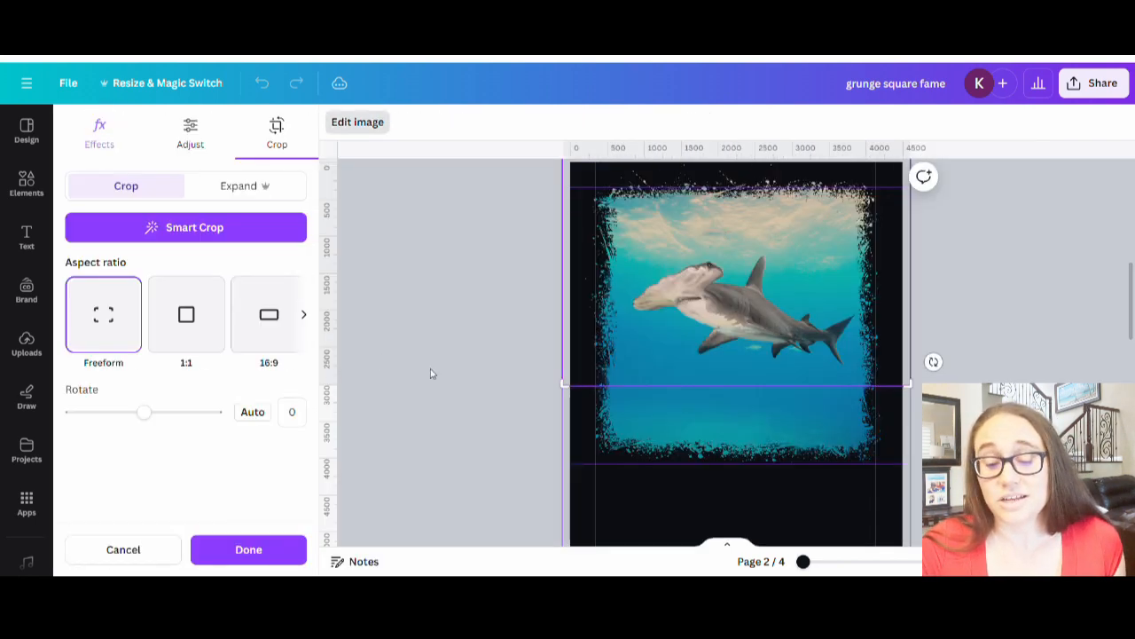
pyautogui.click(430, 371)
pyautogui.click(869, 338)
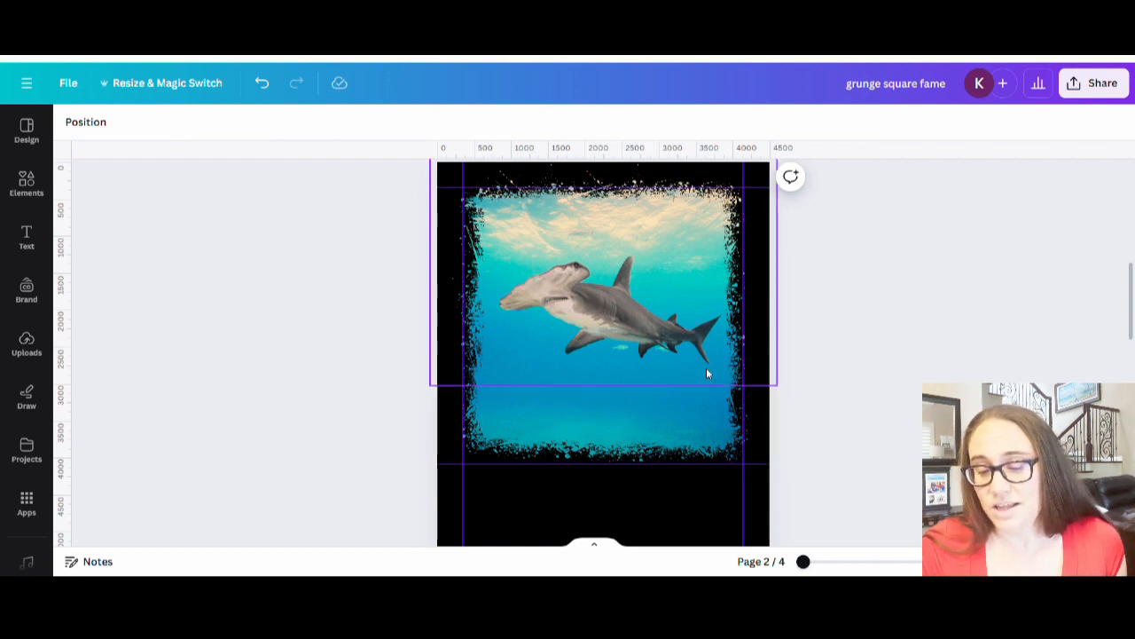
pyautogui.click(624, 419)
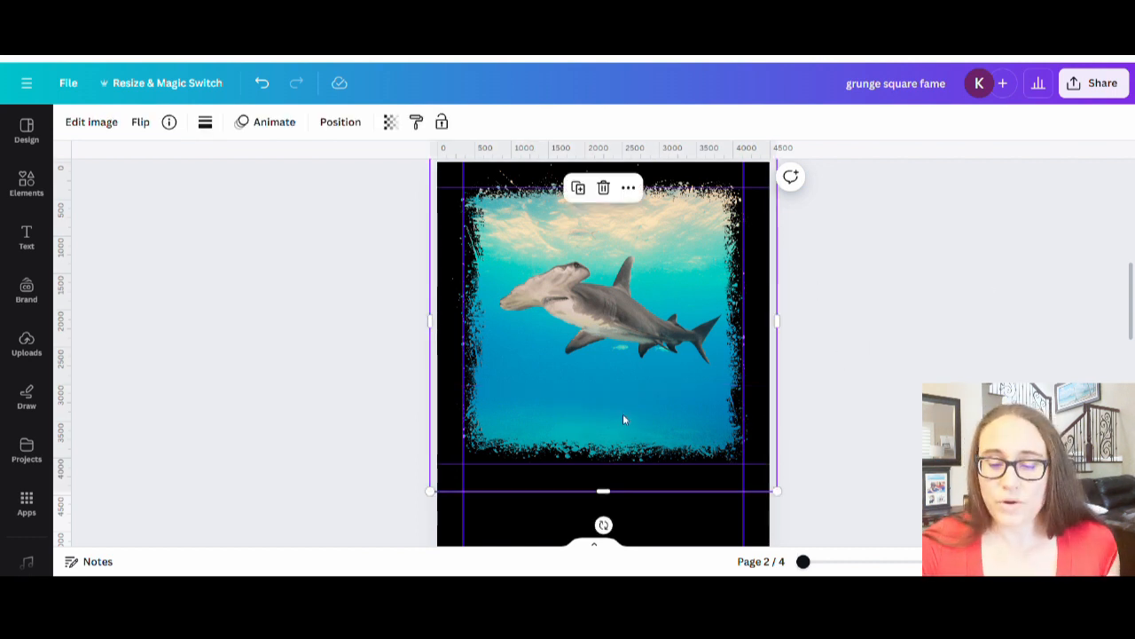
# Add the text "Nailed It" to page 2, enlarge it to font size 532 and place it below the hammerhead
pyautogui.press('t')
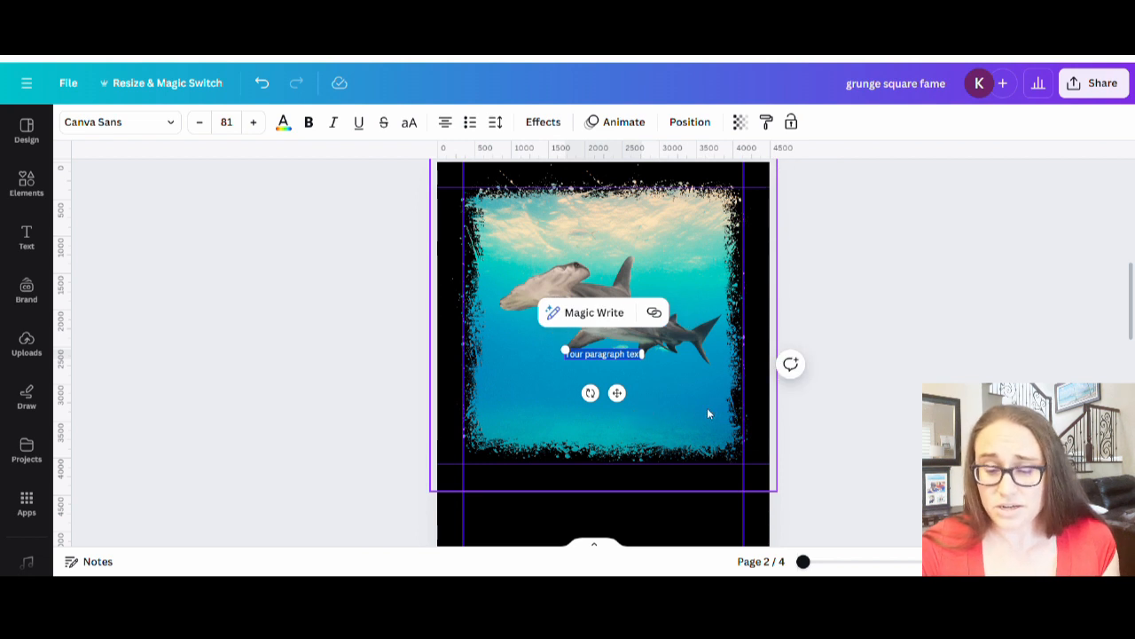
pyautogui.write('Na')
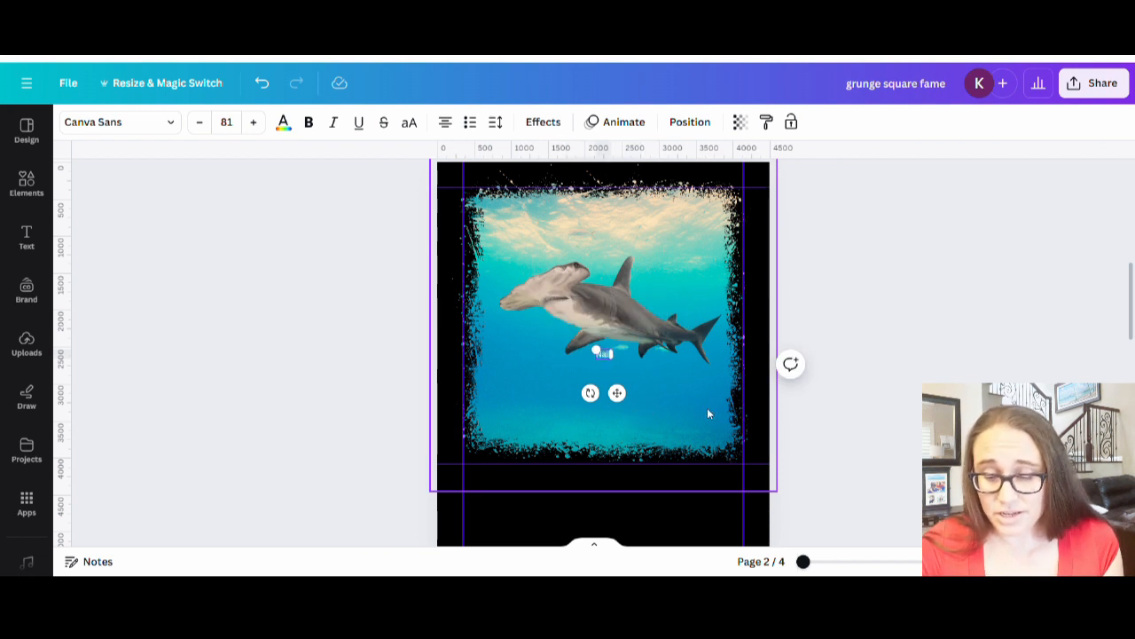
pyautogui.write('iled i')
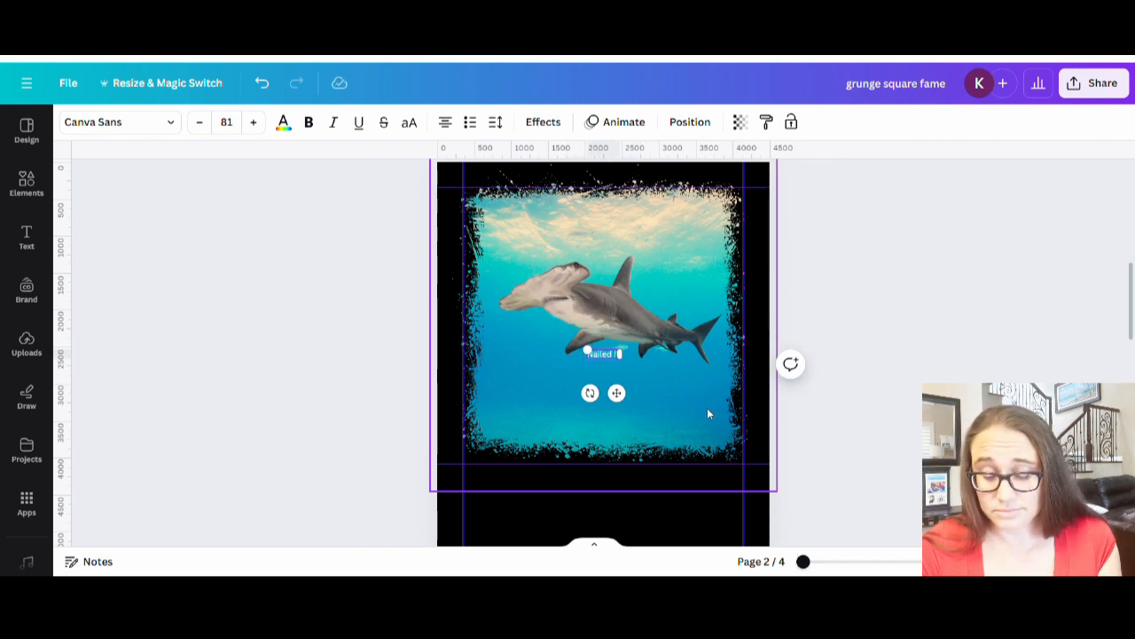
pyautogui.write('t')
pyautogui.moveTo(583, 348); pyautogui.dragTo(419, 282)
pyautogui.click(905, 352)
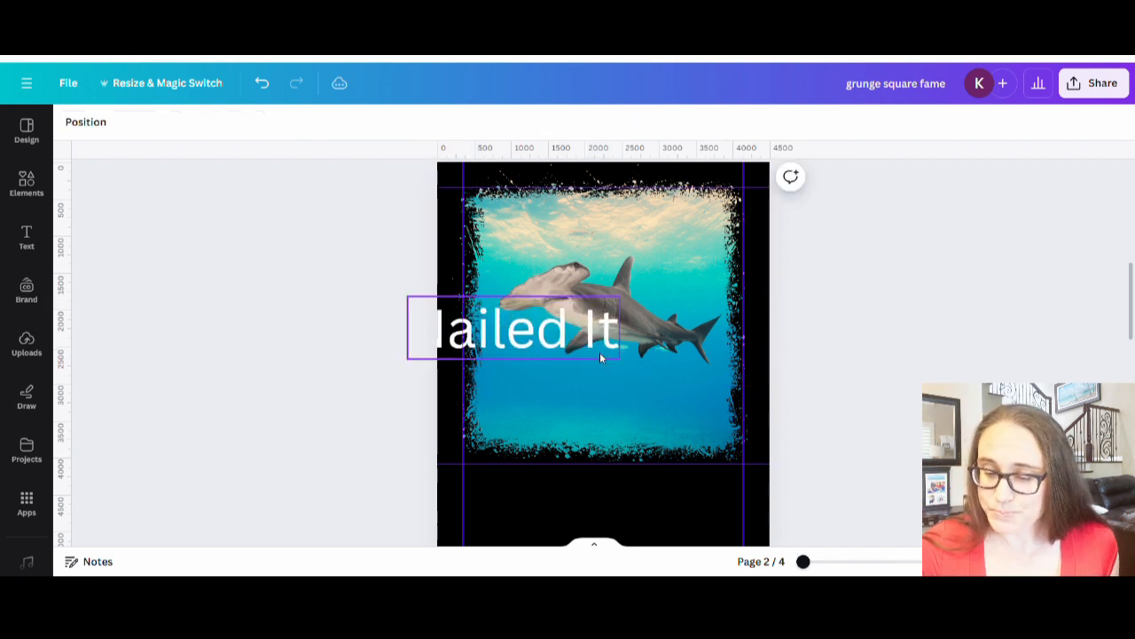
pyautogui.moveTo(599, 352); pyautogui.dragTo(589, 428)
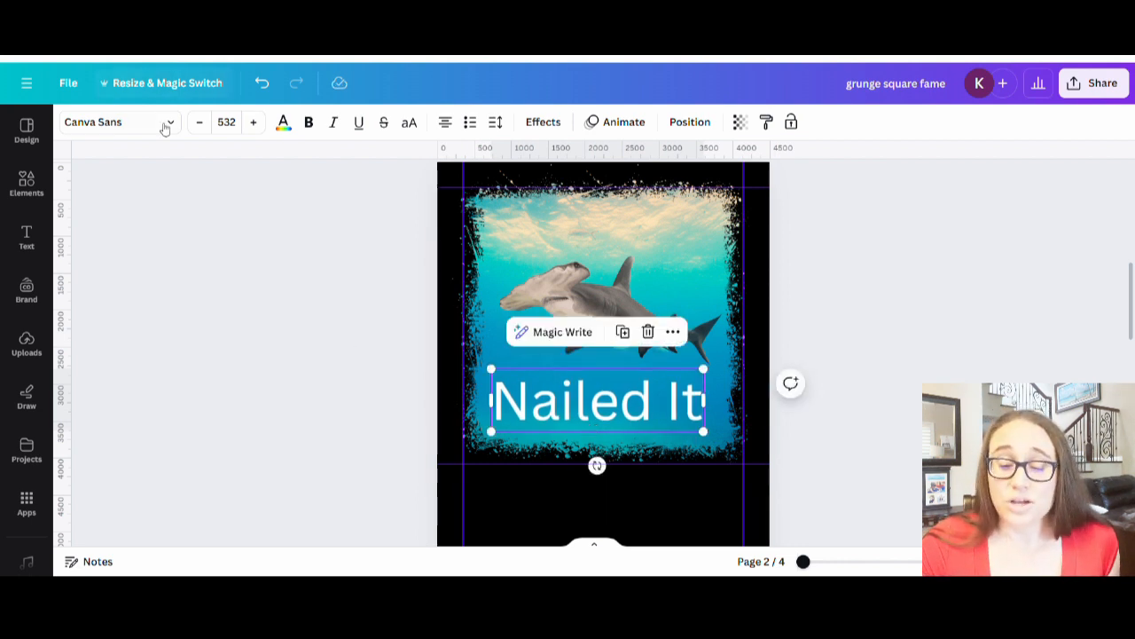
# Change the "Nailed It" text's font to University Regular and center it horizontally on the page below the hammerhead
pyautogui.click(164, 124)
pyautogui.click(147, 369)
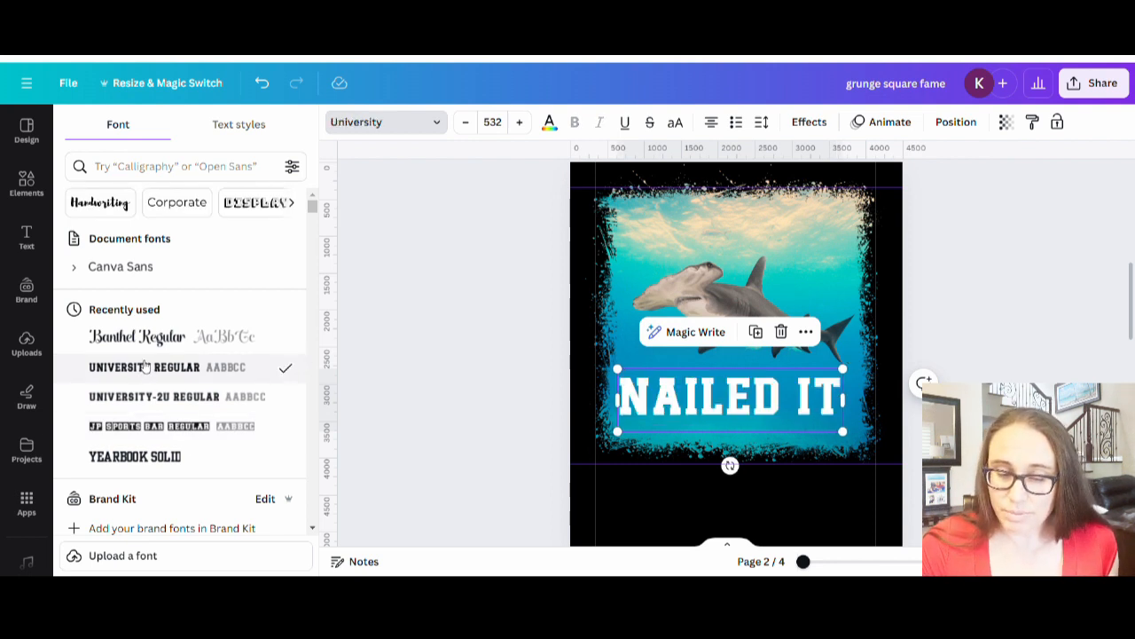
pyautogui.click(386, 431)
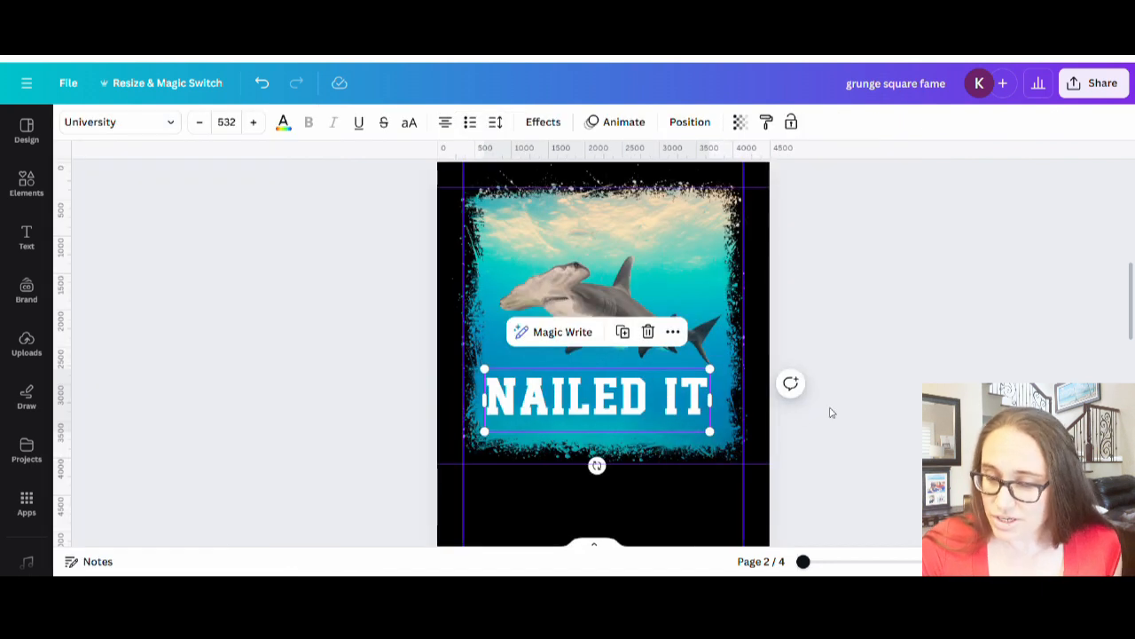
pyautogui.click(698, 439)
pyautogui.click(593, 417)
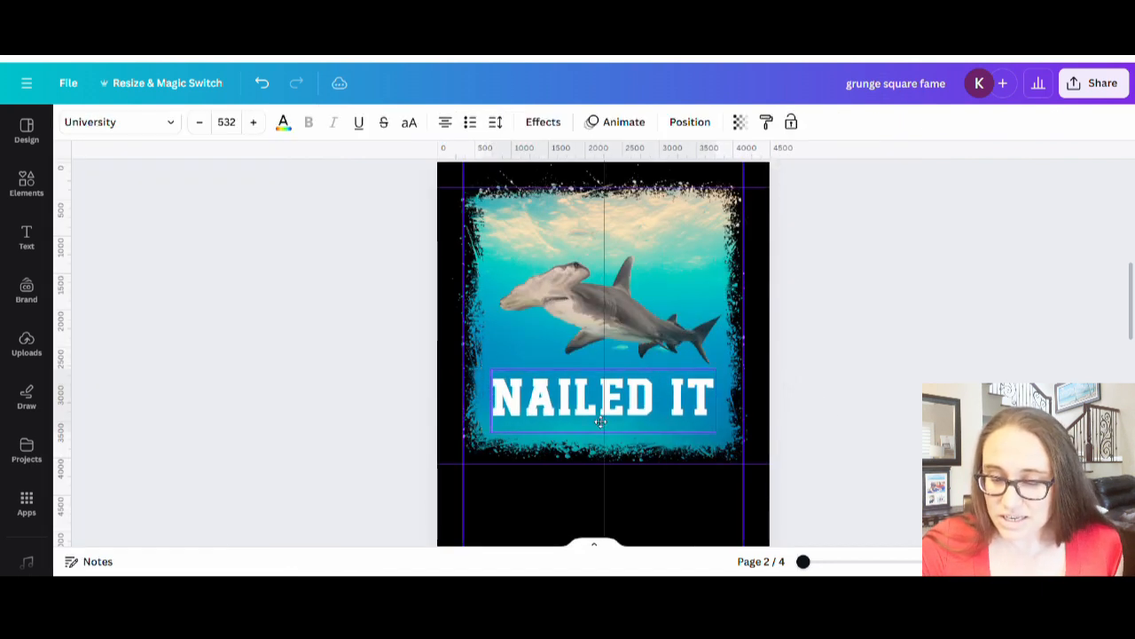
pyautogui.moveTo(597, 419); pyautogui.dragTo(606, 421)
# Set the transparency of the "Nailed It" text to 60
pyautogui.click(740, 122)
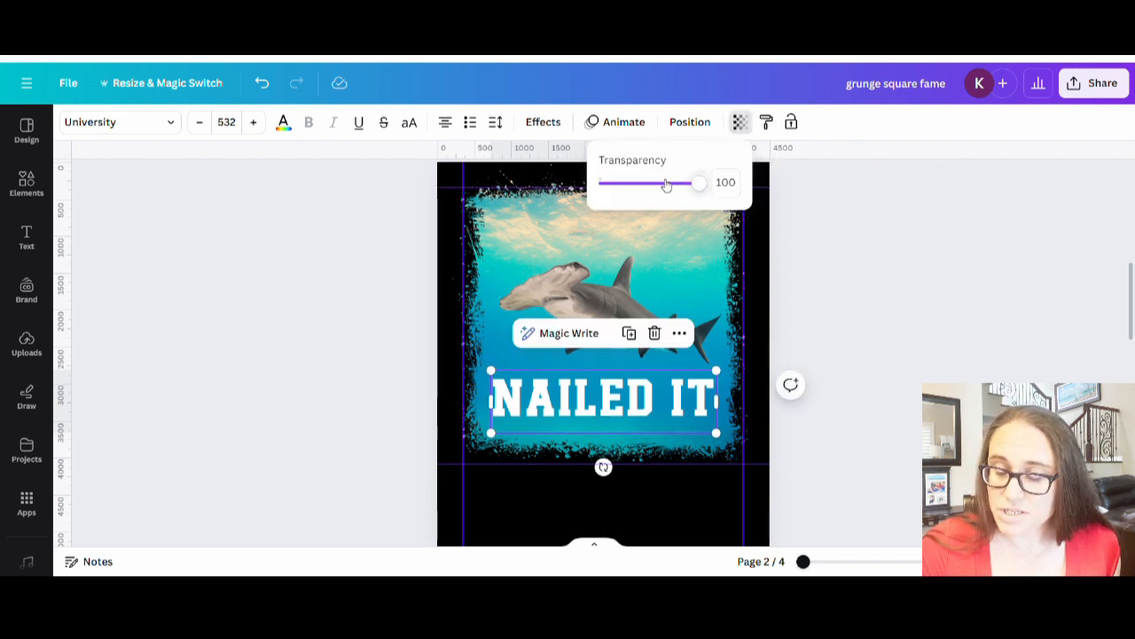
pyautogui.moveTo(700, 183); pyautogui.dragTo(660, 184)
pyautogui.click(884, 400)
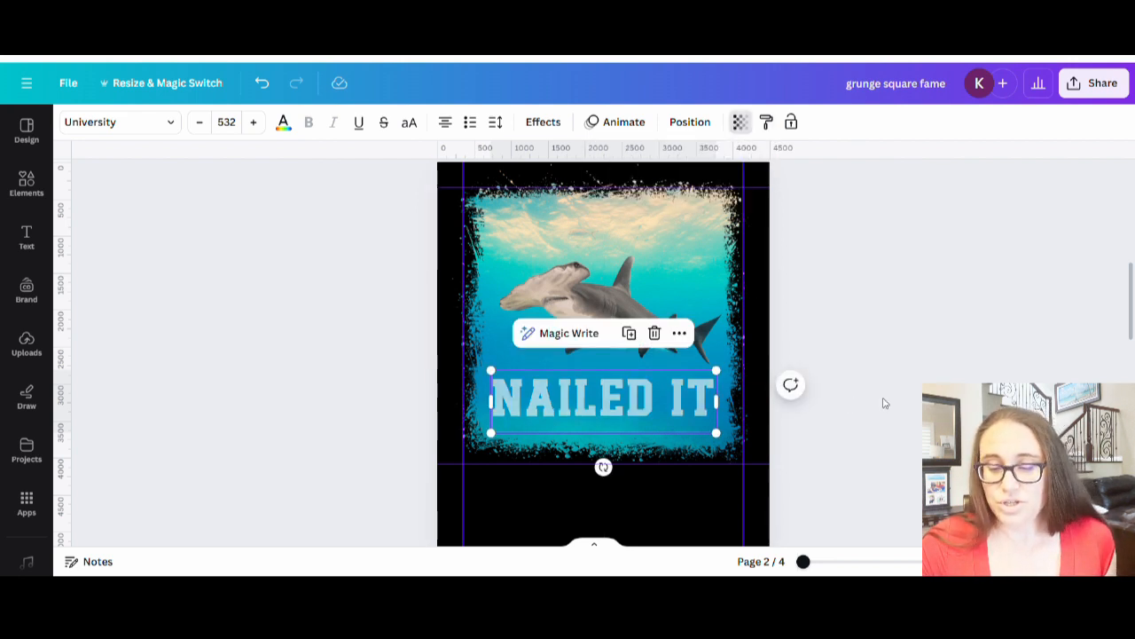
pyautogui.click(885, 400)
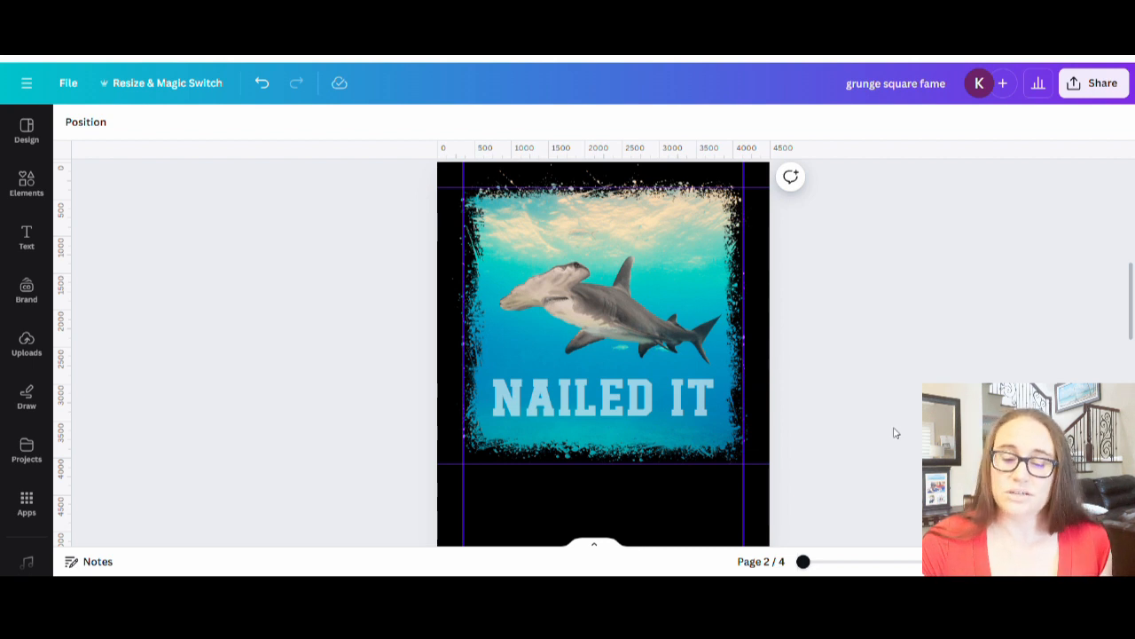
# Move the "Nailed It" text slightly lower within the frame and set its transparency to 79
pyautogui.moveTo(596, 391); pyautogui.dragTo(642, 413)
pyautogui.click(739, 122)
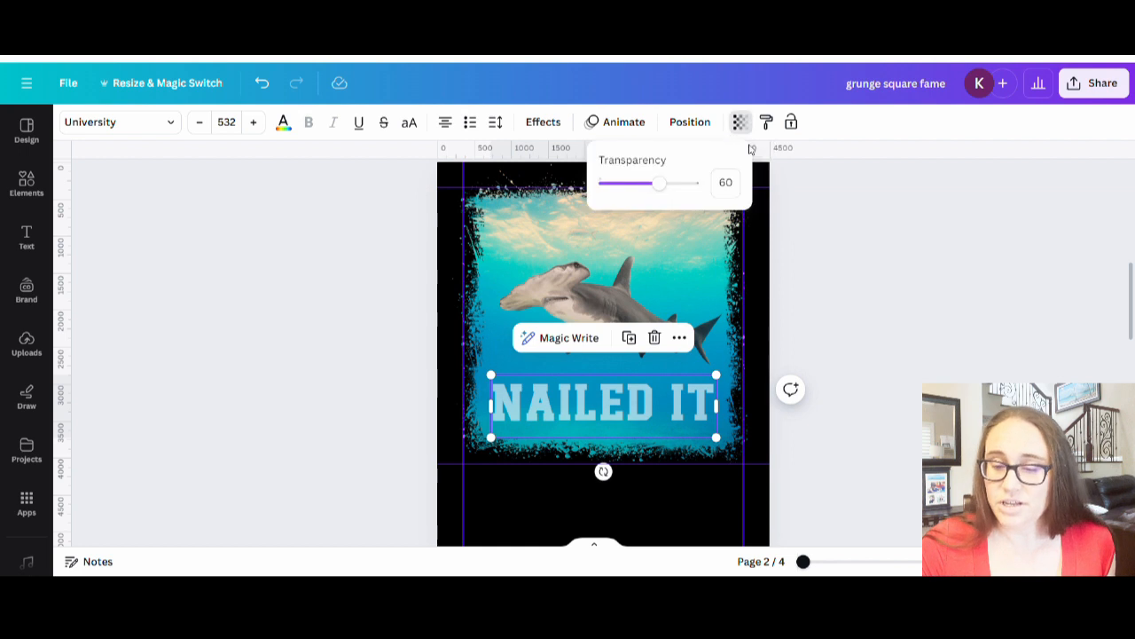
pyautogui.moveTo(660, 184); pyautogui.dragTo(682, 191)
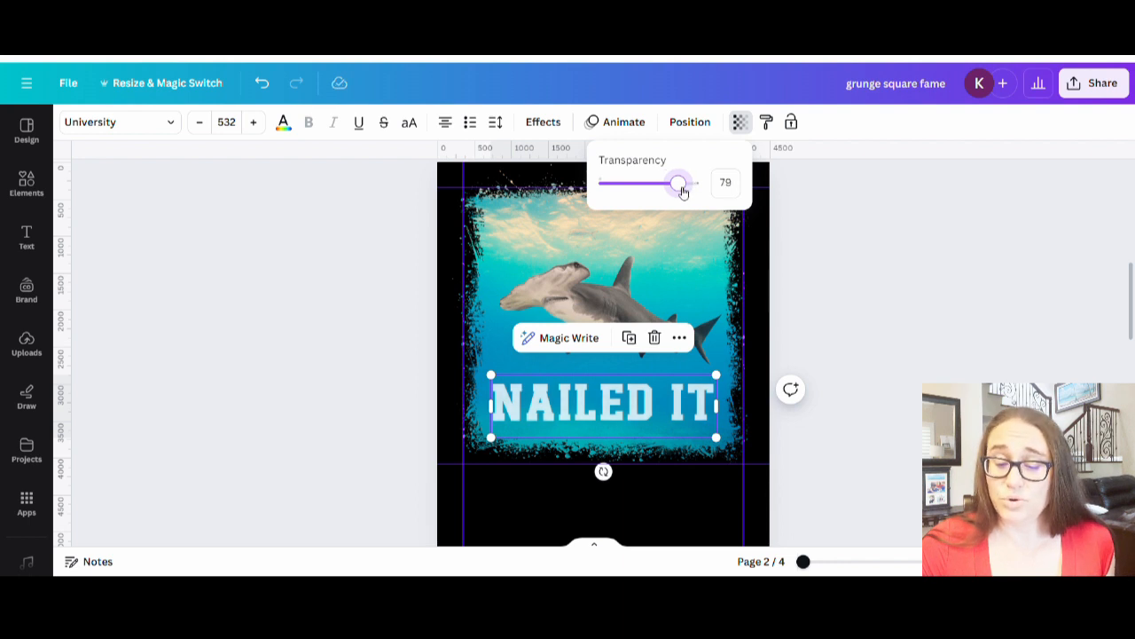
pyautogui.click(876, 340)
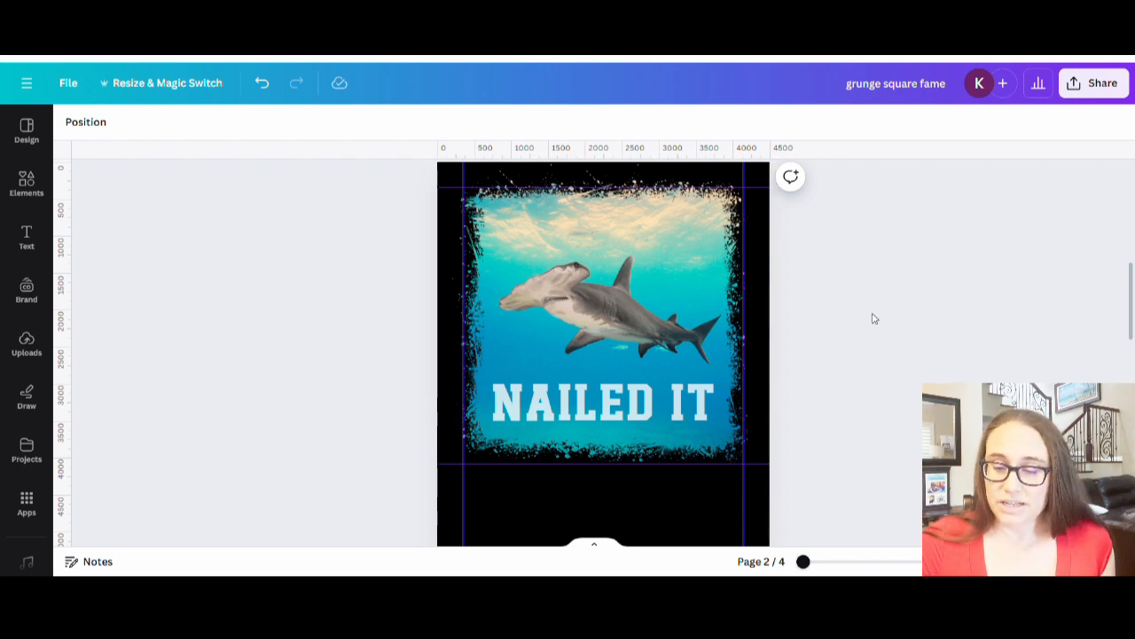
# Look over the page 1 frame and the page 3 jumping shark, comparing them with the page 2 hammerhead design
pyautogui.scroll(-2, 874, 311)
pyautogui.scroll(2, 836, 283)
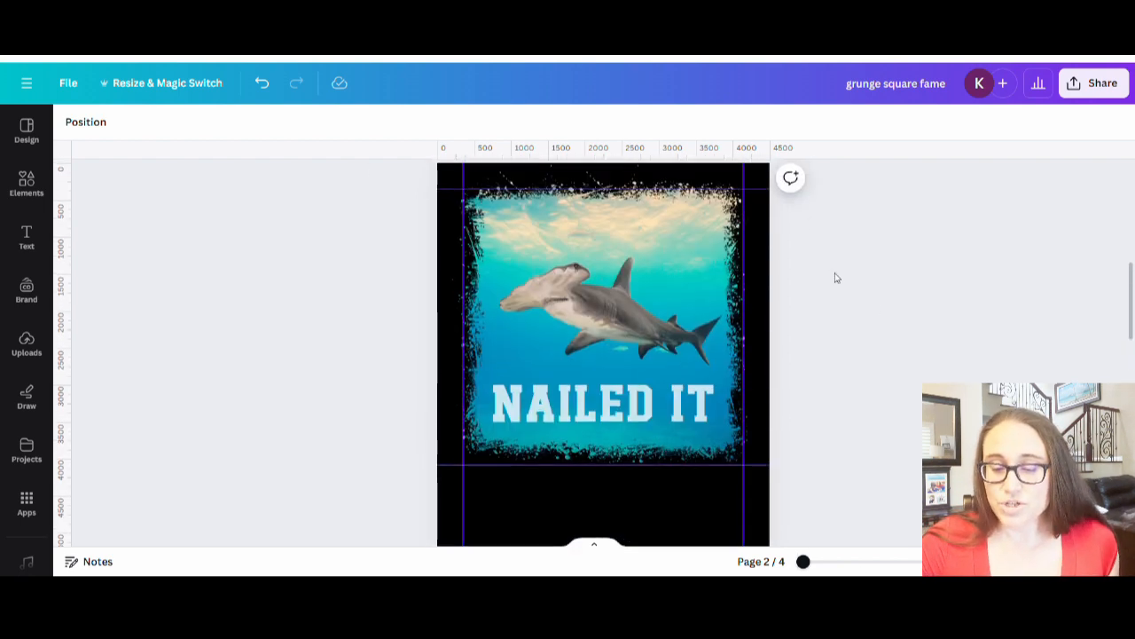
pyautogui.scroll(1, 832, 284)
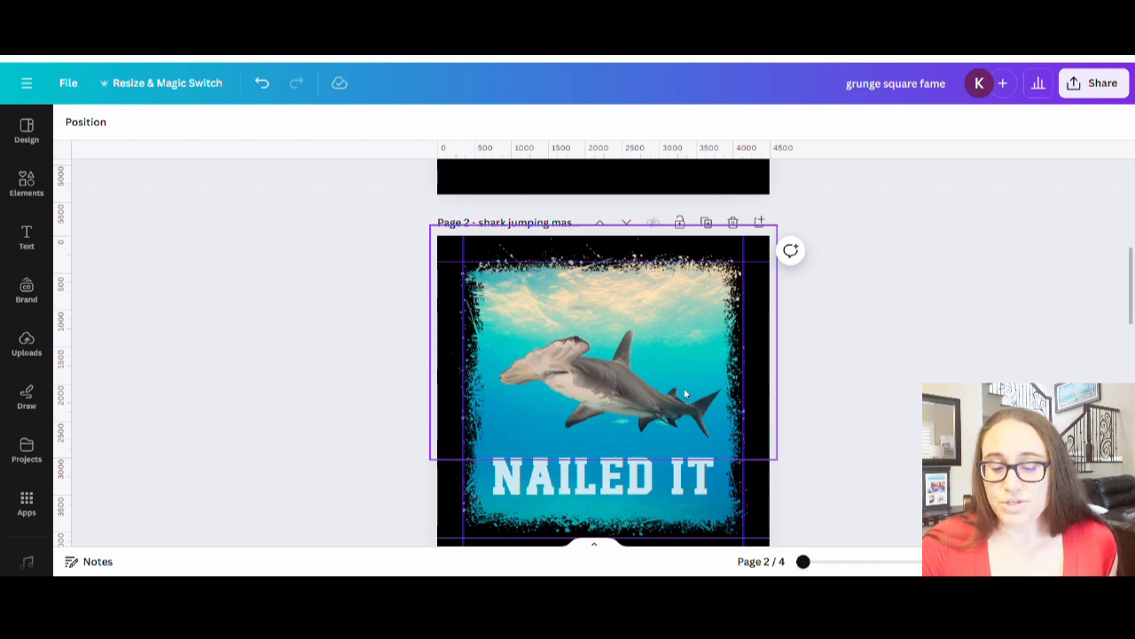
pyautogui.scroll(3, 803, 435)
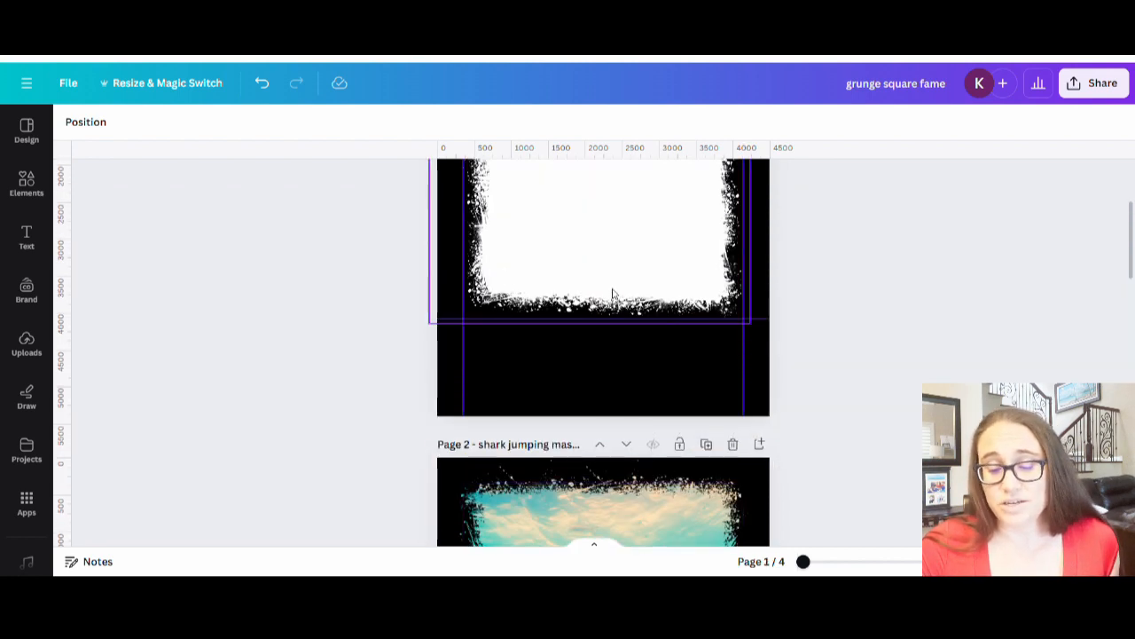
pyautogui.scroll(-4, 621, 297)
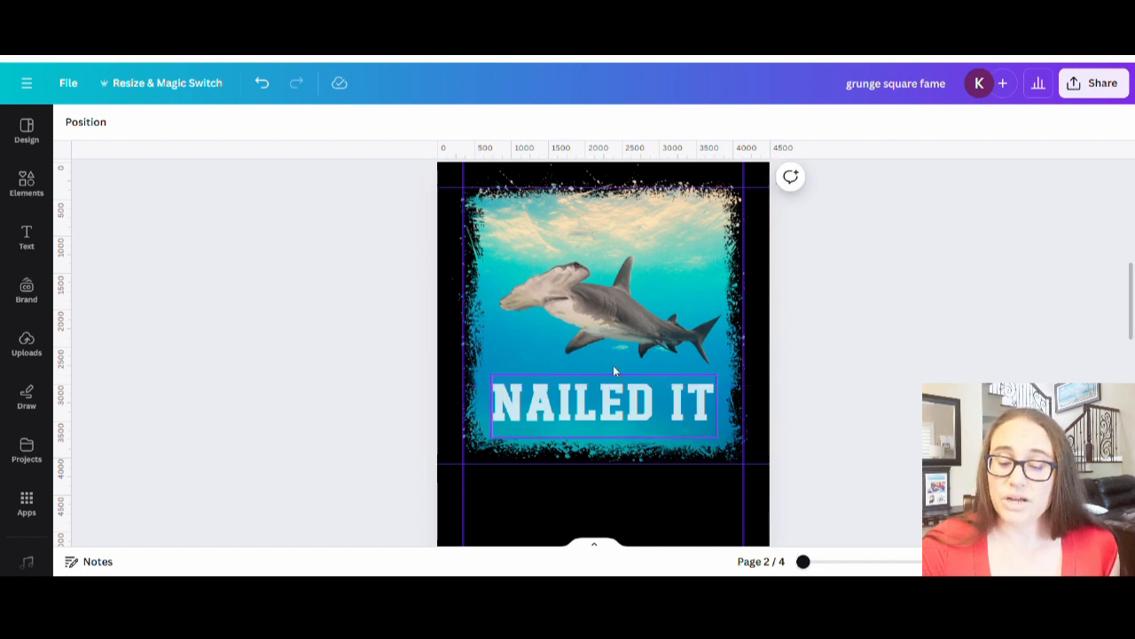
pyautogui.scroll(-3, 859, 310)
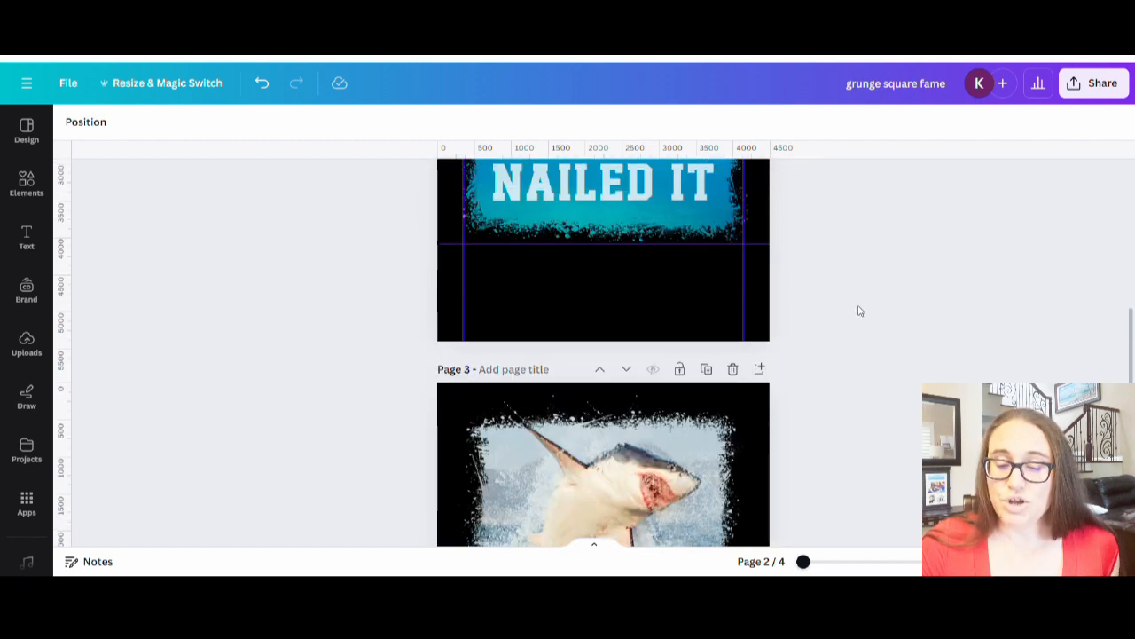
pyautogui.scroll(-2, 858, 309)
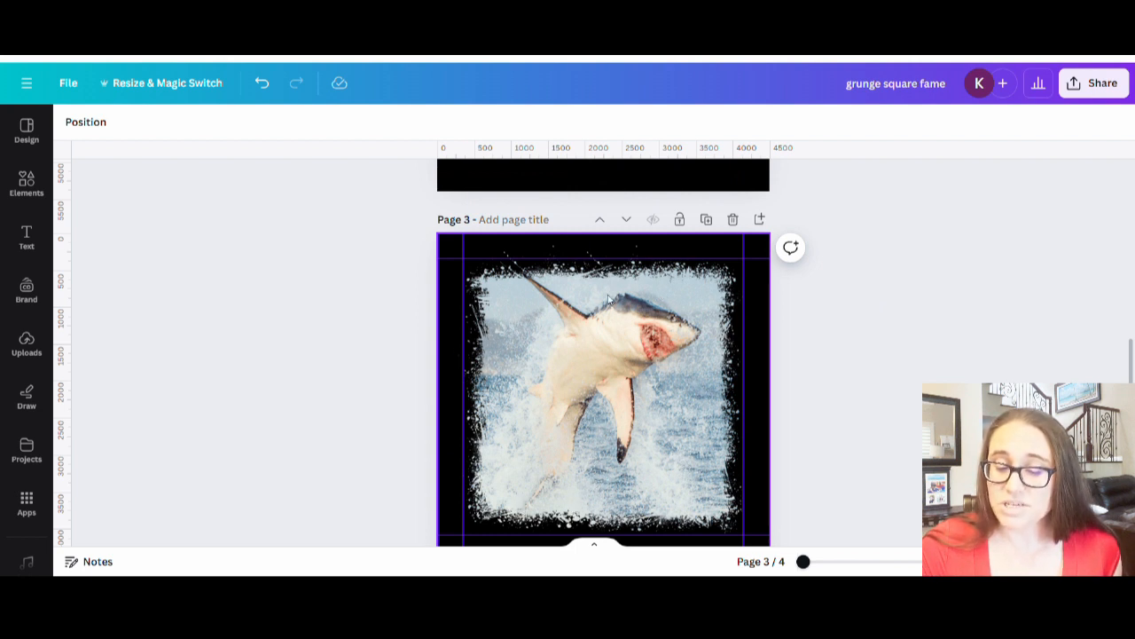
pyautogui.scroll(-5, 631, 367)
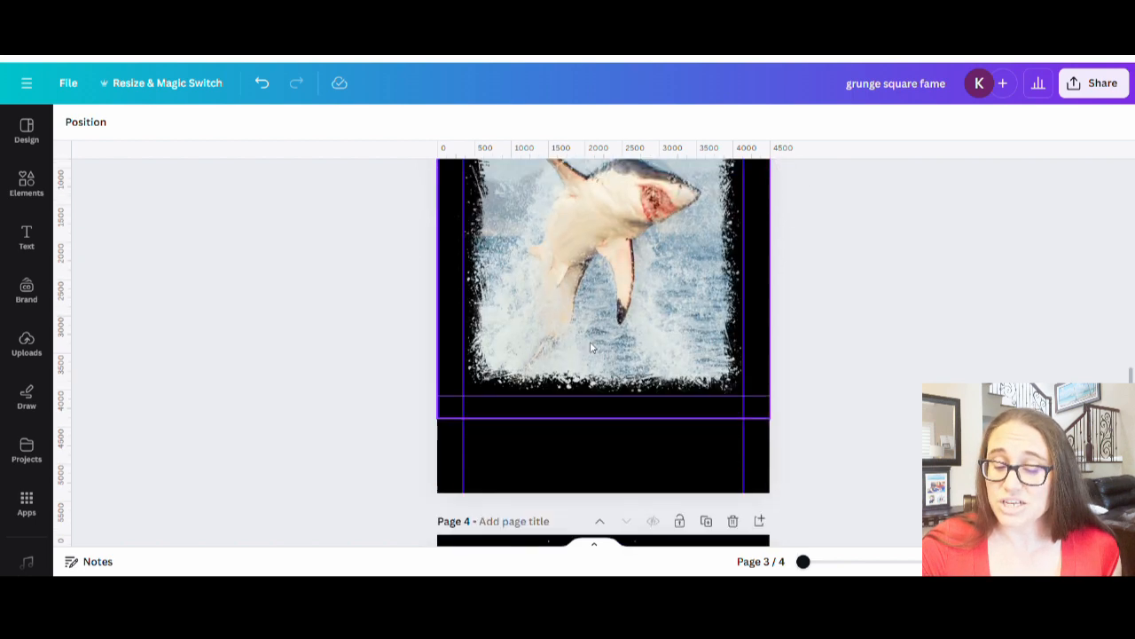
pyautogui.scroll(10, 608, 514)
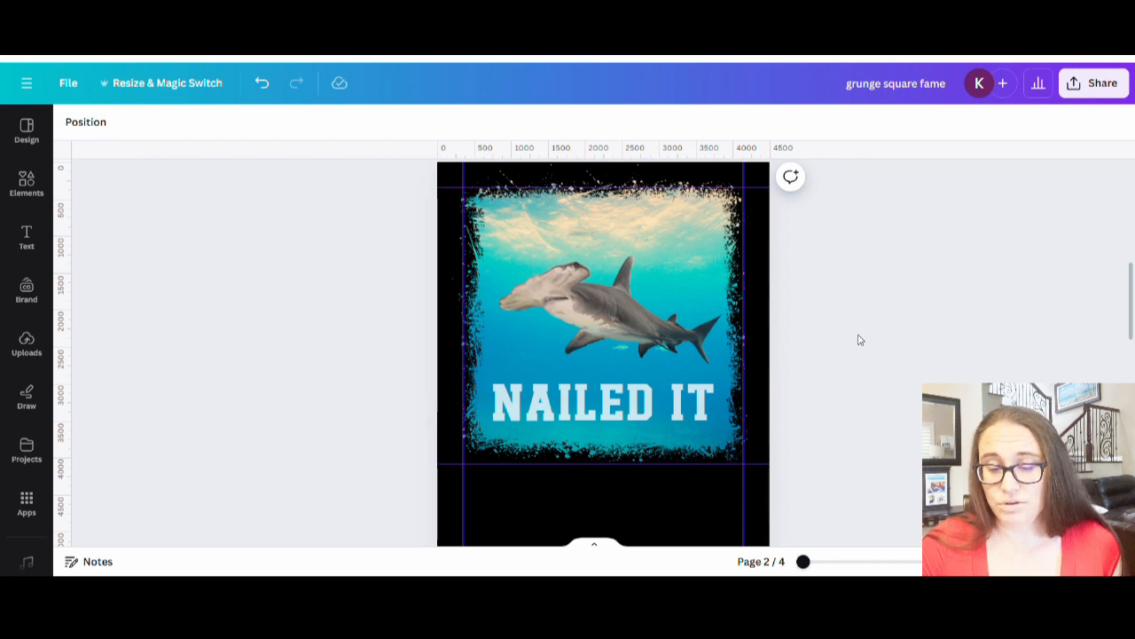
# Adjust the hammerhead cutout on page 2, setting its whites to 48 and its blacks to 40
pyautogui.click(616, 315)
pyautogui.click(113, 125)
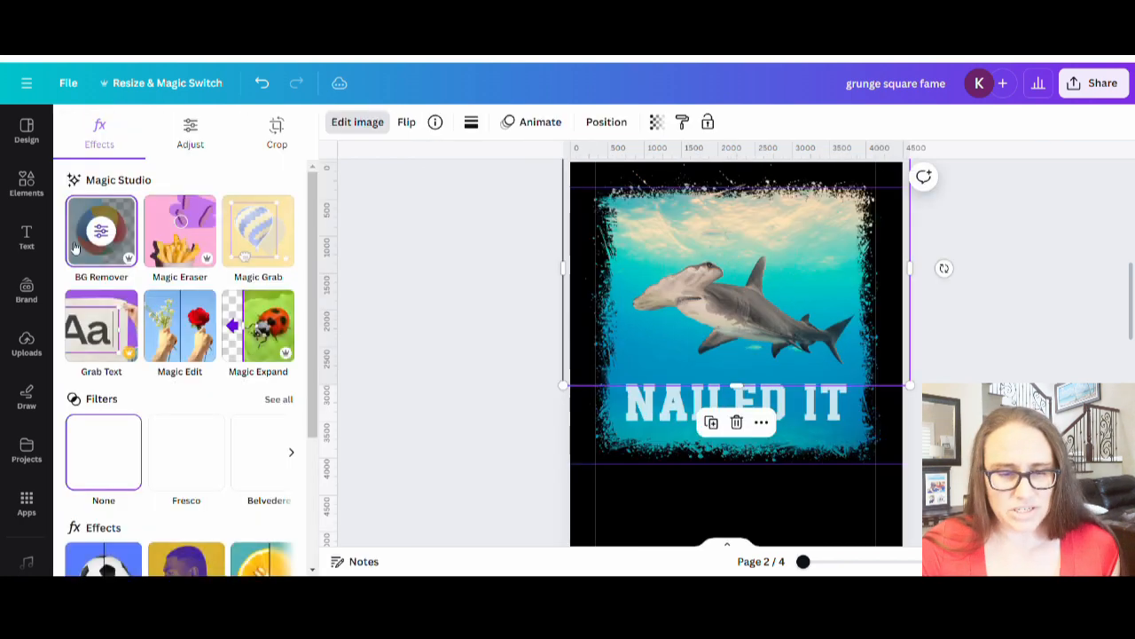
pyautogui.click(189, 133)
pyautogui.scroll(-3, 177, 389)
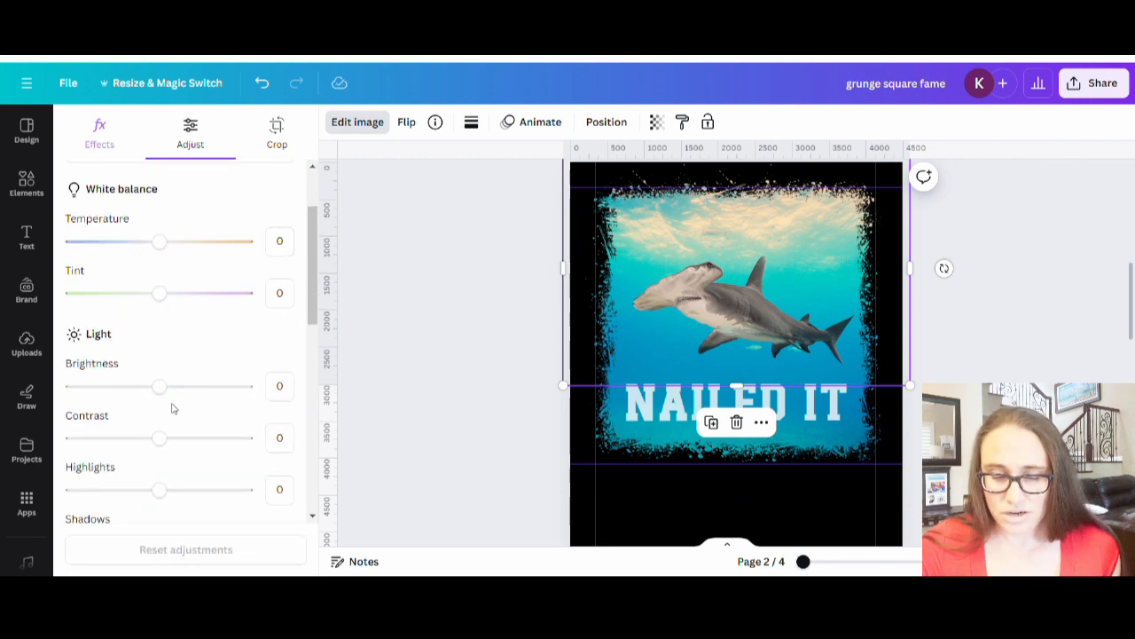
pyautogui.scroll(-3, 192, 430)
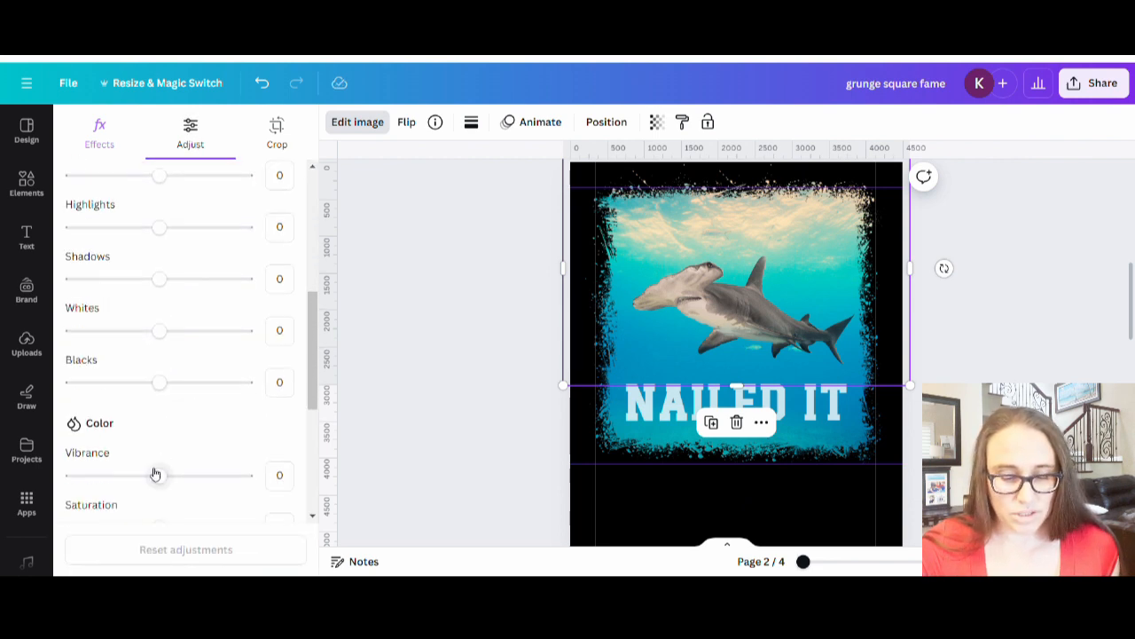
pyautogui.moveTo(167, 337); pyautogui.dragTo(209, 346)
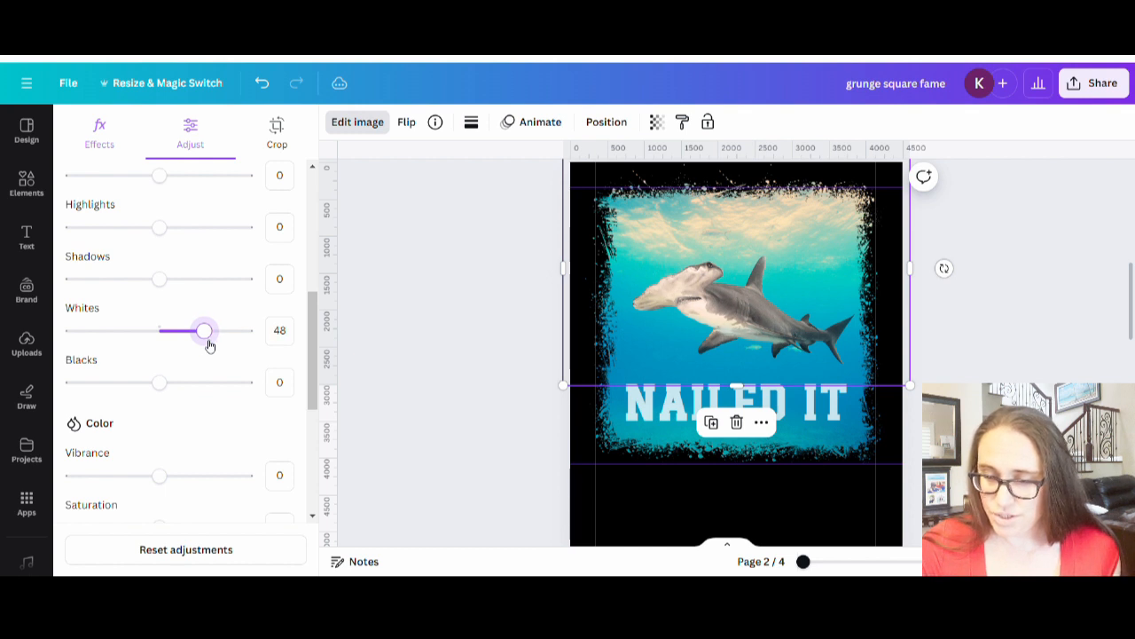
pyautogui.moveTo(165, 387); pyautogui.dragTo(201, 393)
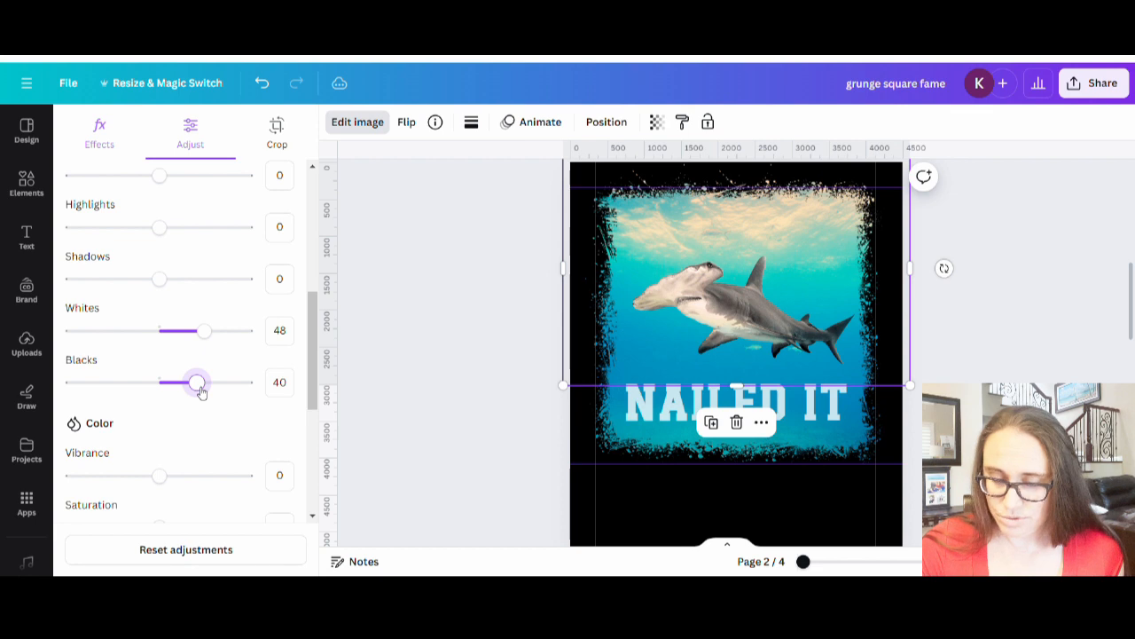
pyautogui.click(424, 357)
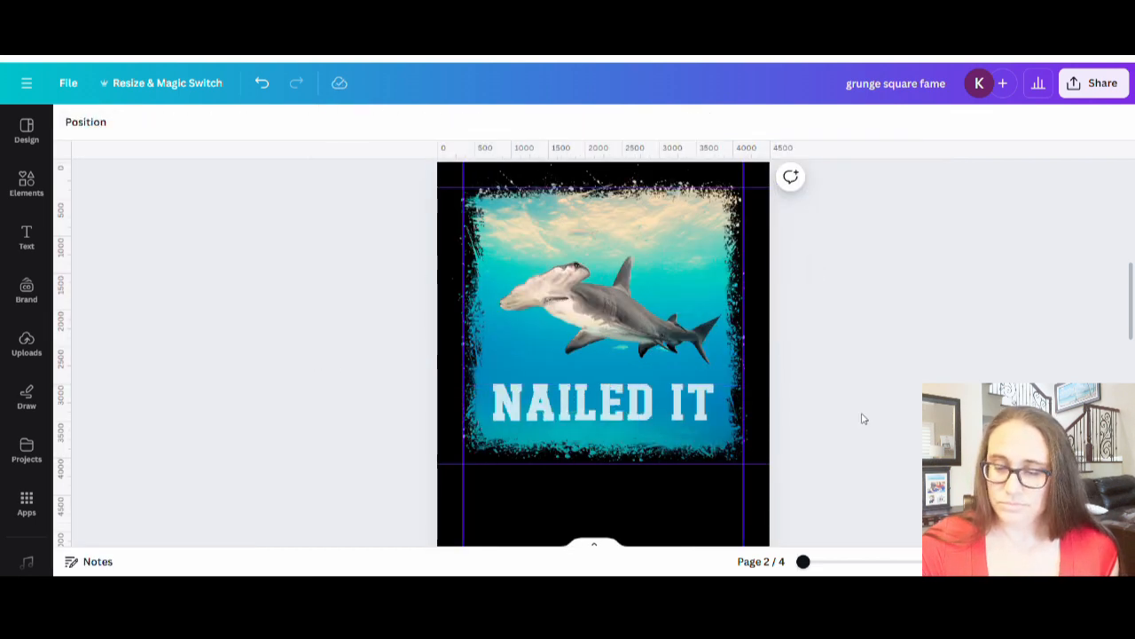
# Rename page 2 as "nailed it splatter shark"
pyautogui.scroll(3, 862, 417)
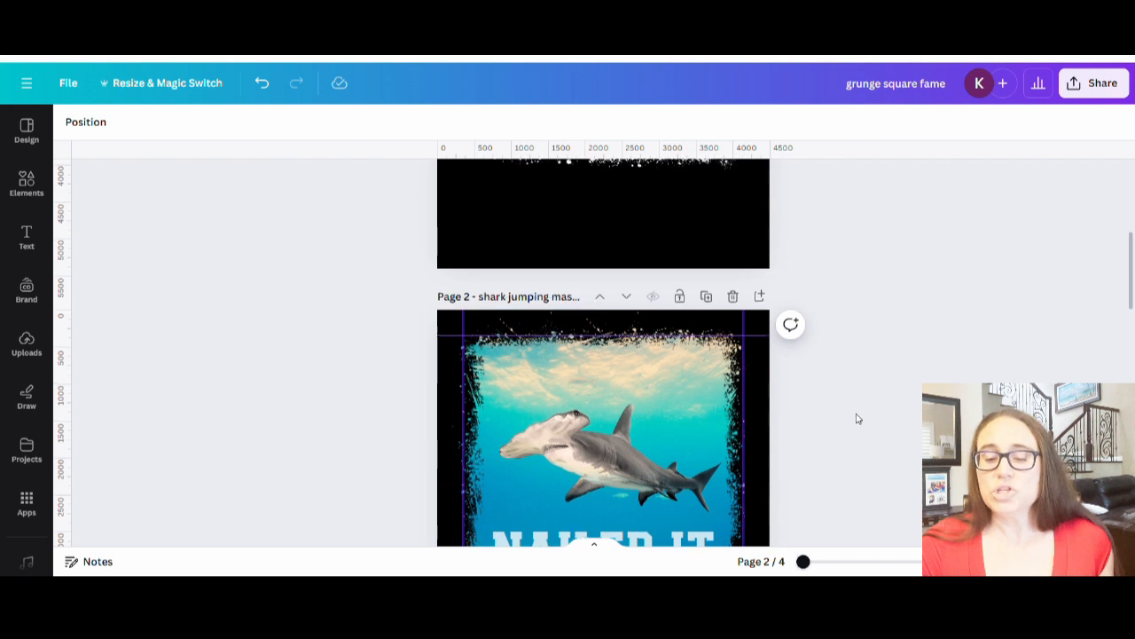
pyautogui.tripleClick(484, 296)
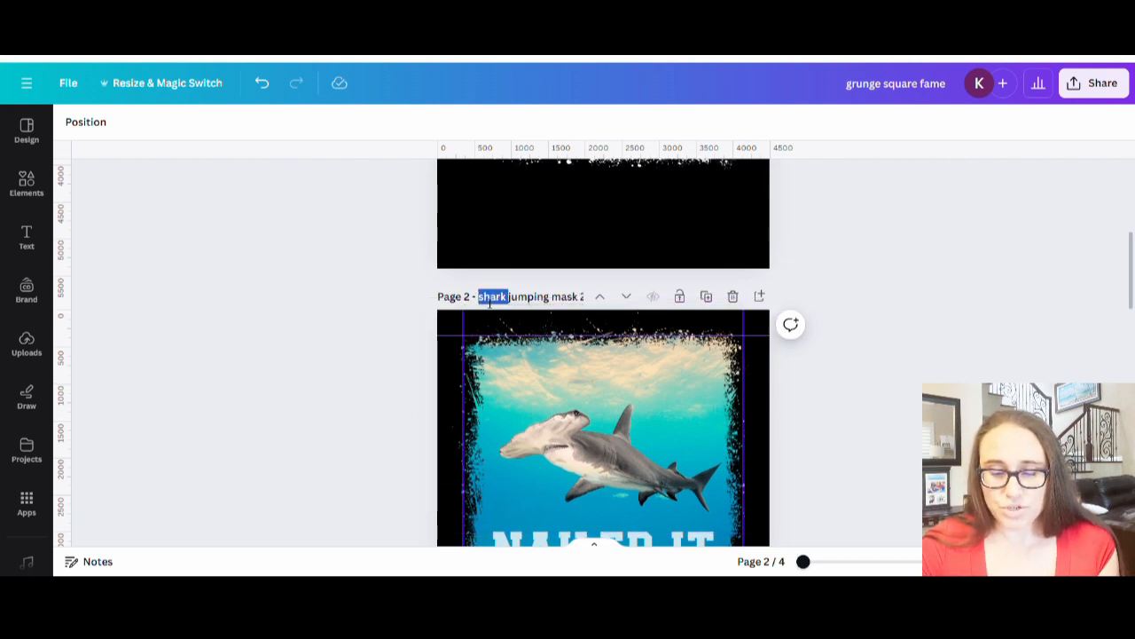
pyautogui.write('nailed it sp')
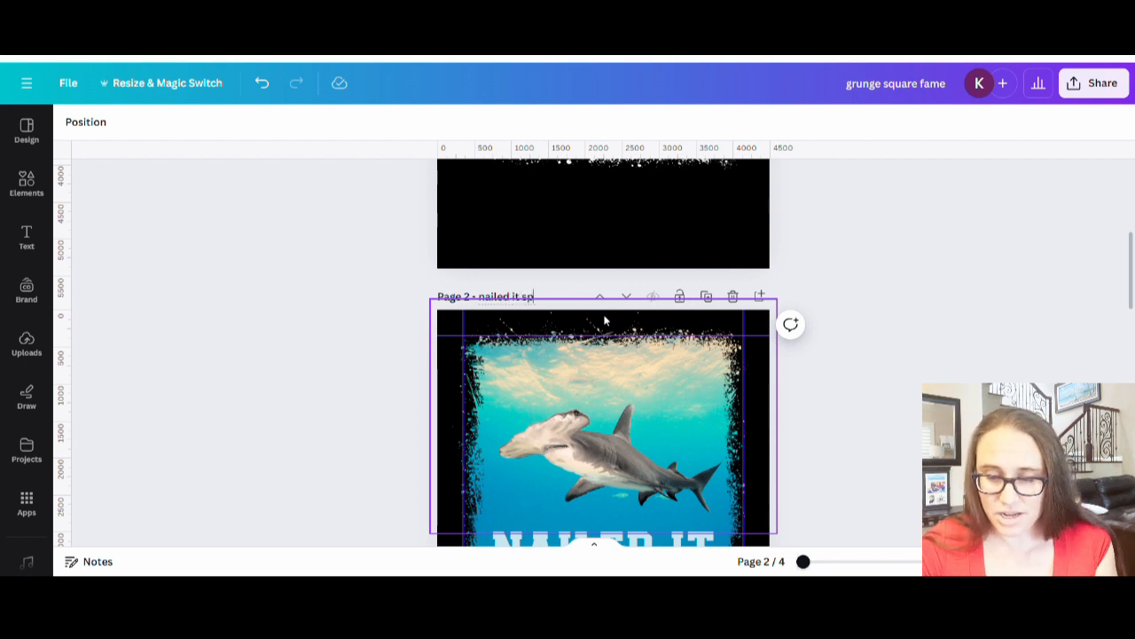
pyautogui.write('latter shark')
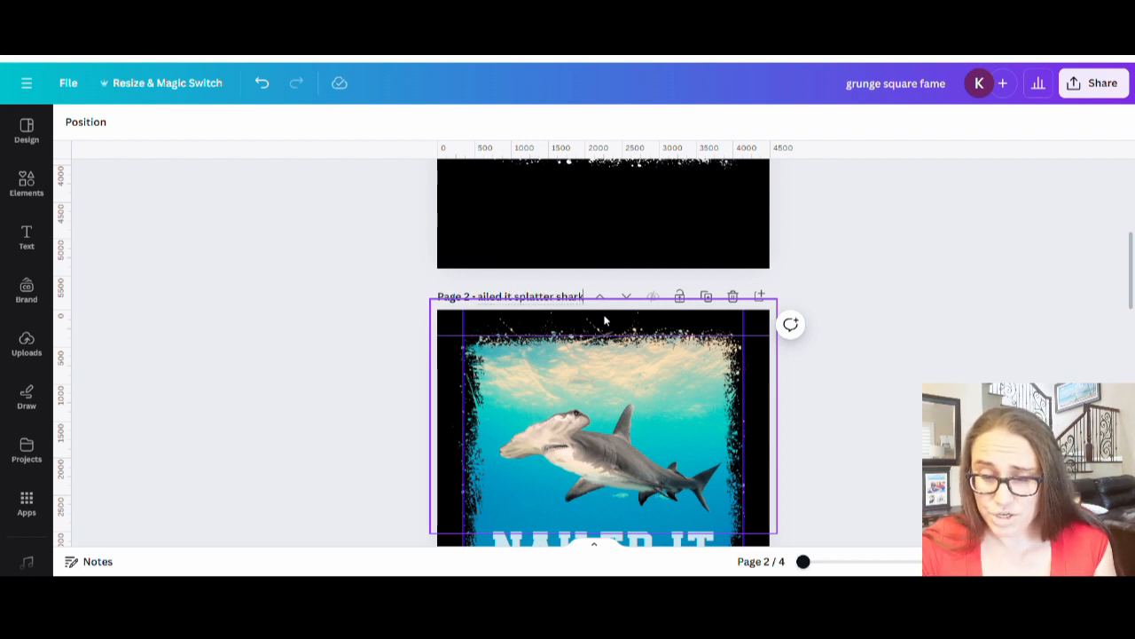
# Set up a PNG download of the design at size 1 with a transparent background
pyautogui.click(991, 281)
pyautogui.scroll(-2, 995, 240)
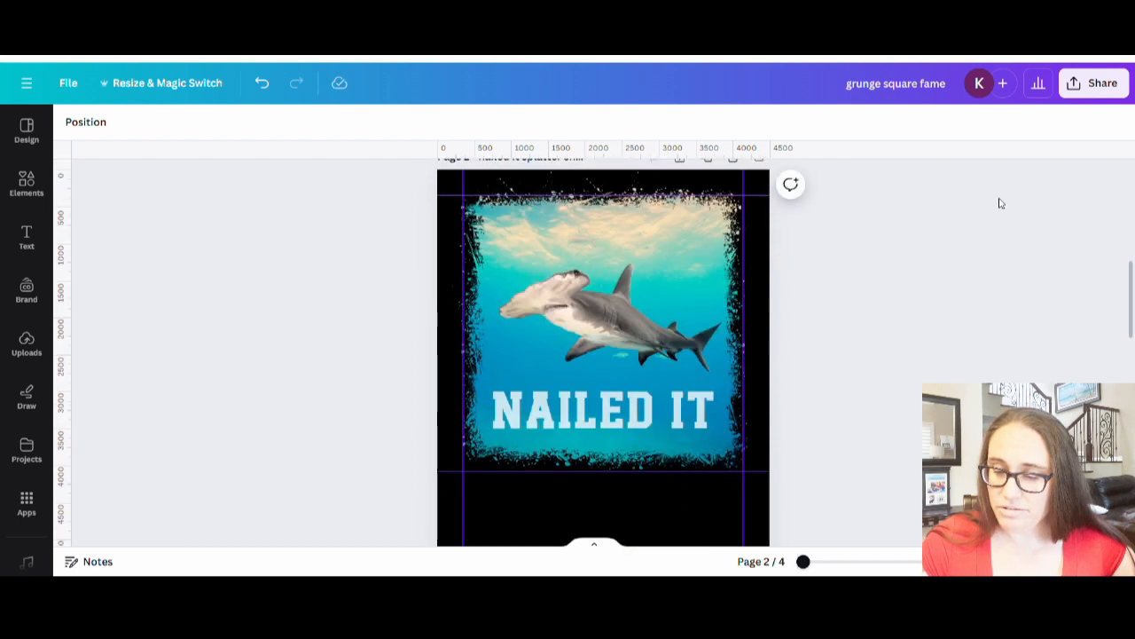
pyautogui.click(1090, 89)
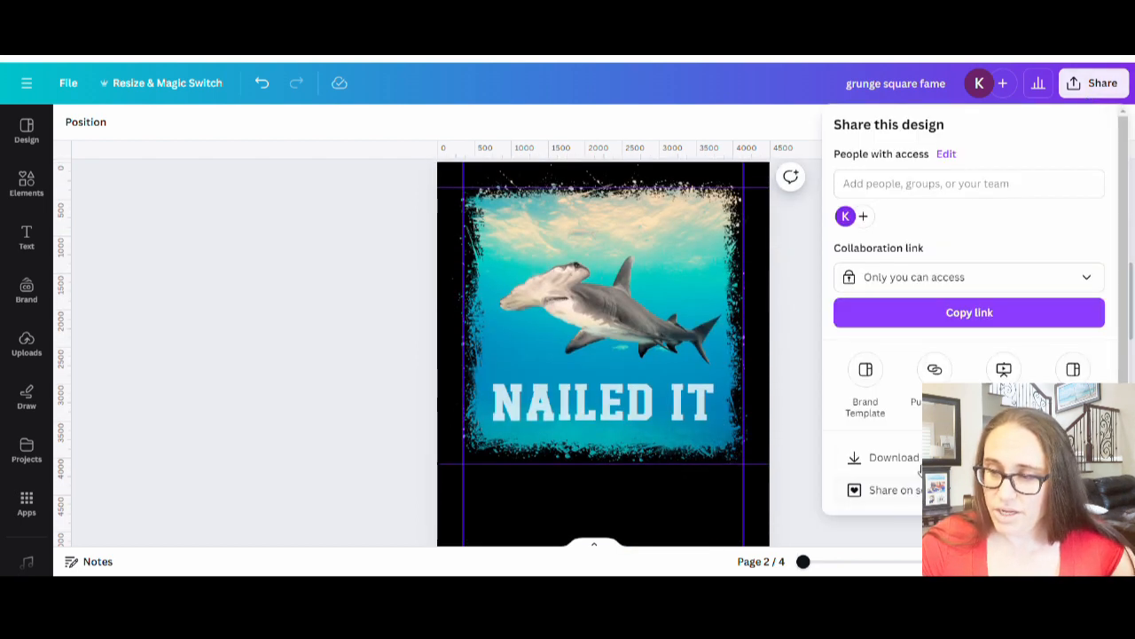
pyautogui.click(877, 459)
pyautogui.click(937, 286)
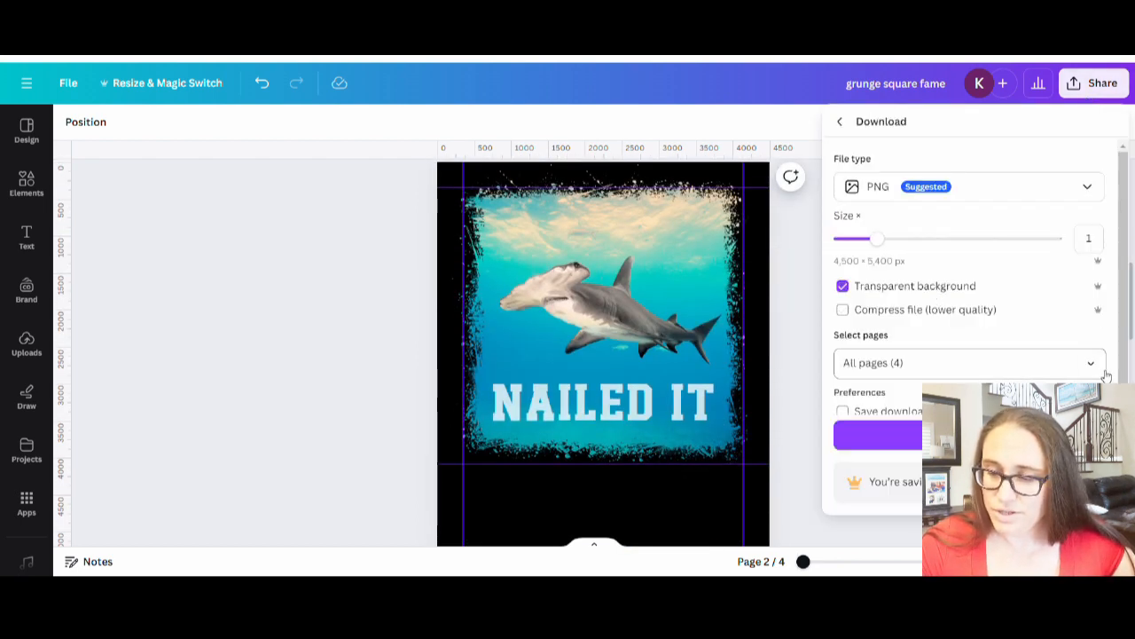
# Restrict the export to page 2, "nailed it splatter shark", and download the file
pyautogui.click(1064, 363)
pyautogui.click(1079, 125)
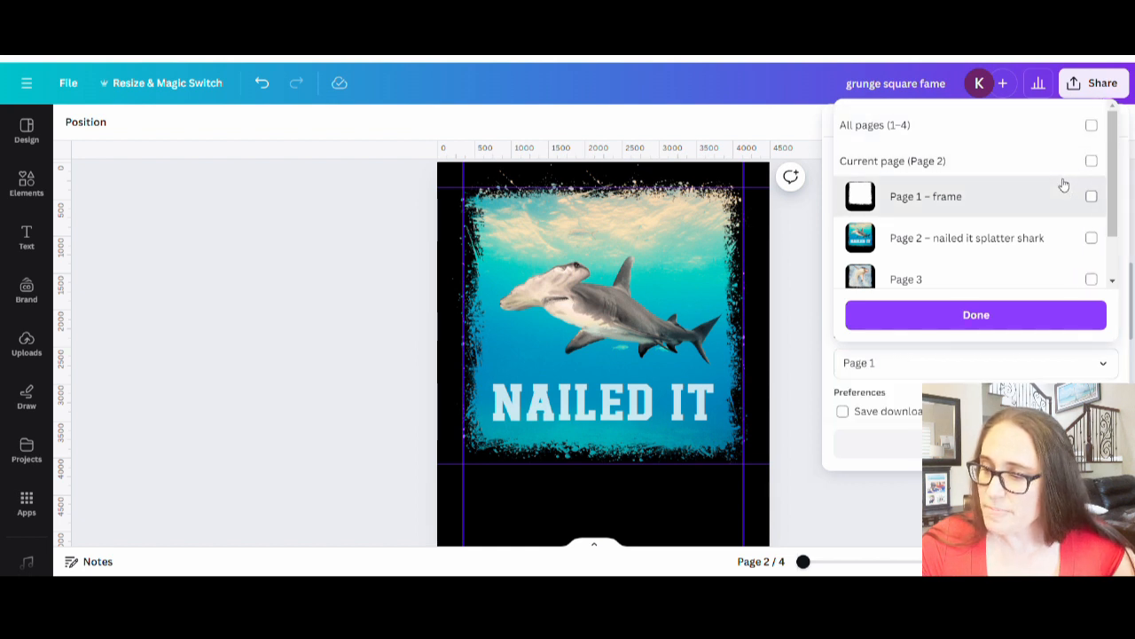
pyautogui.click(1080, 162)
pyautogui.click(1078, 196)
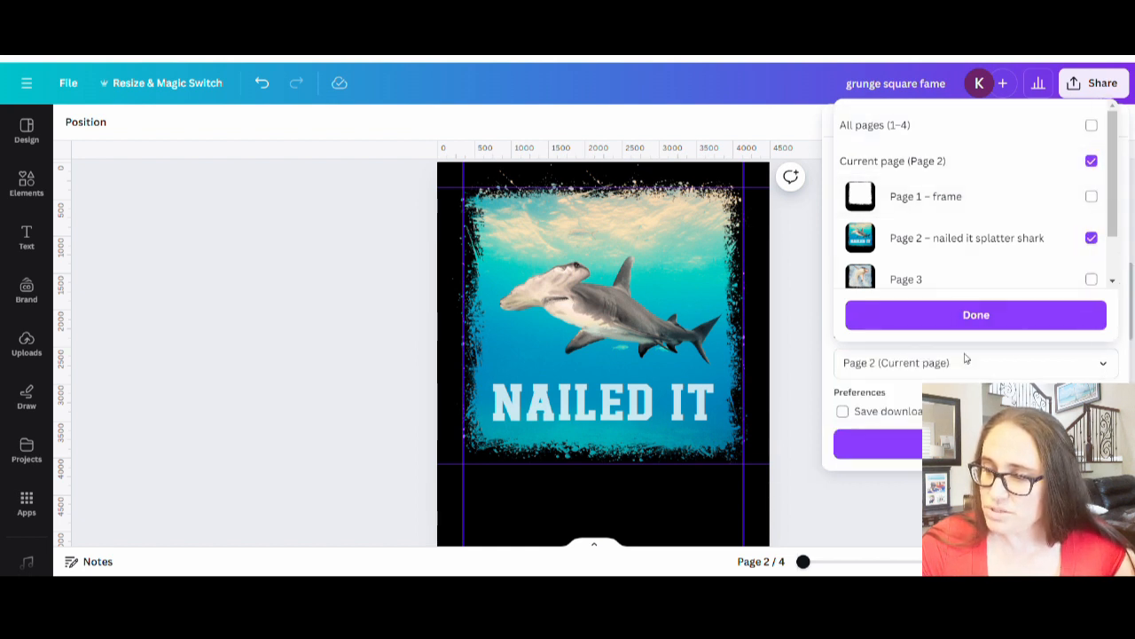
pyautogui.click(965, 325)
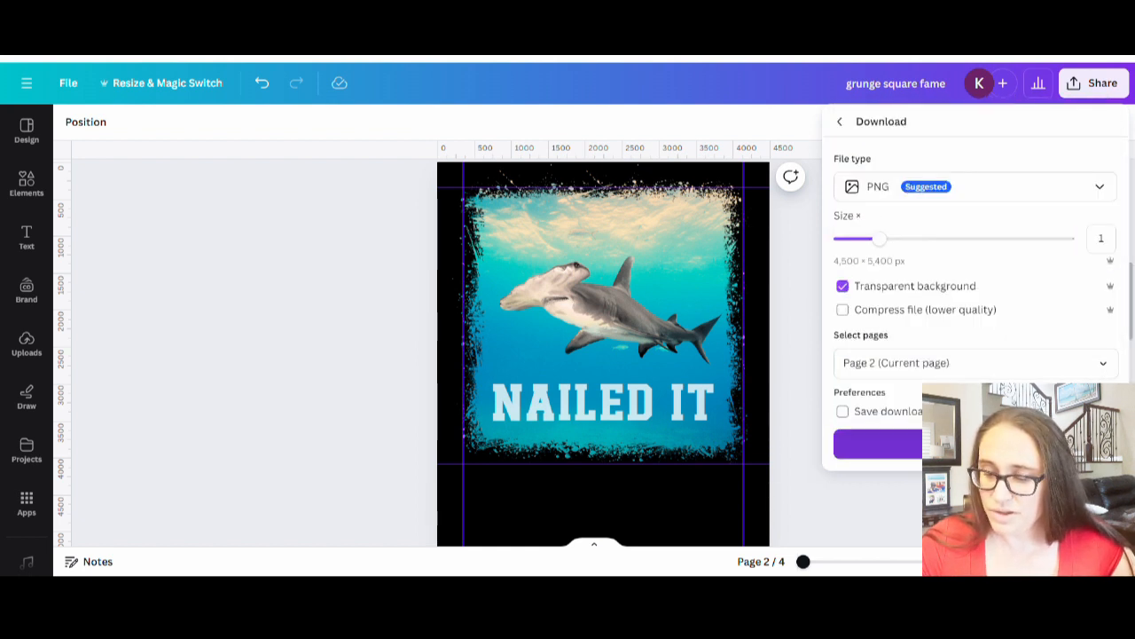
pyautogui.click(975, 444)
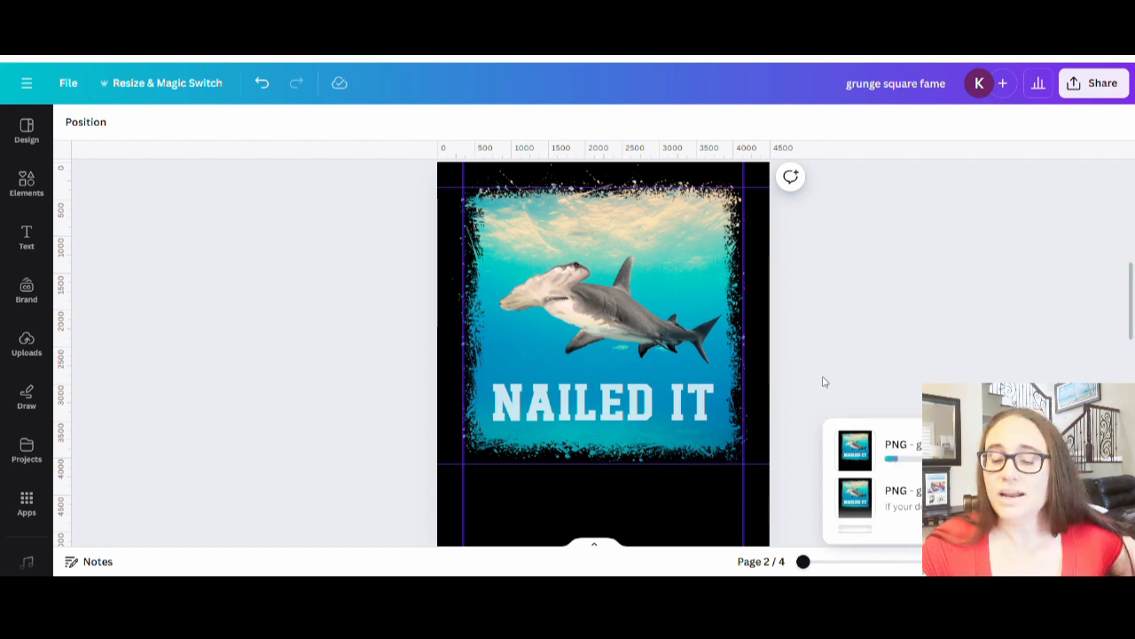